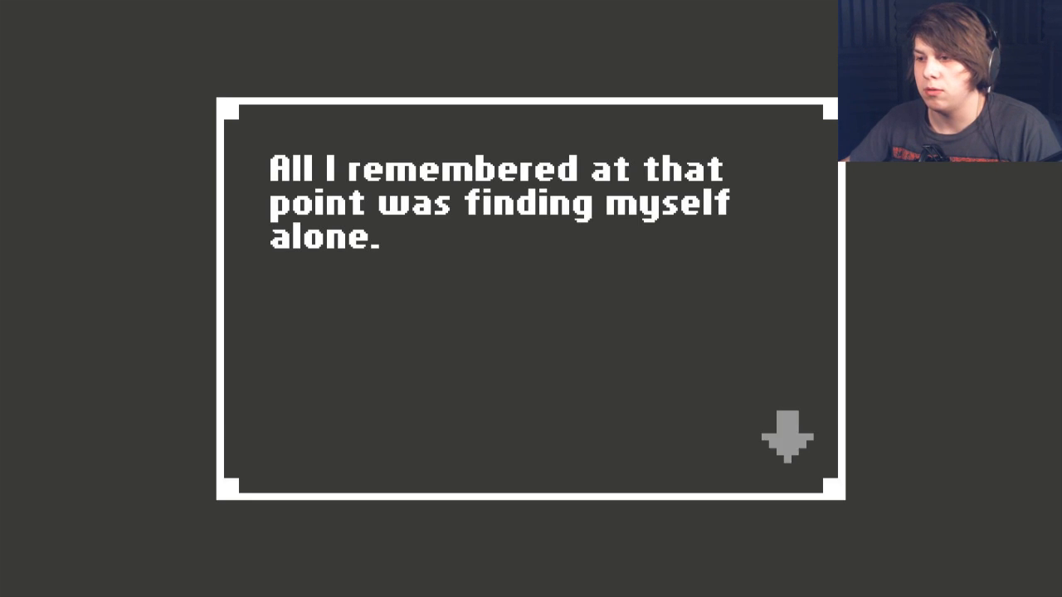
key("Return")
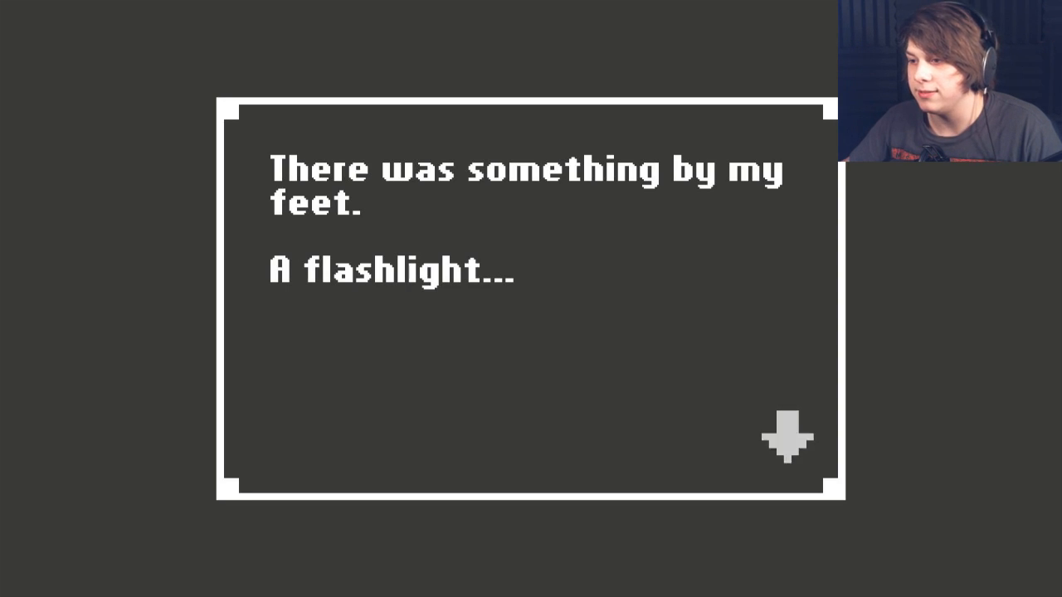
key("Return")
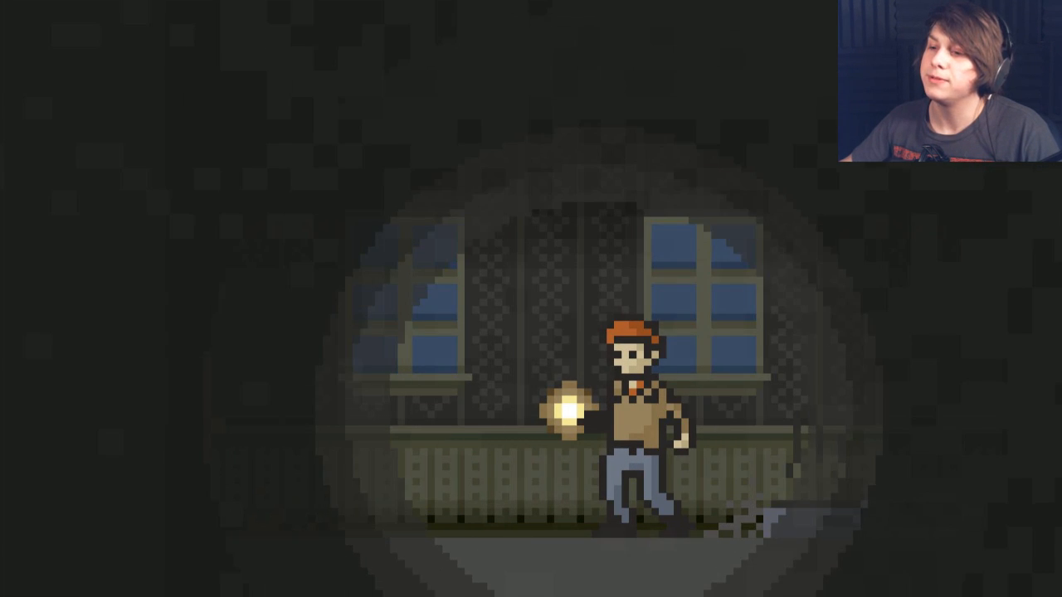
key("Left")
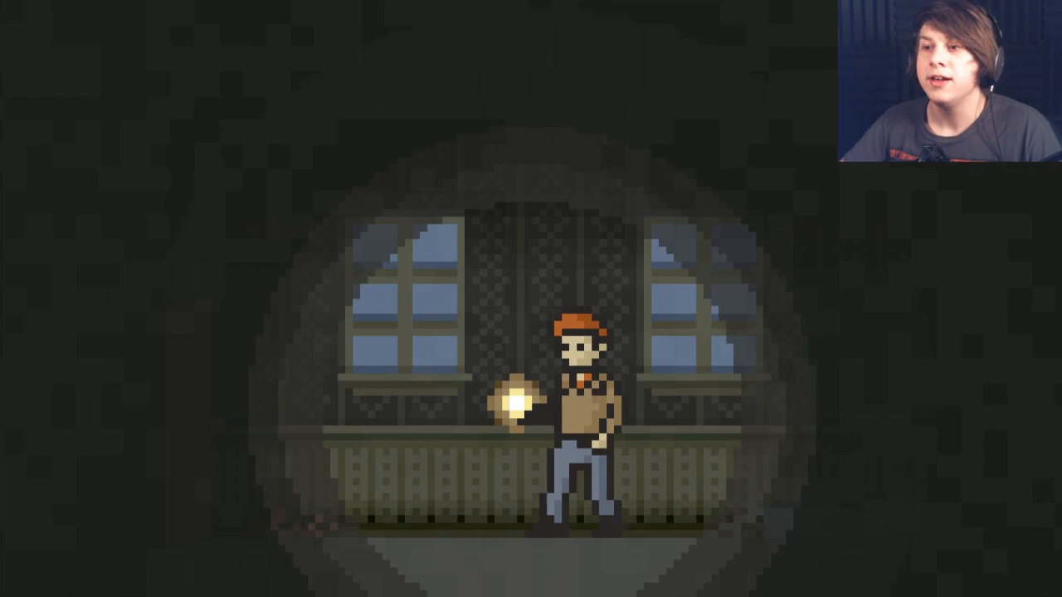
key("Left")
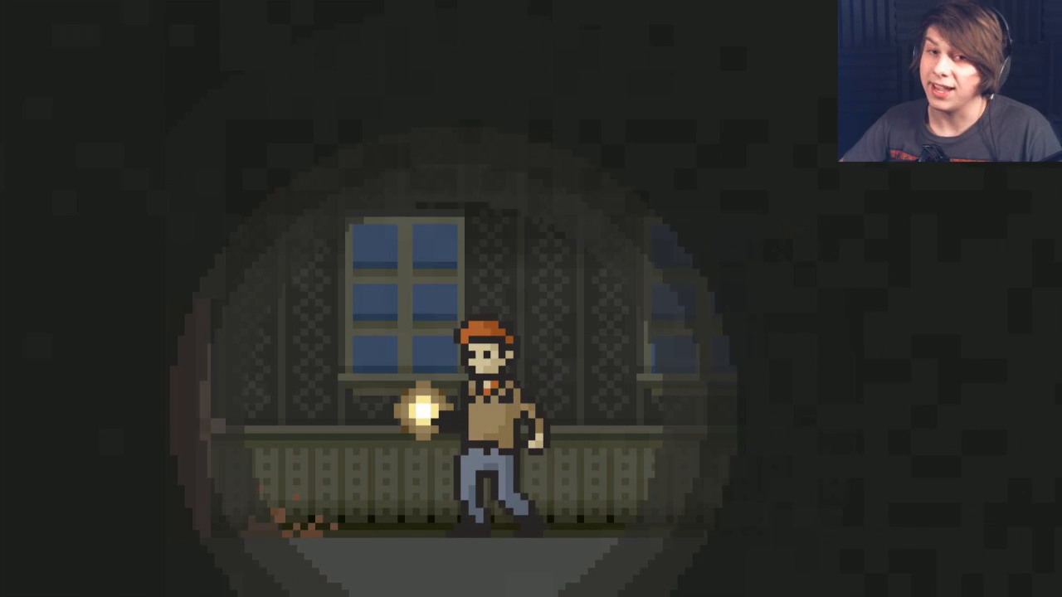
key("Left")
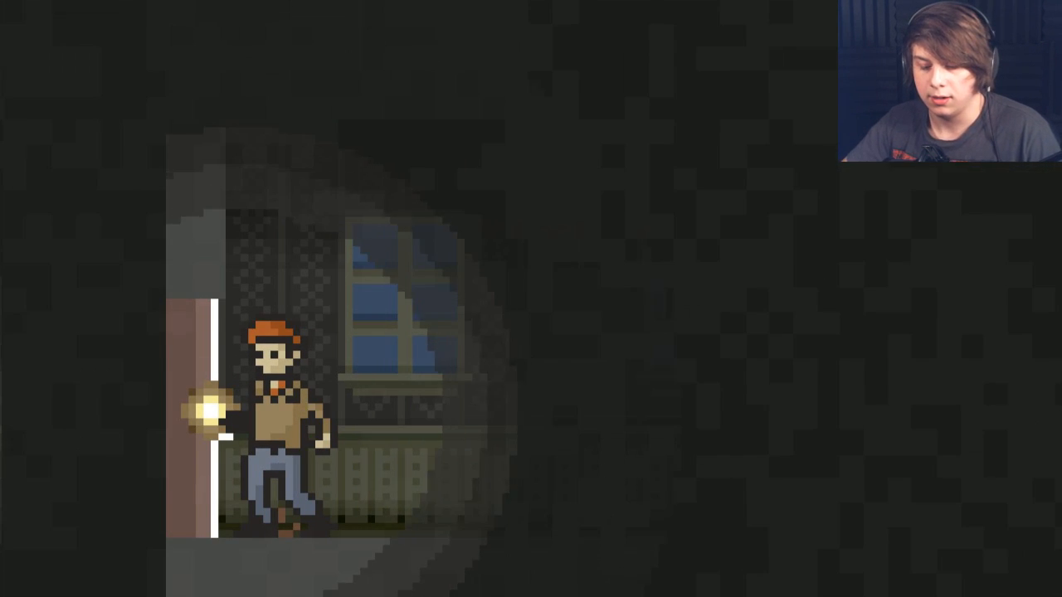
key("Right")
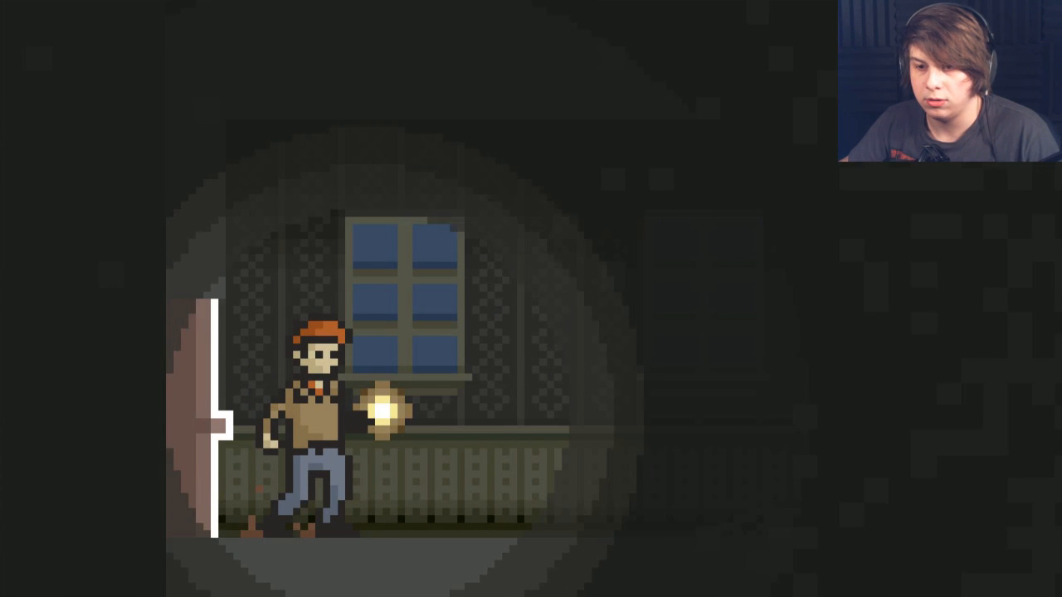
key("Left")
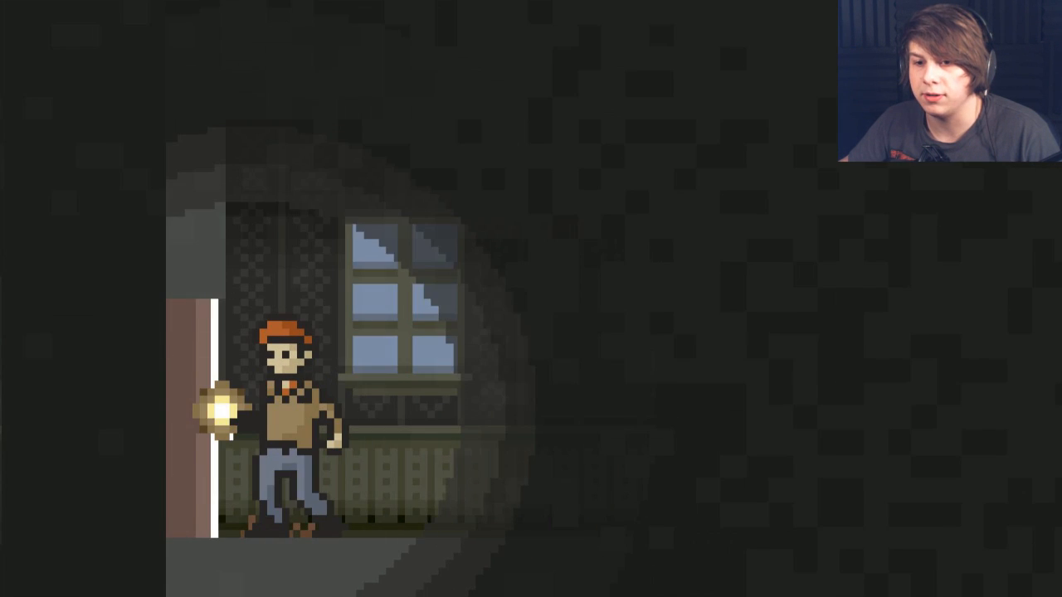
key("Up")
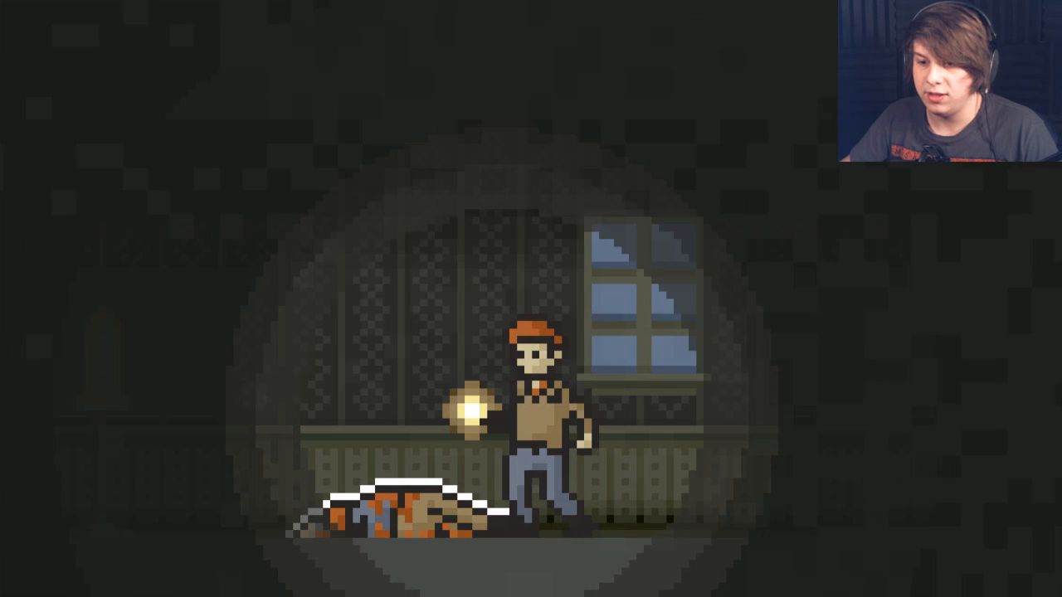
key("space")
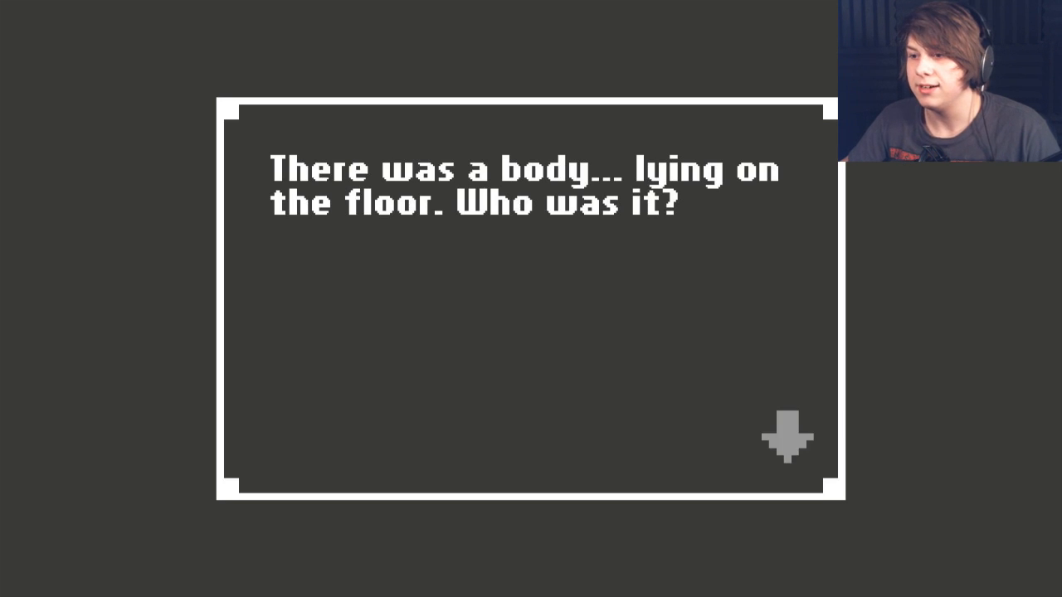
key("space")
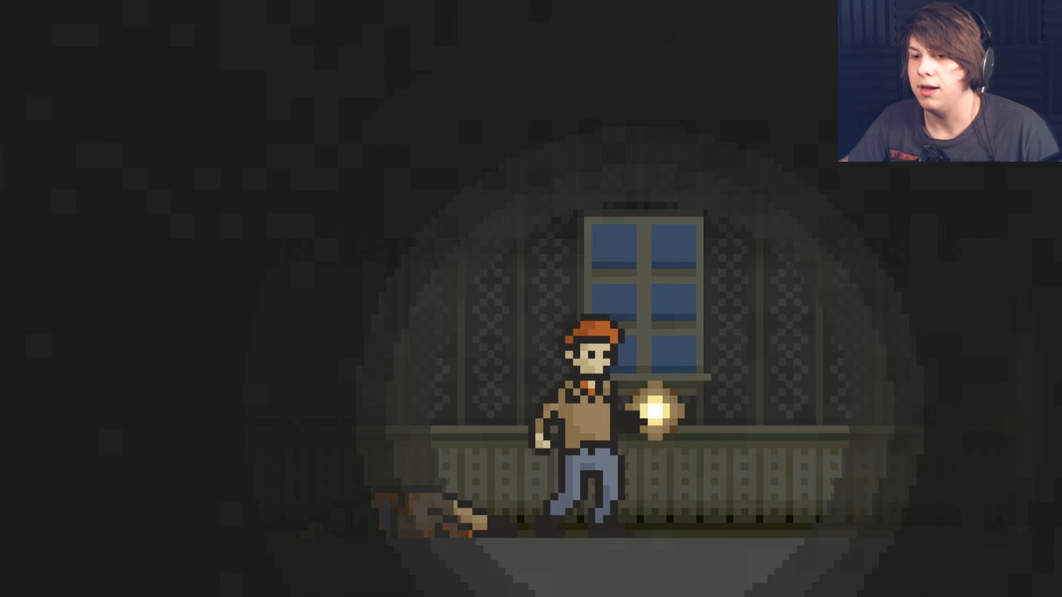
key("Left")
key("Left")
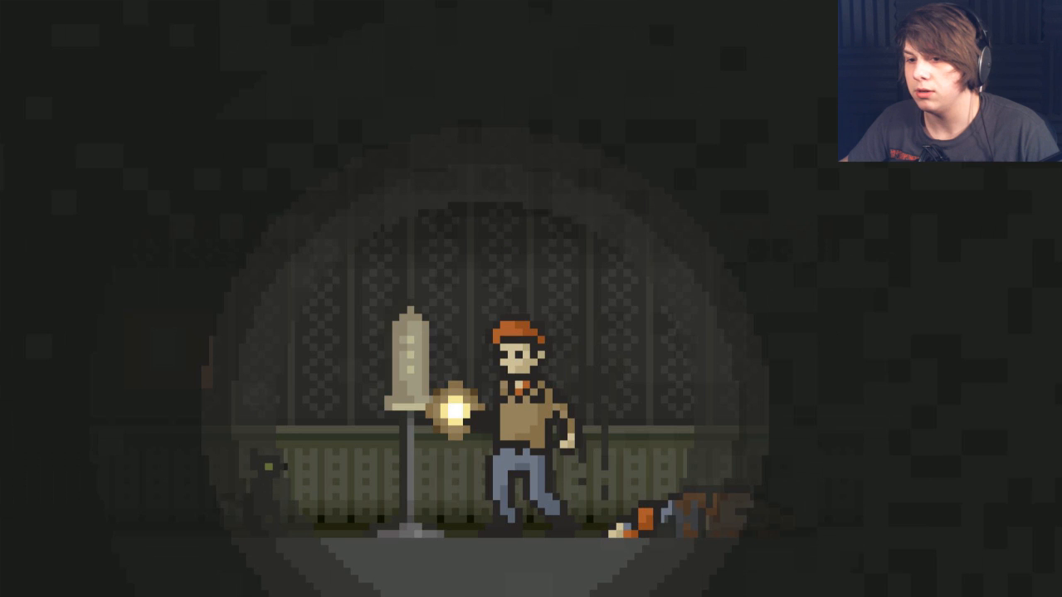
key("Left")
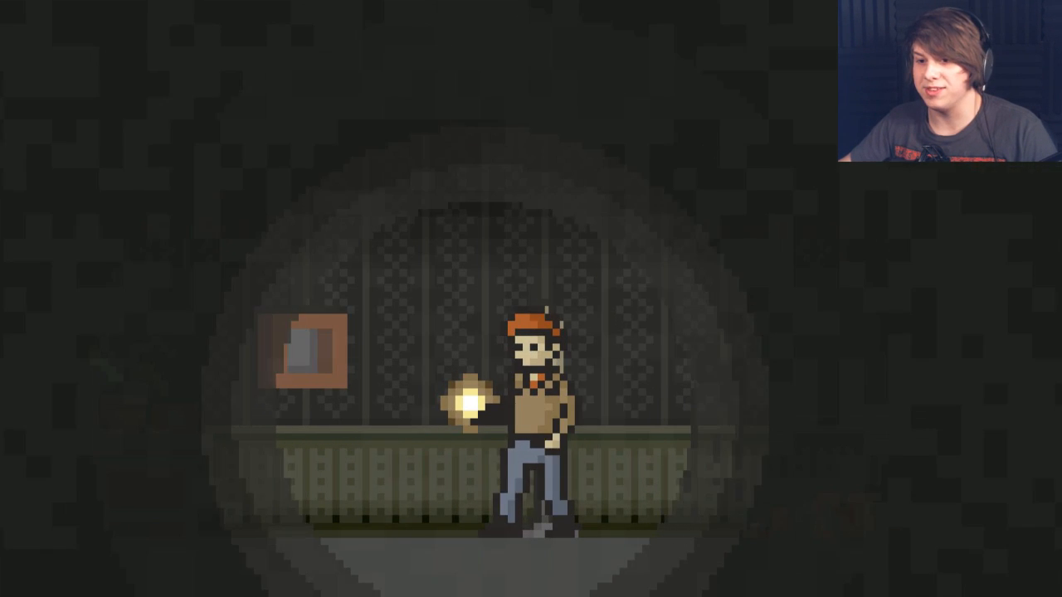
key("Left")
key("Left")
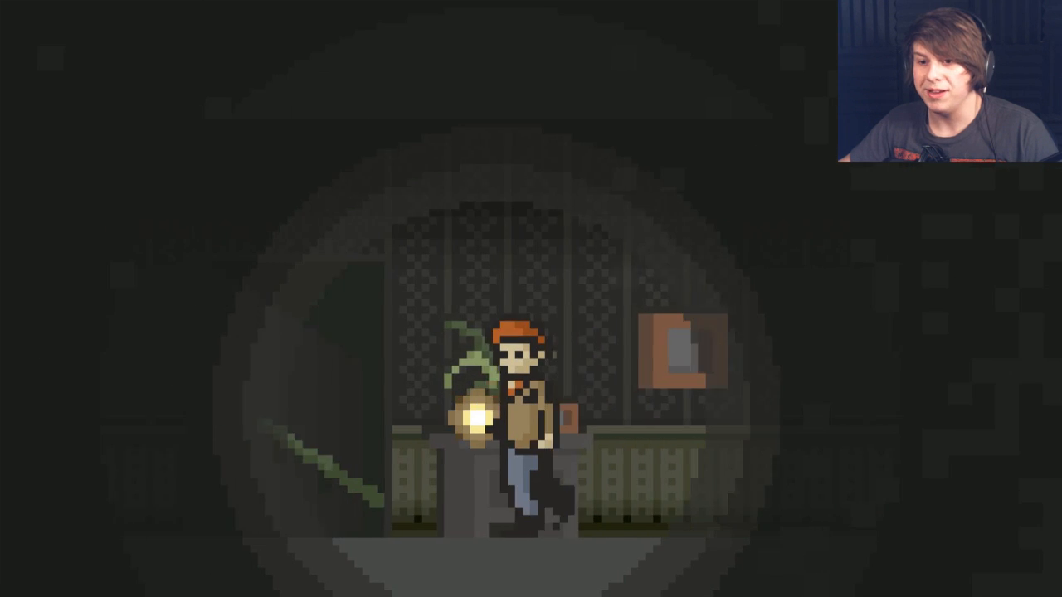
key("Up")
key("Left")
key("Left")
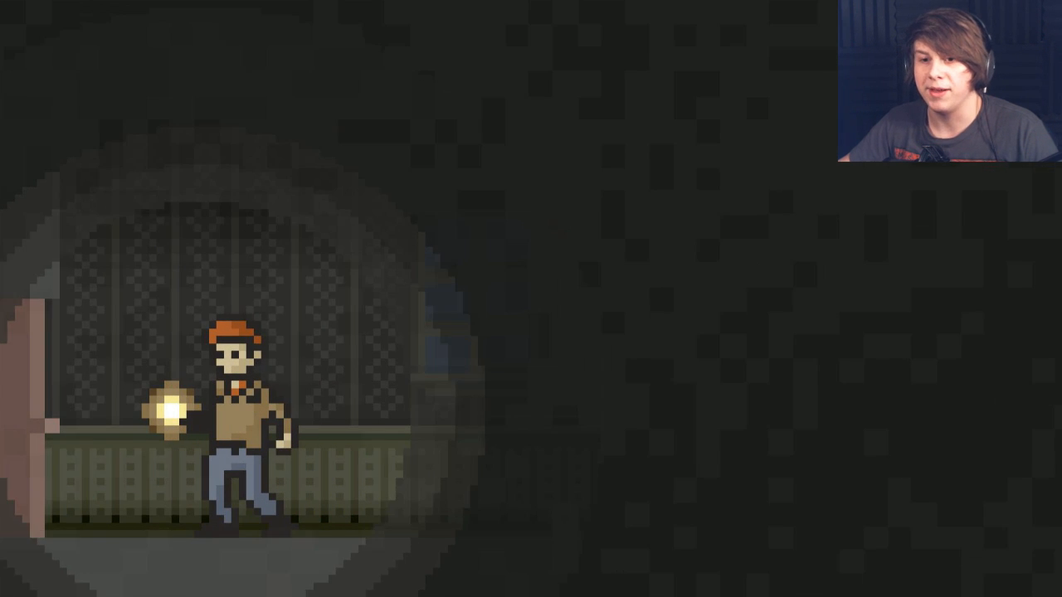
key("Left")
key("Left")
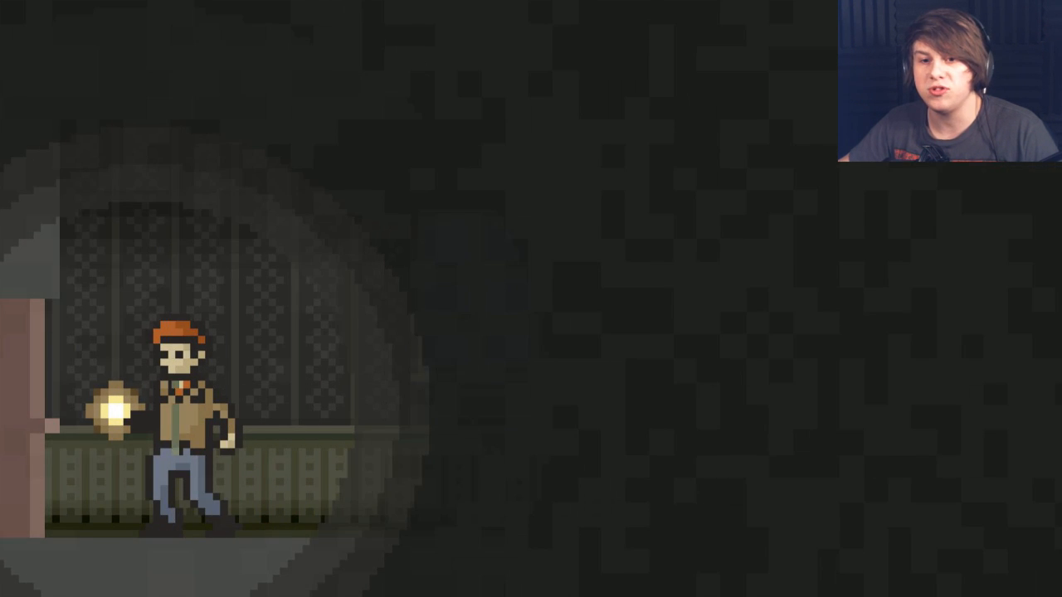
key("Left")
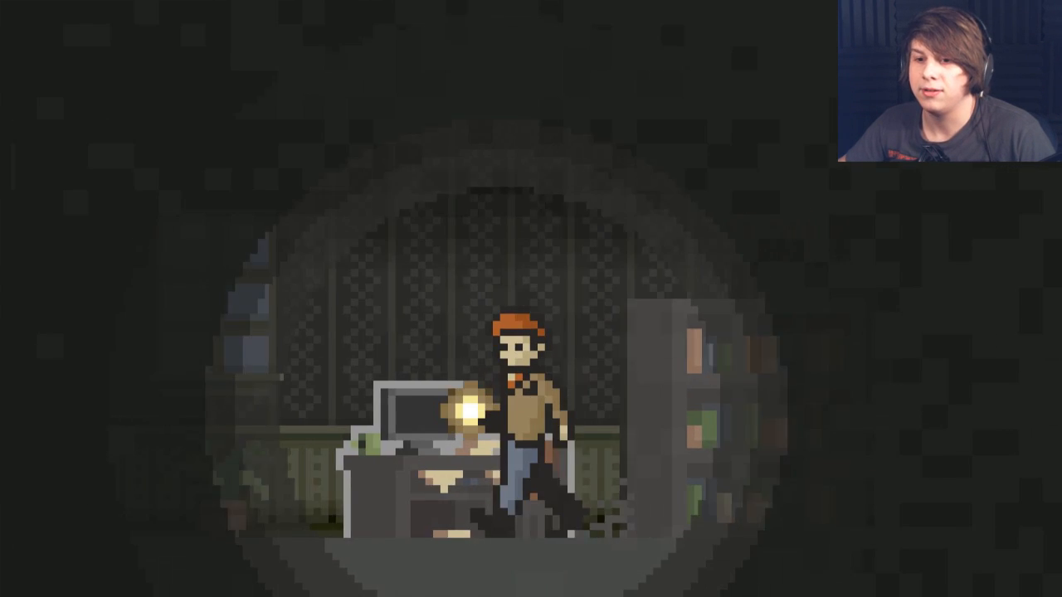
key("Left")
key("Right")
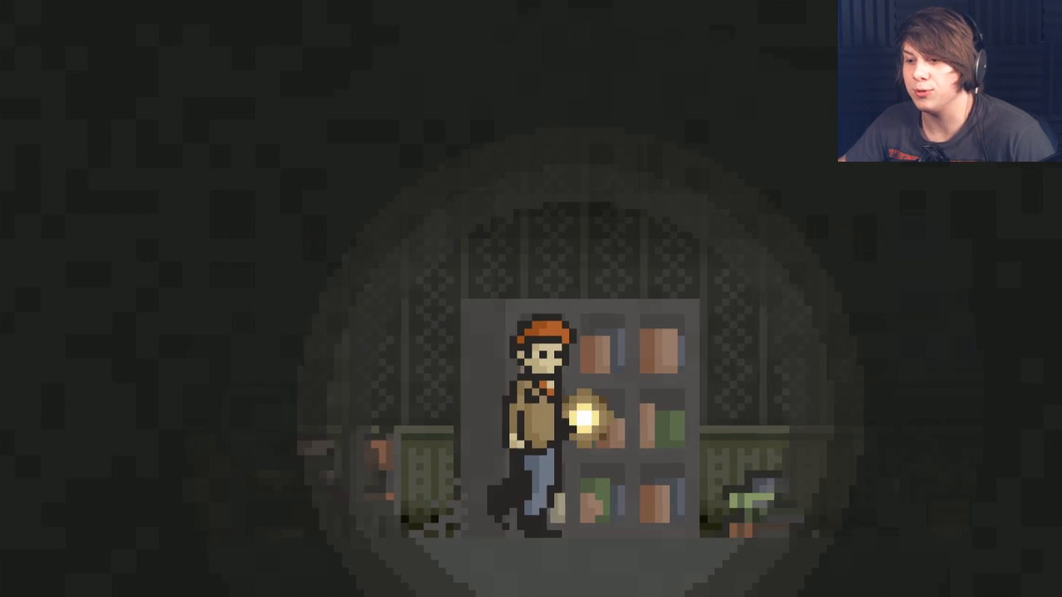
key("Left")
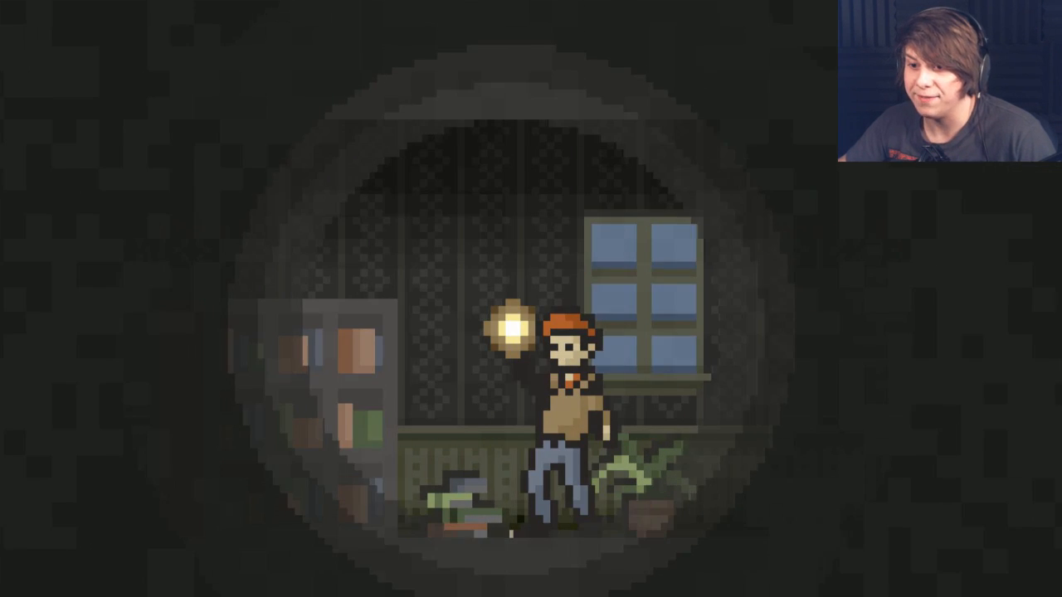
key("Left")
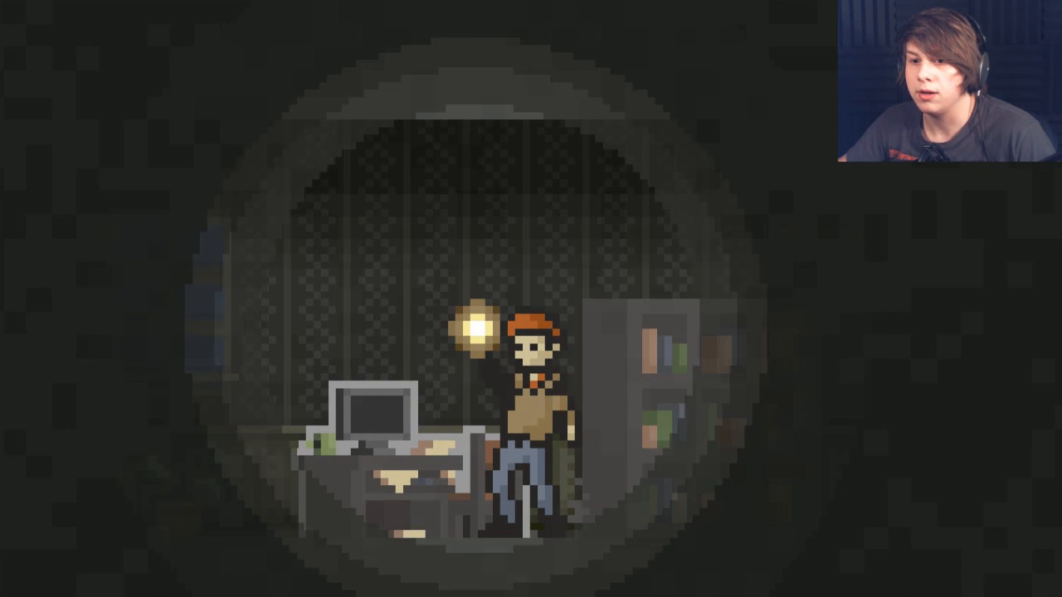
key("Left")
key("Left")
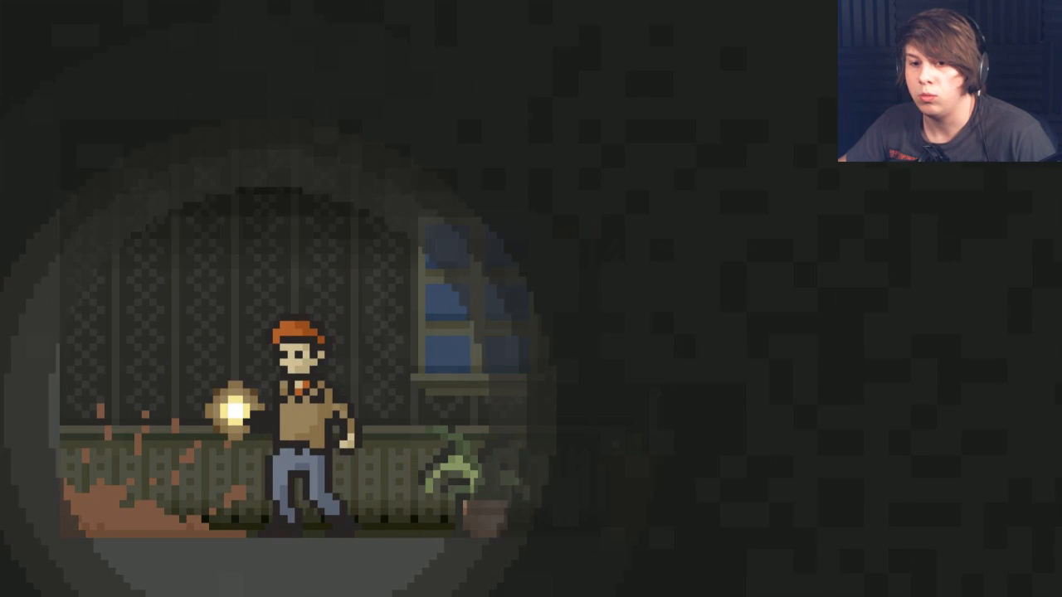
key("Return")
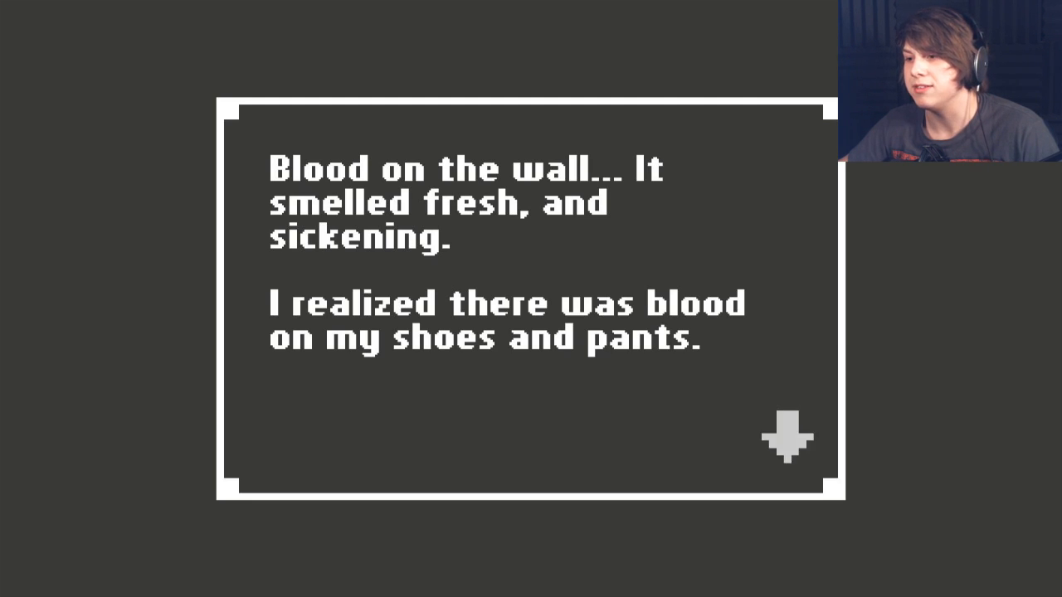
key("Return")
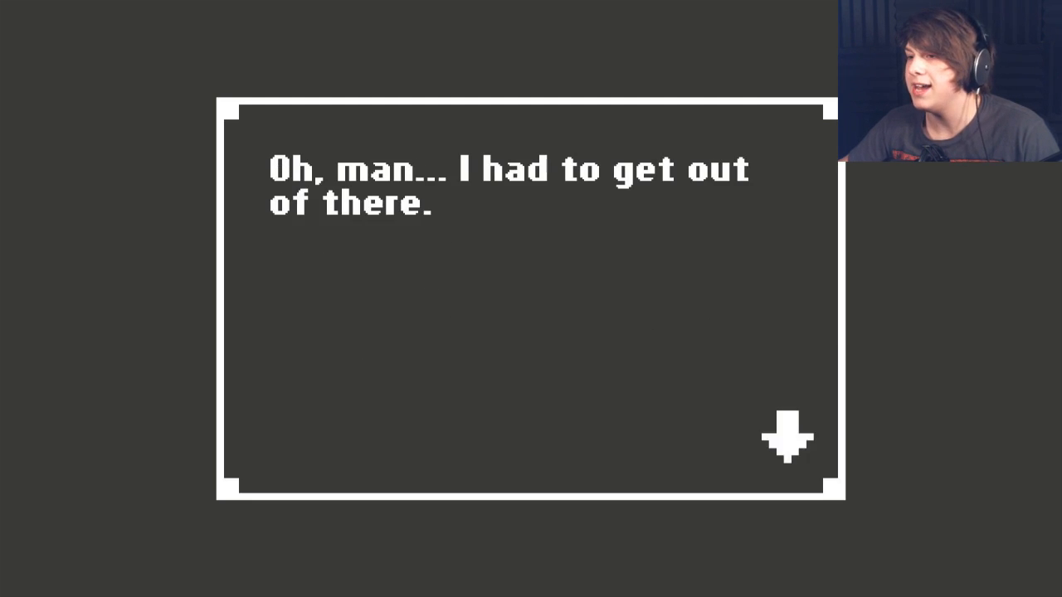
key("Return")
key("Left")
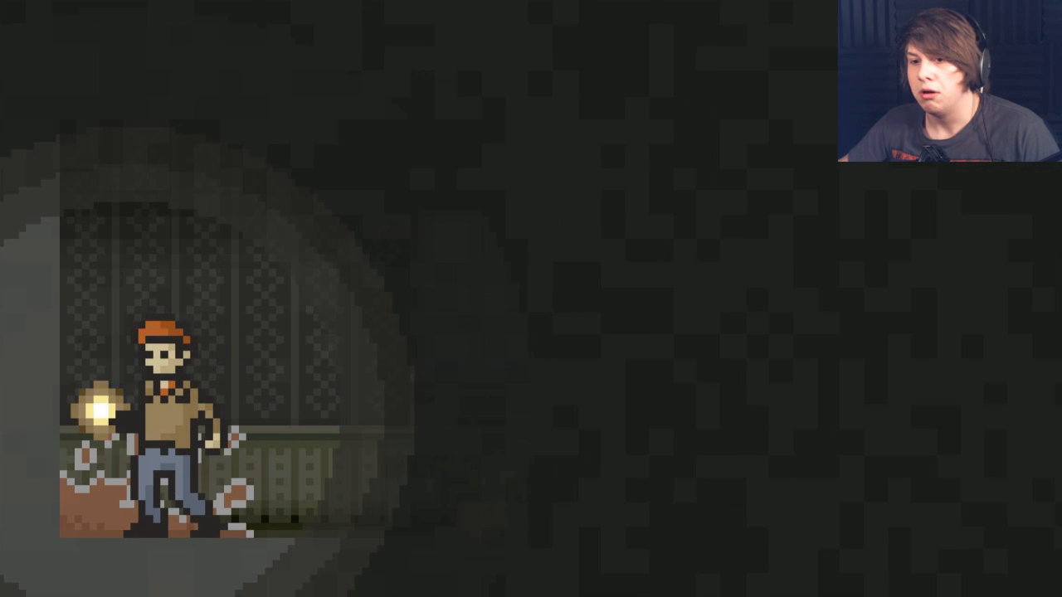
key("Right")
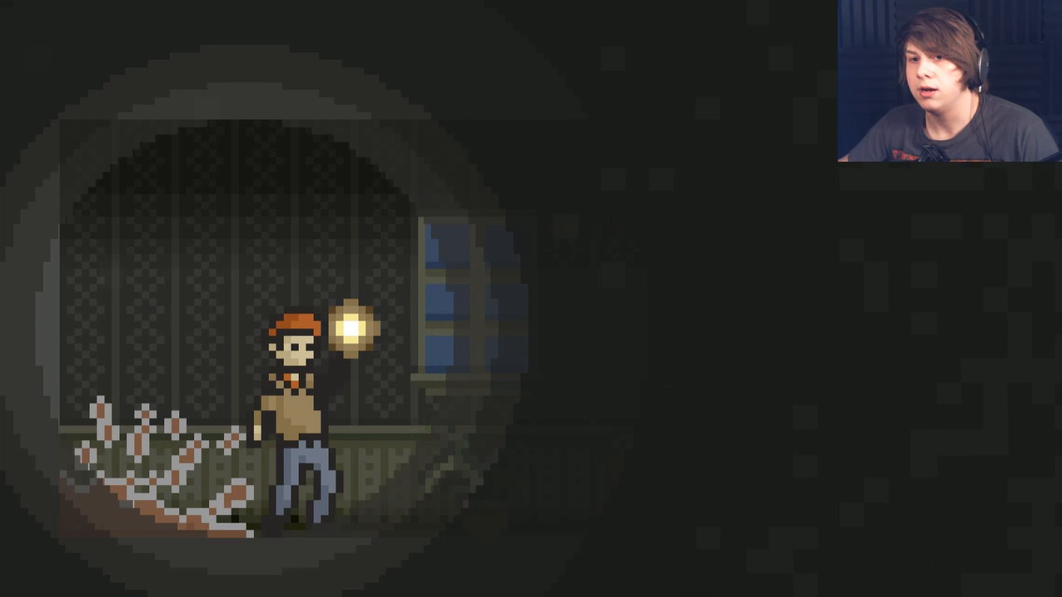
key("Left")
key("Left")
key("Right")
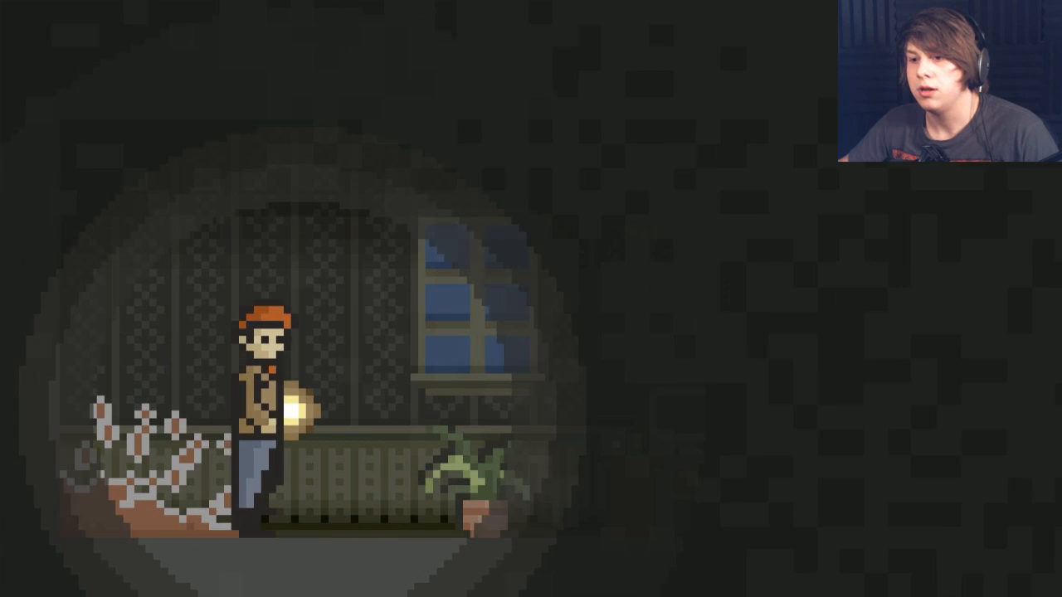
key("Right")
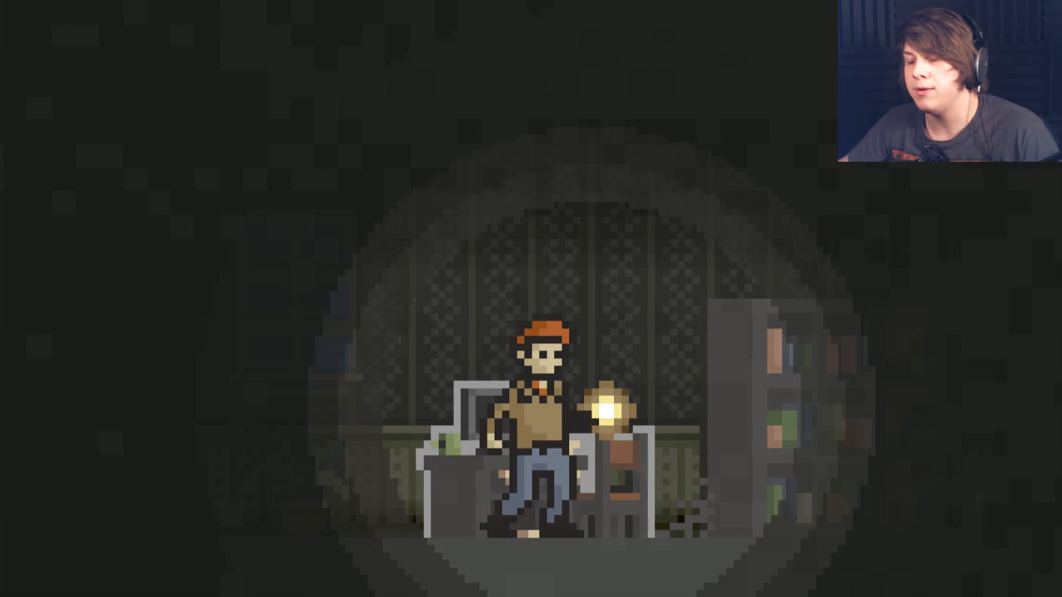
key("Right")
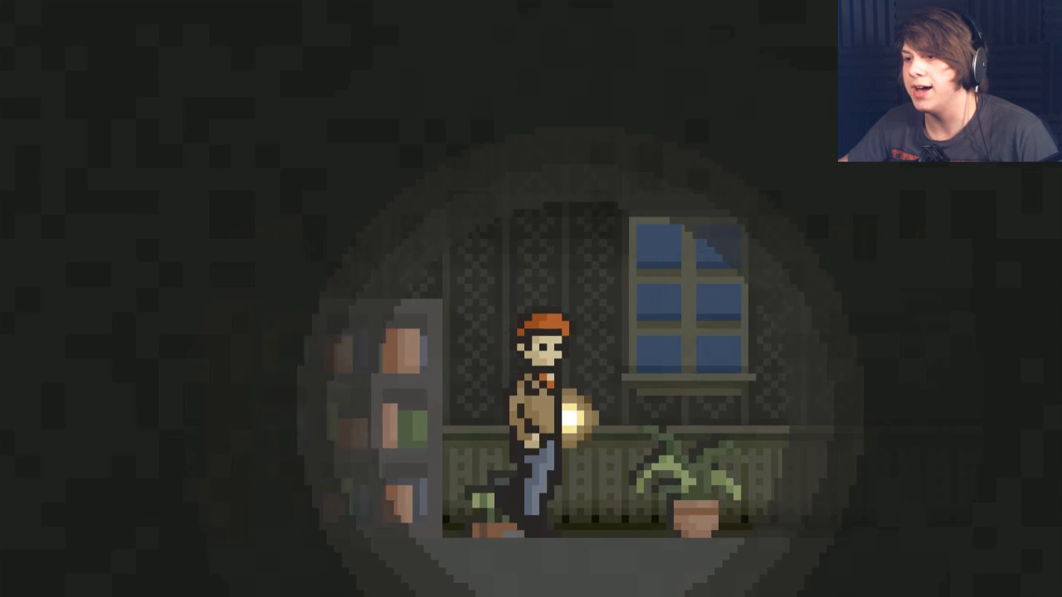
key("Right")
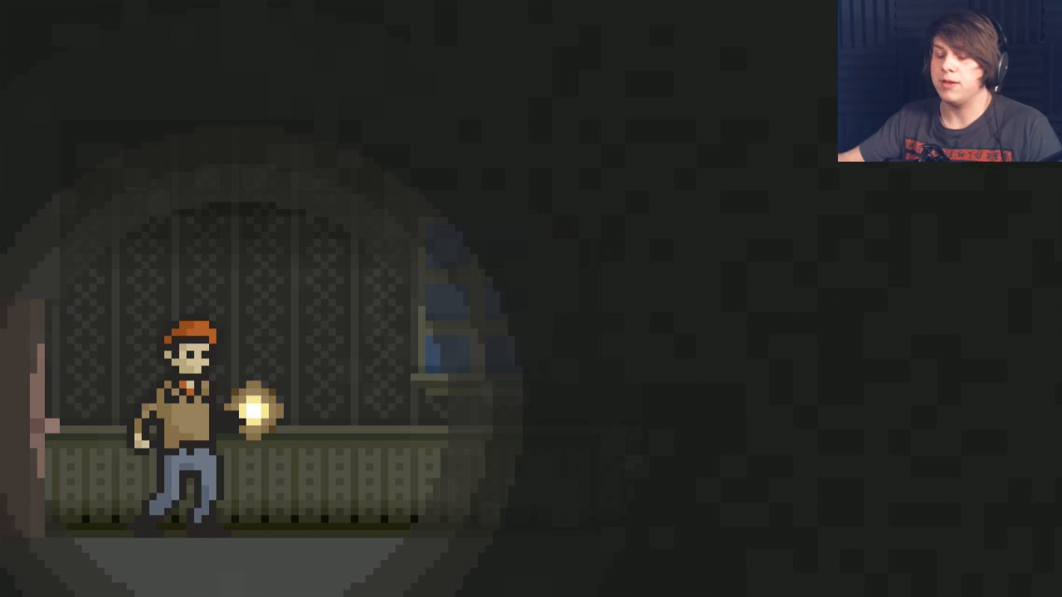
key("Right")
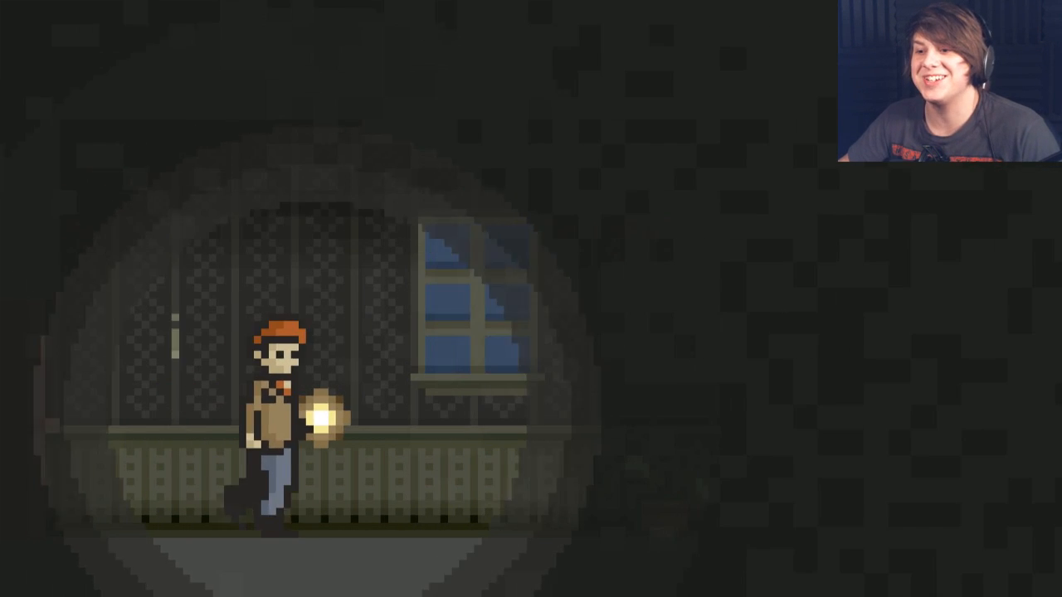
key("Right")
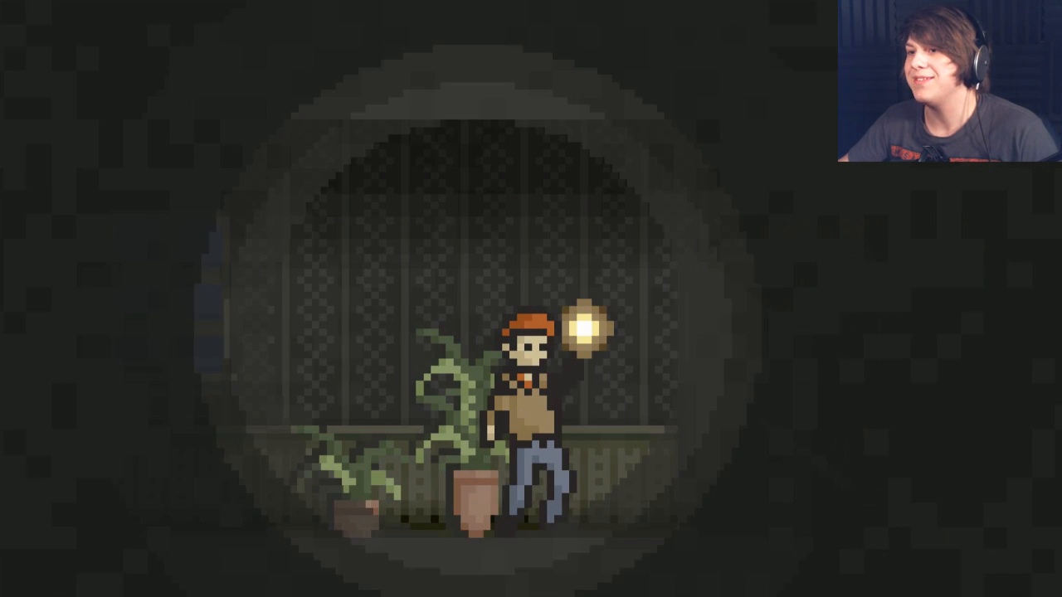
key("Right")
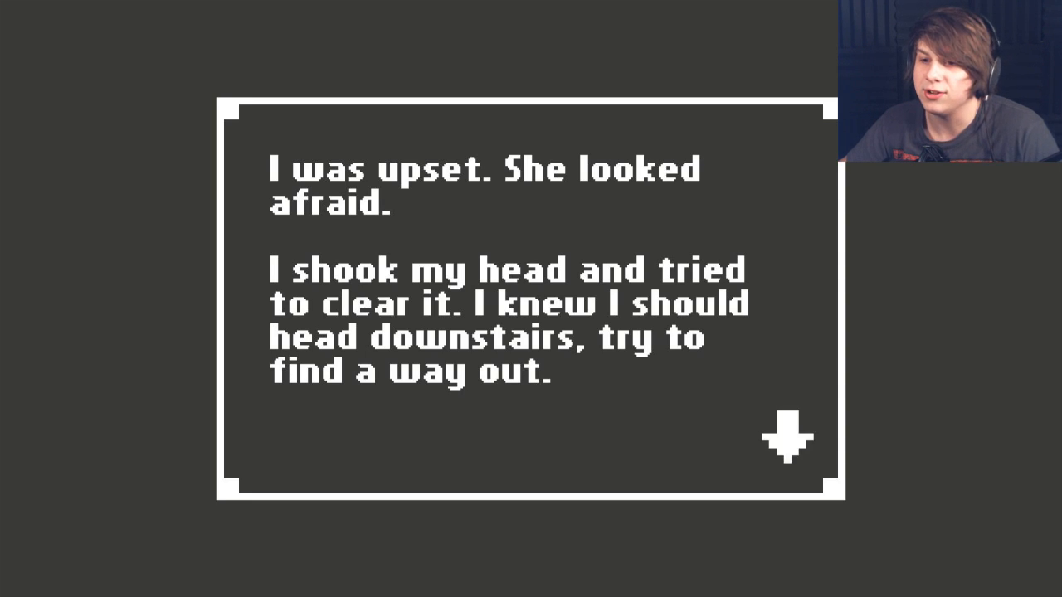
key("Return")
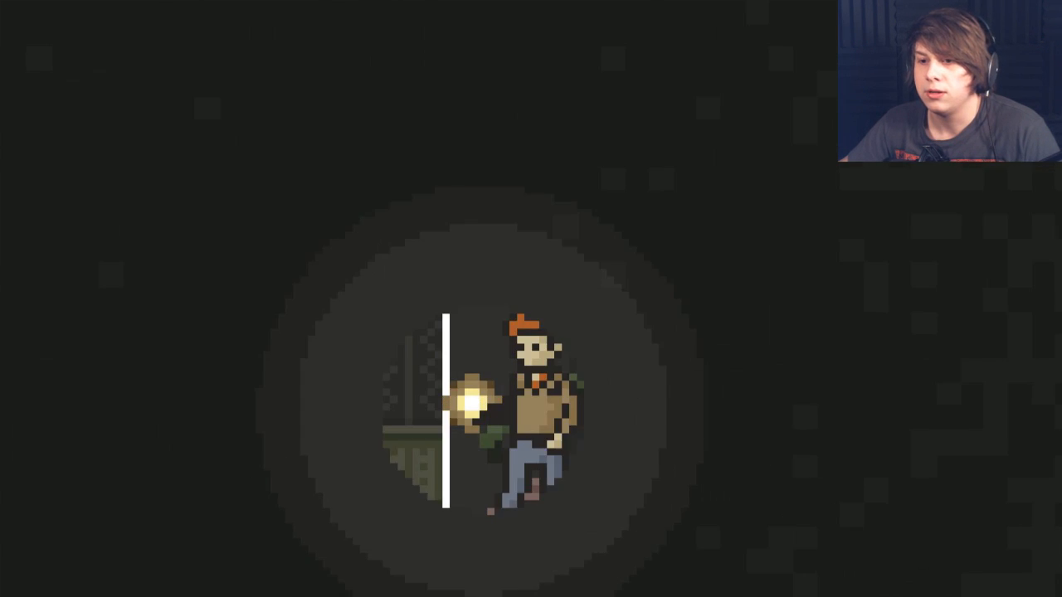
key("Return")
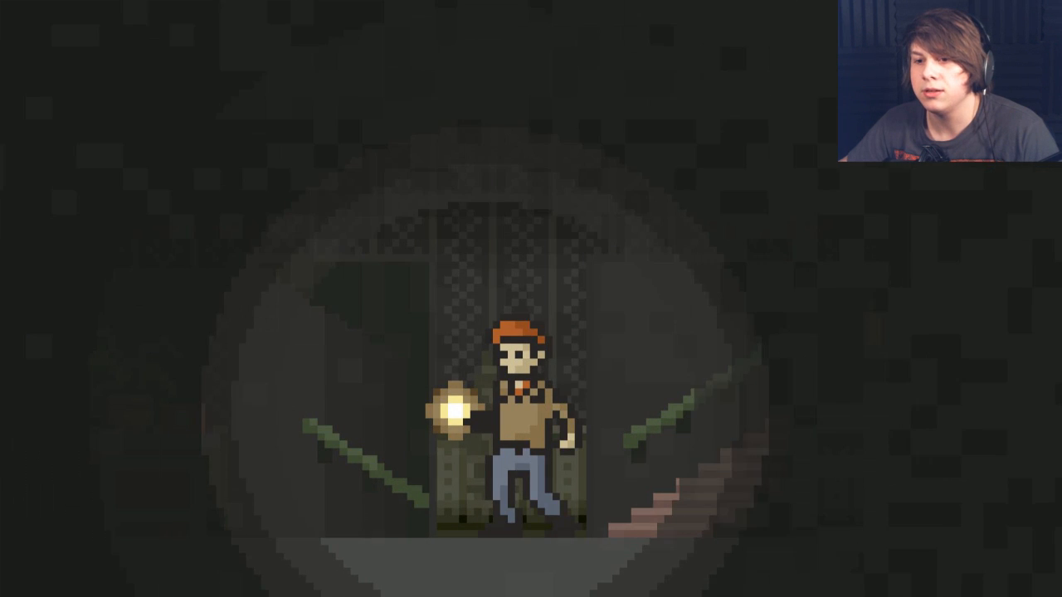
key("Right")
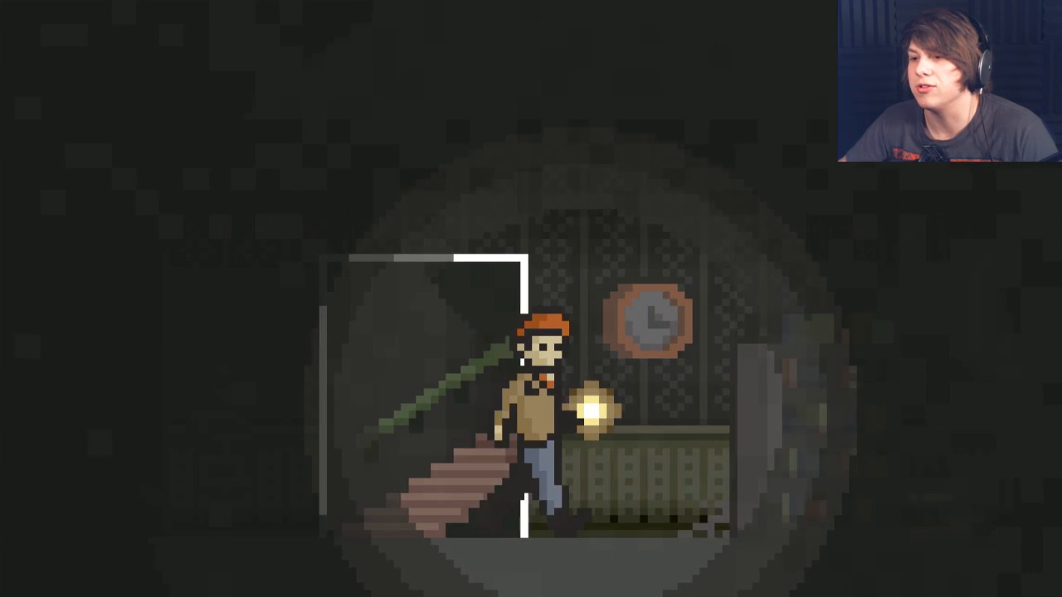
key("Right")
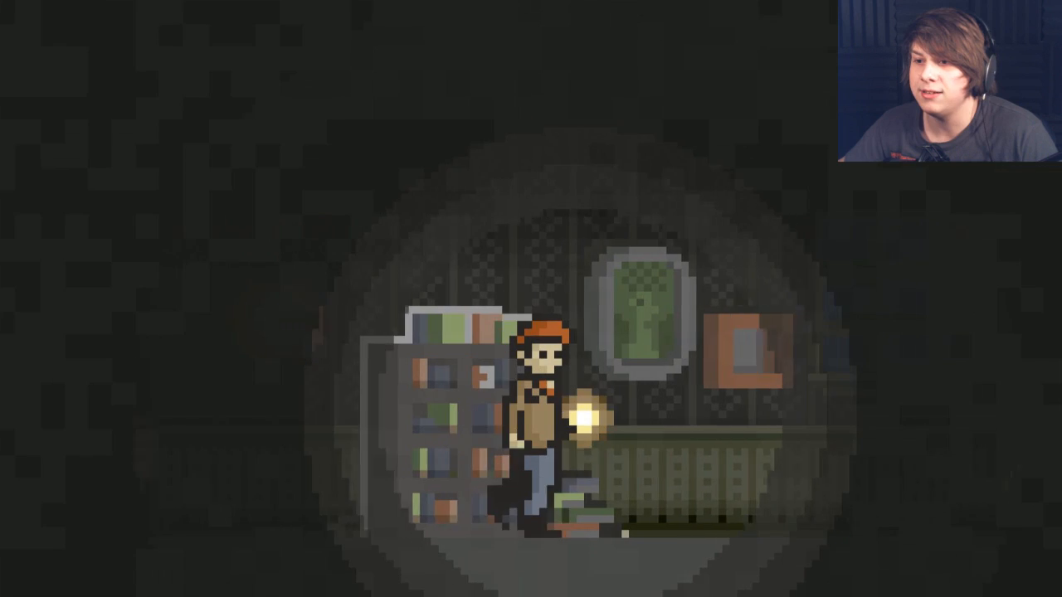
key("Right")
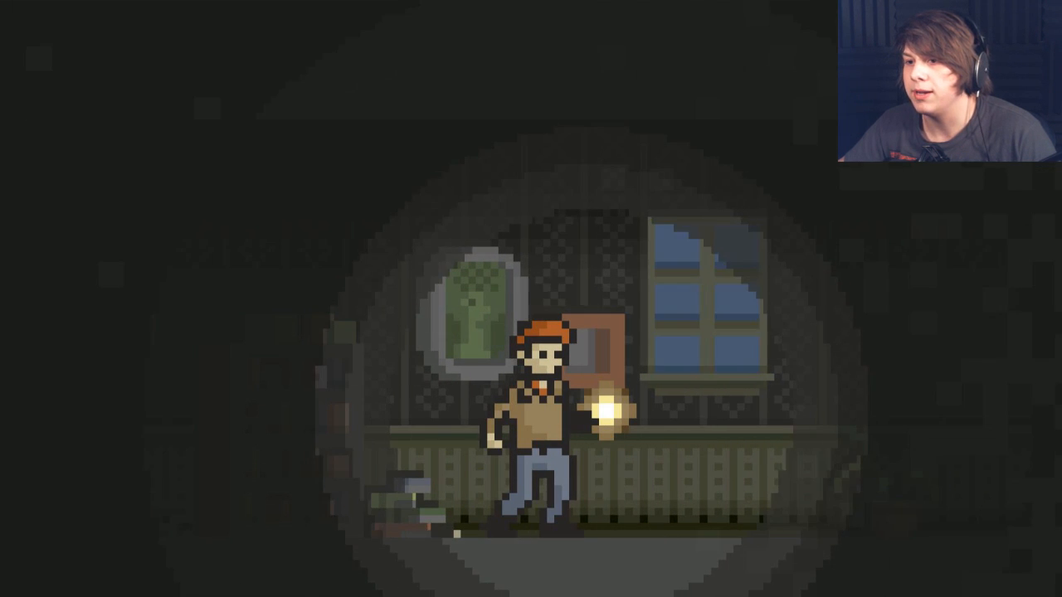
key("Left")
key("Right")
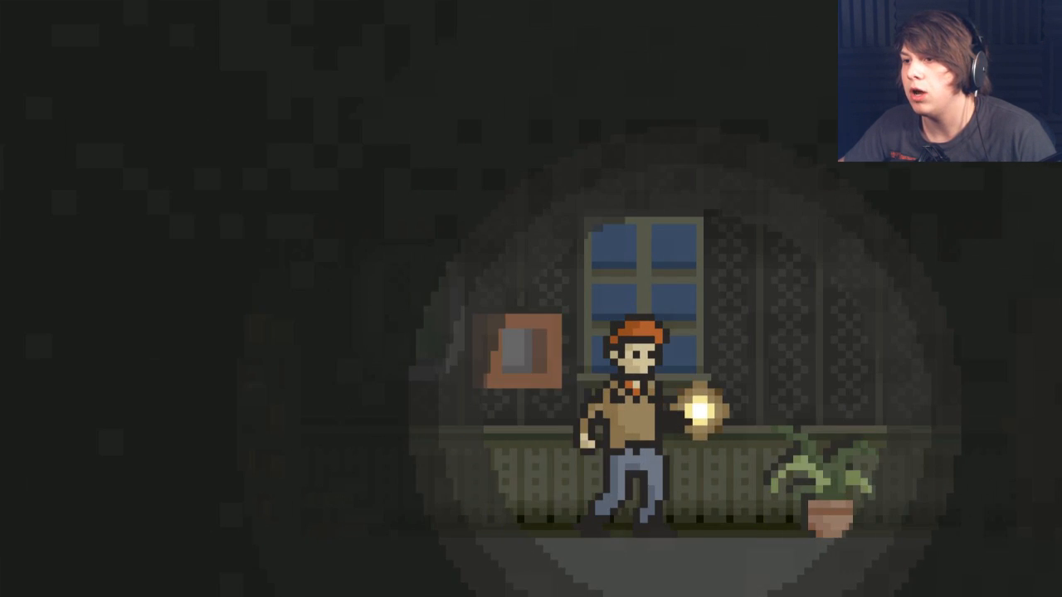
key("Right")
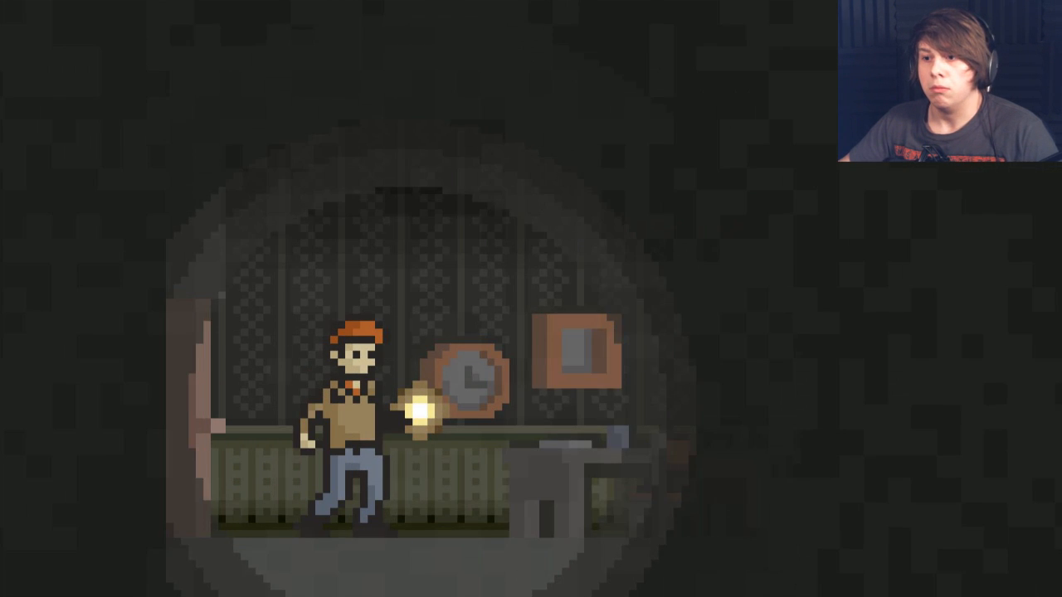
key("Left")
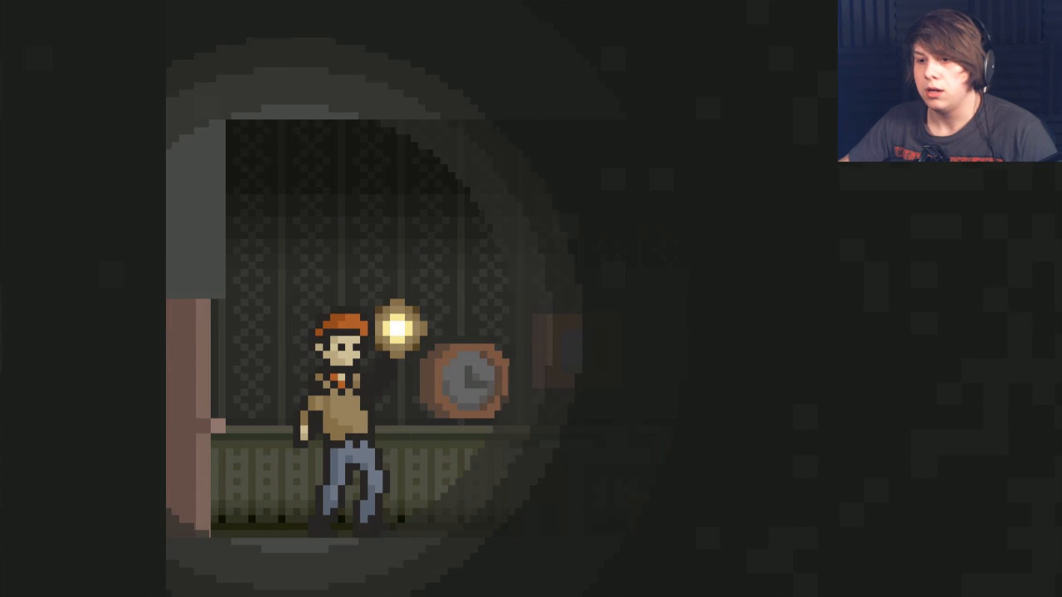
key("Right")
key("Right")
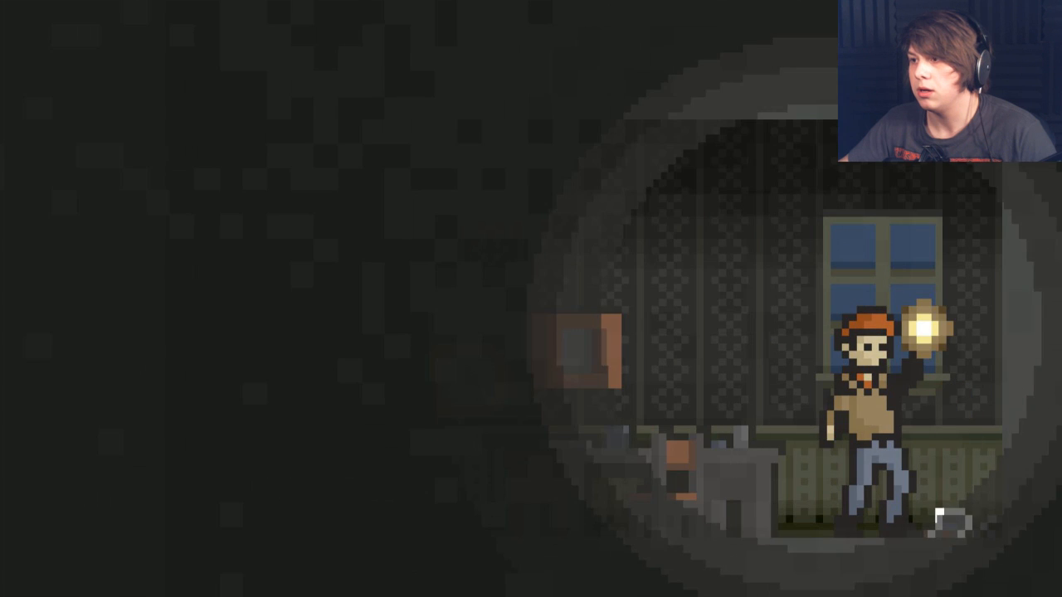
key("Left")
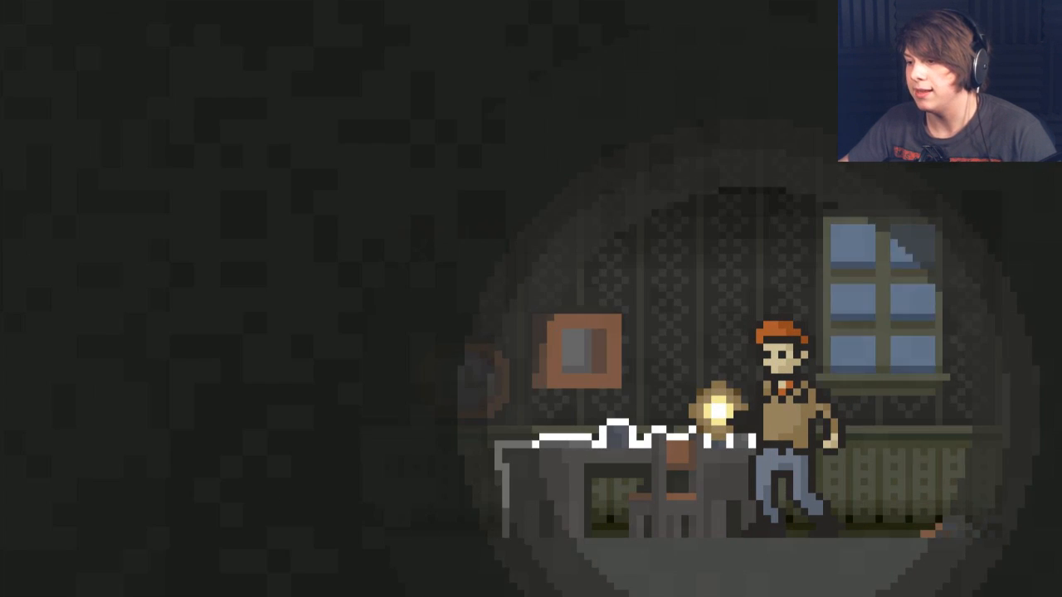
key("Right")
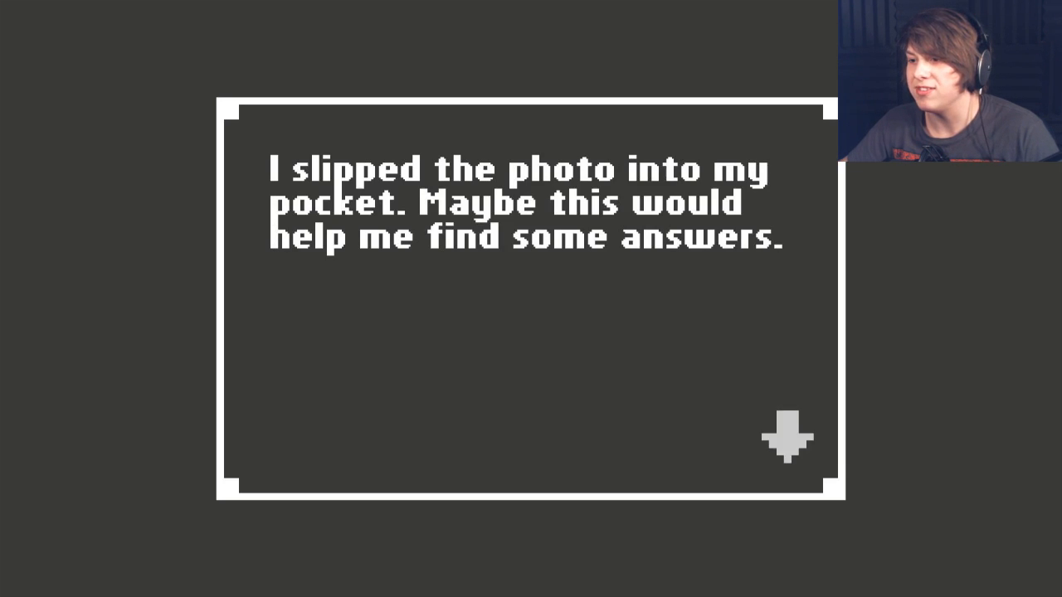
key("space")
key("Left")
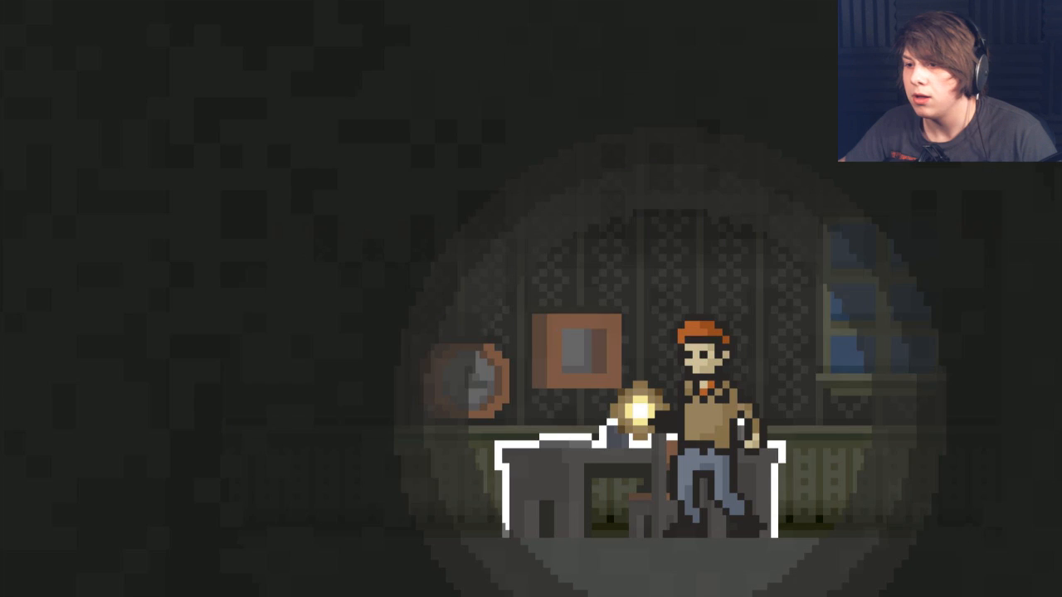
key("space")
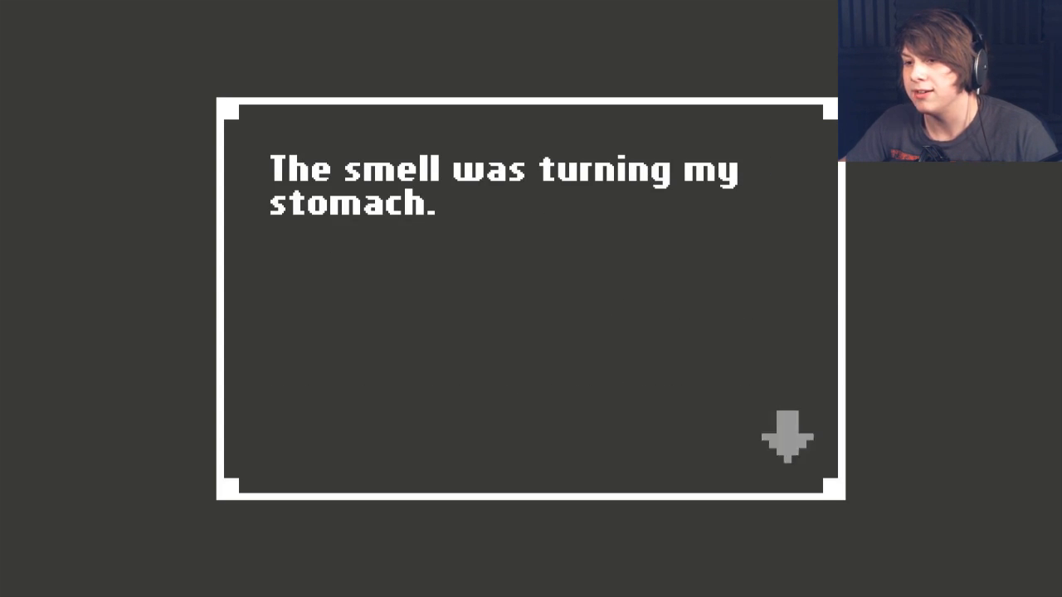
key("space")
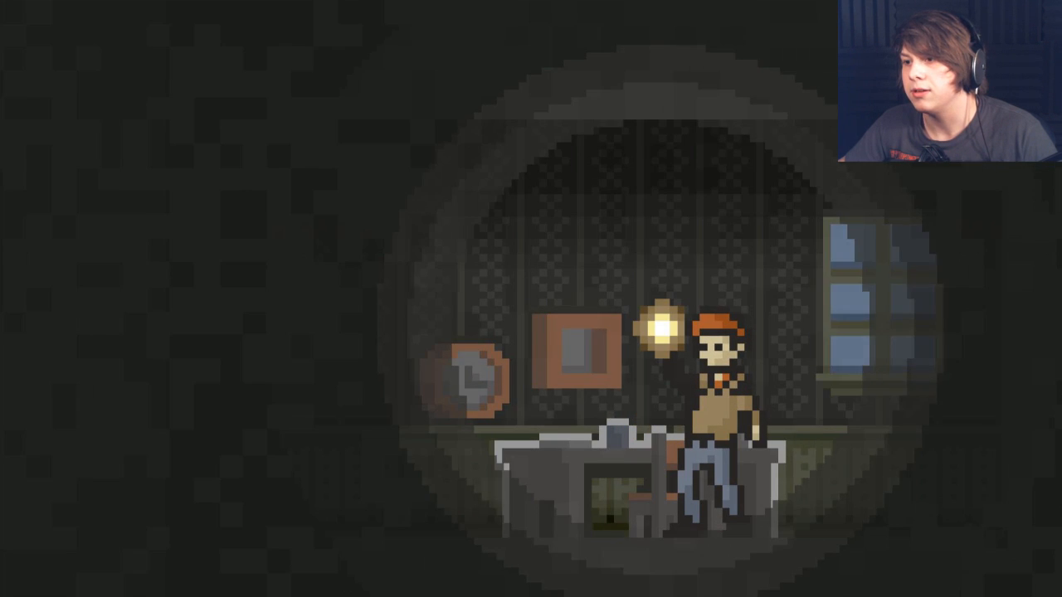
key("Left")
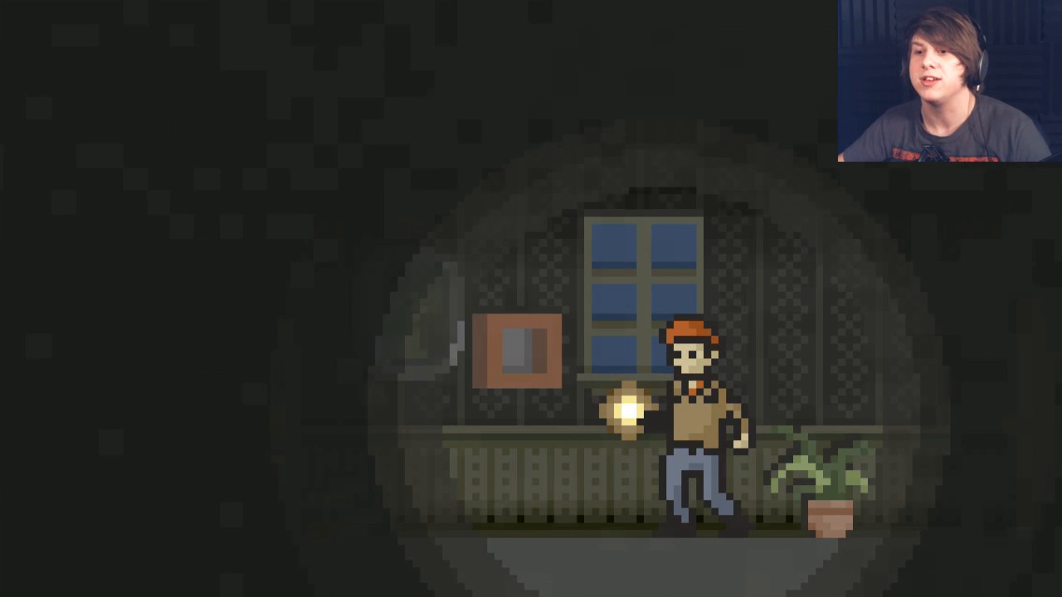
key("Left")
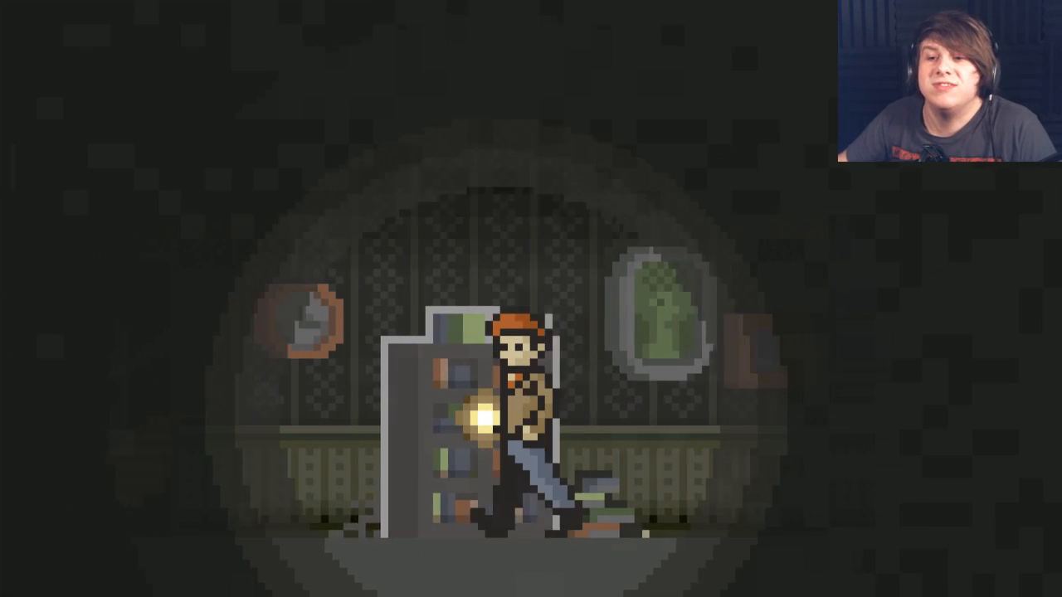
key("Left")
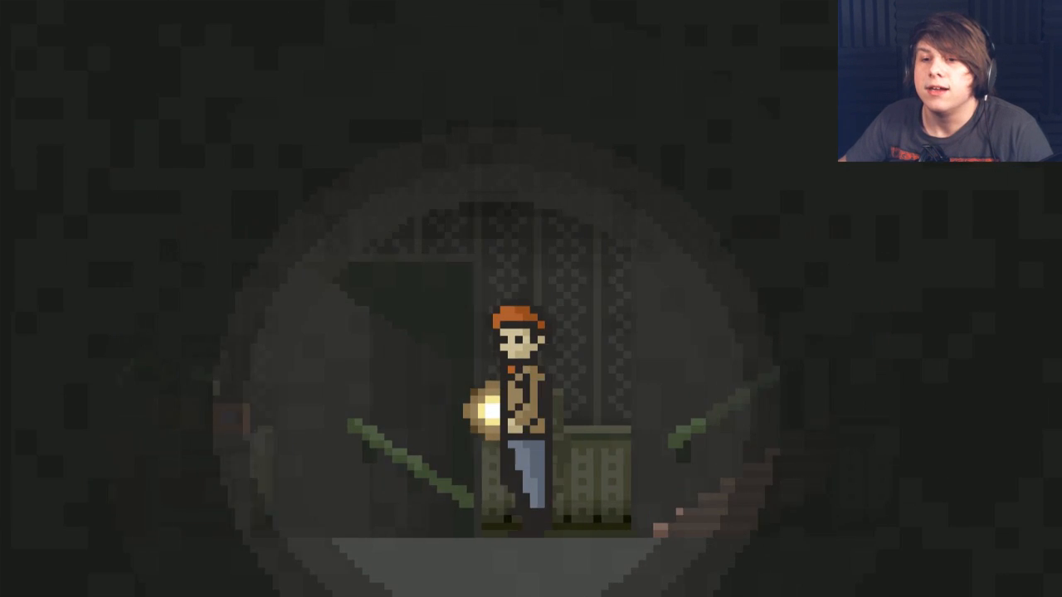
key("Left")
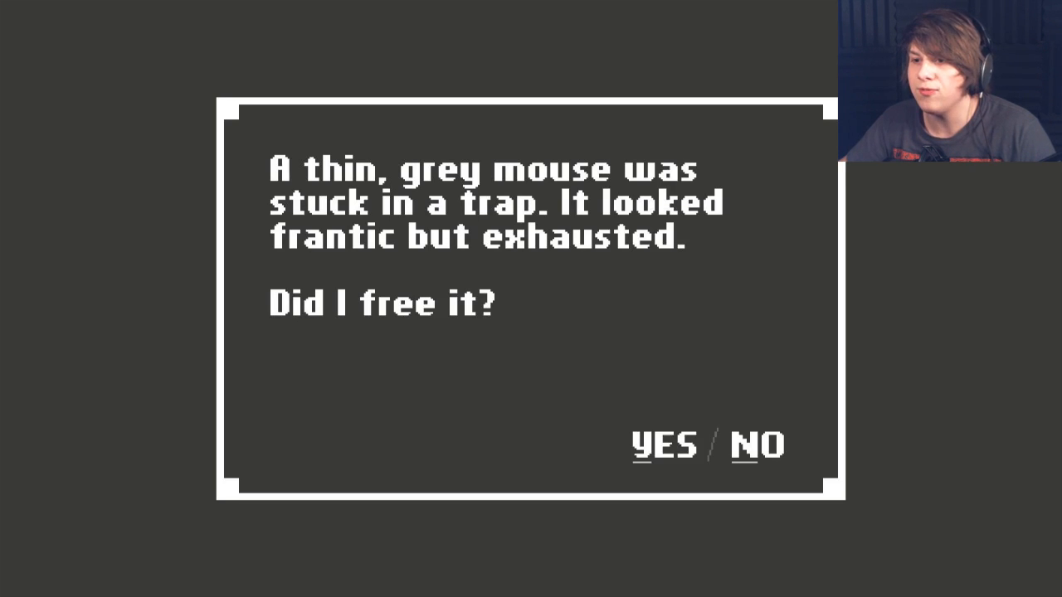
key("Return")
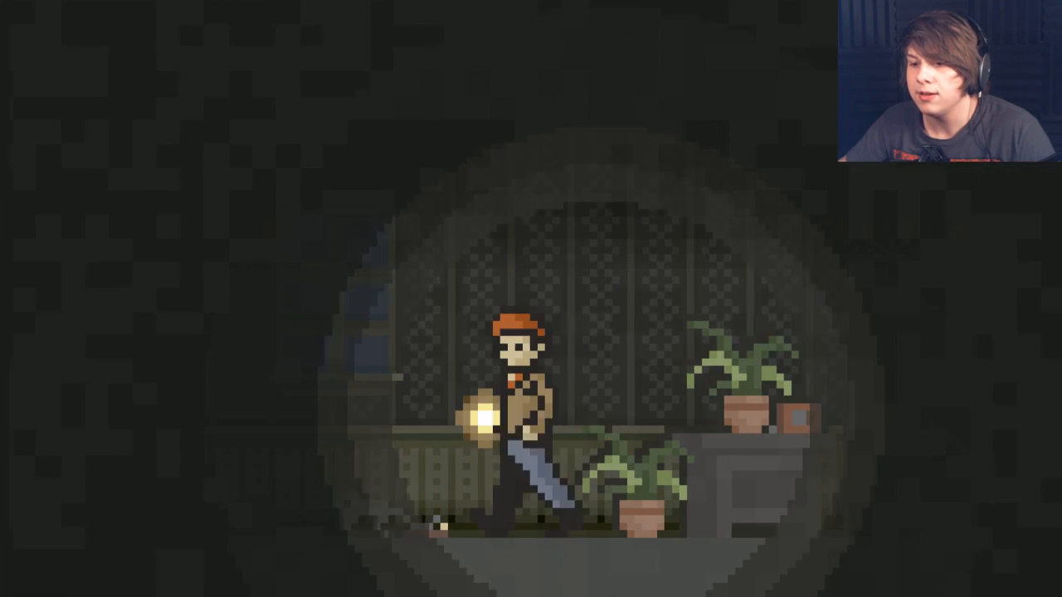
key("Left")
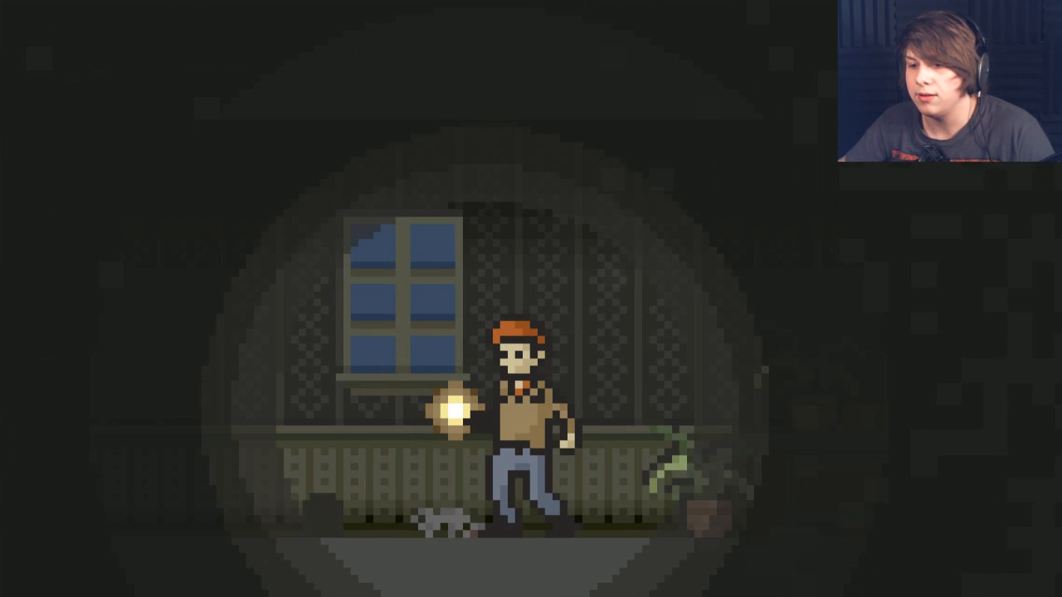
key("Left")
key("Right")
key("Left")
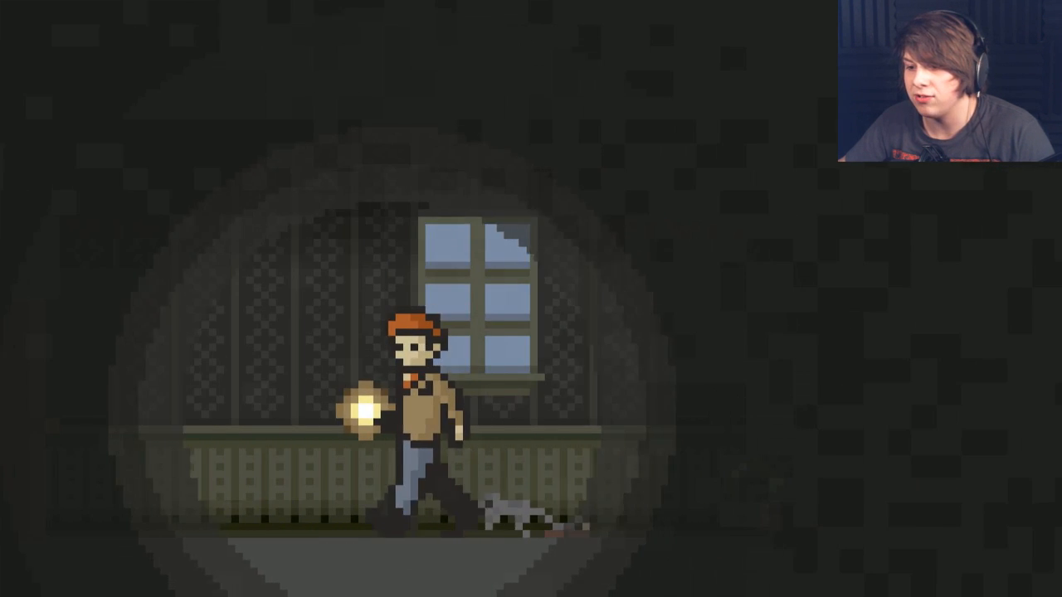
key("Right")
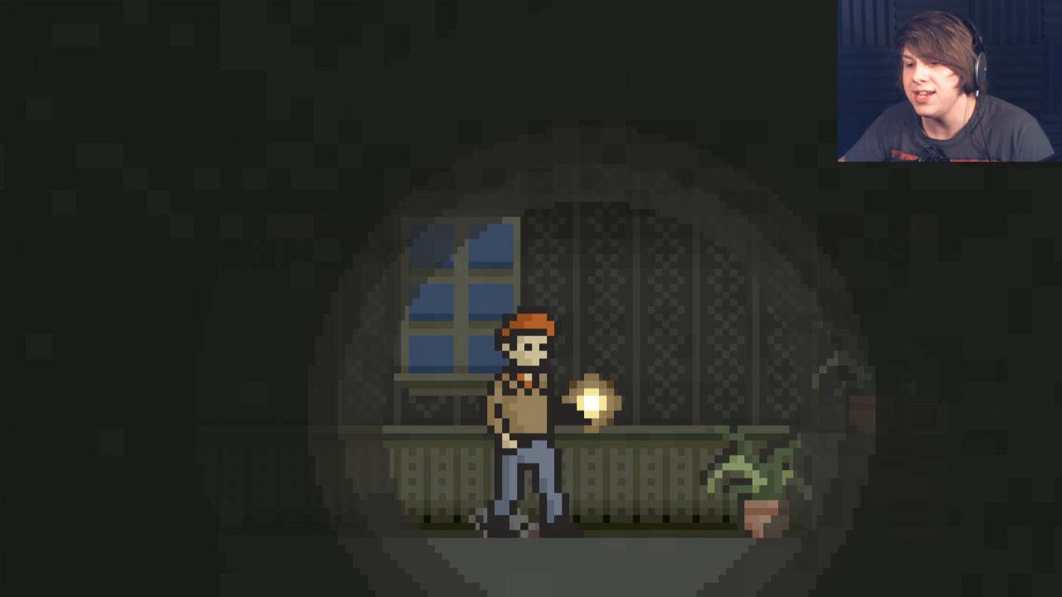
key("Left")
key("Right")
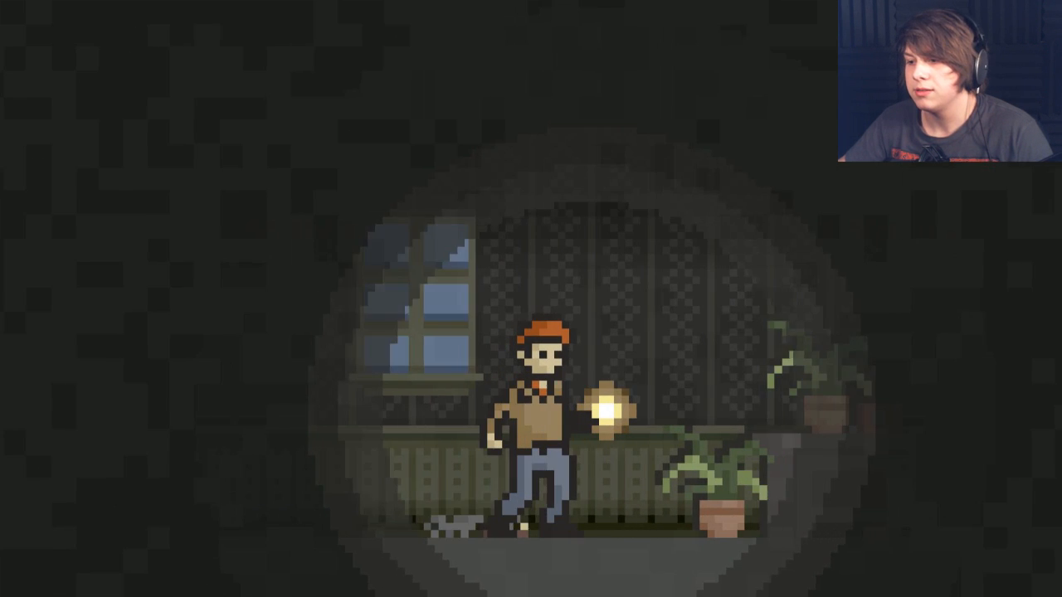
key("Left")
key("Left")
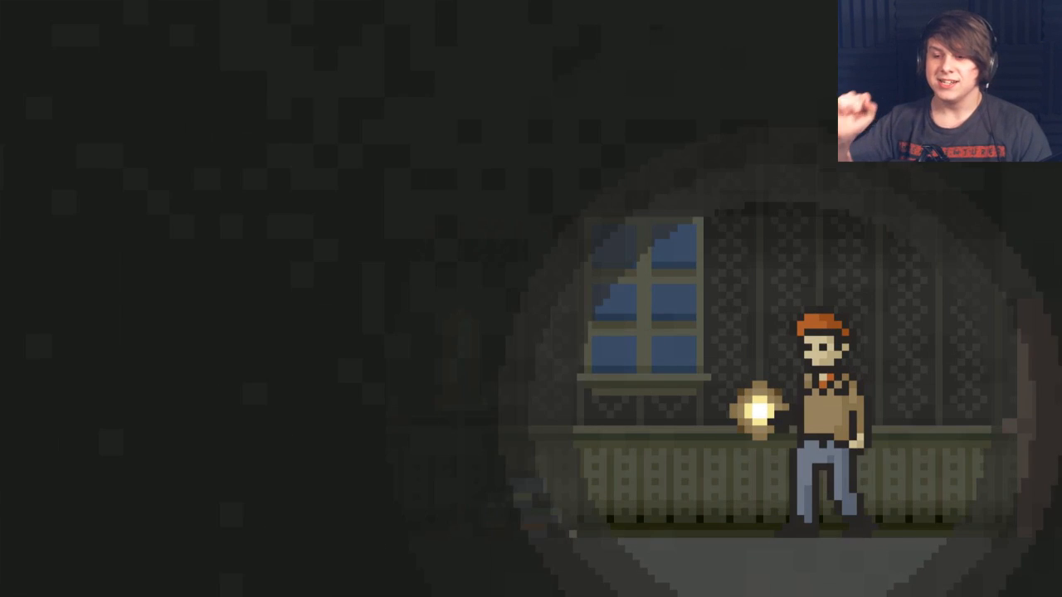
key("Left")
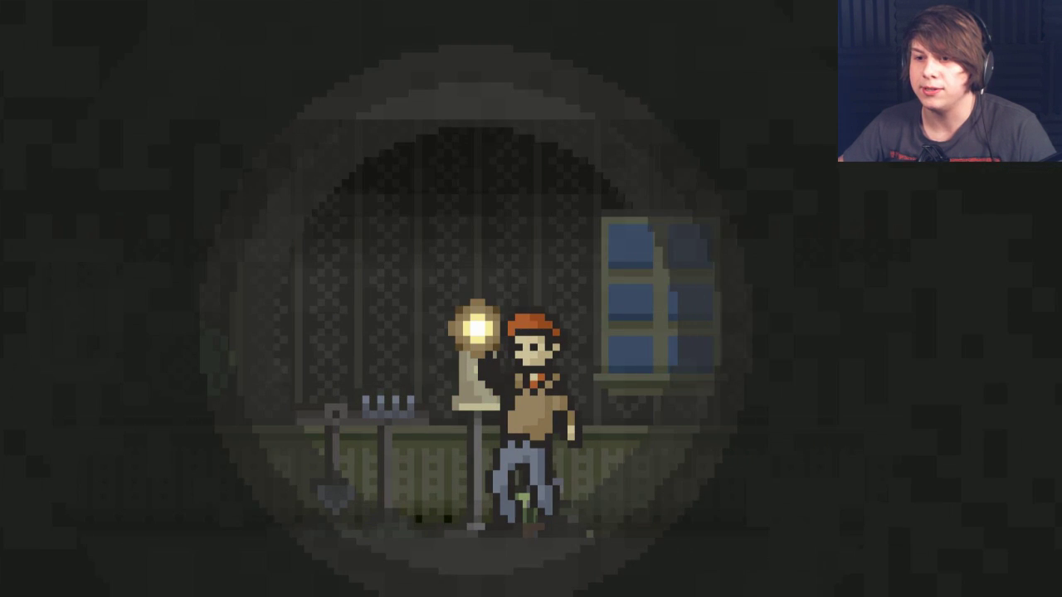
key("Left")
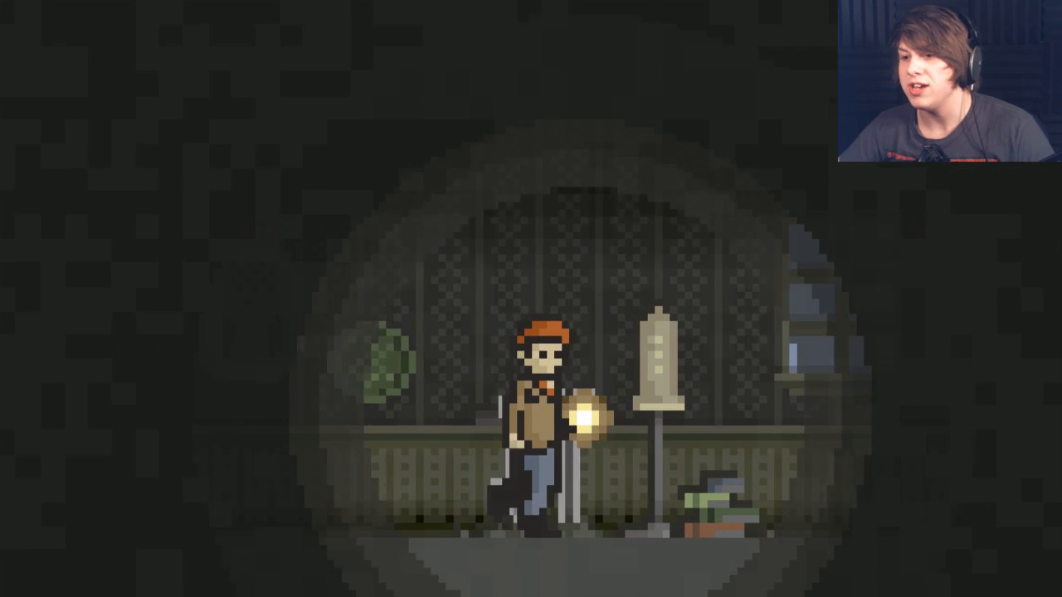
key("Left")
key("Left")
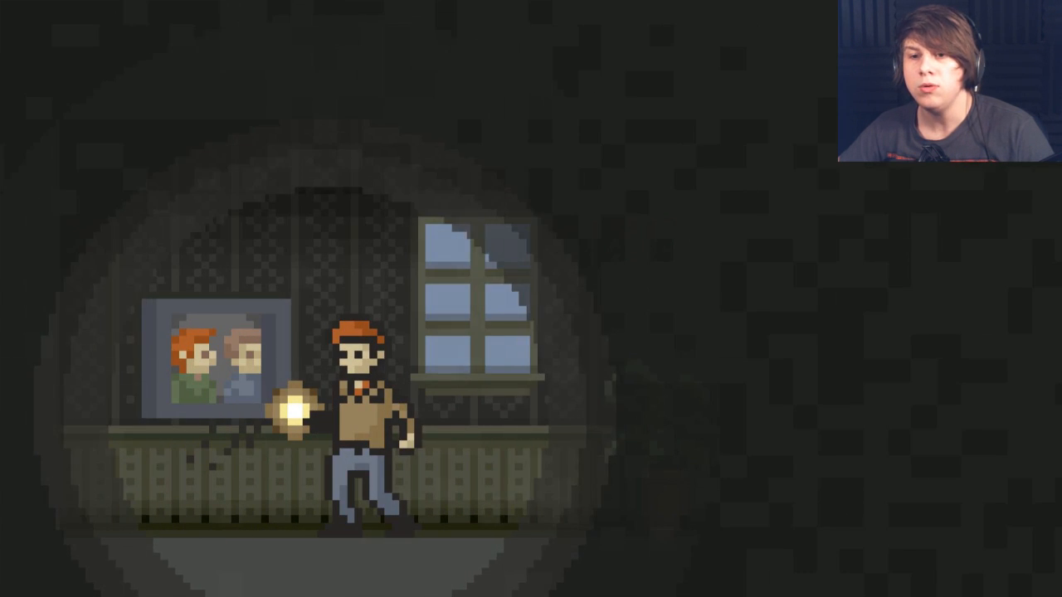
key("Left")
key("space")
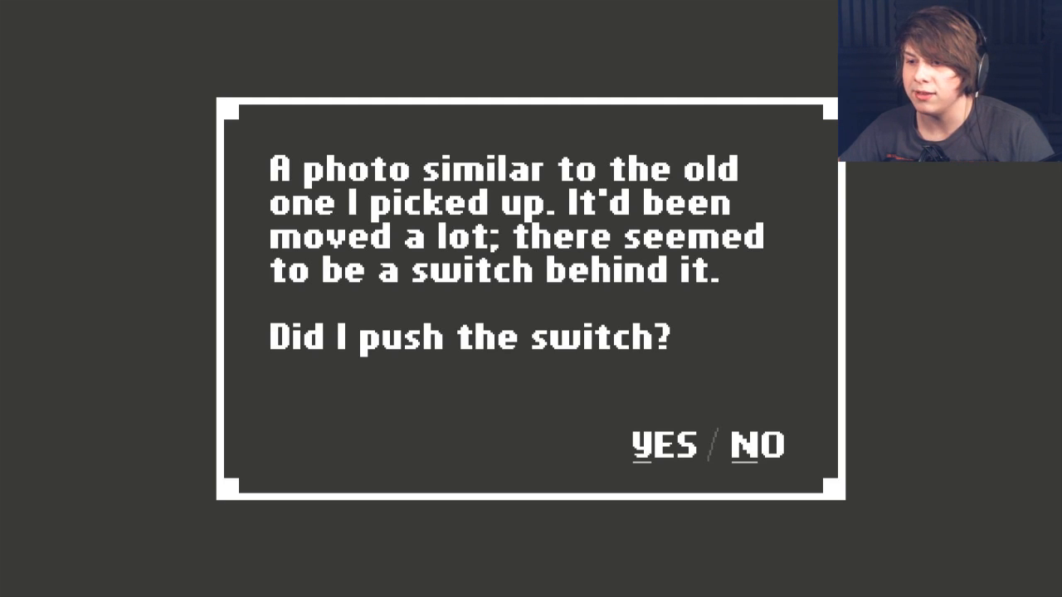
key("Return")
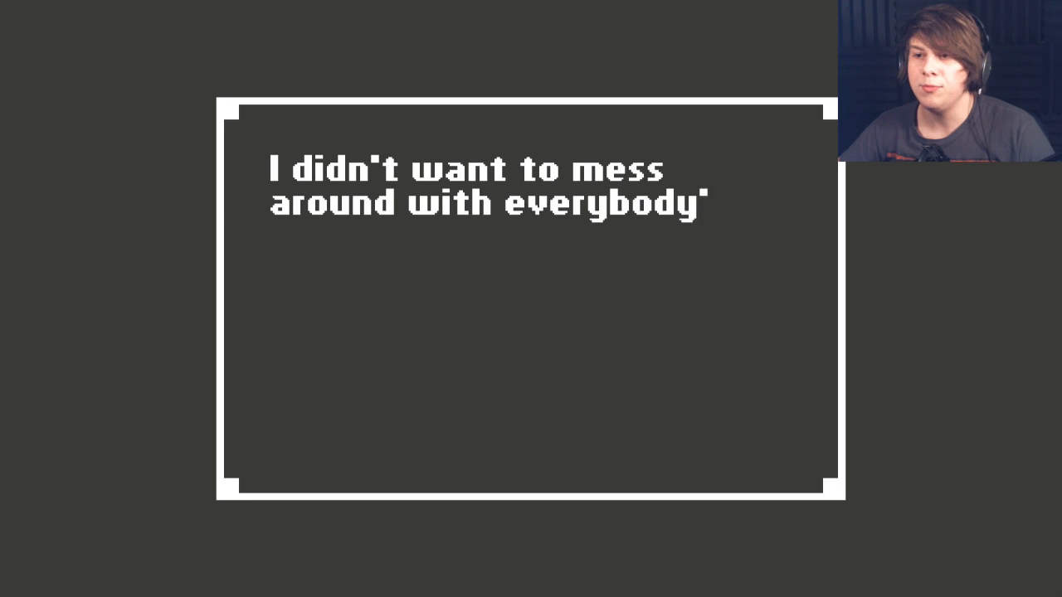
key("Return")
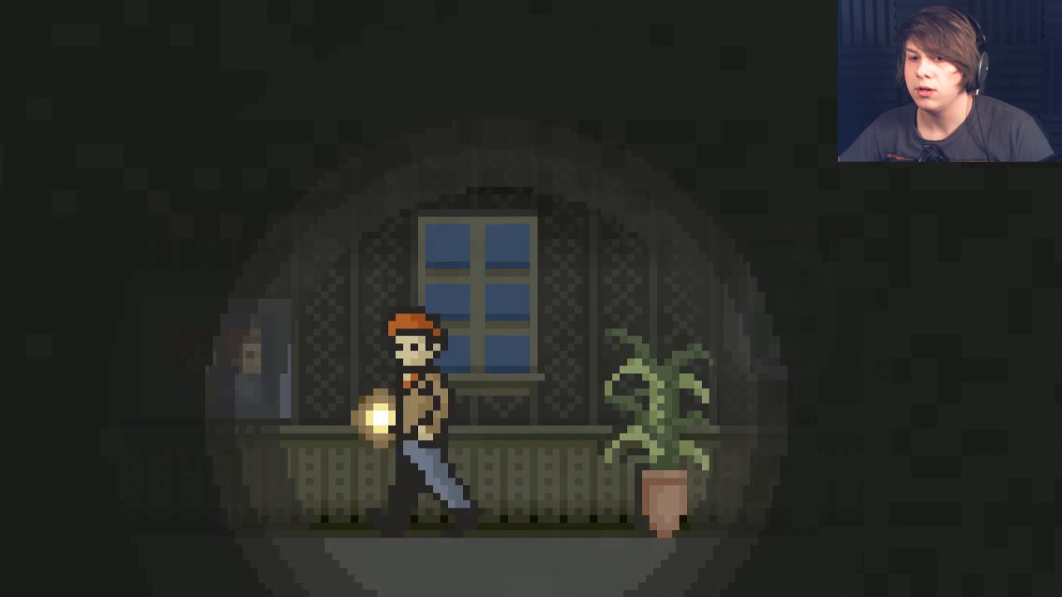
key("Left")
key("Return")
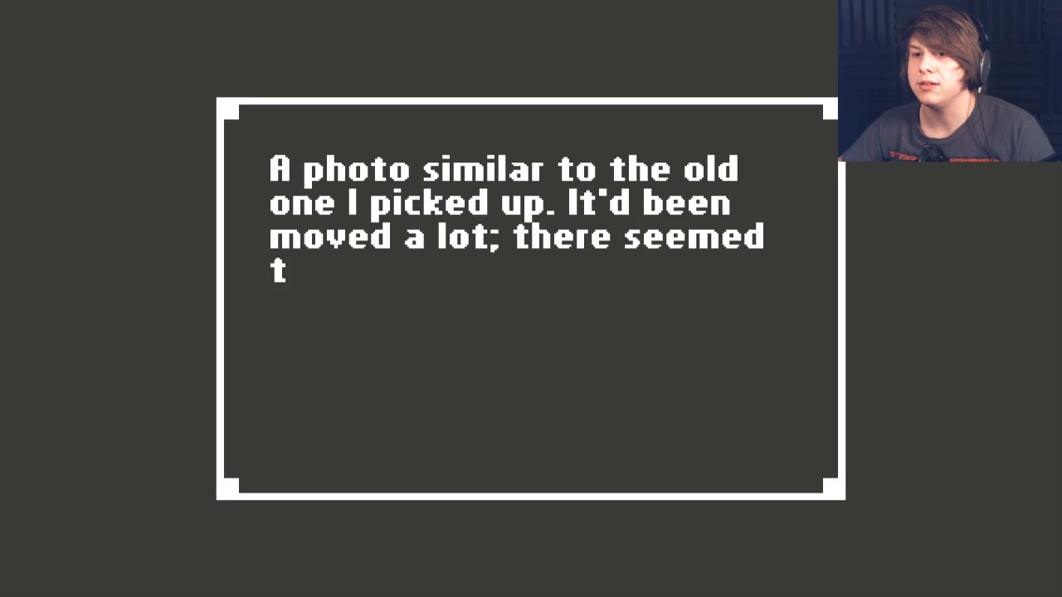
key("Return")
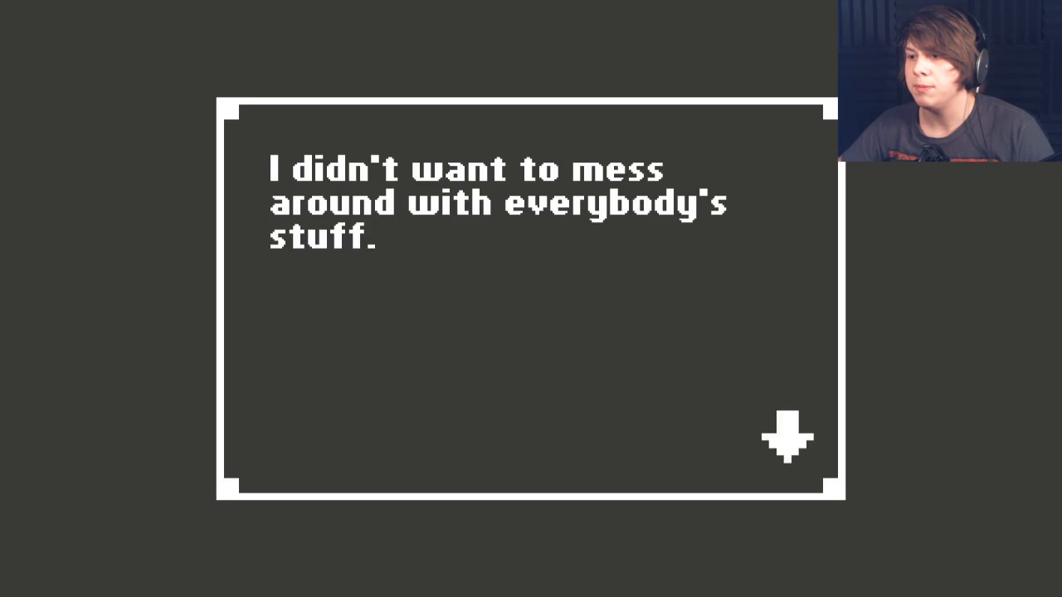
key("Return")
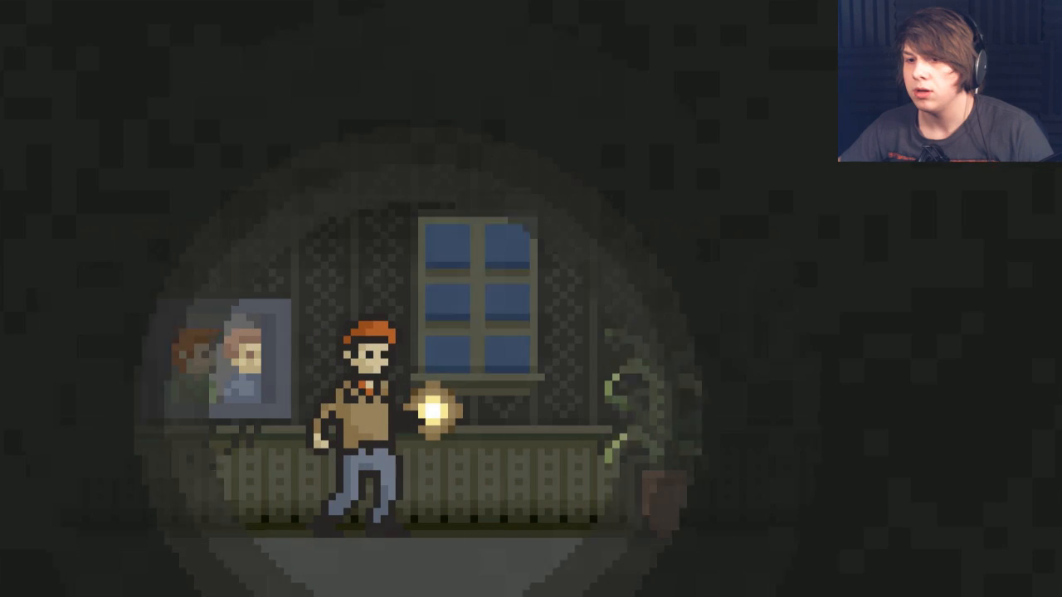
key("Left")
key("Right")
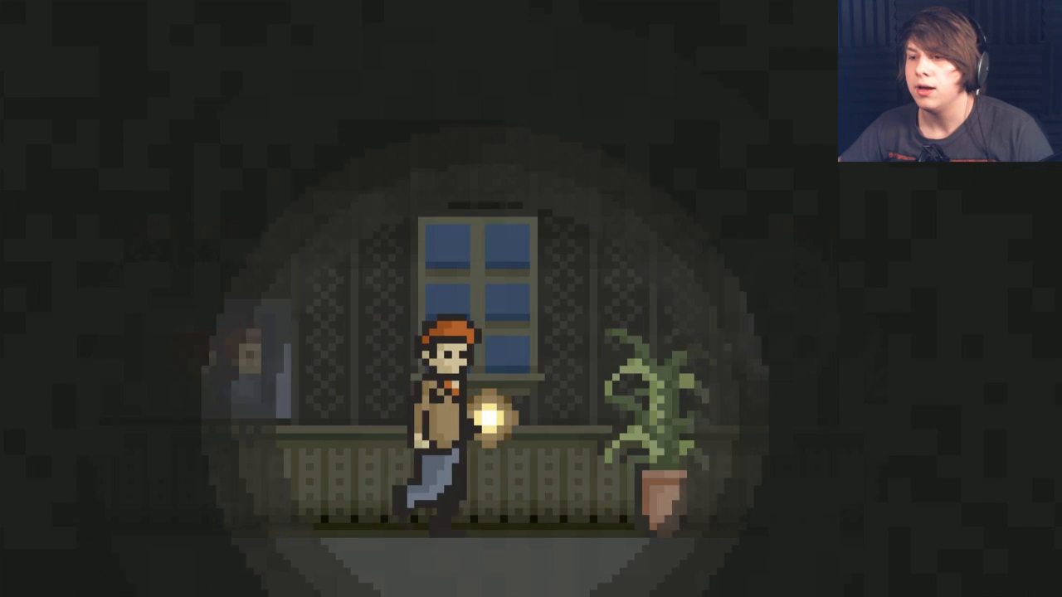
key("Right")
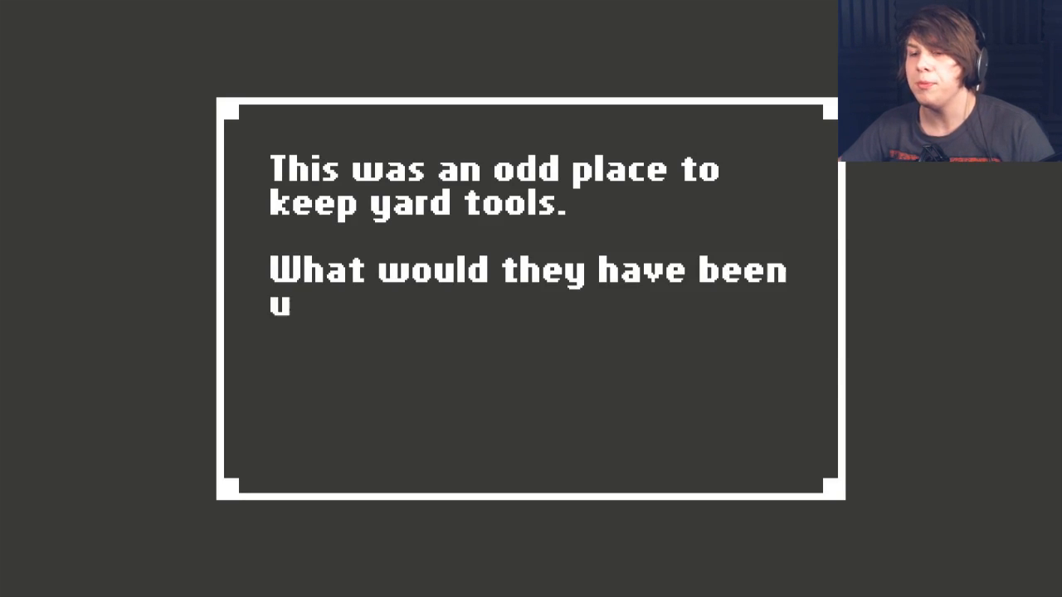
key("space")
key("Right")
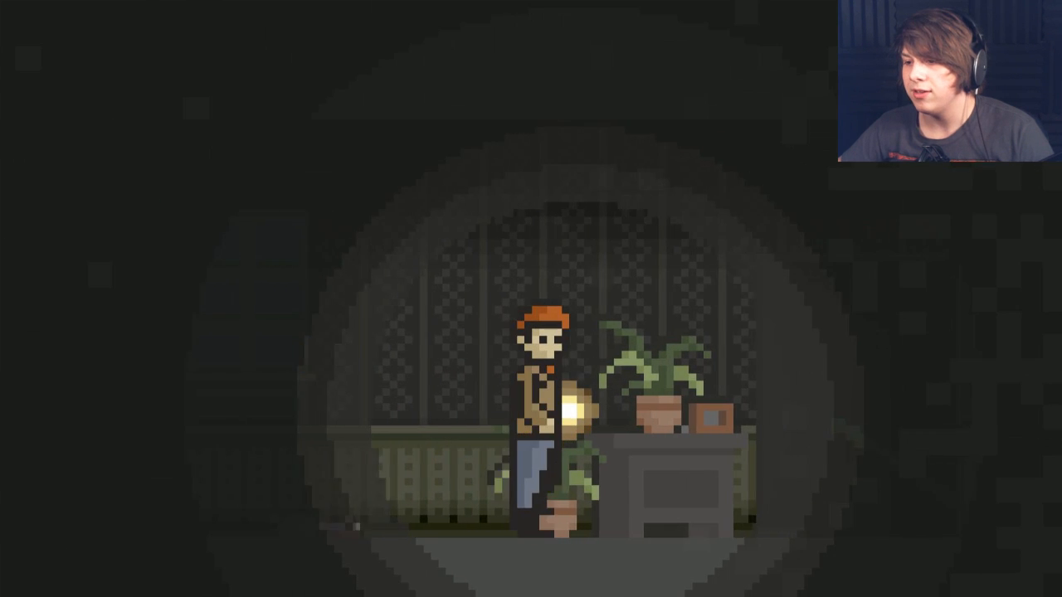
key("space")
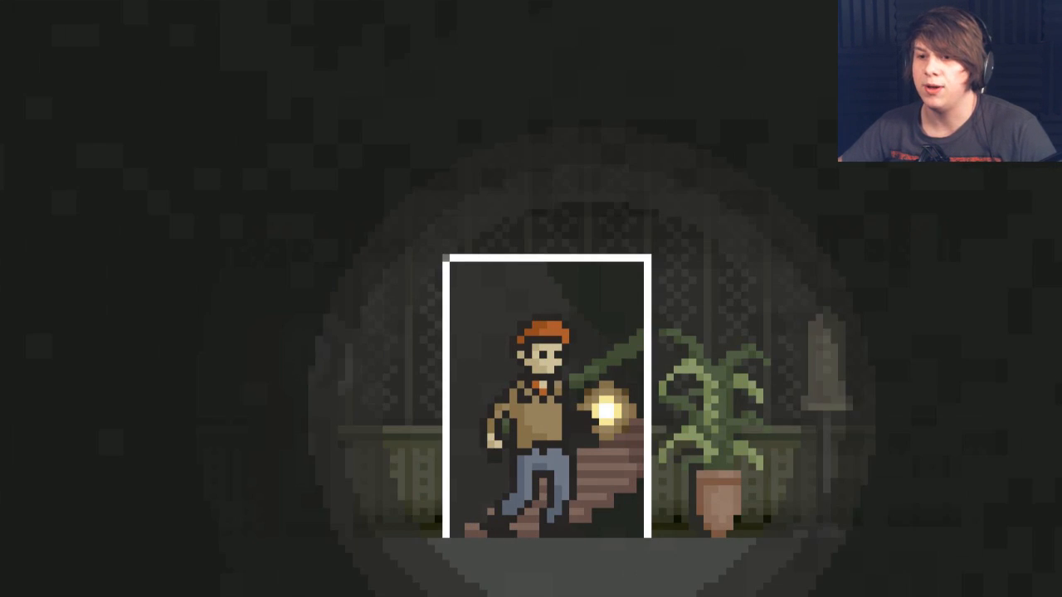
key("Left")
key("Left")
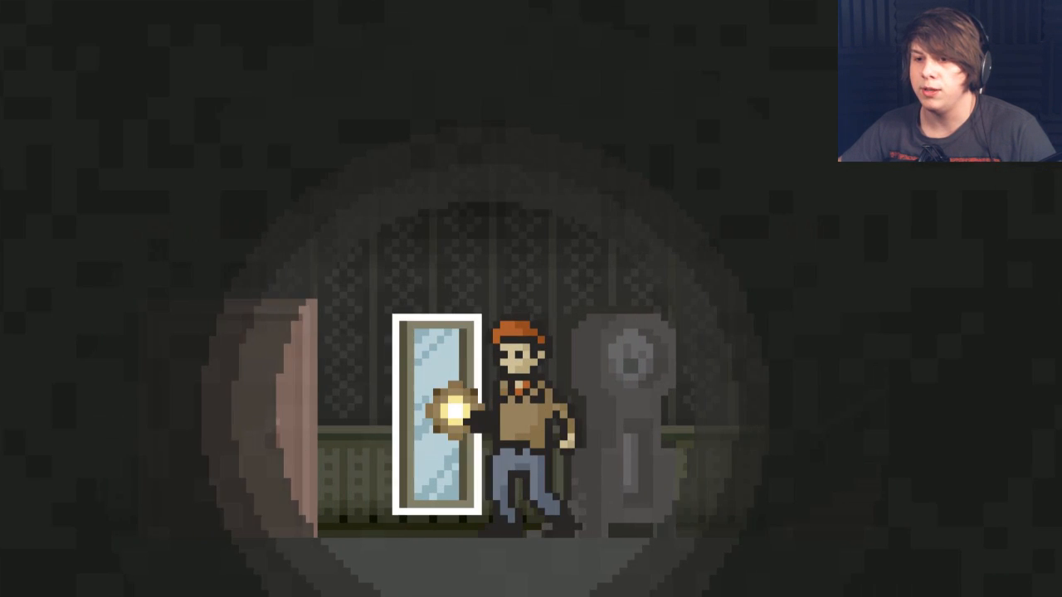
key("space")
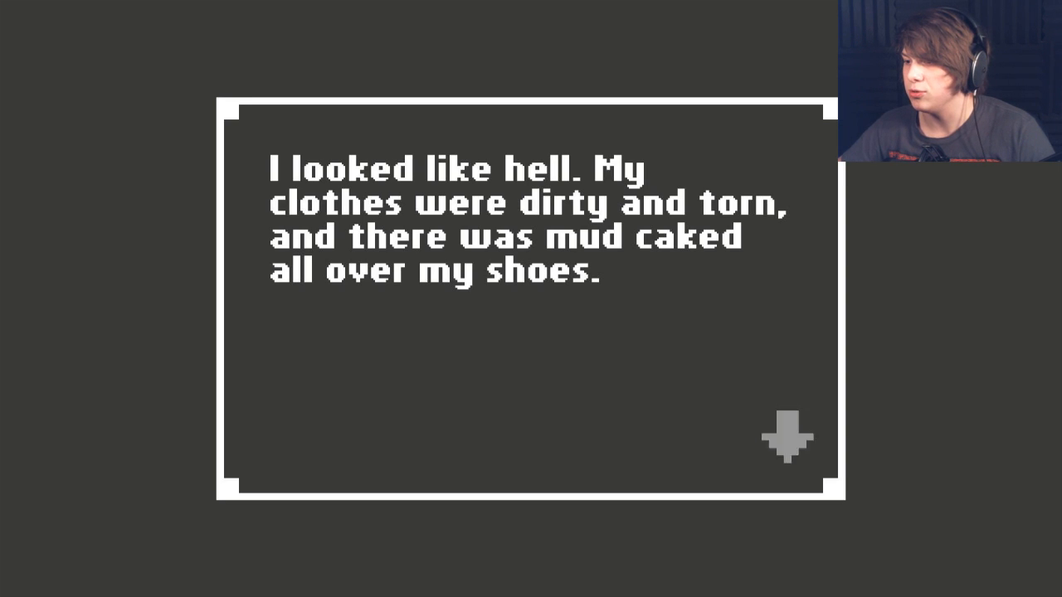
key("space")
key("Right")
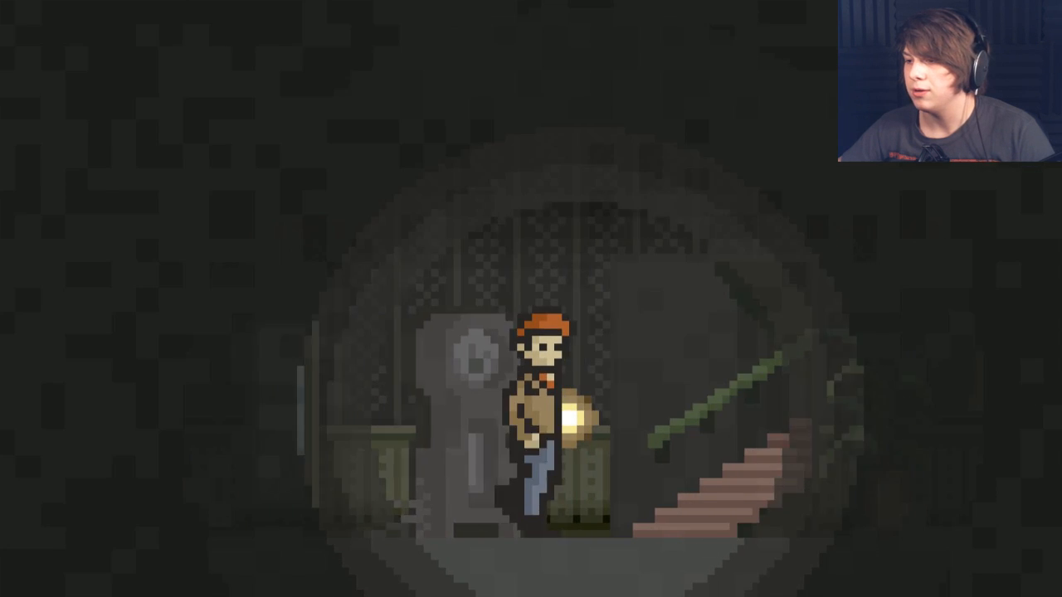
key("Right")
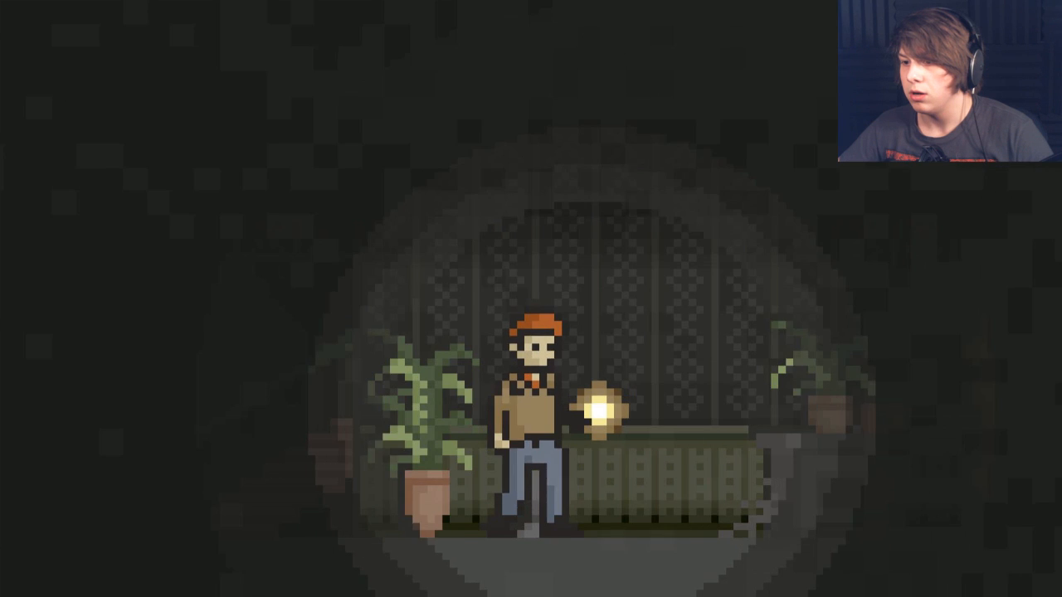
key("Right")
key("Right")
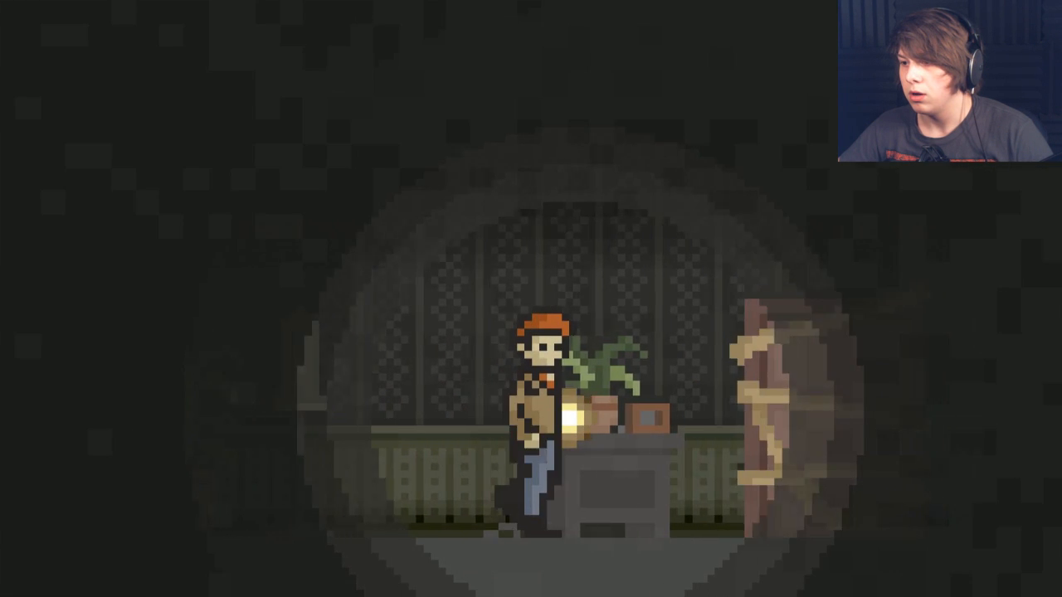
key("Right")
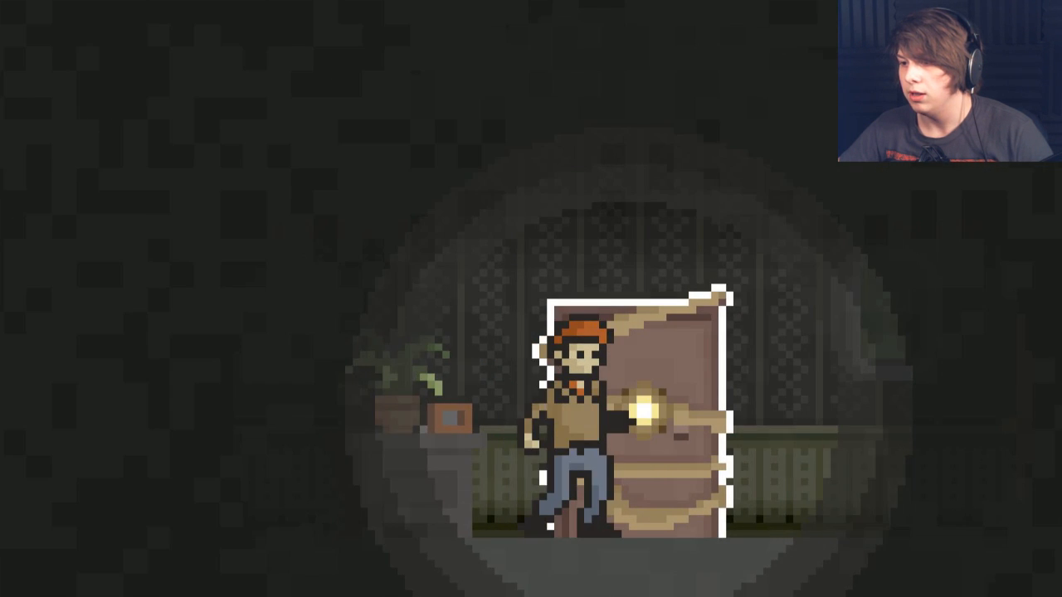
key("Return")
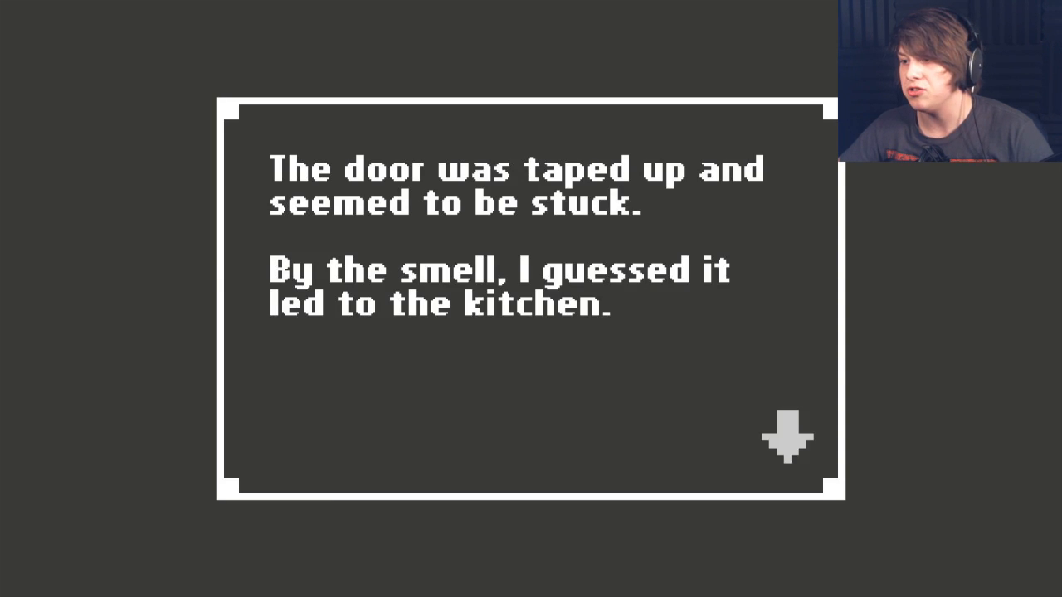
key("Return")
key("Right")
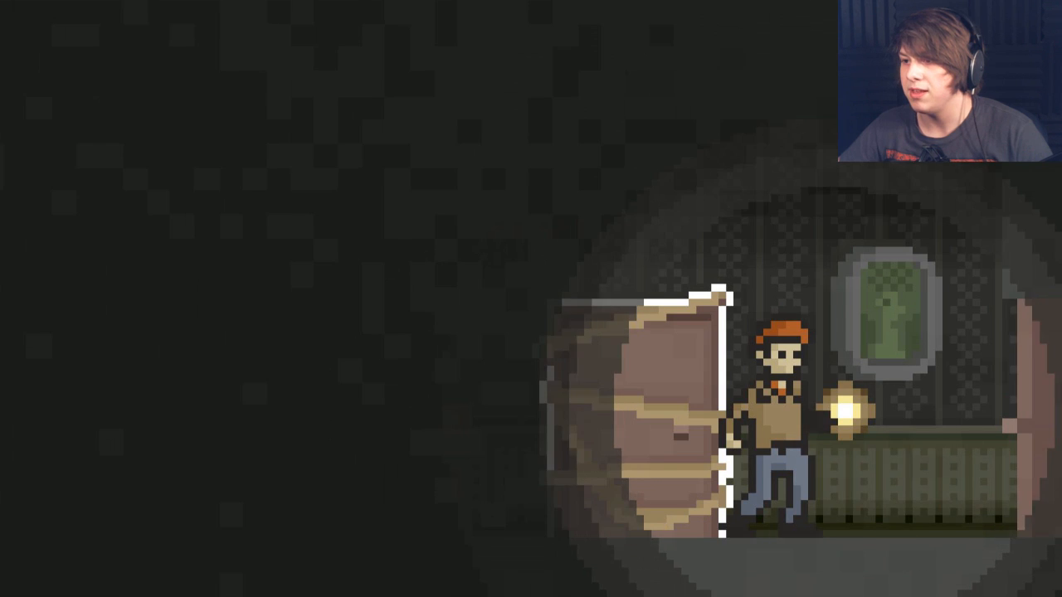
key("Right")
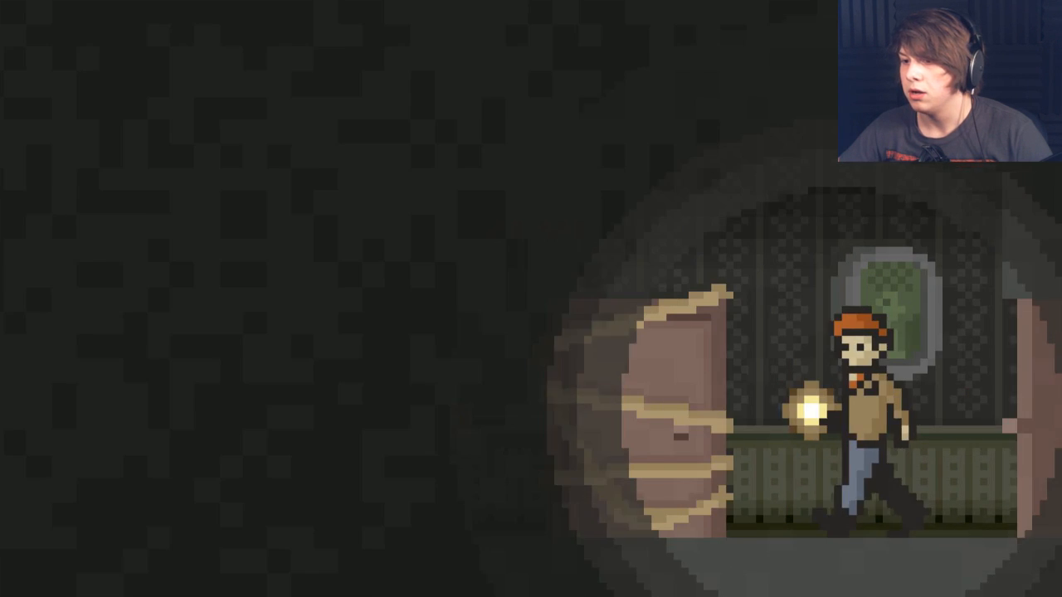
key("Left")
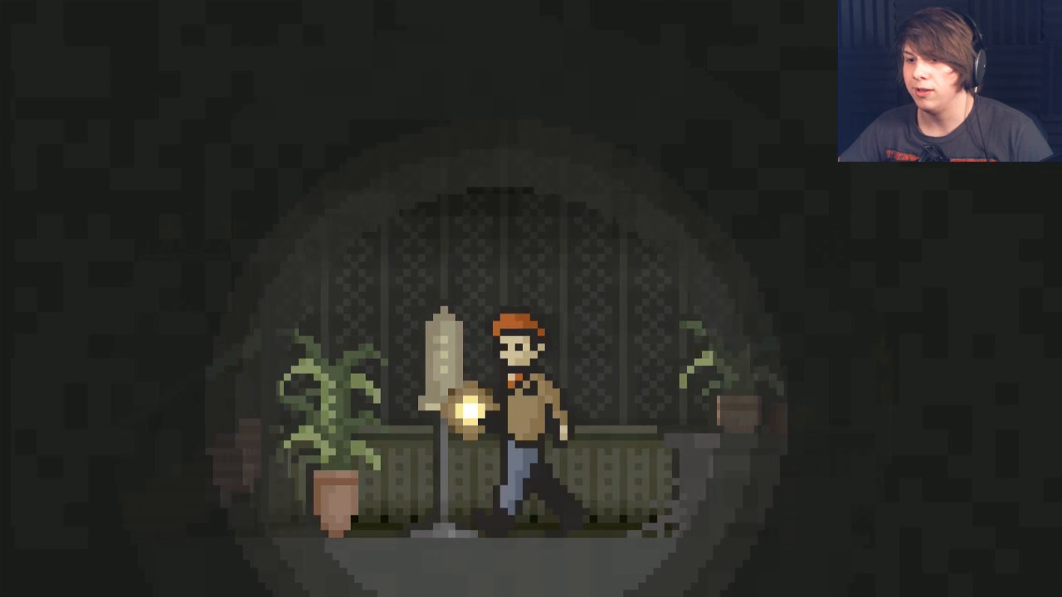
key("Left")
key("Right")
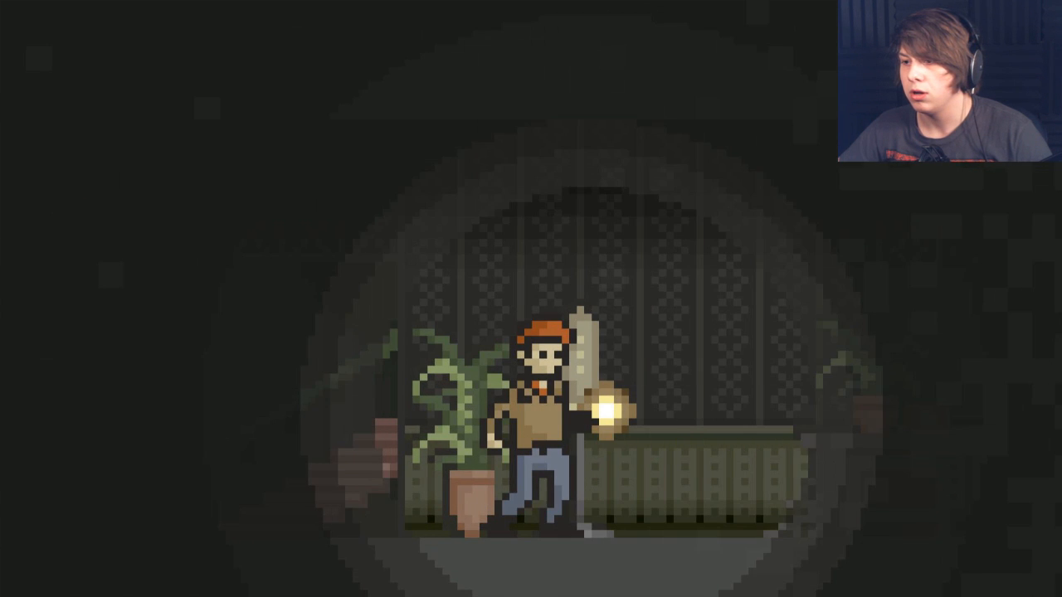
key("Right")
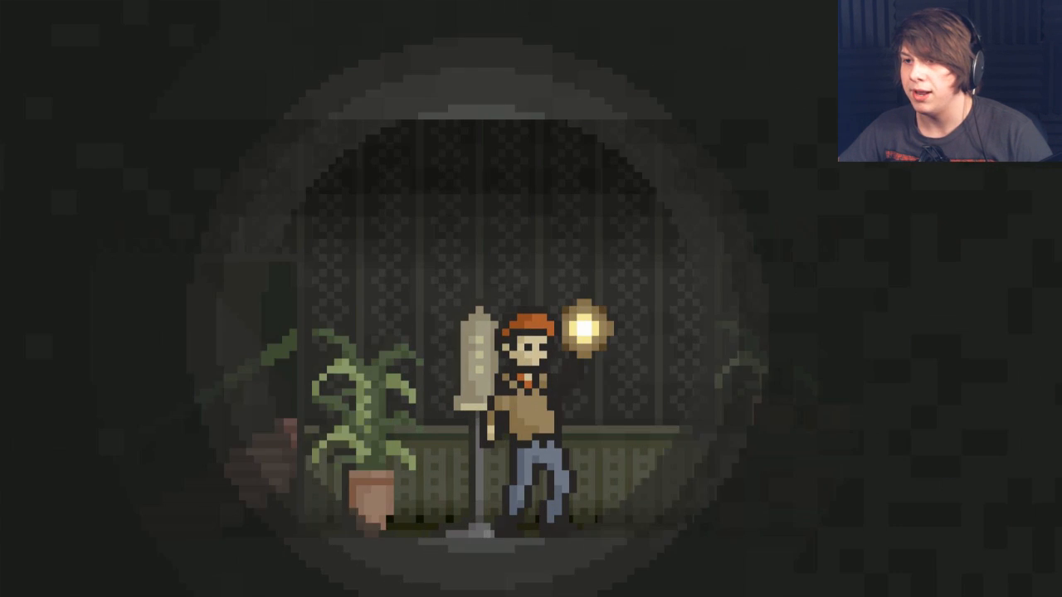
key("Right")
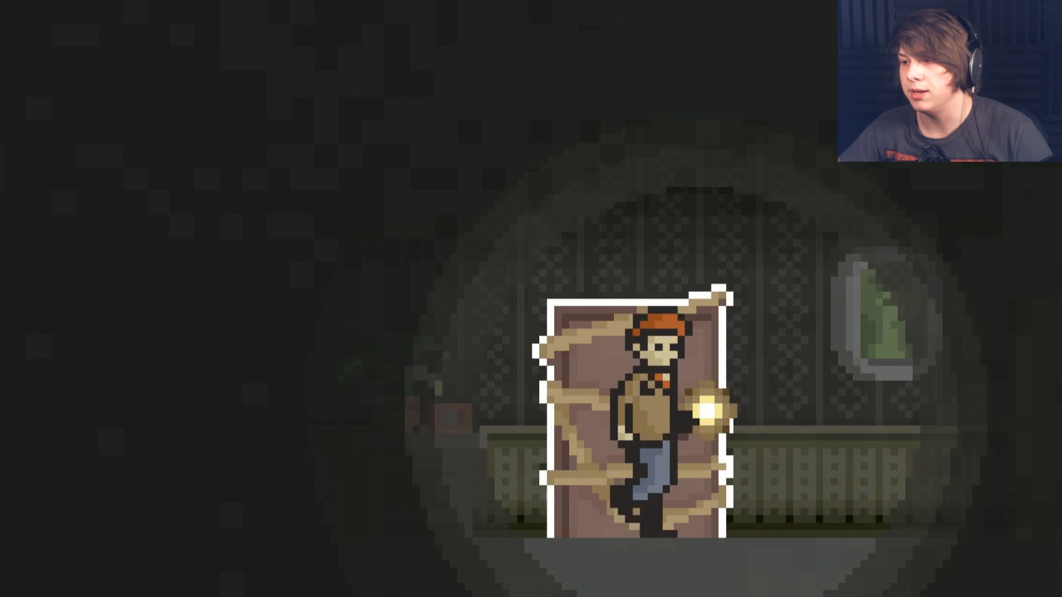
key("Right")
key("Return")
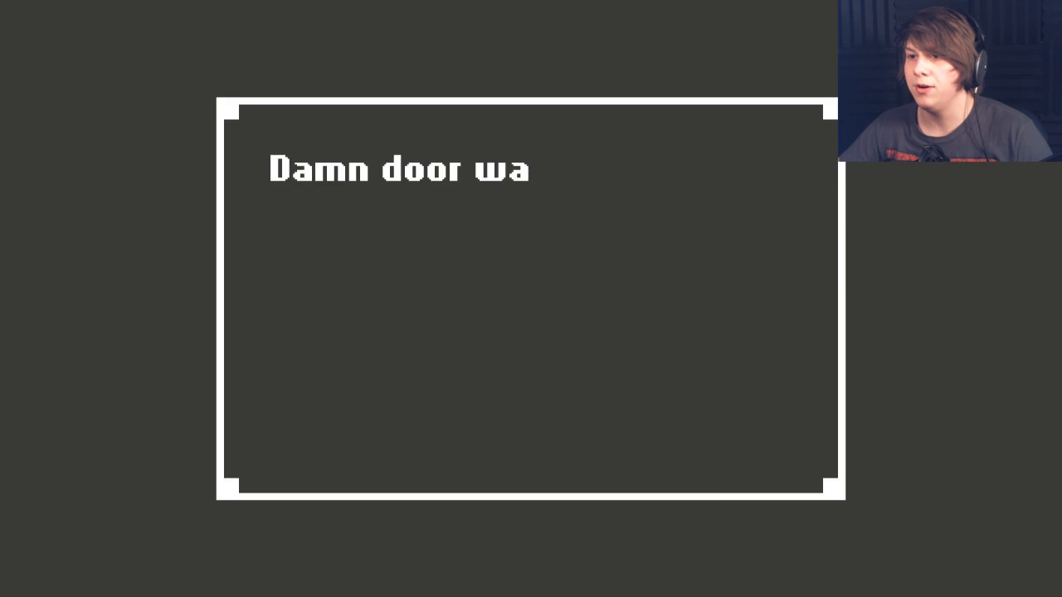
key("Return")
key("Right")
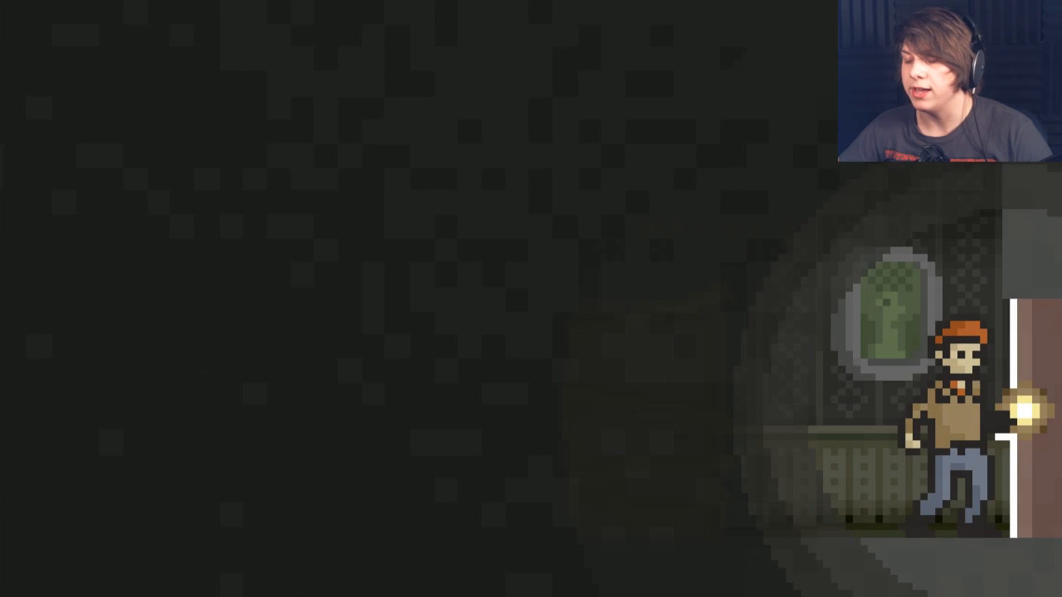
key("Return")
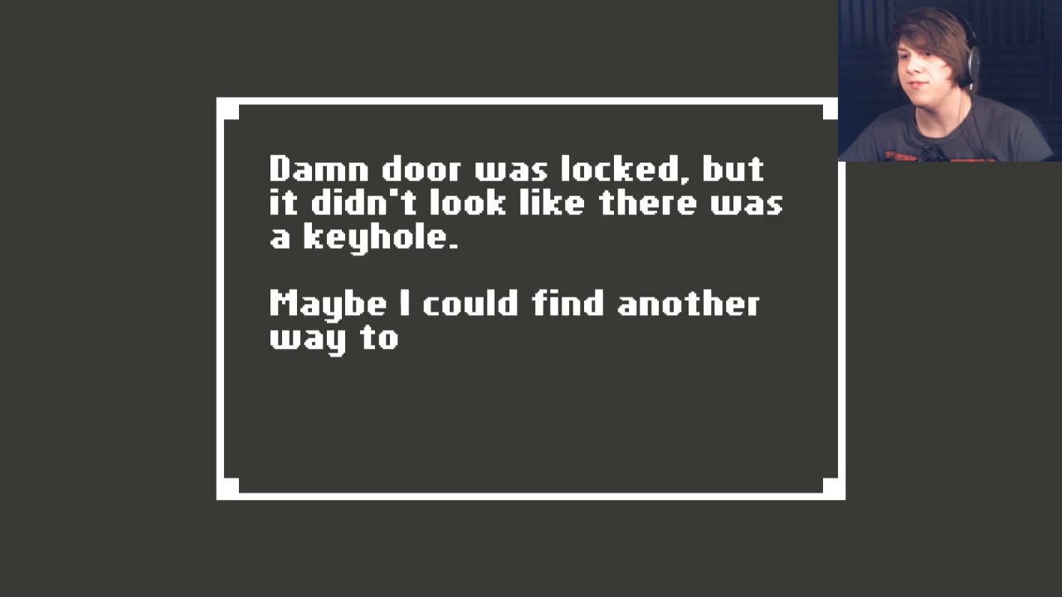
key("Return")
key("Left")
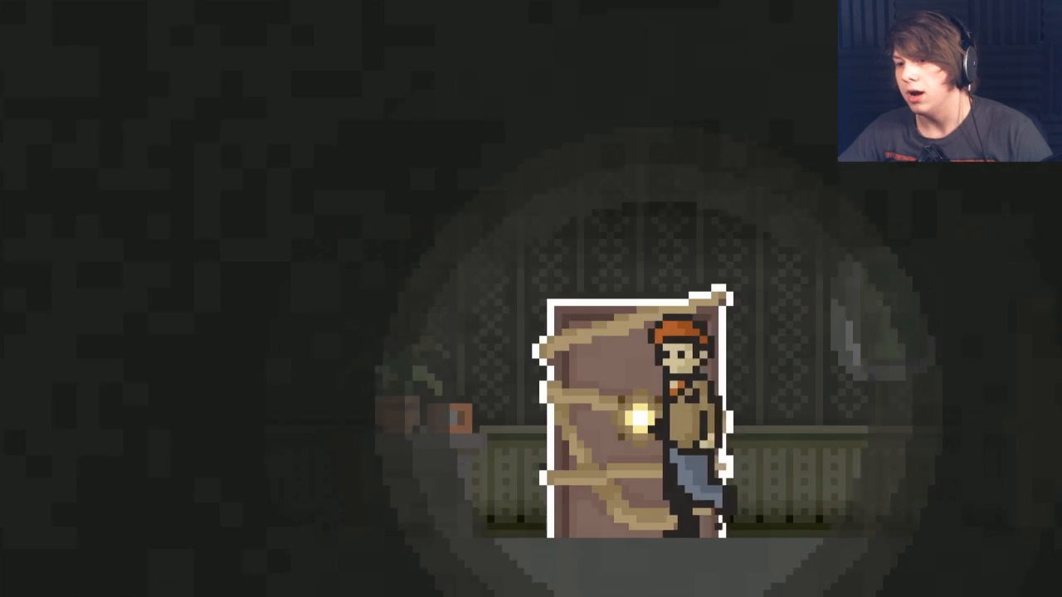
key("Left")
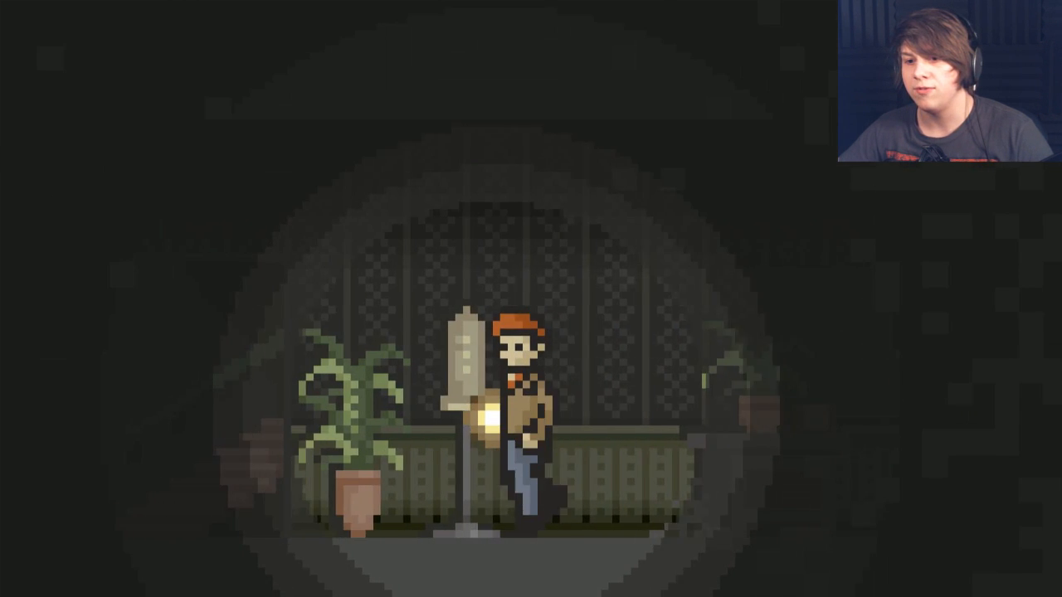
key("Left")
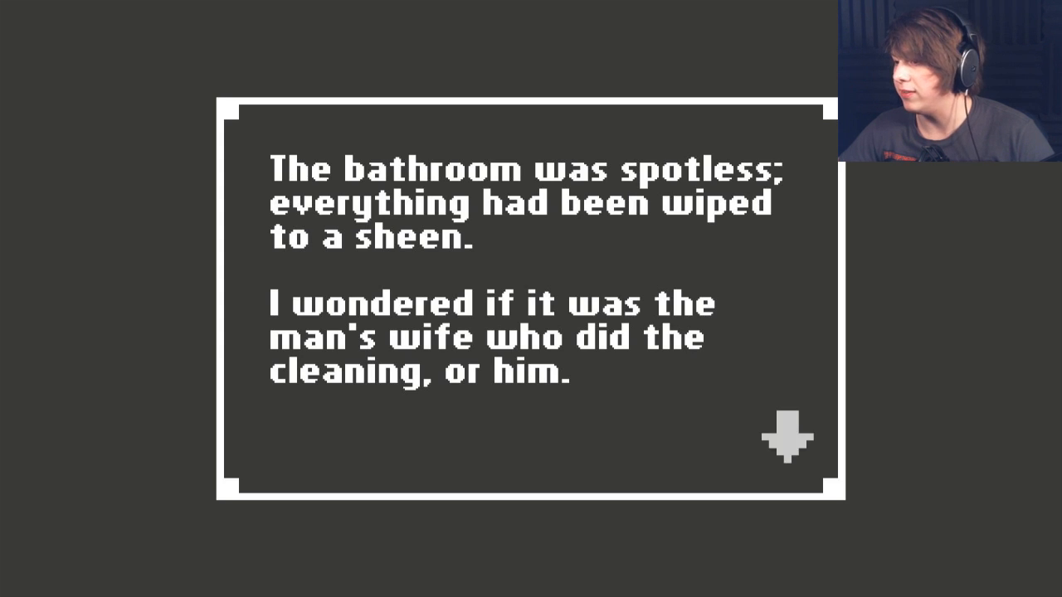
key("space")
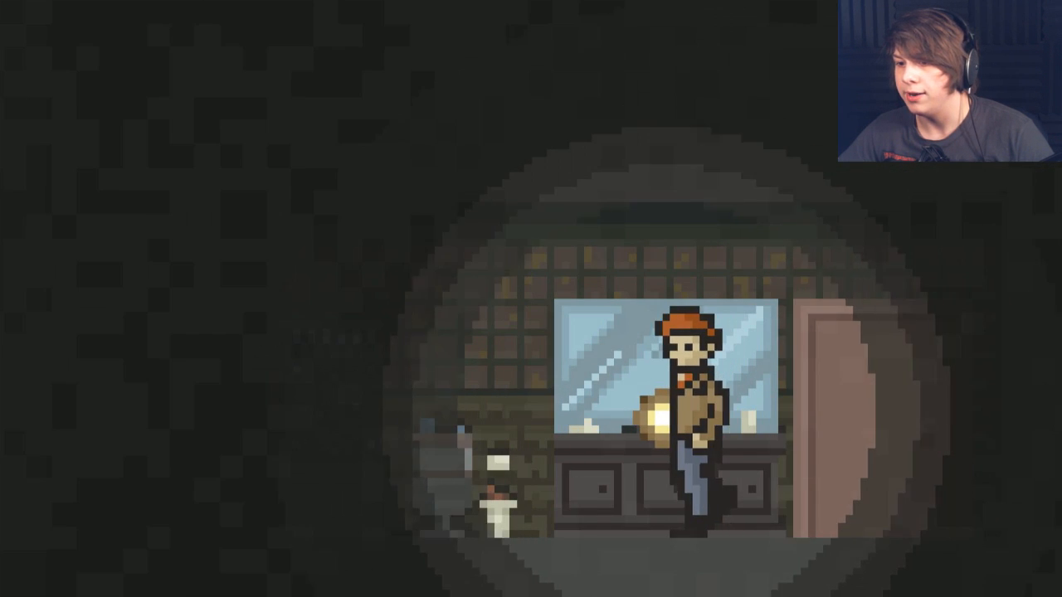
key("Left")
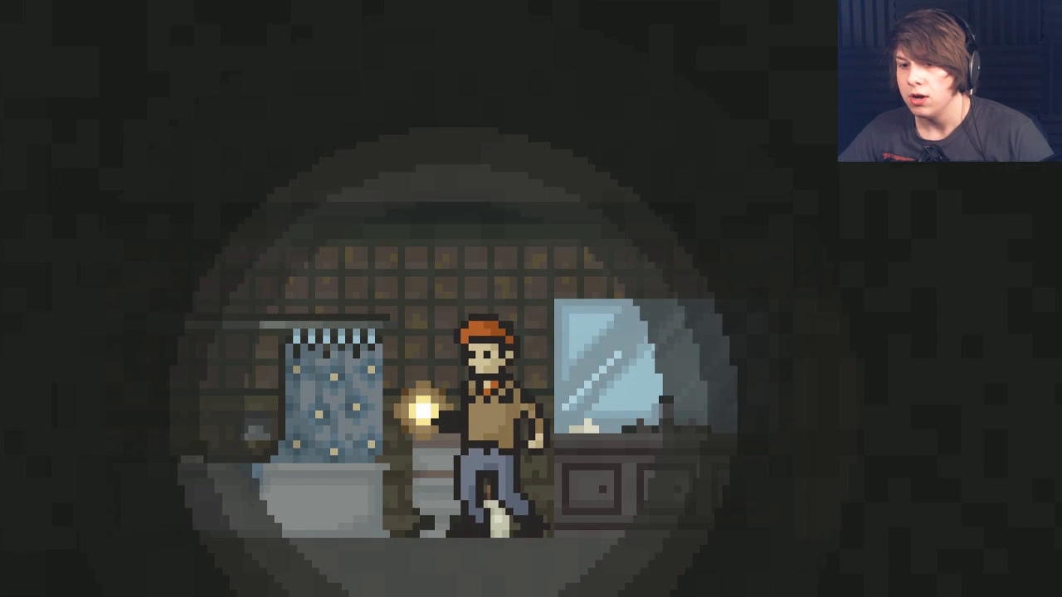
key("Left")
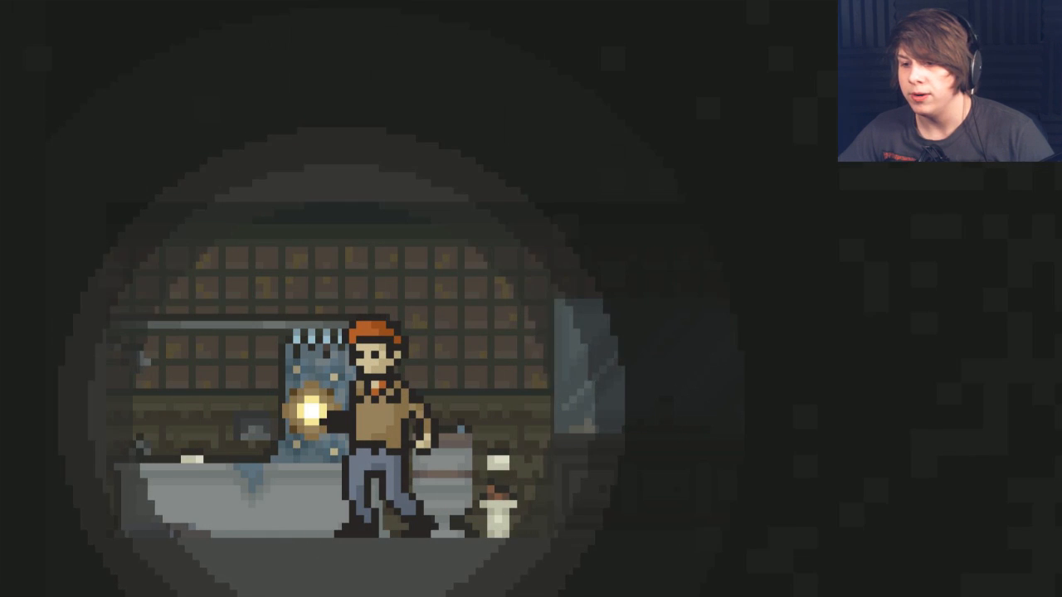
key("Right")
key("Left")
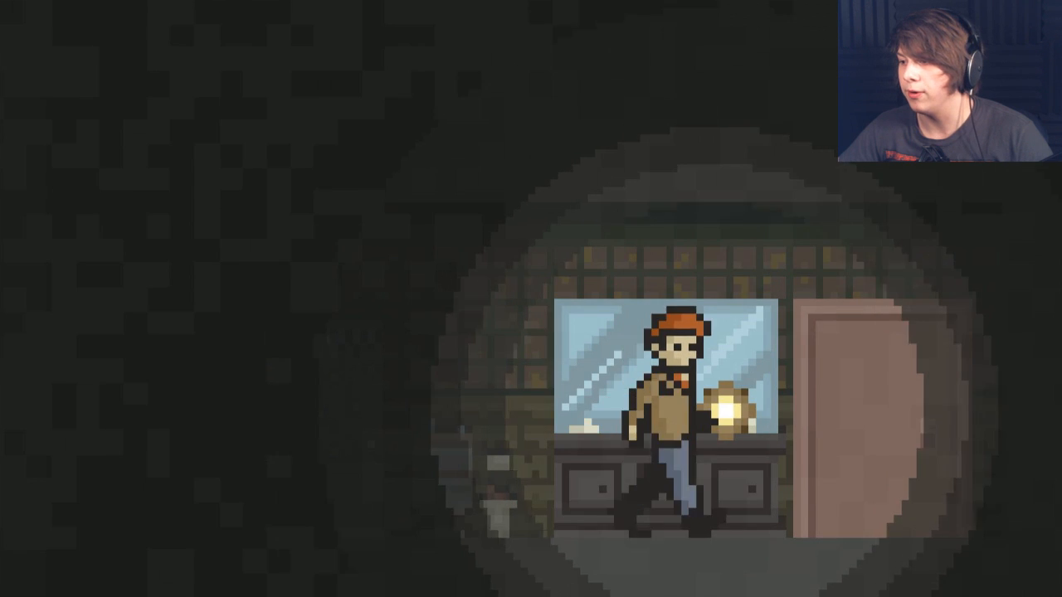
key("Right")
key("Left")
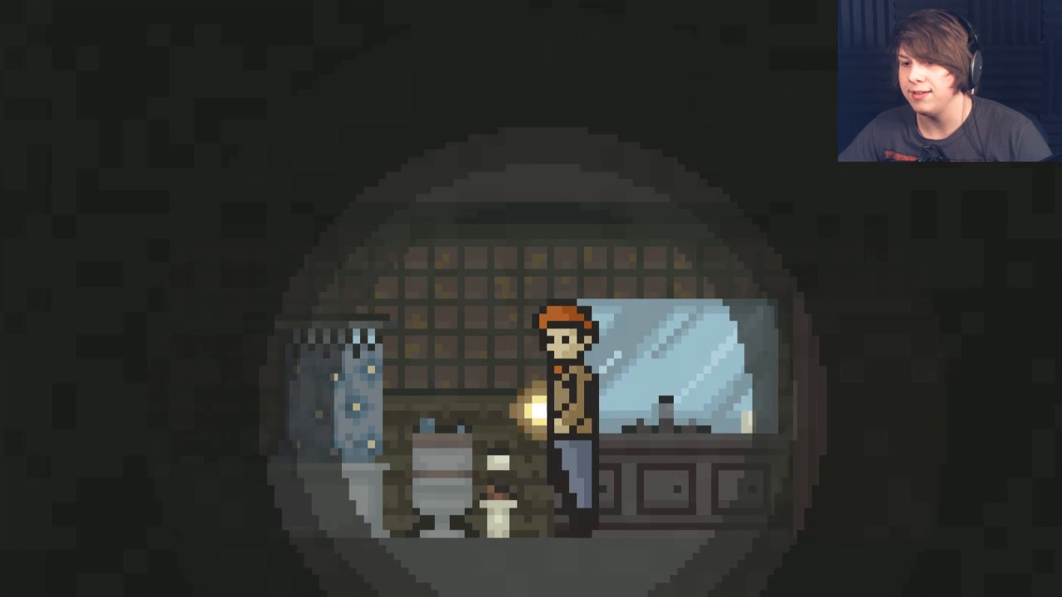
key("Left")
key("Right")
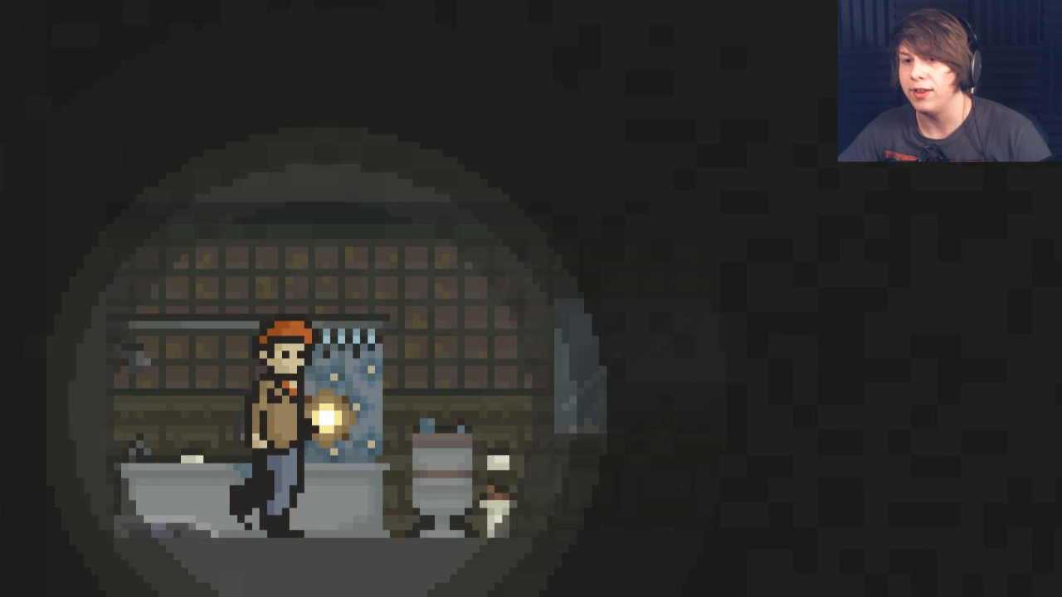
key("Right")
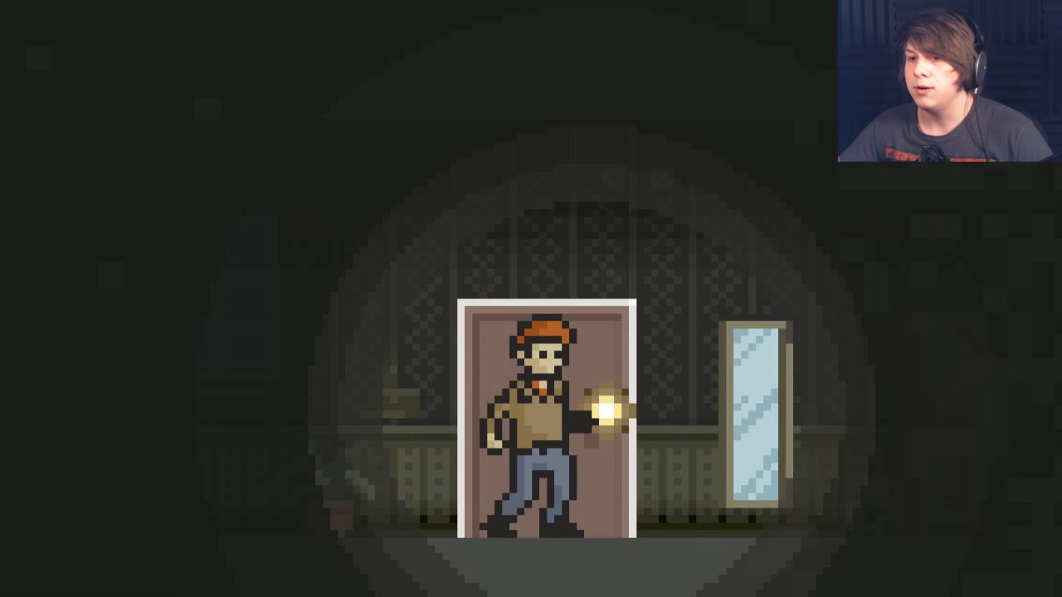
key("Left")
key("Return")
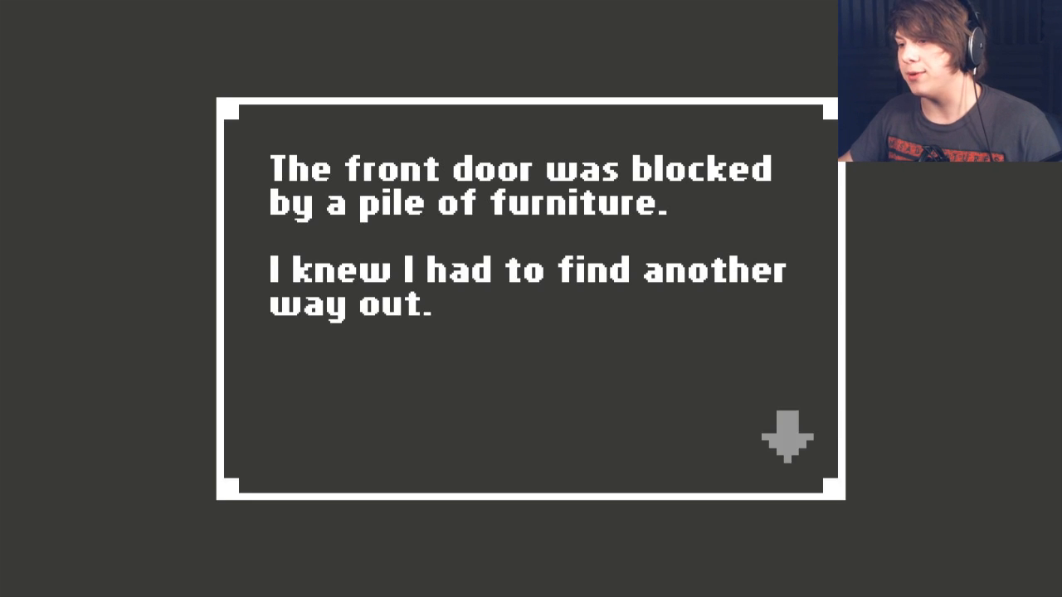
key("space")
key("Left")
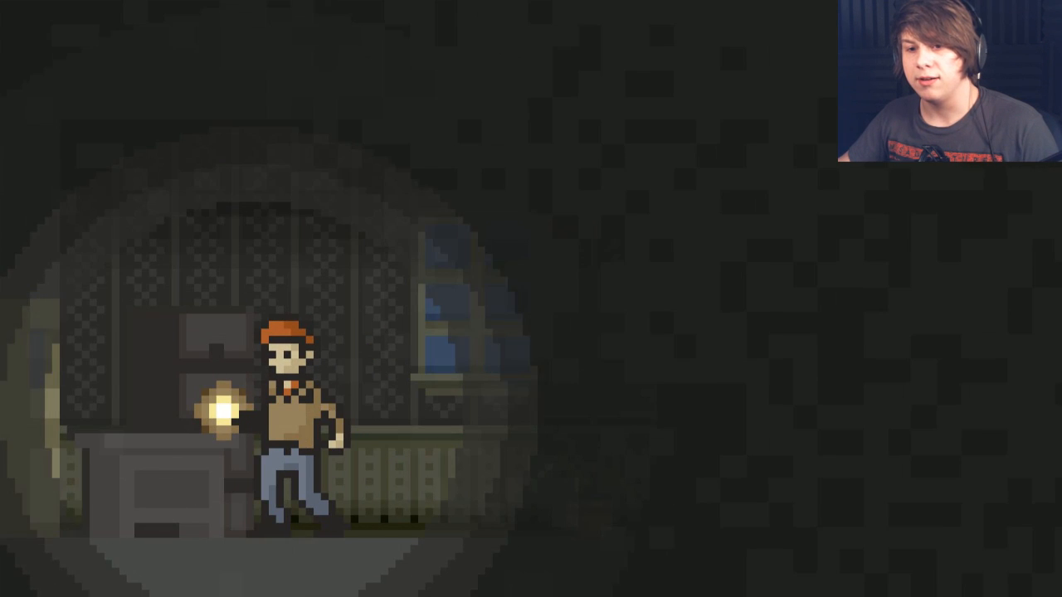
key("Right")
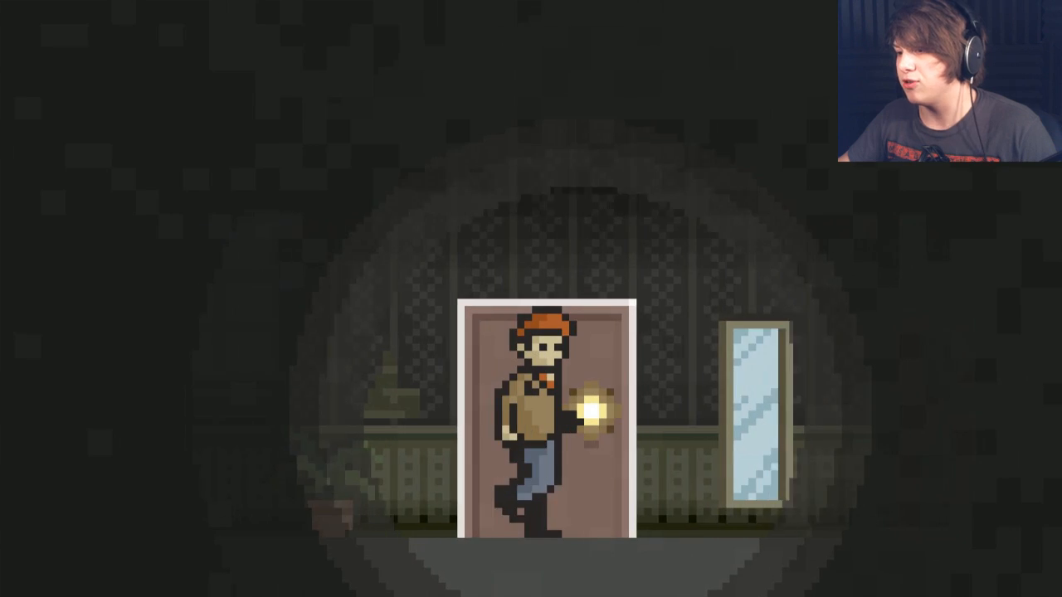
key("Right")
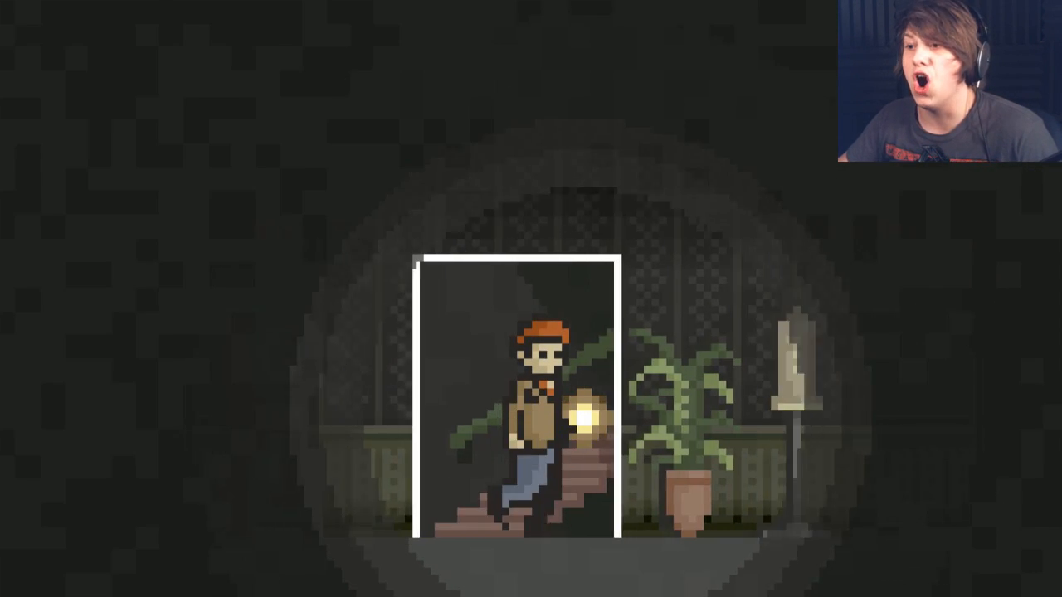
key("Right")
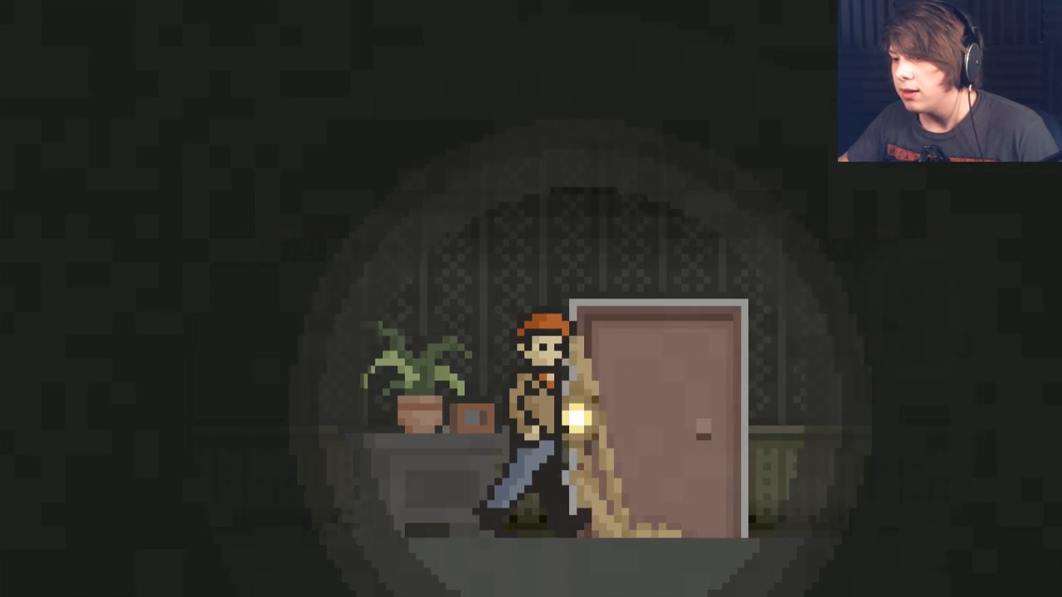
key("Right")
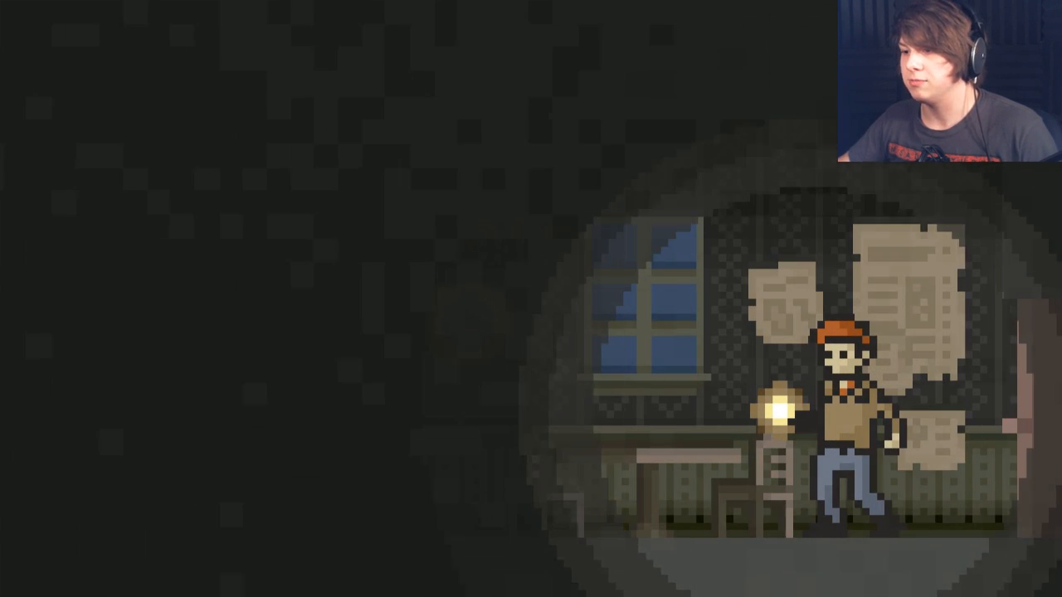
key("Left")
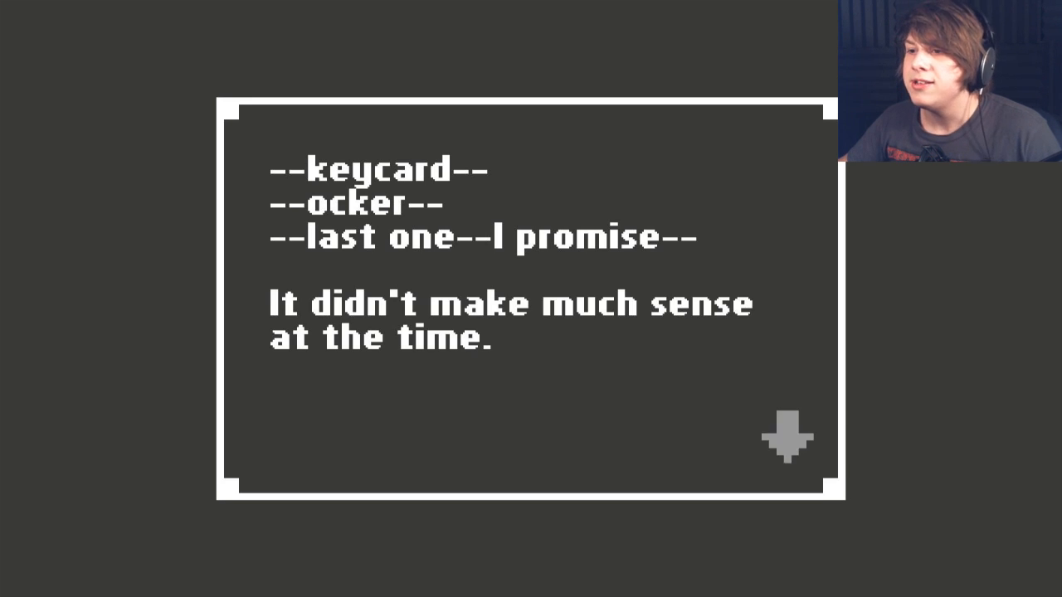
key("Return")
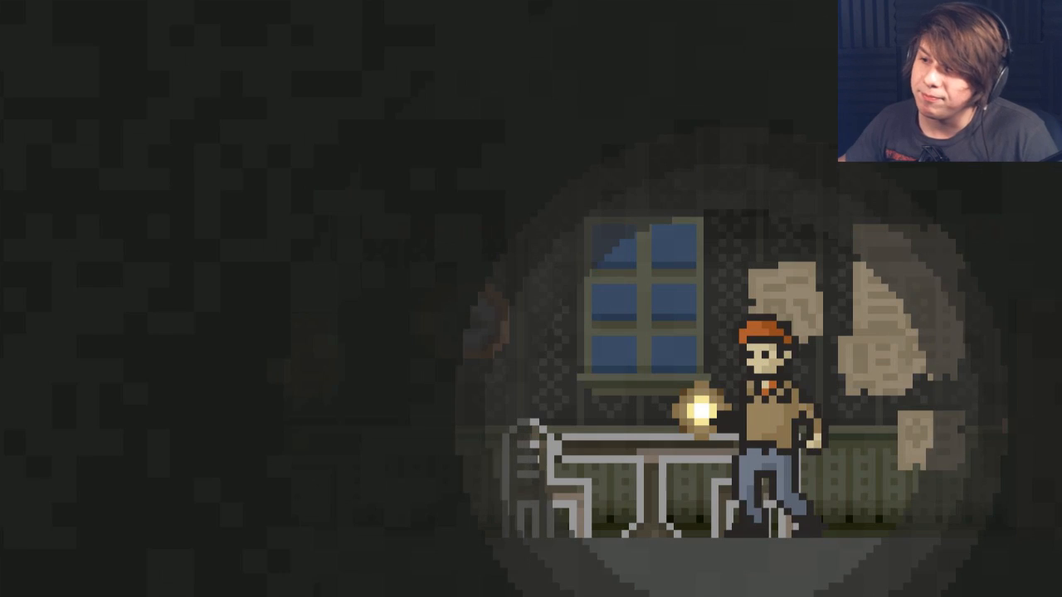
key("Left")
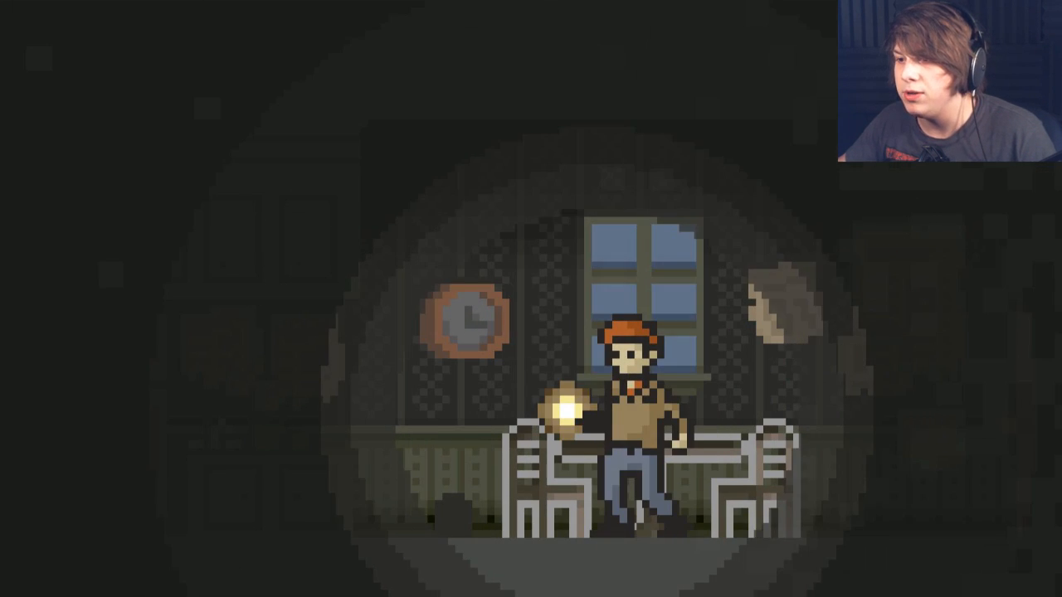
key("Up")
key("Right")
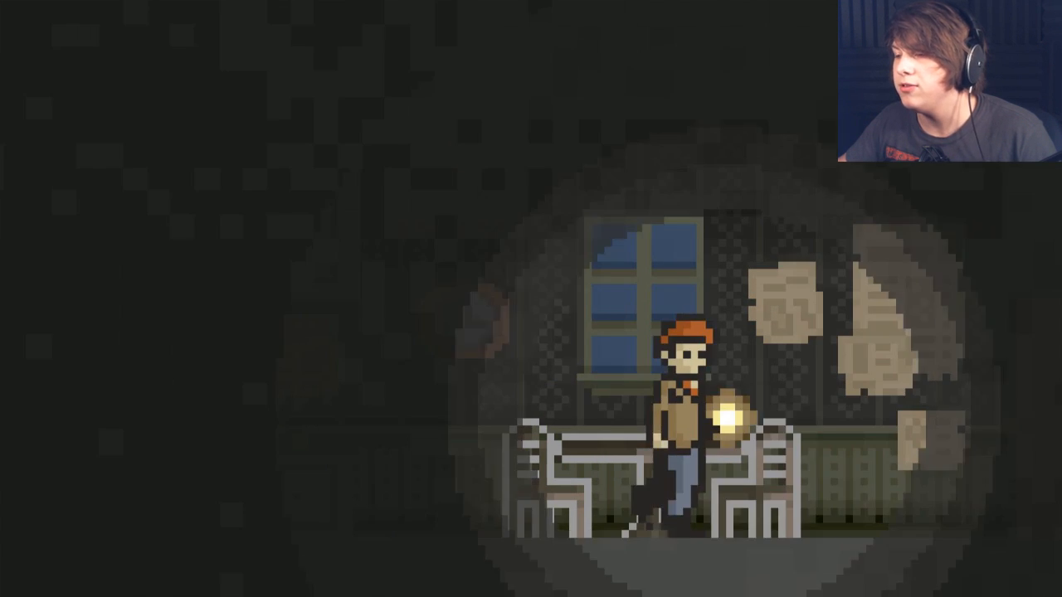
key("Left")
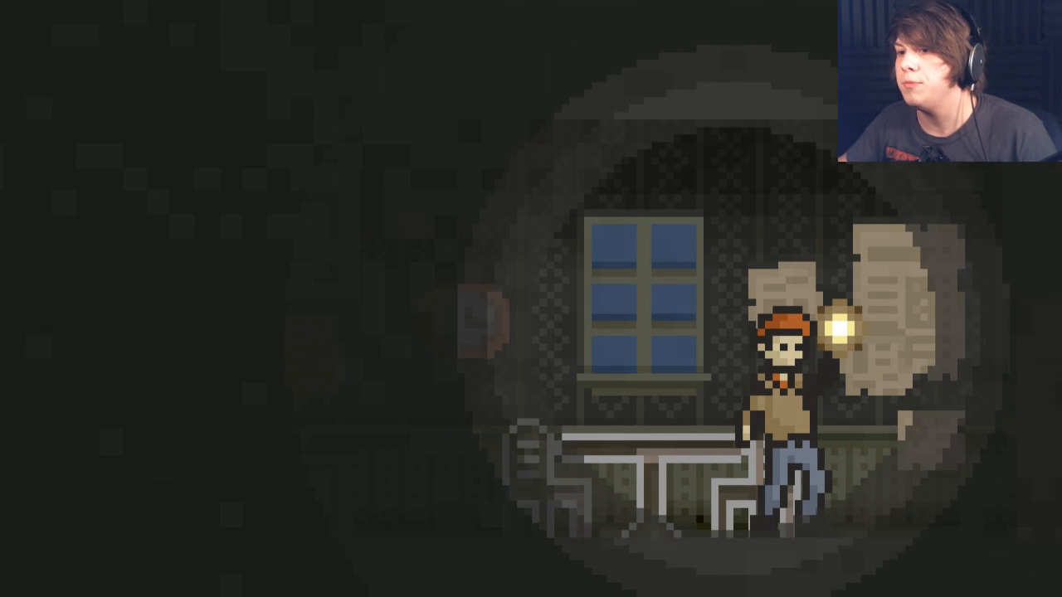
key("Left")
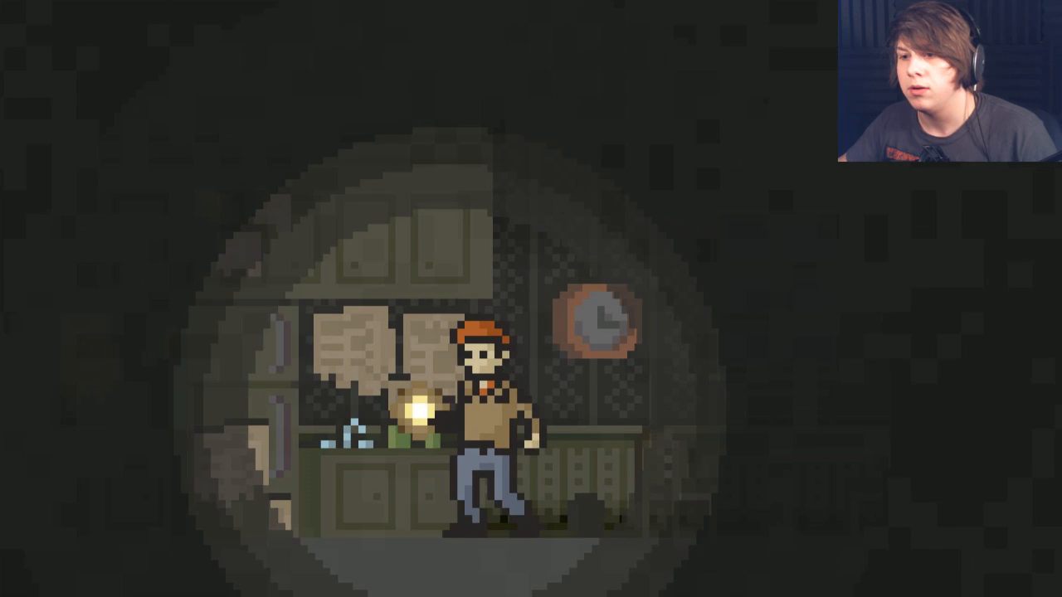
key("Left")
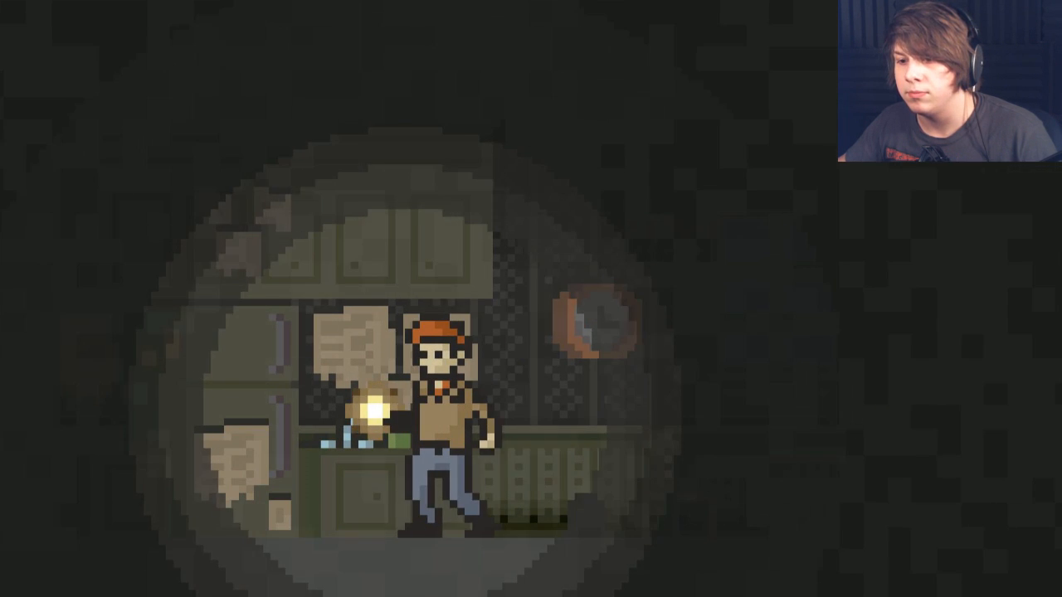
key("Left")
key("Left")
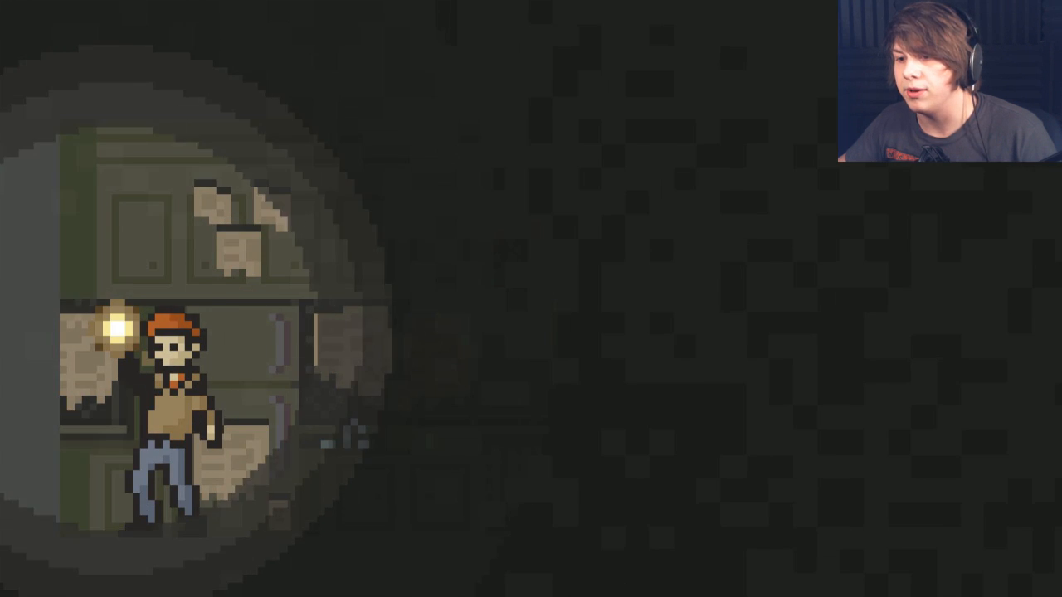
key("Right")
key("Right")
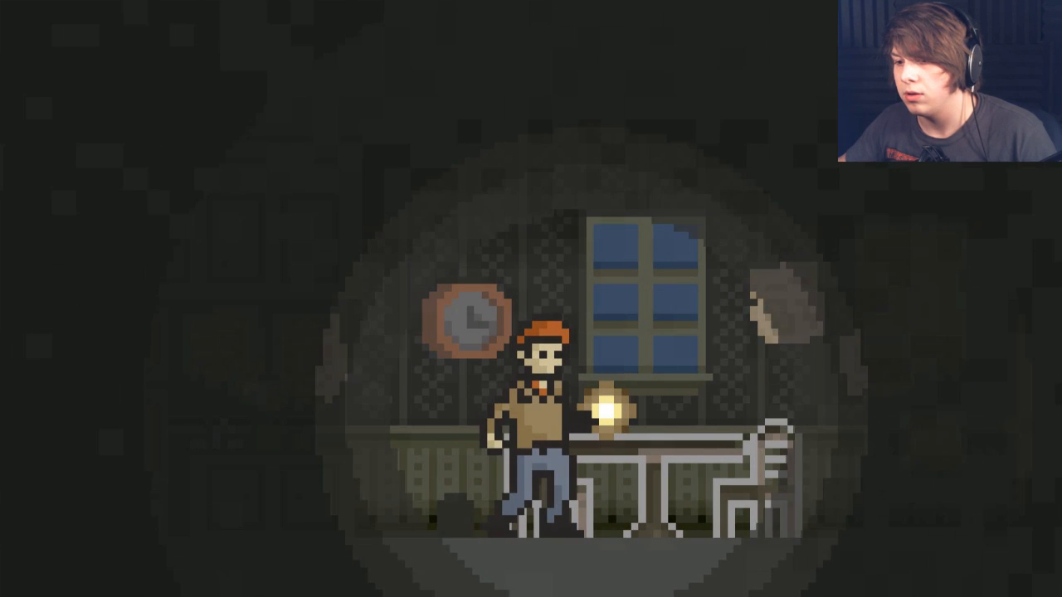
key("Right")
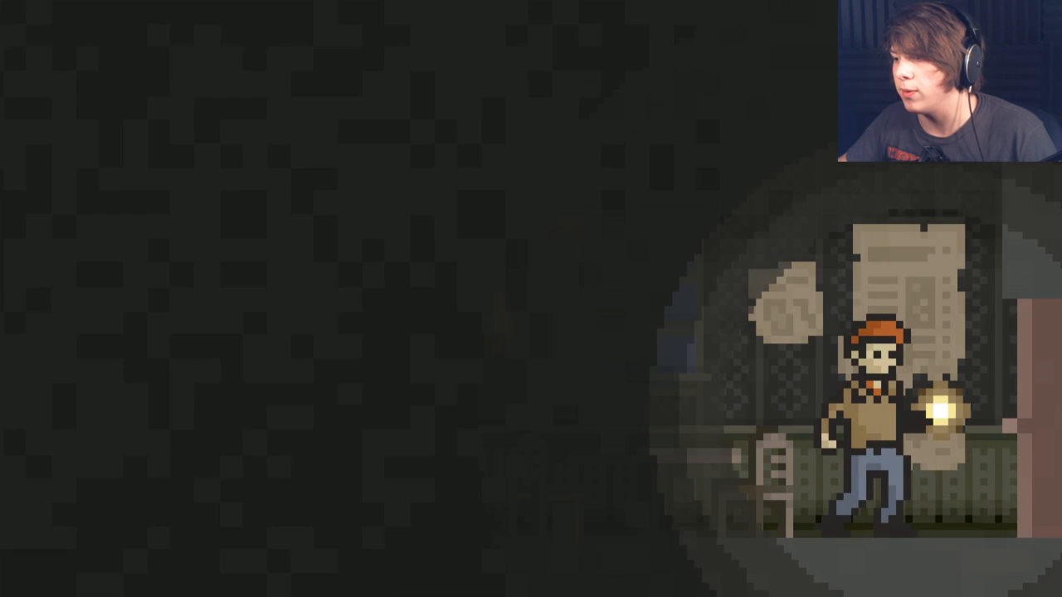
key("Right")
key("Up")
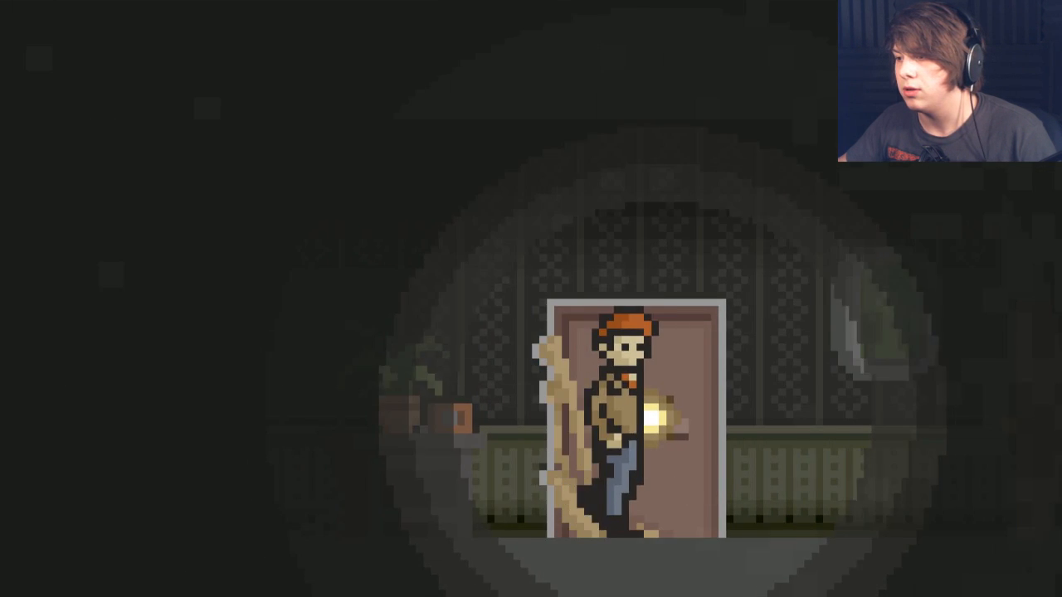
key("Right")
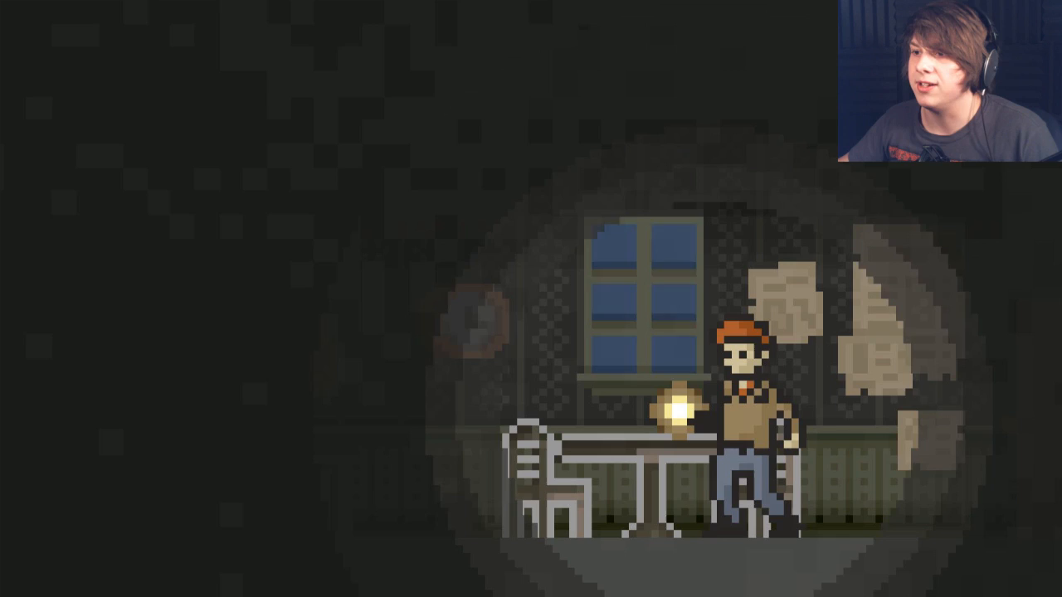
key("Left")
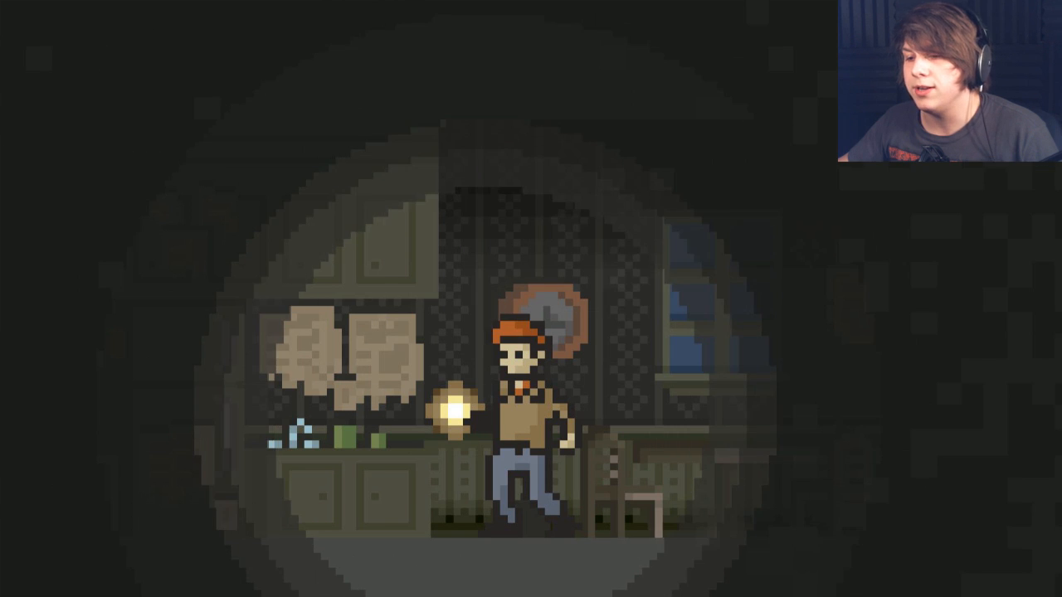
key("Left")
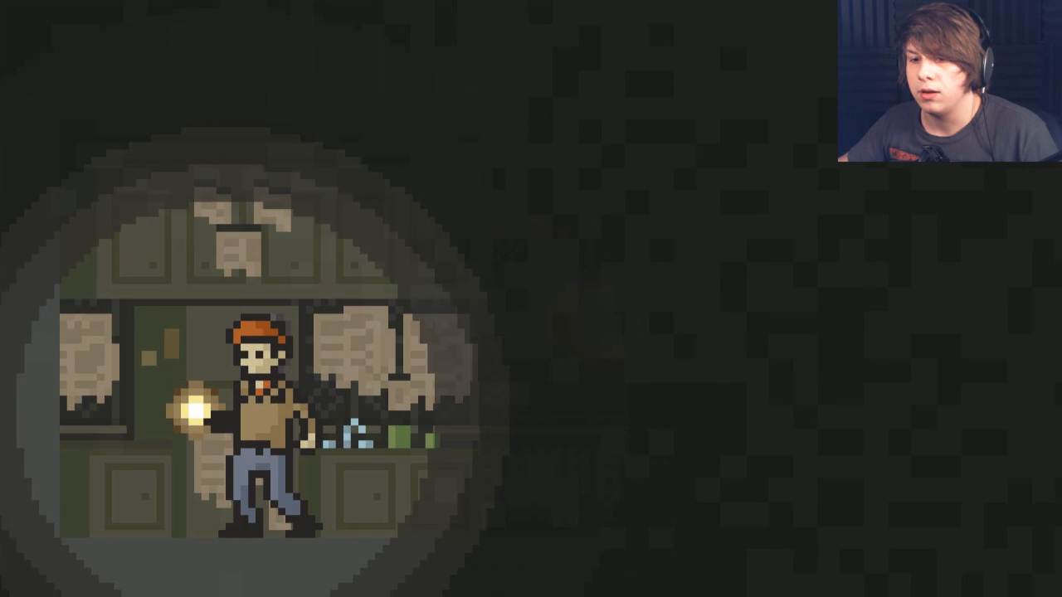
key("Up")
key("Right")
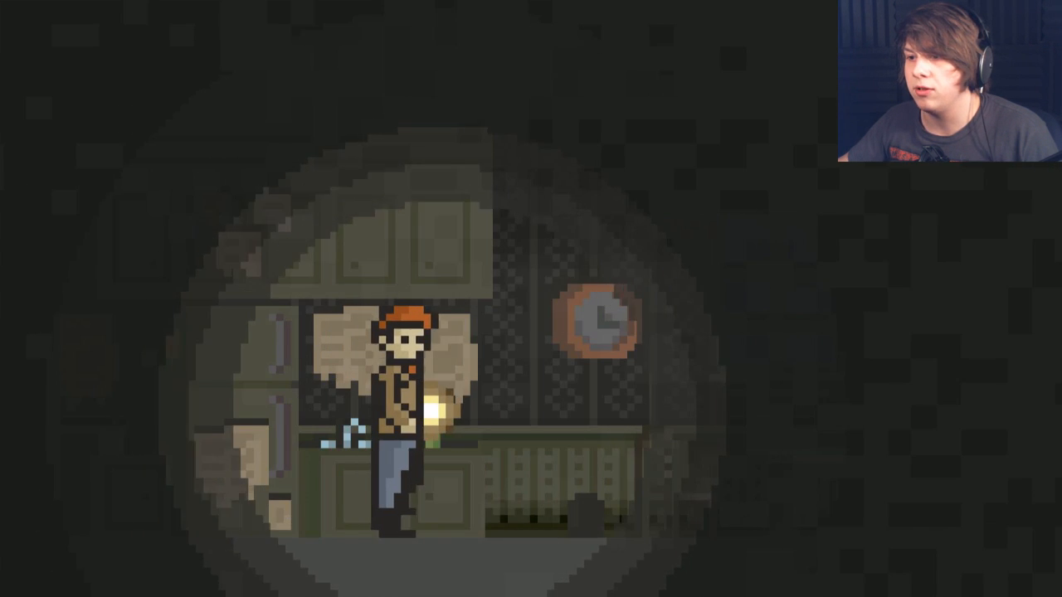
key("Right")
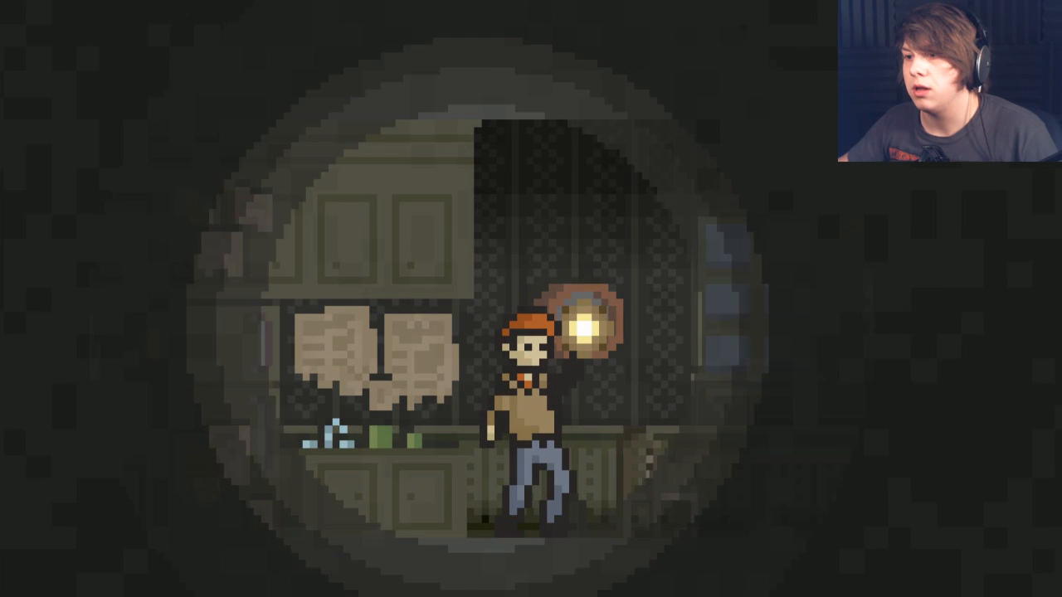
key("Left")
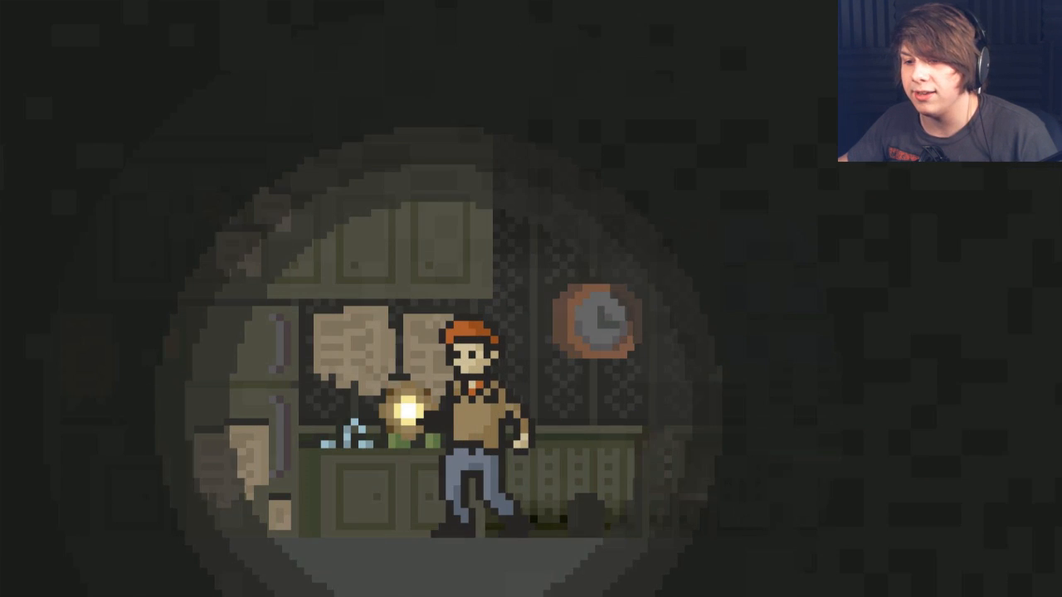
key("Left")
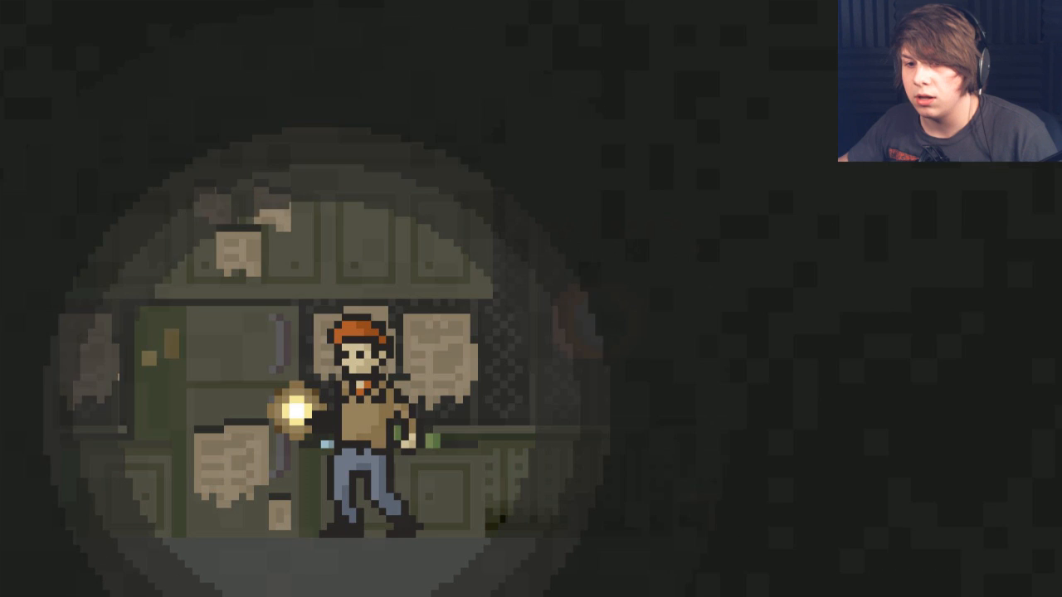
key("Left")
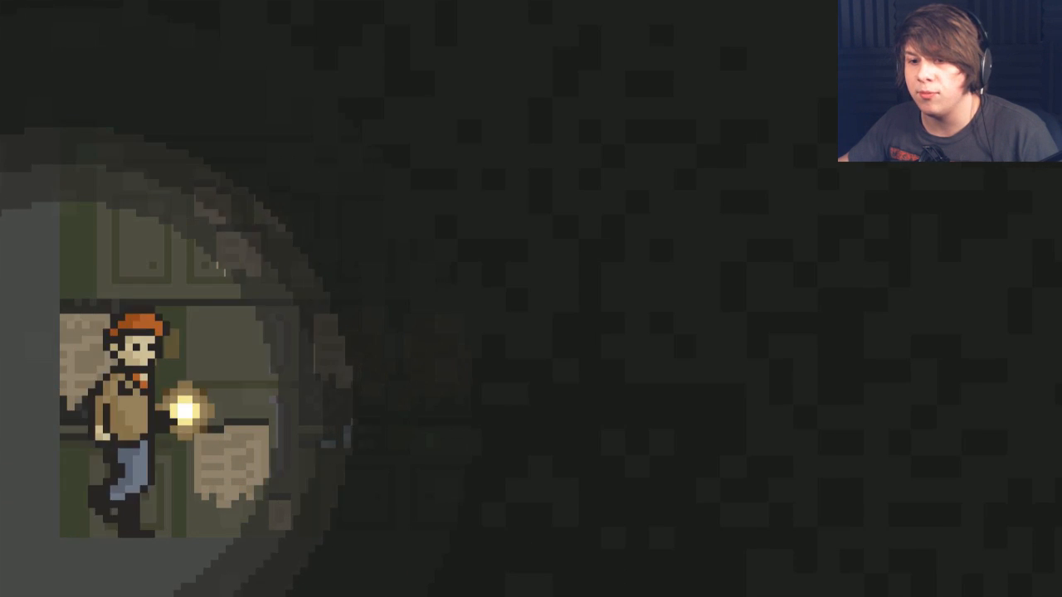
key("Right")
key("Up")
key("Right")
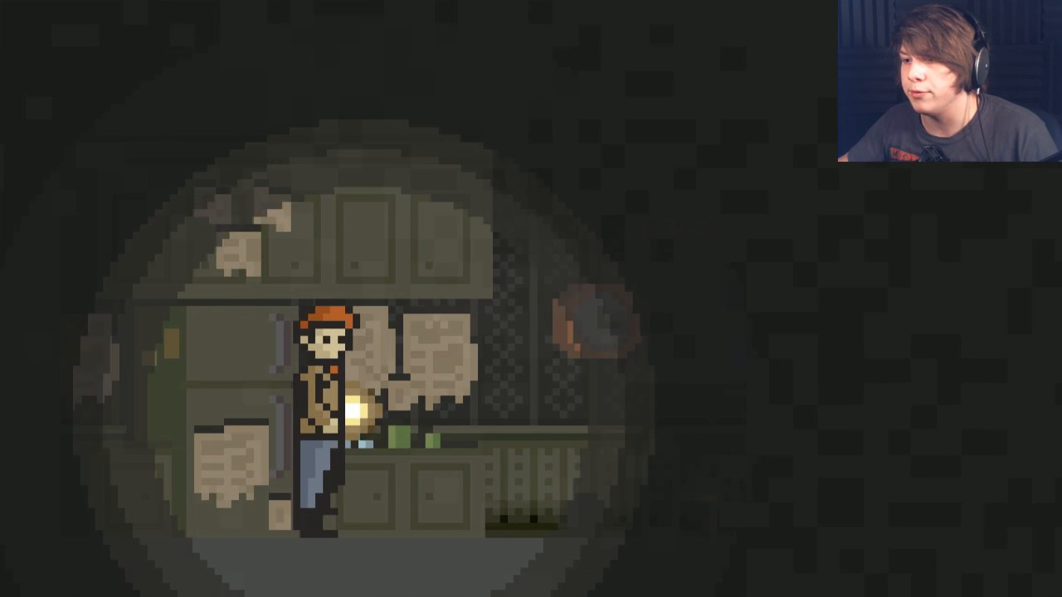
key("Right")
key("Up")
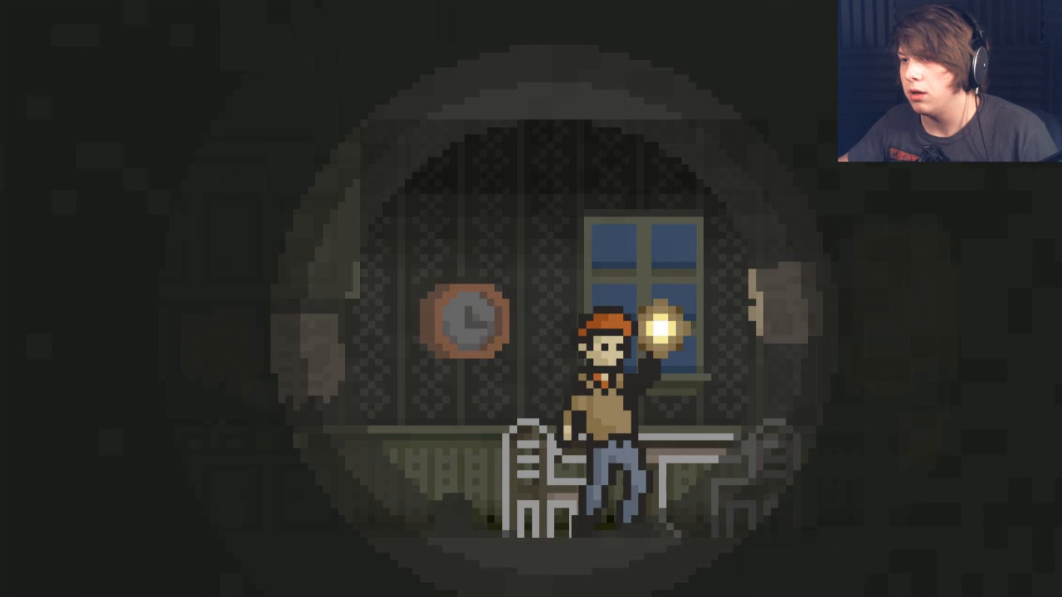
key("Right")
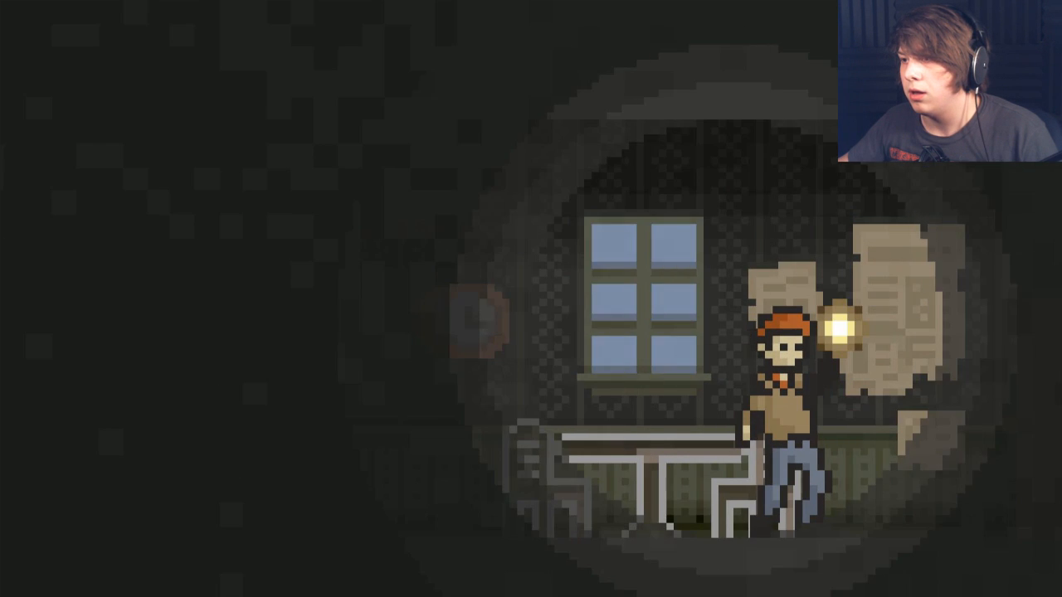
key("Right")
key("Up")
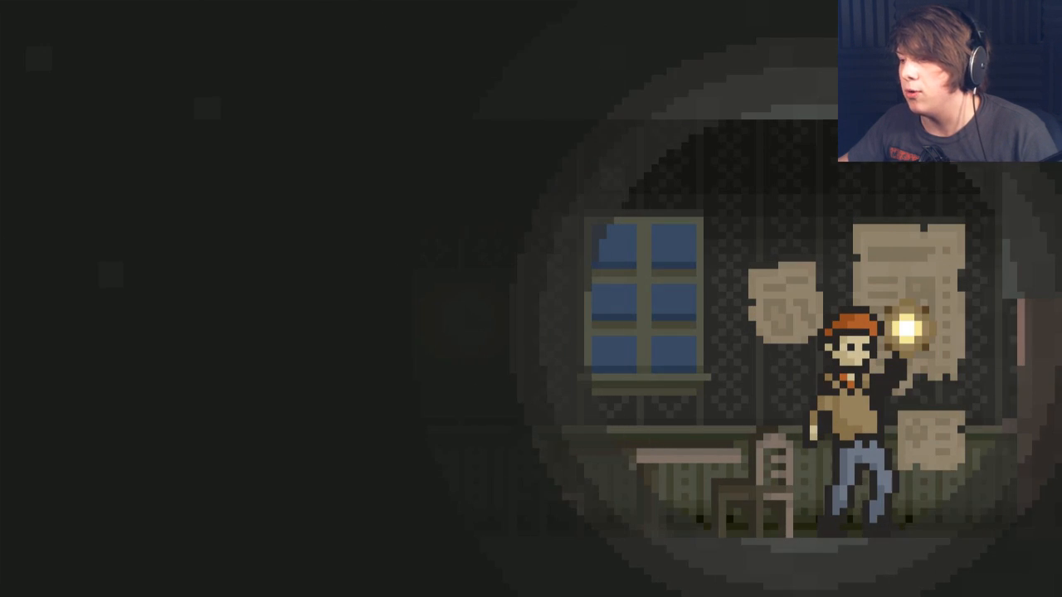
key("Right")
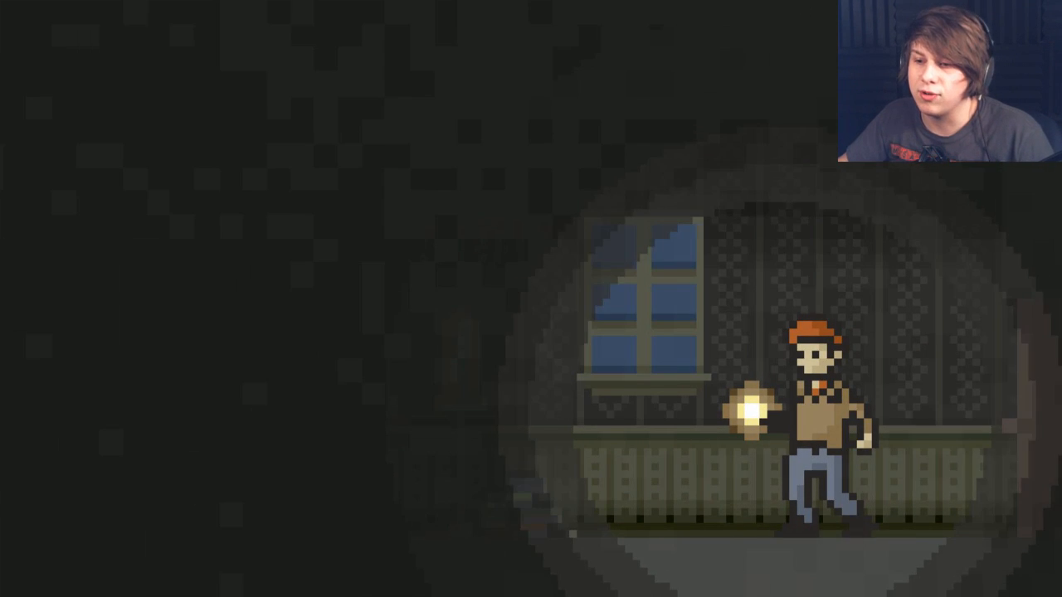
key("Left")
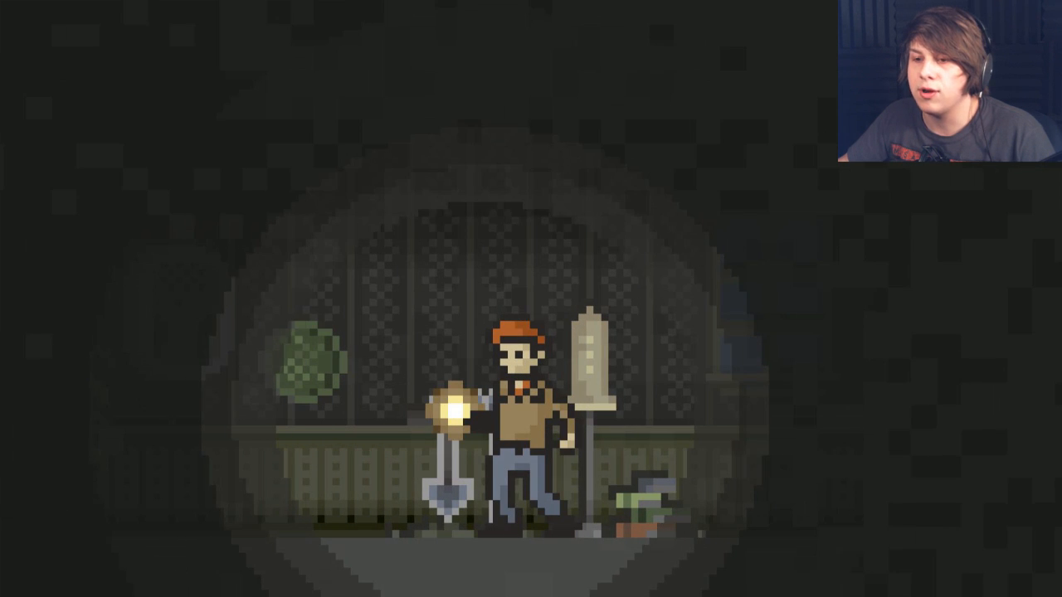
key("Return")
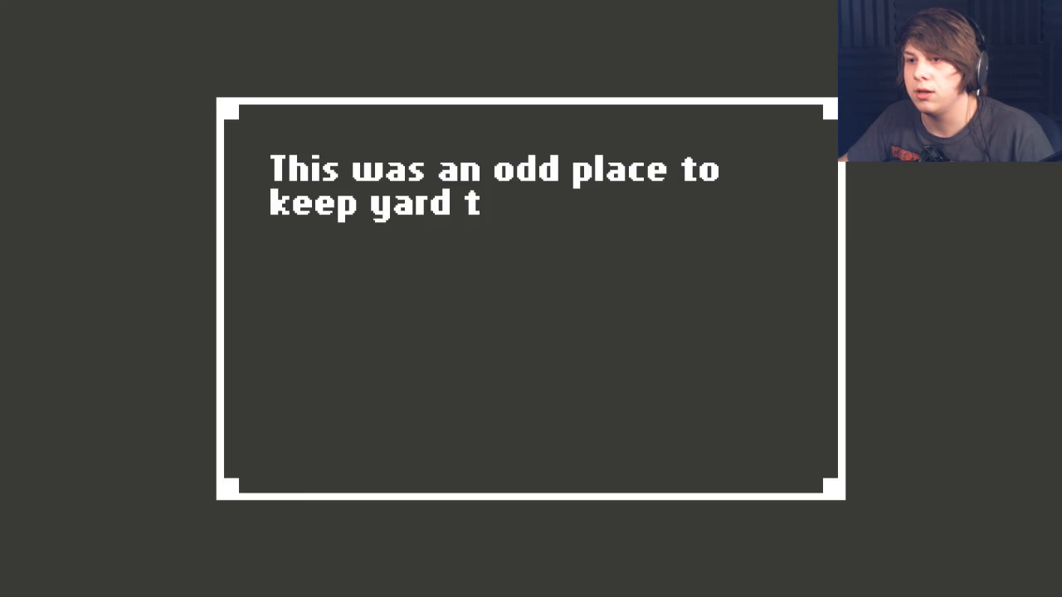
key("Return")
key("Return")
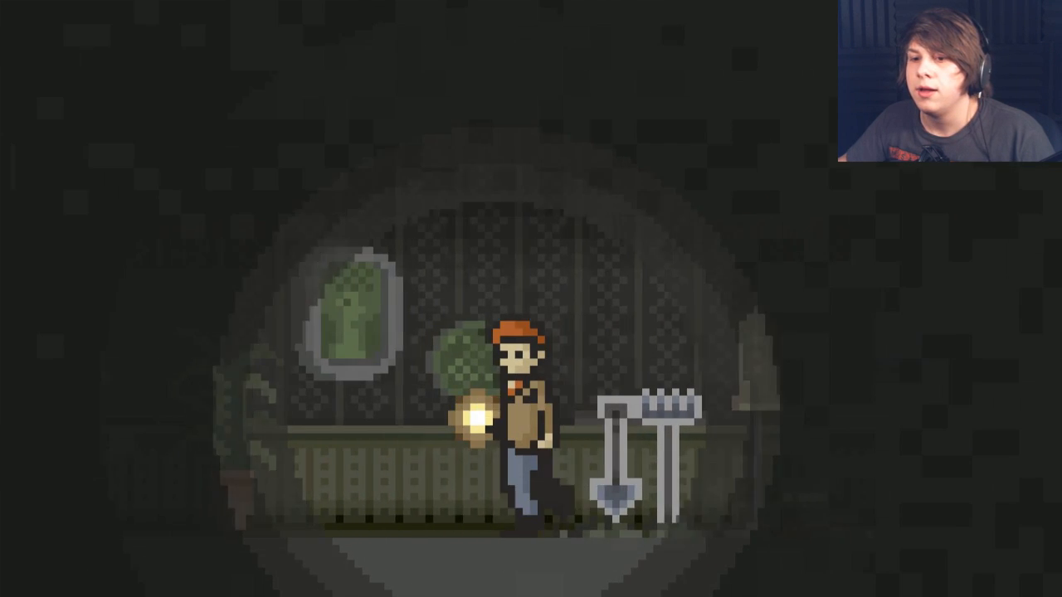
key("Right")
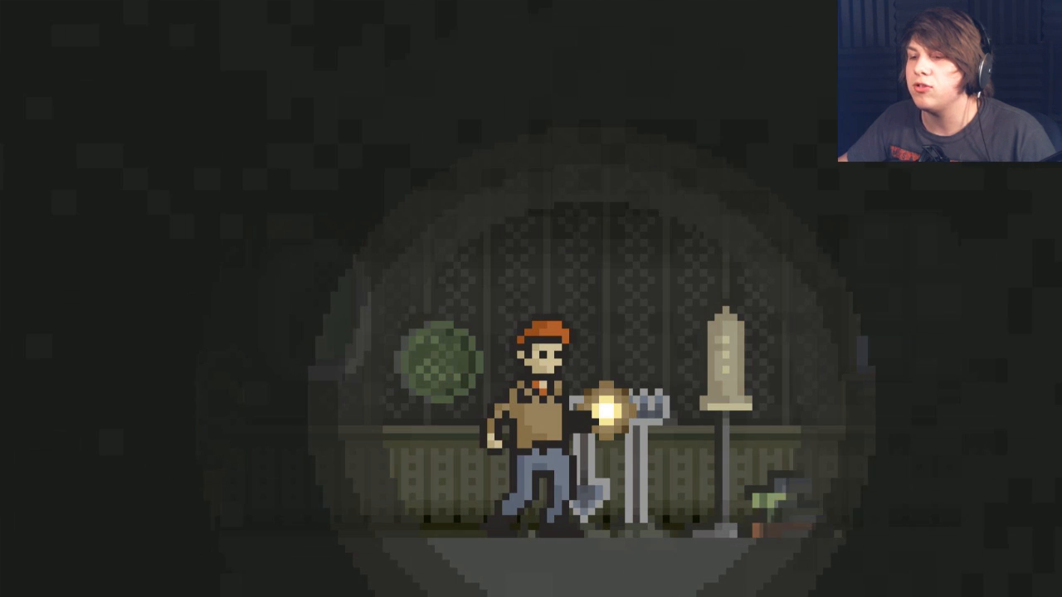
key("Left")
key("Right")
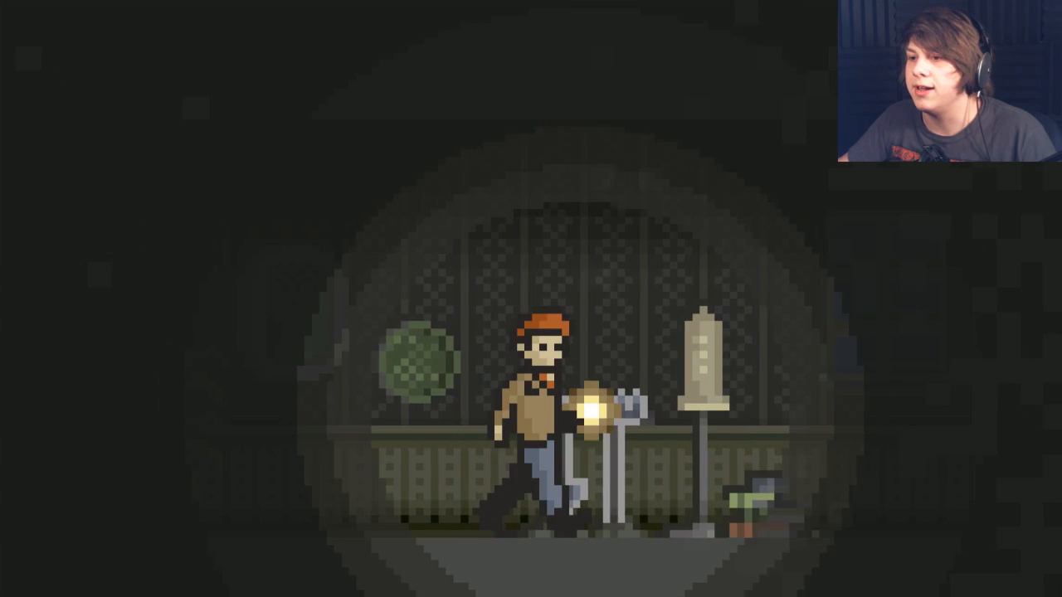
key("Right")
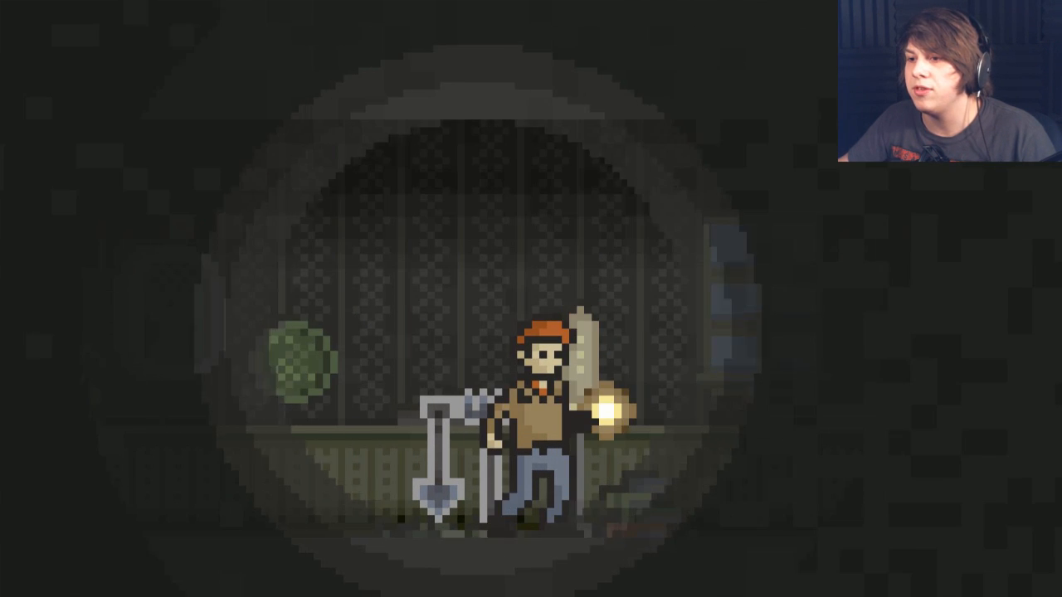
key("Left")
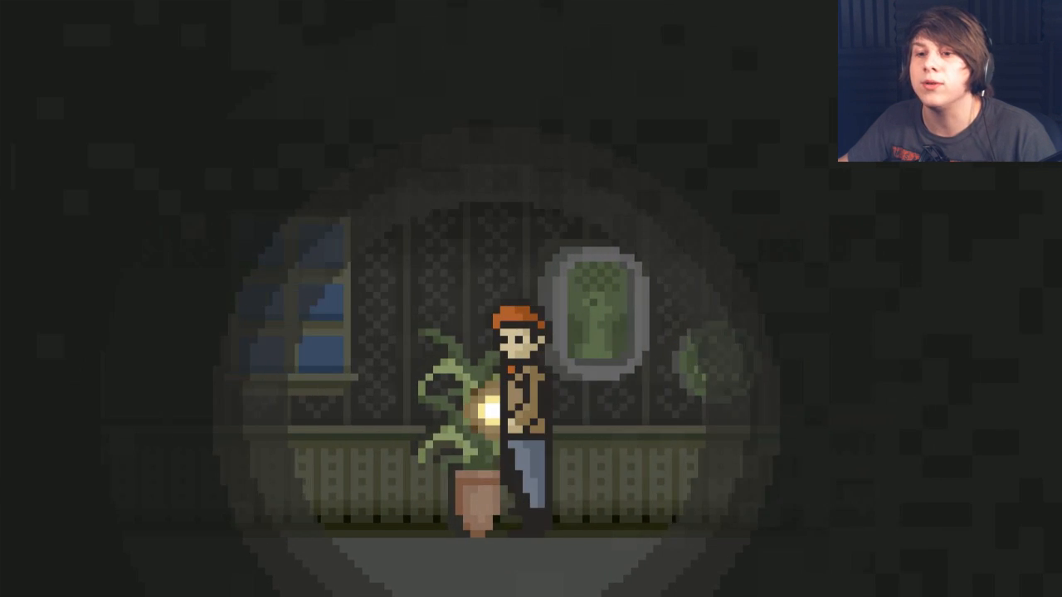
key("Left")
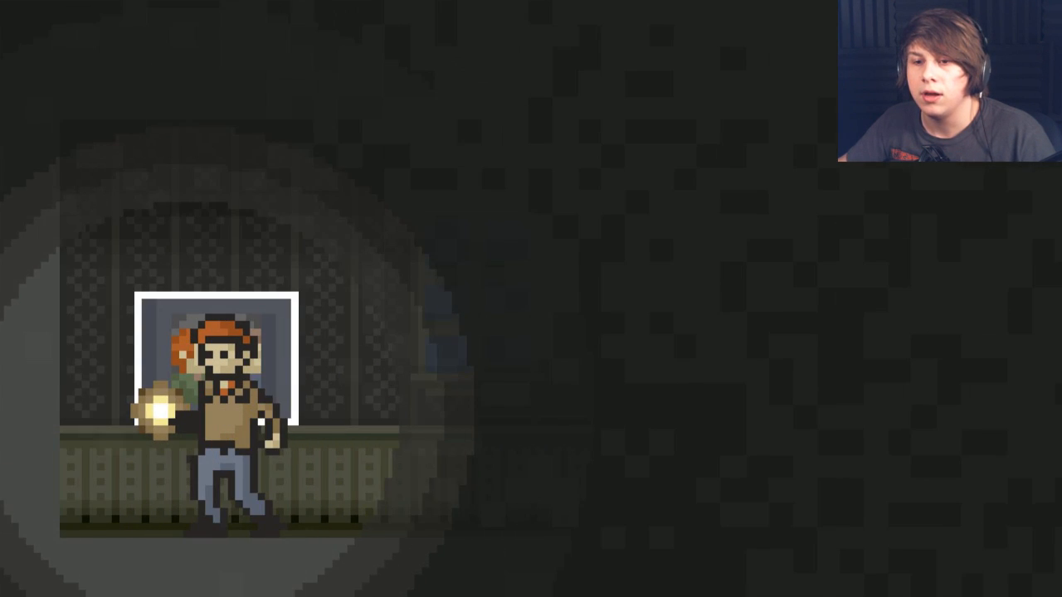
key("Return")
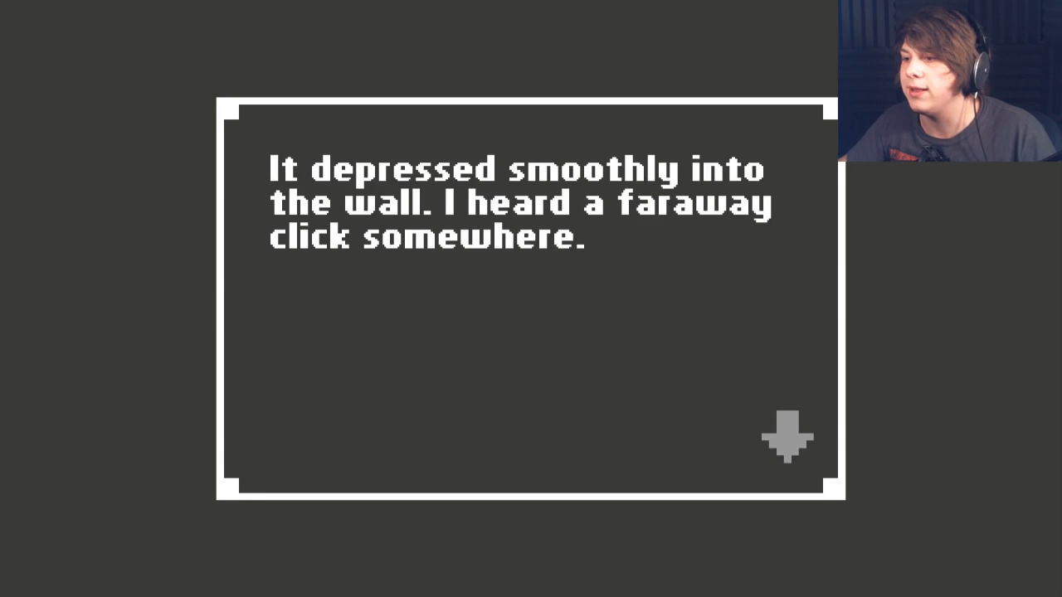
key("Return")
key("Right")
key("Left")
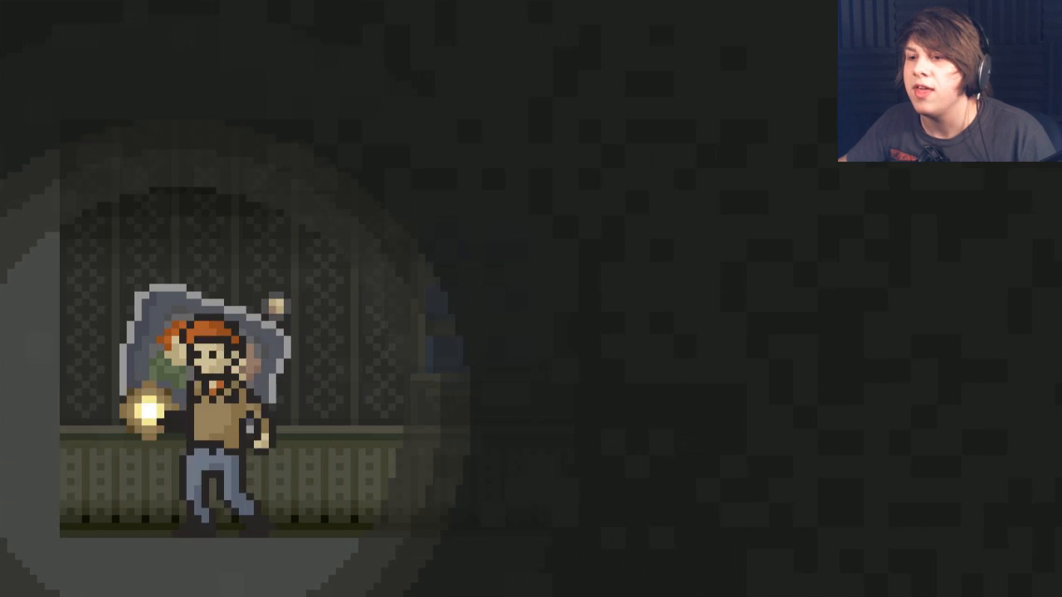
key("Right")
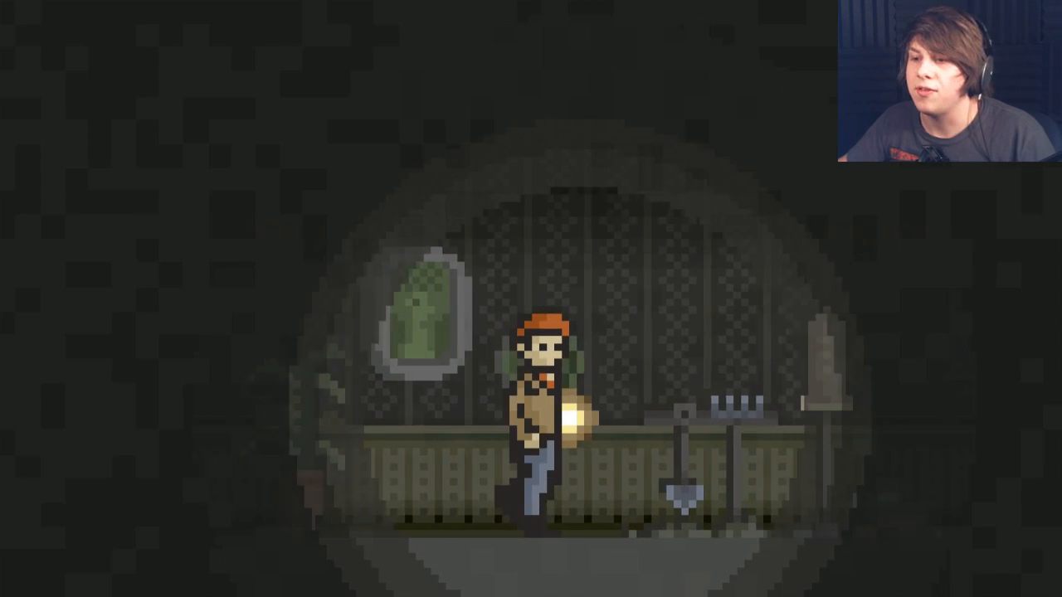
key("Right")
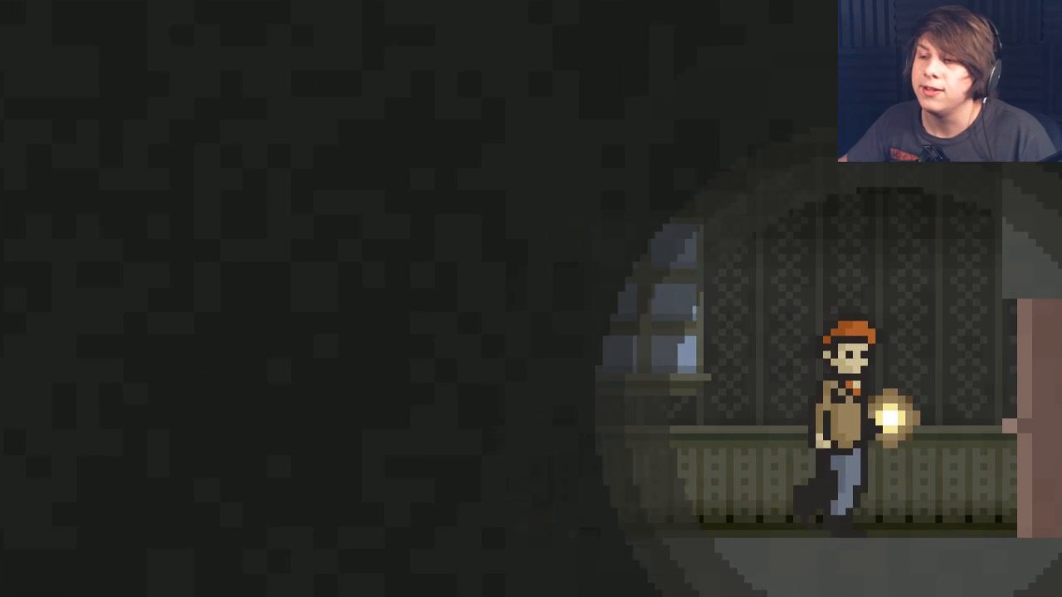
key("Right")
key("Return")
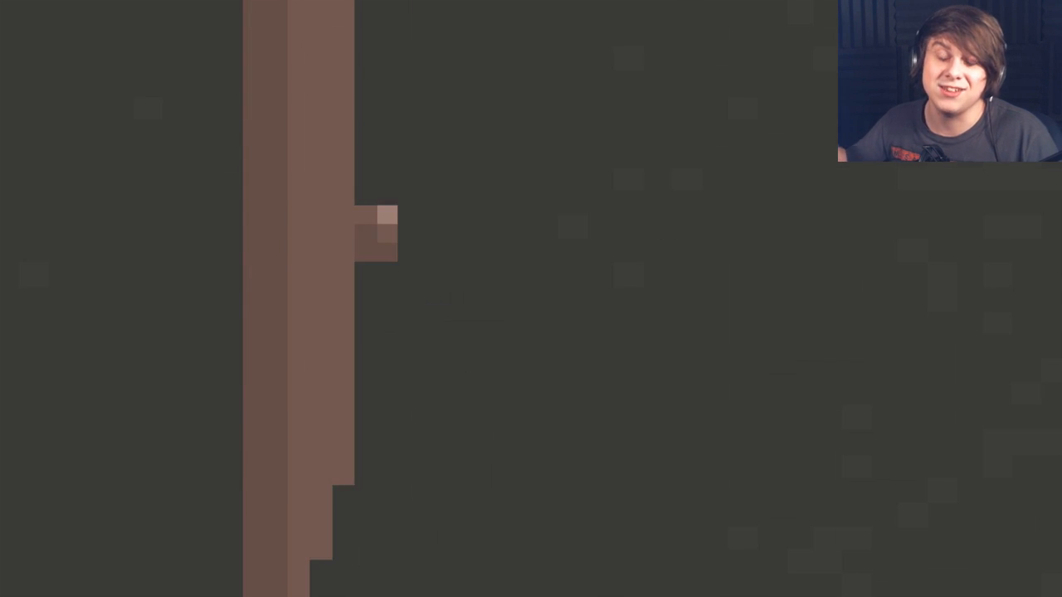
key("Right")
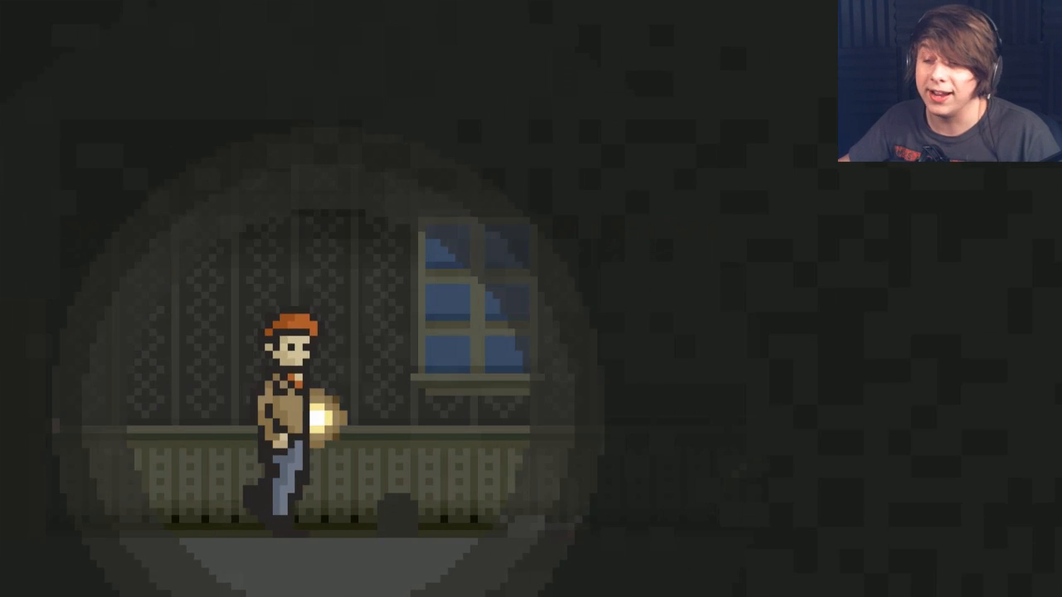
key("Right")
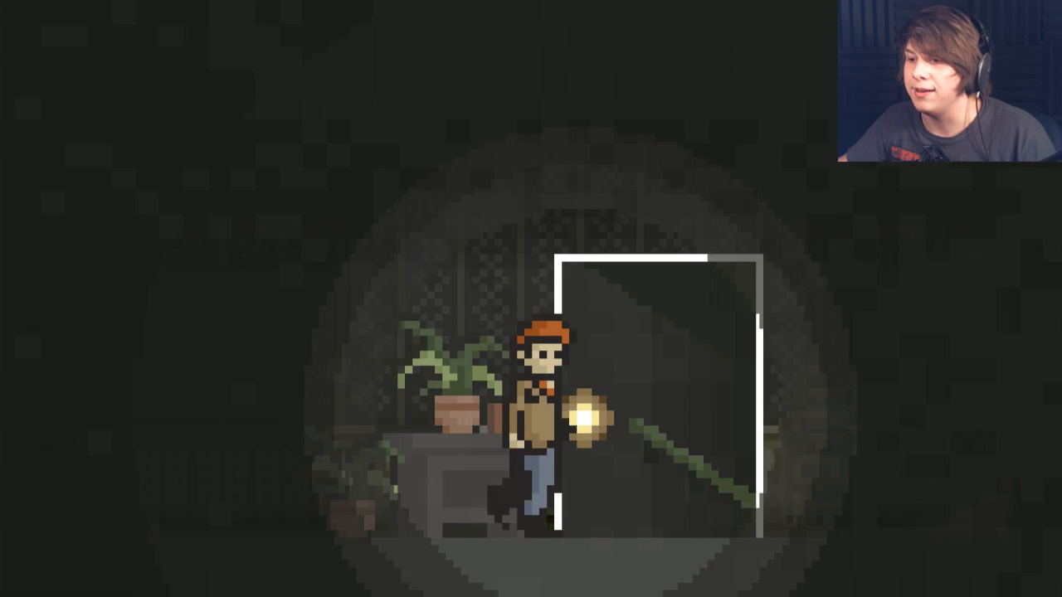
key("Return")
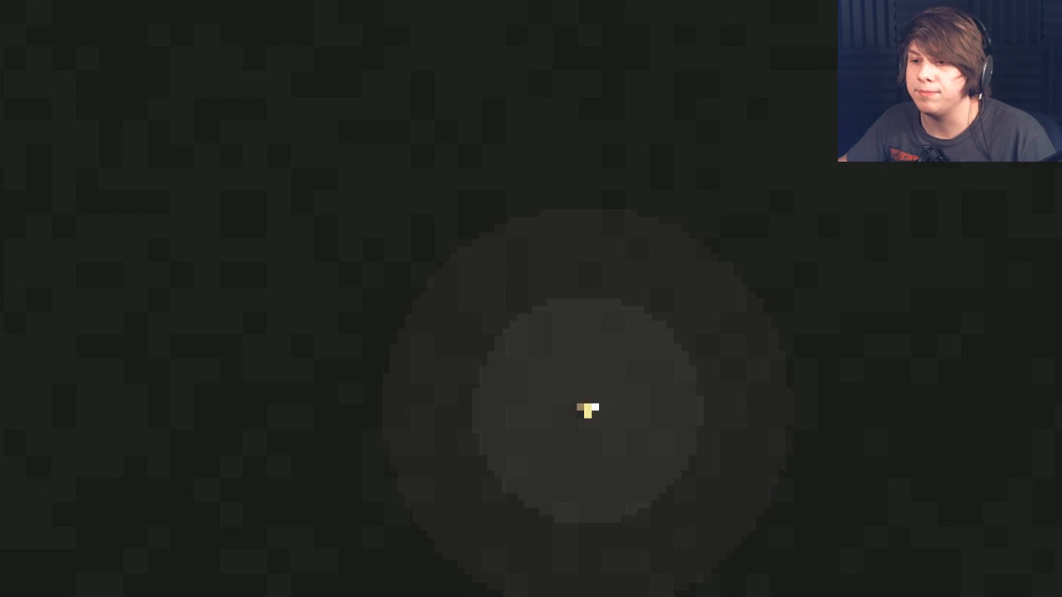
key("Right")
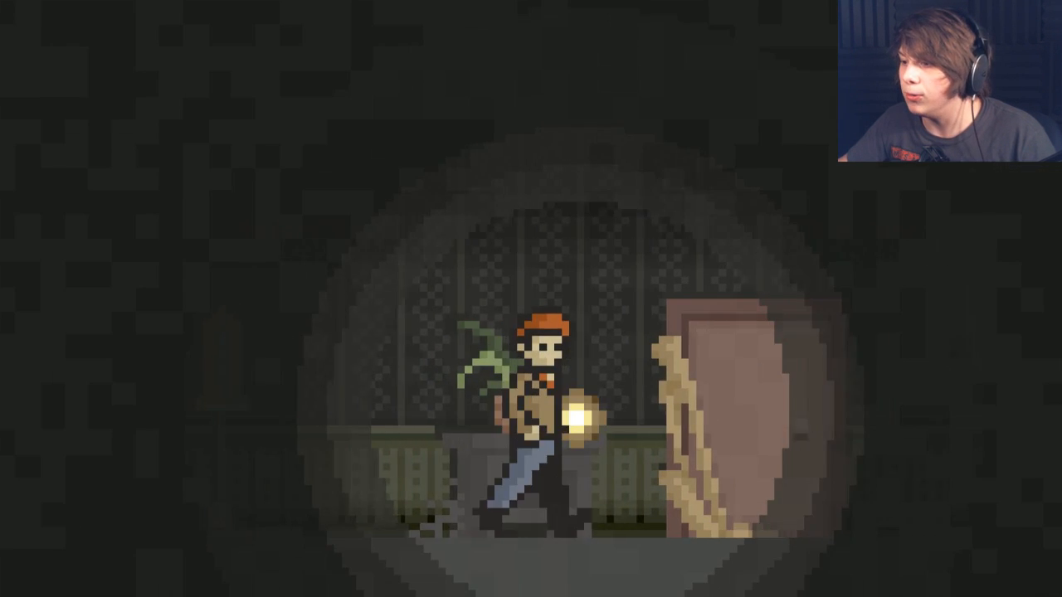
key("Right")
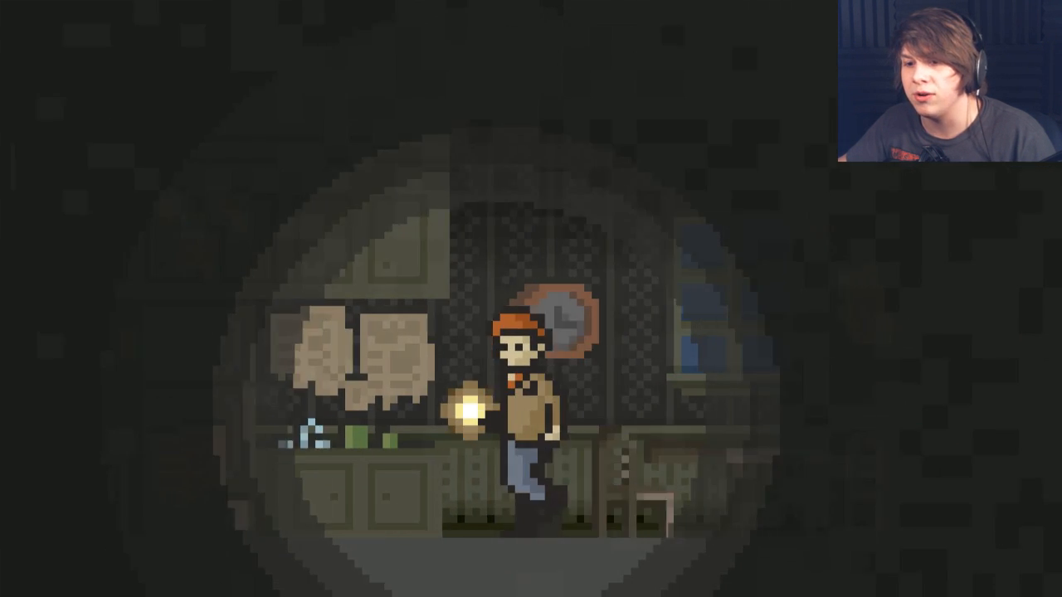
key("Left")
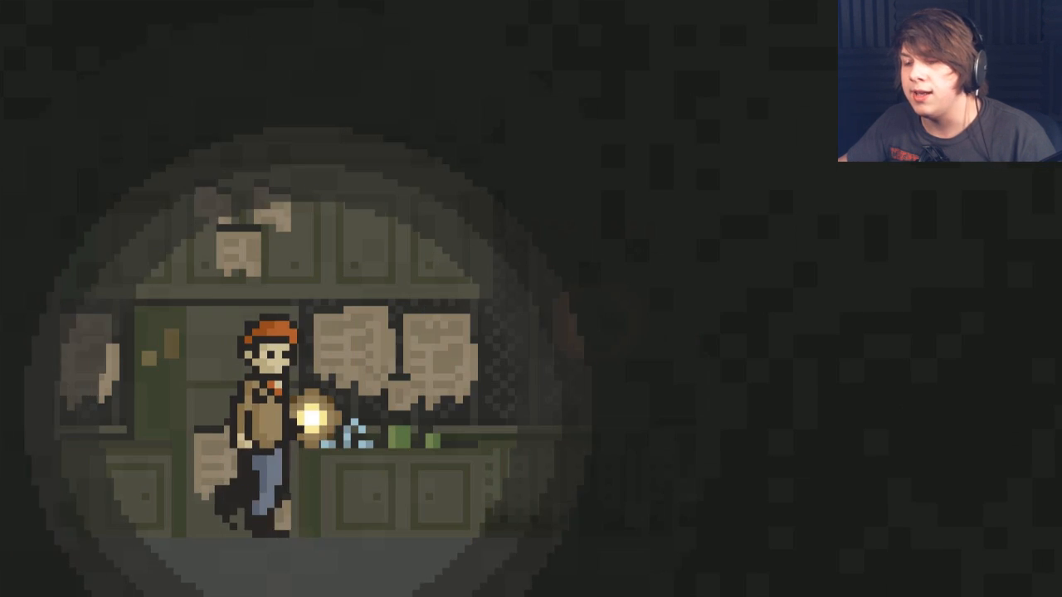
key("Right")
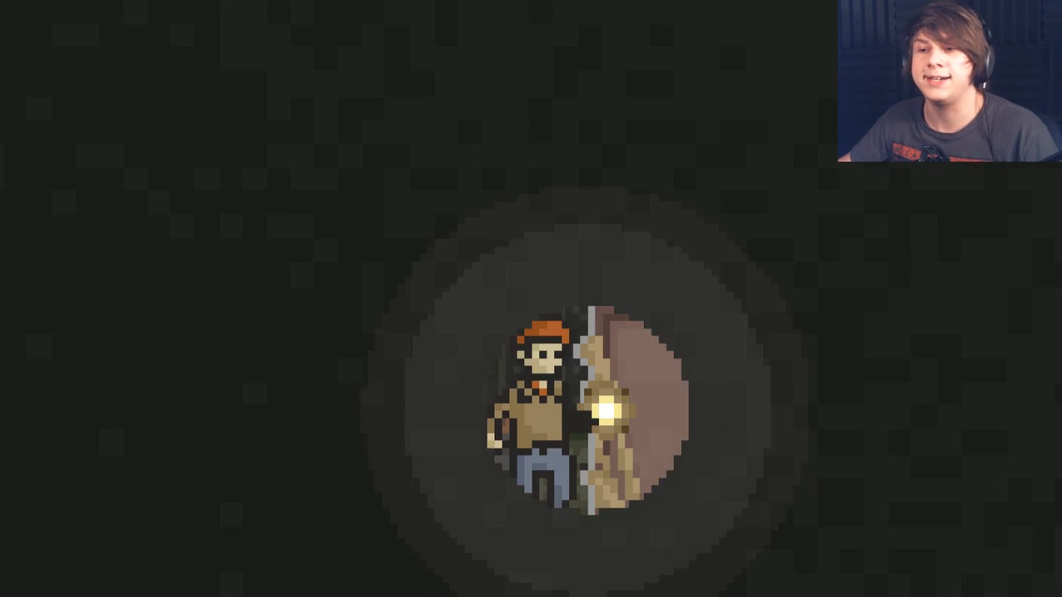
key("Right")
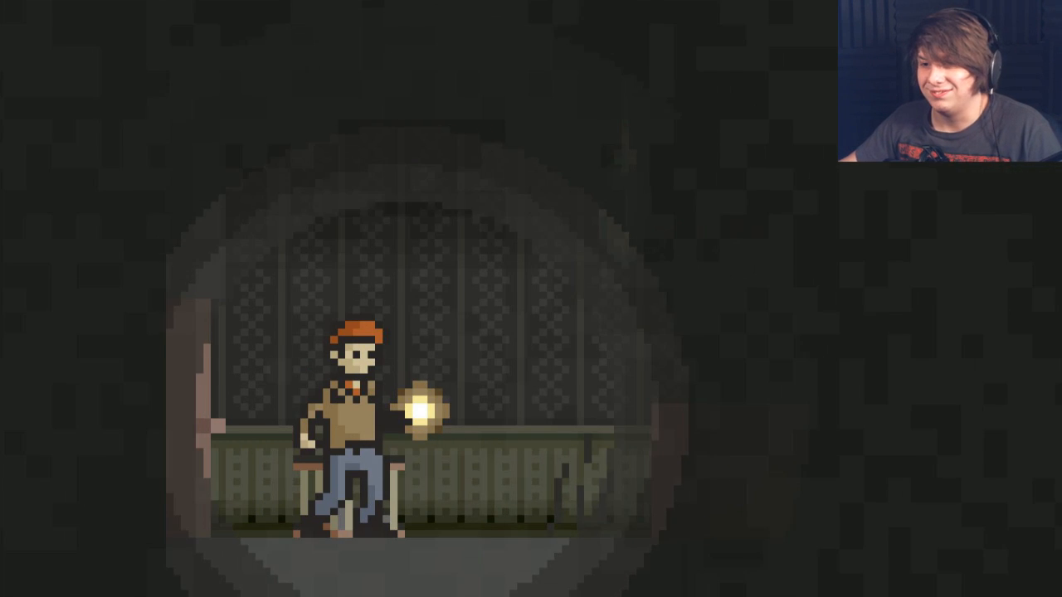
key("Left")
key("Right")
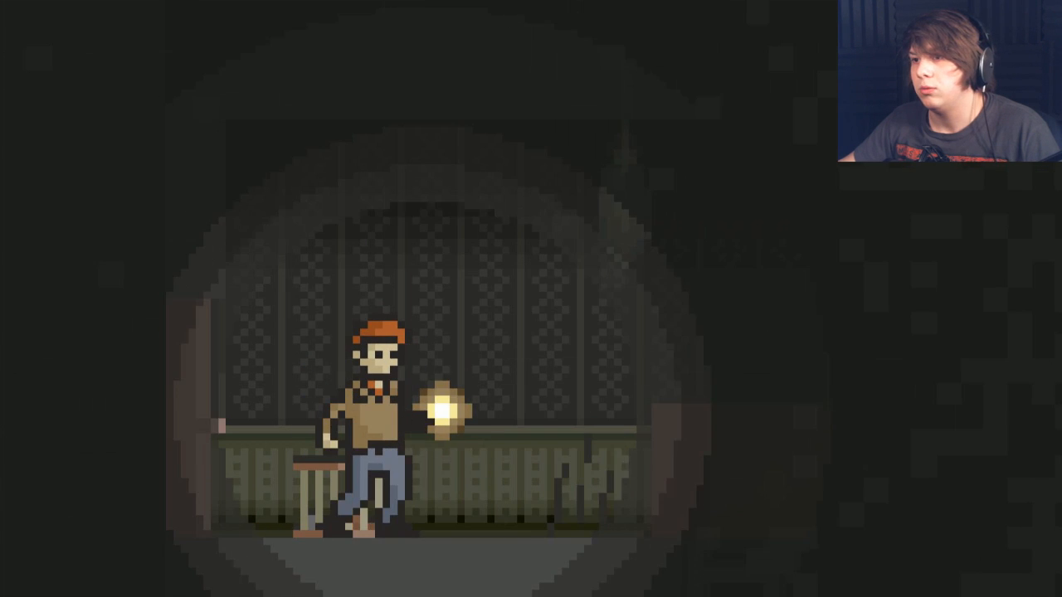
key("Right")
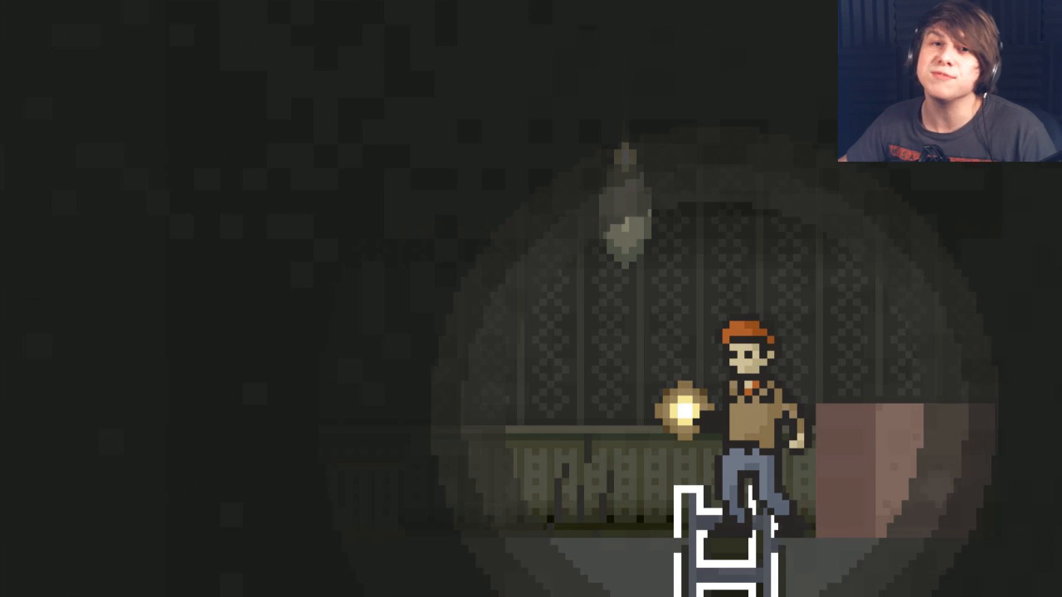
key("Return")
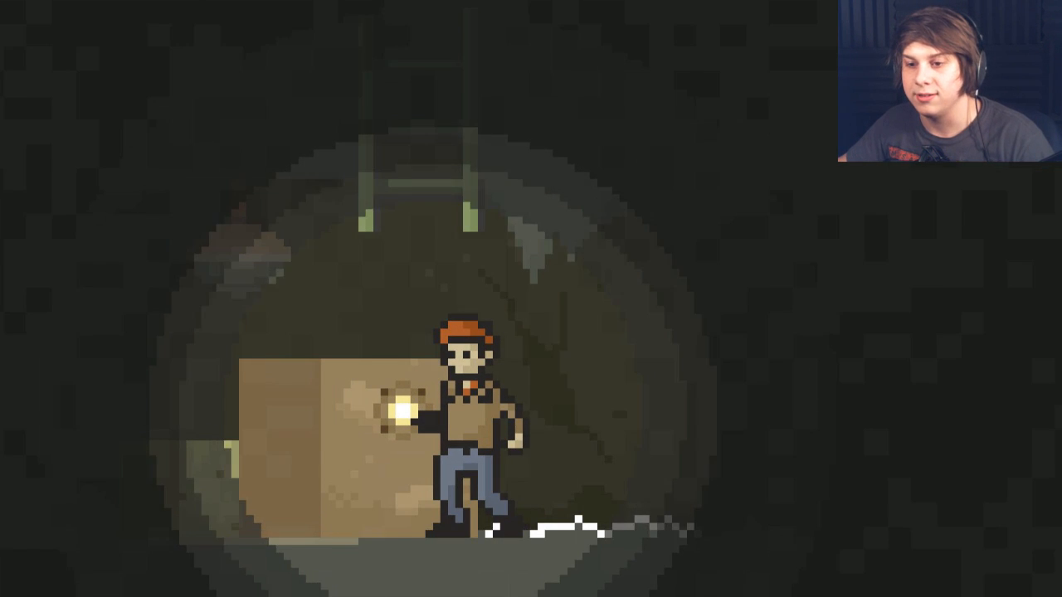
key("Left")
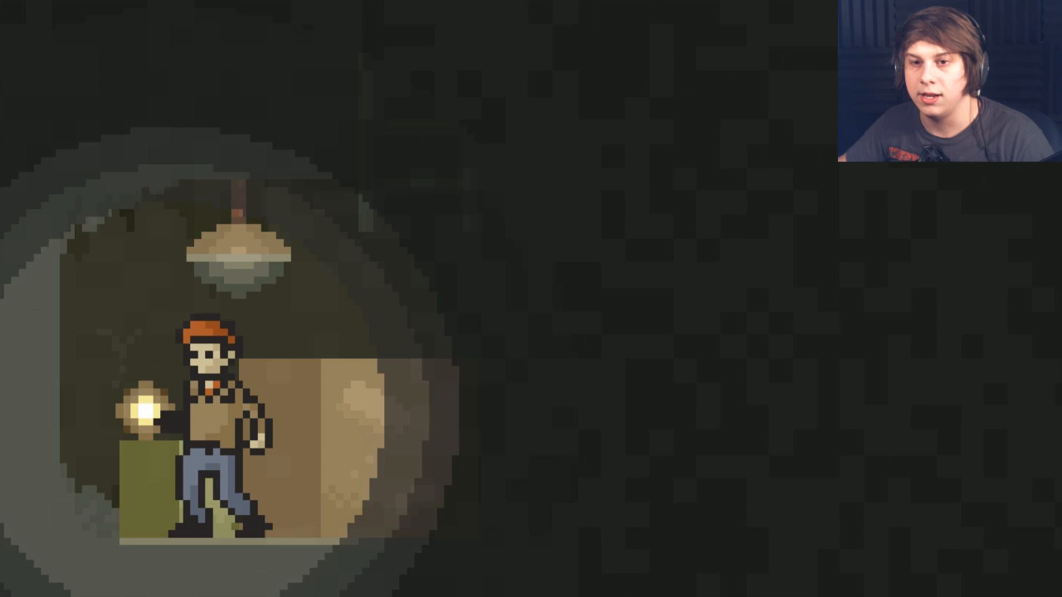
key("Right")
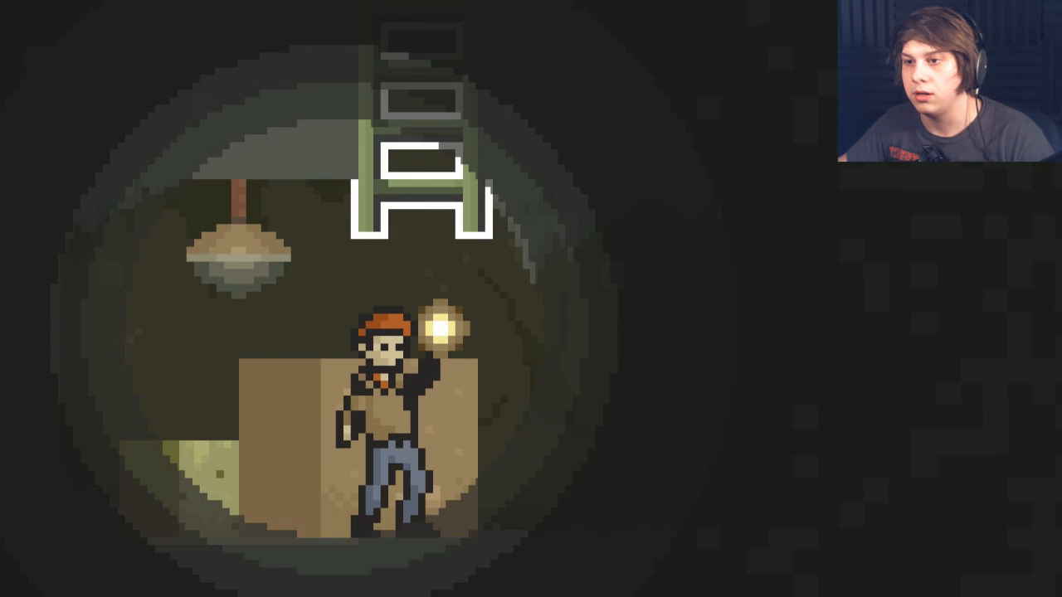
key("Right")
key("x")
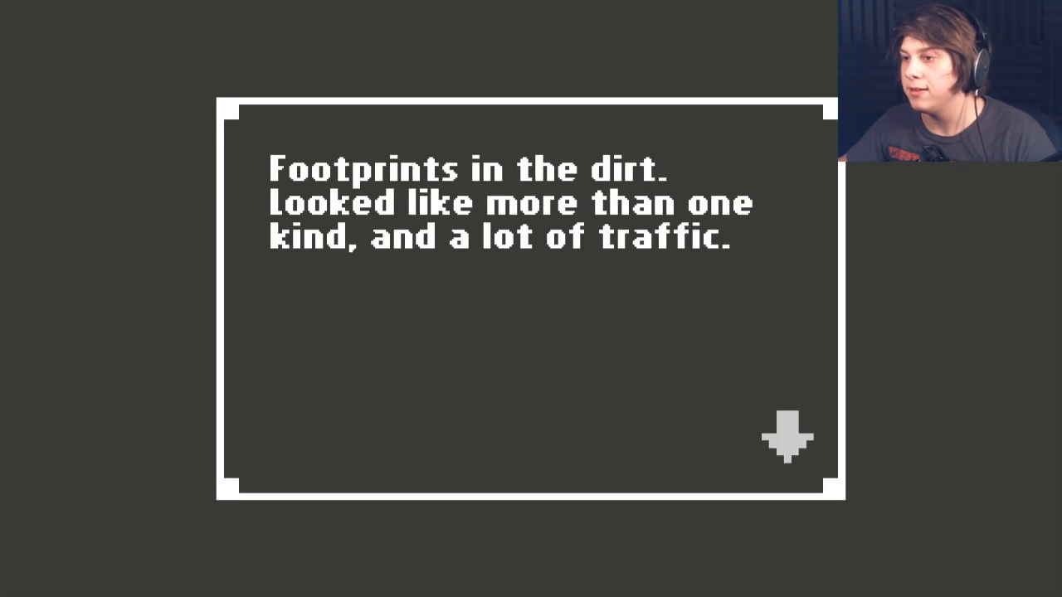
key("x")
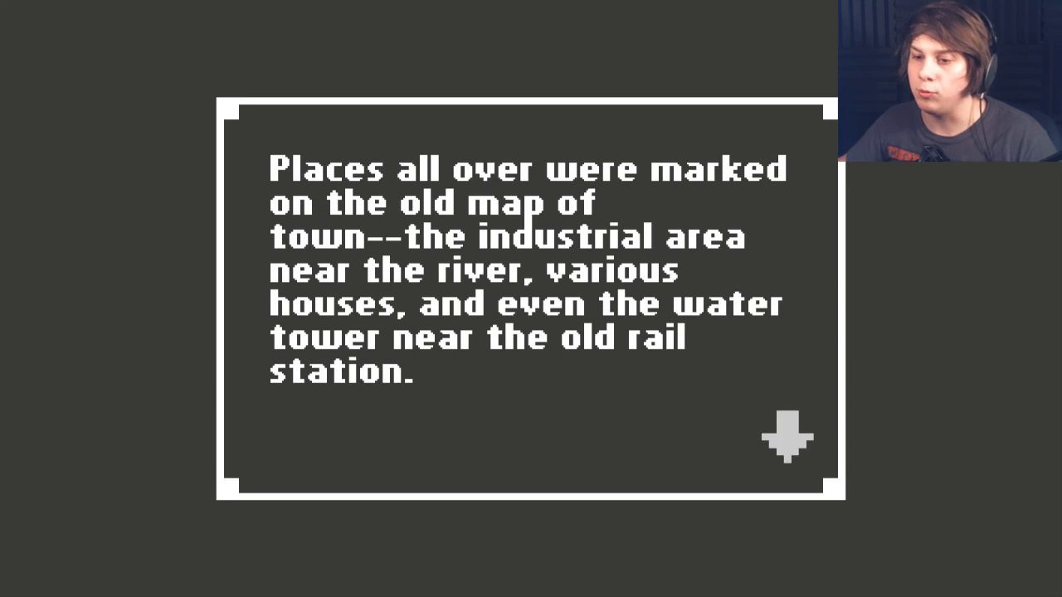
key("space")
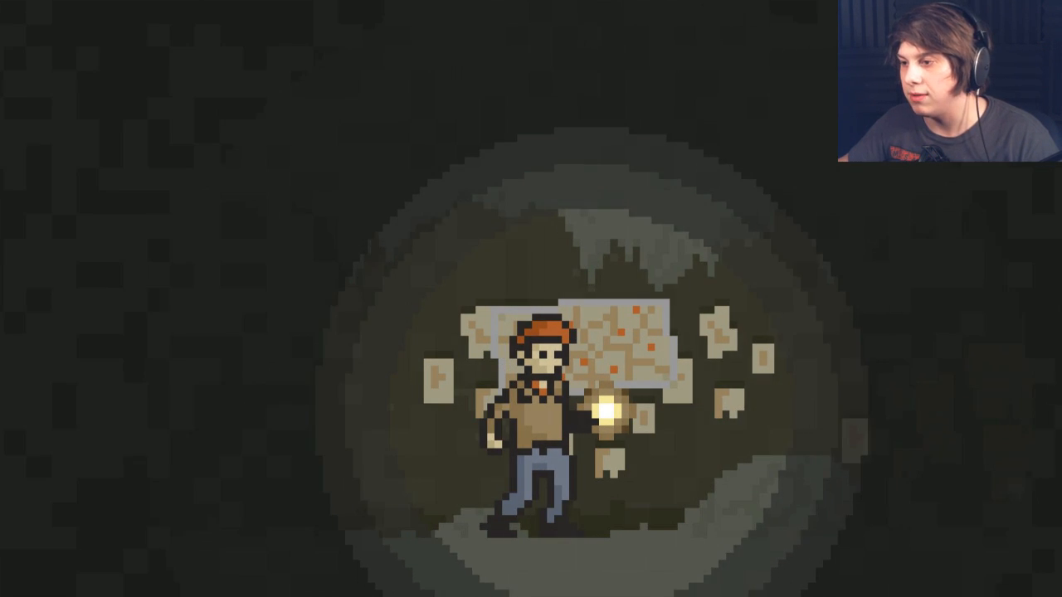
key("Right")
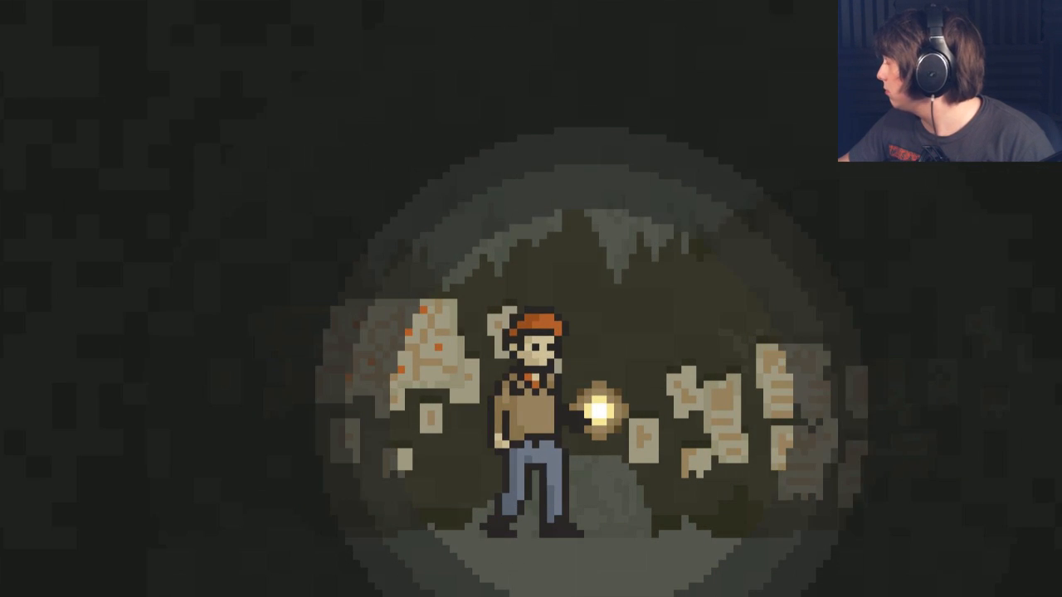
key("Right")
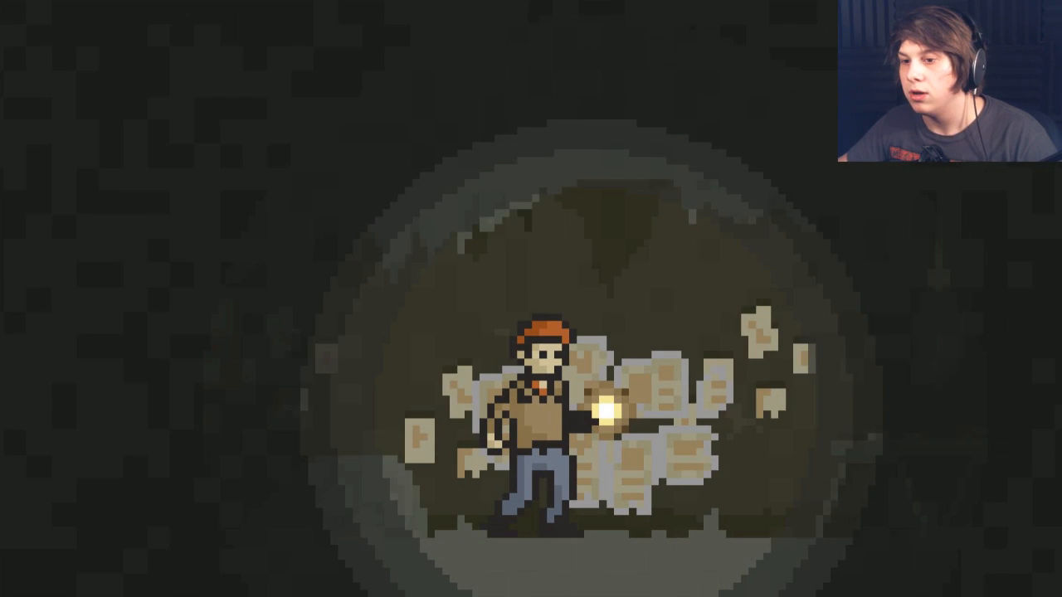
key("Right")
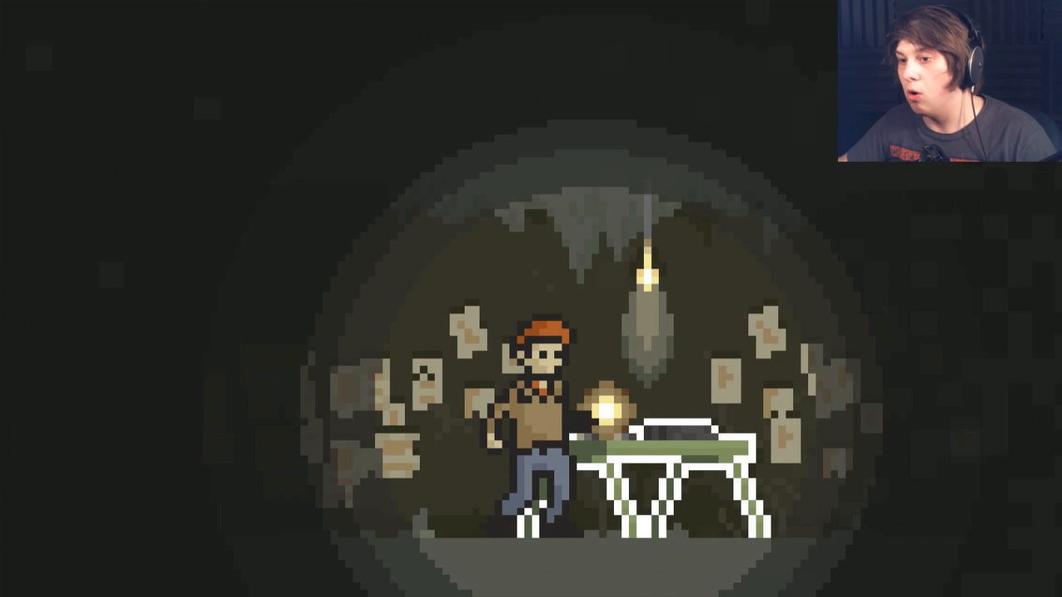
key("Left")
key("Right")
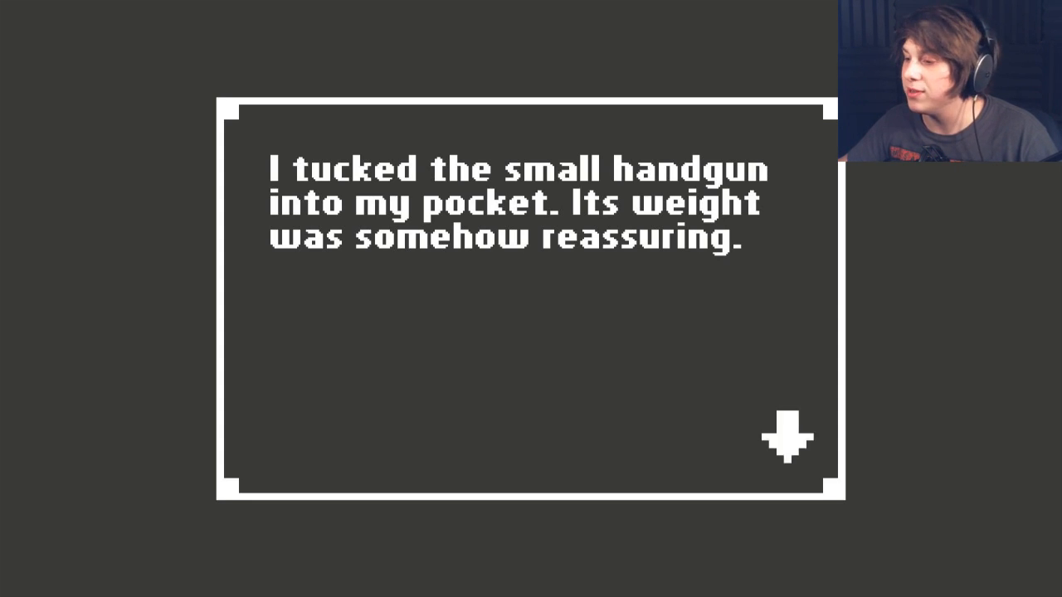
key("space")
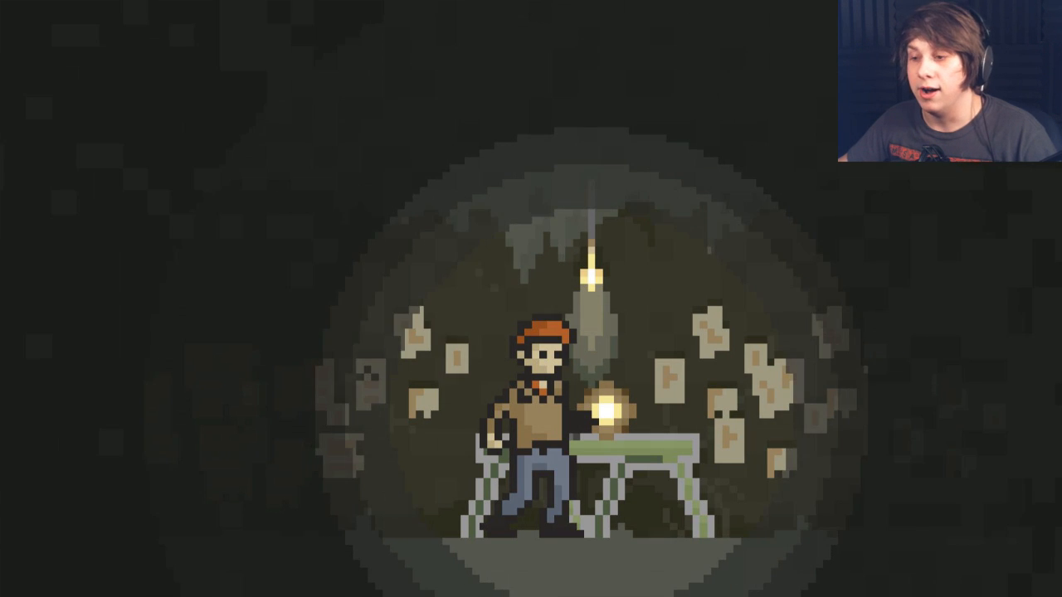
key("Right")
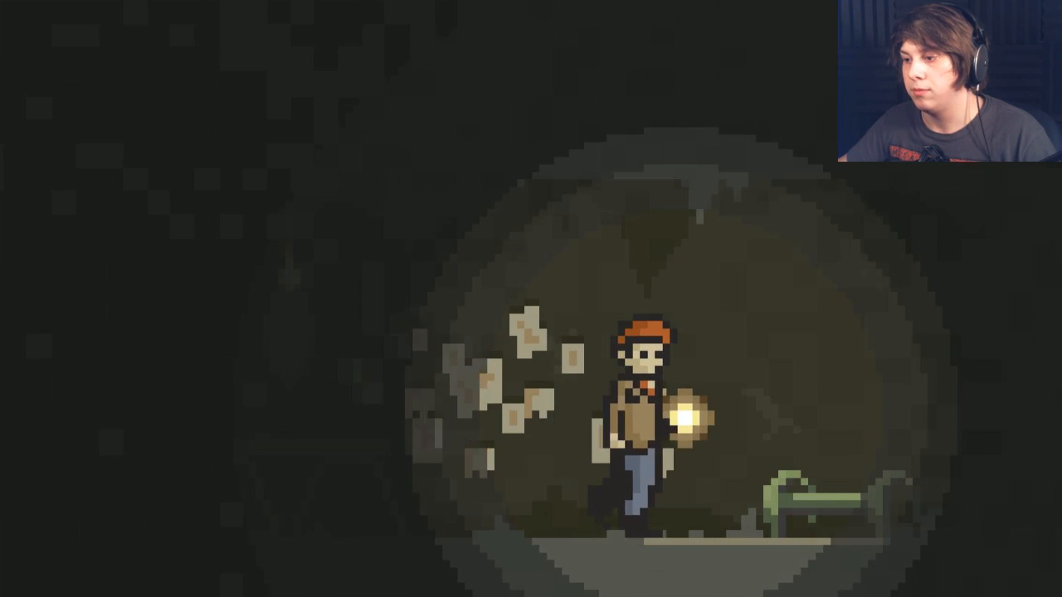
key("Up")
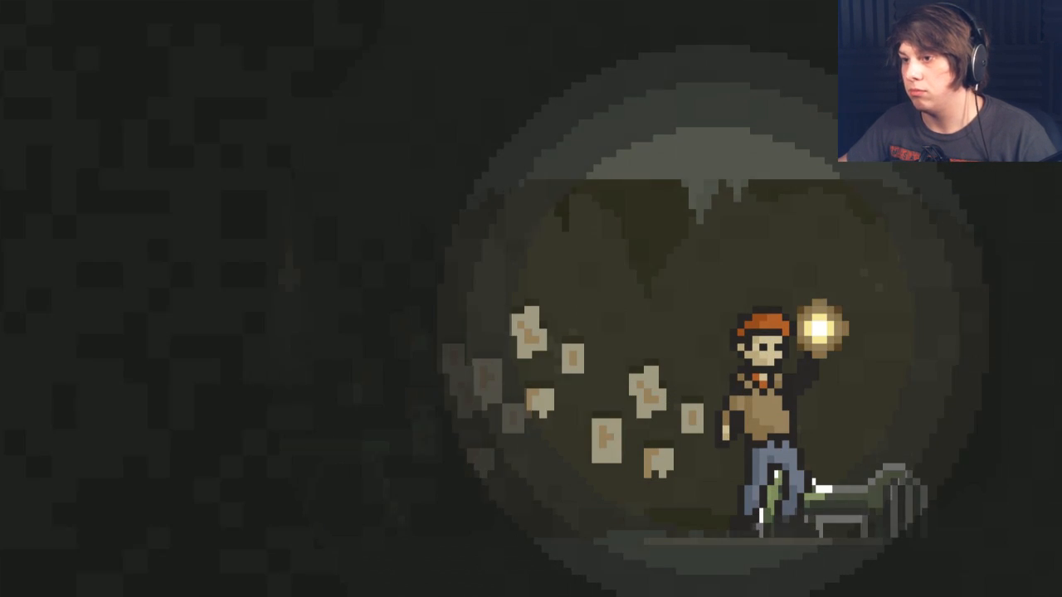
key("Up")
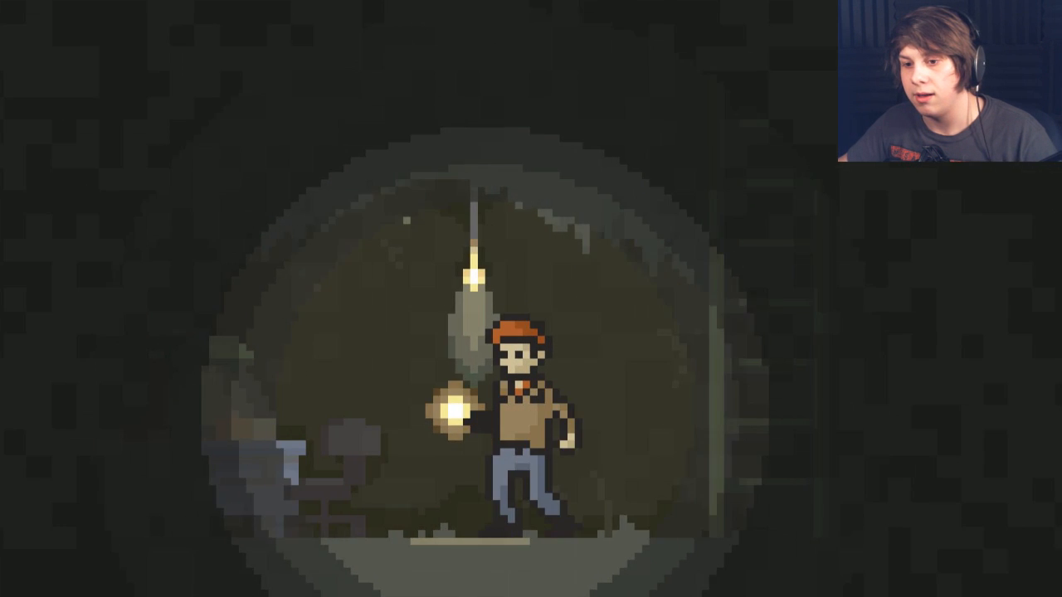
key("Left")
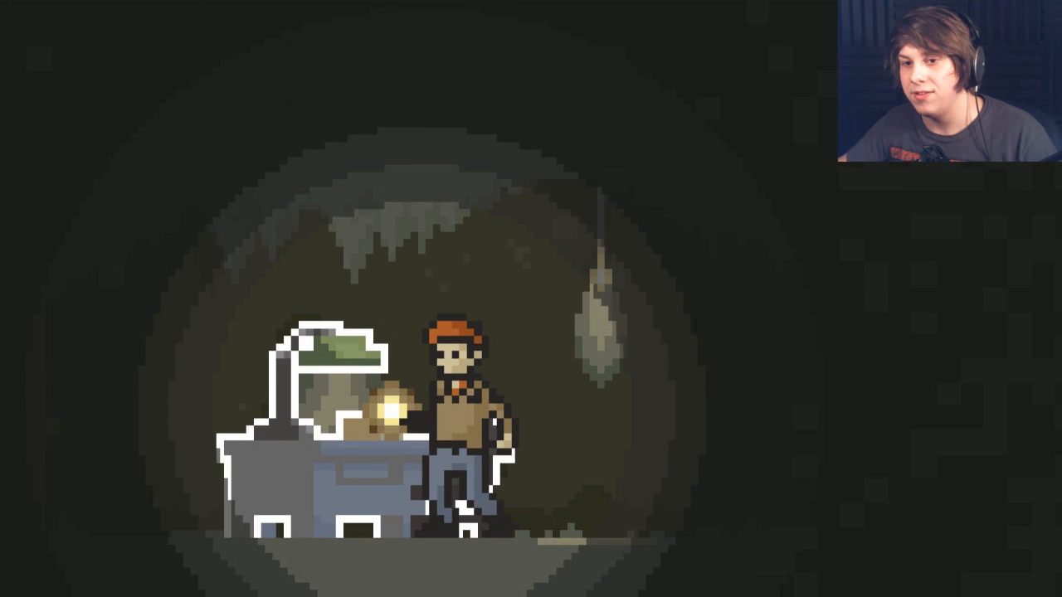
key("space")
key("Left")
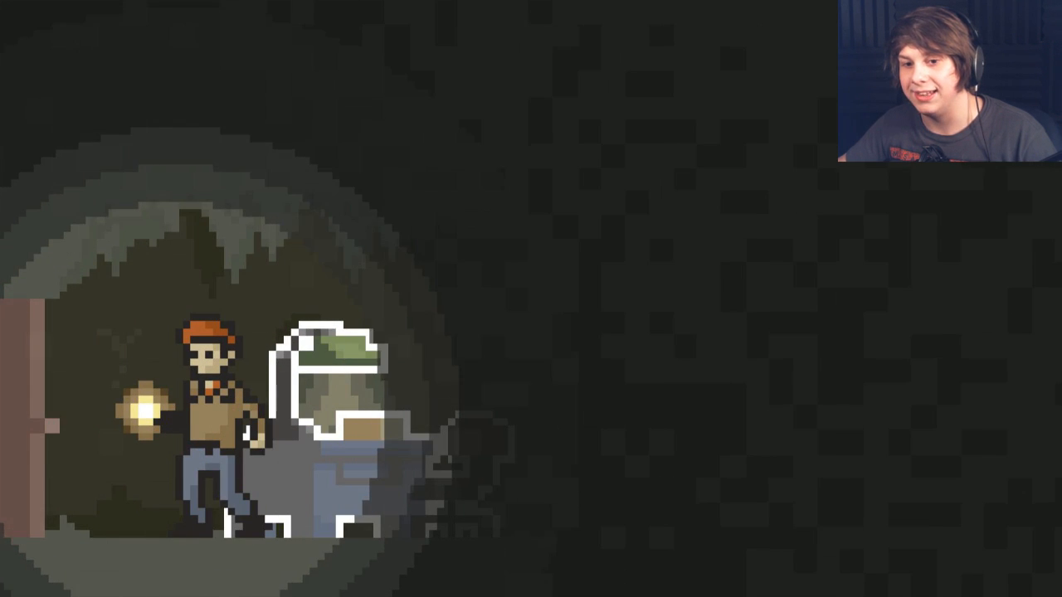
key("Right")
key("space")
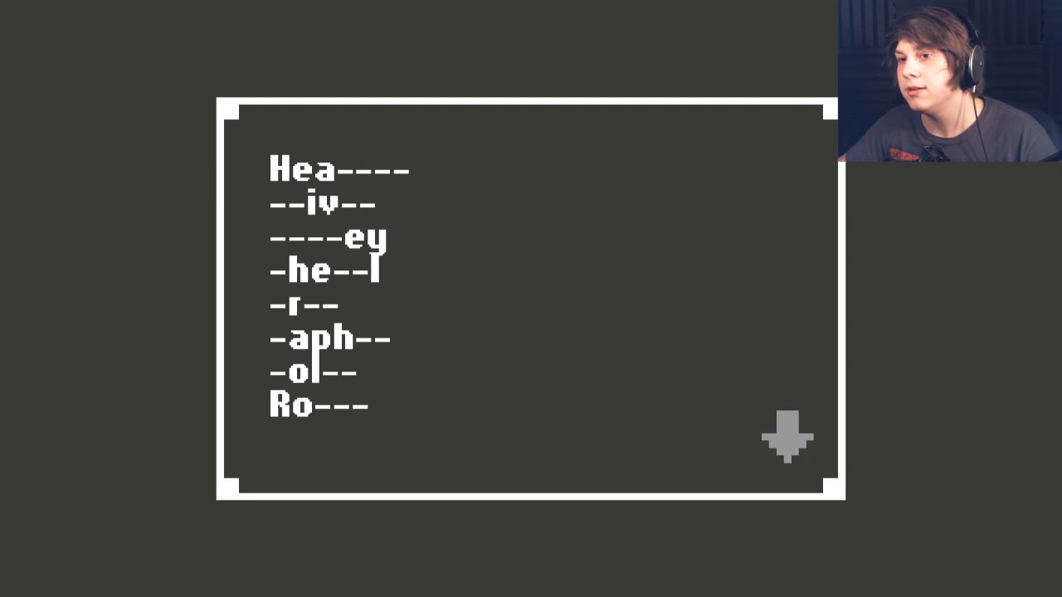
key("space")
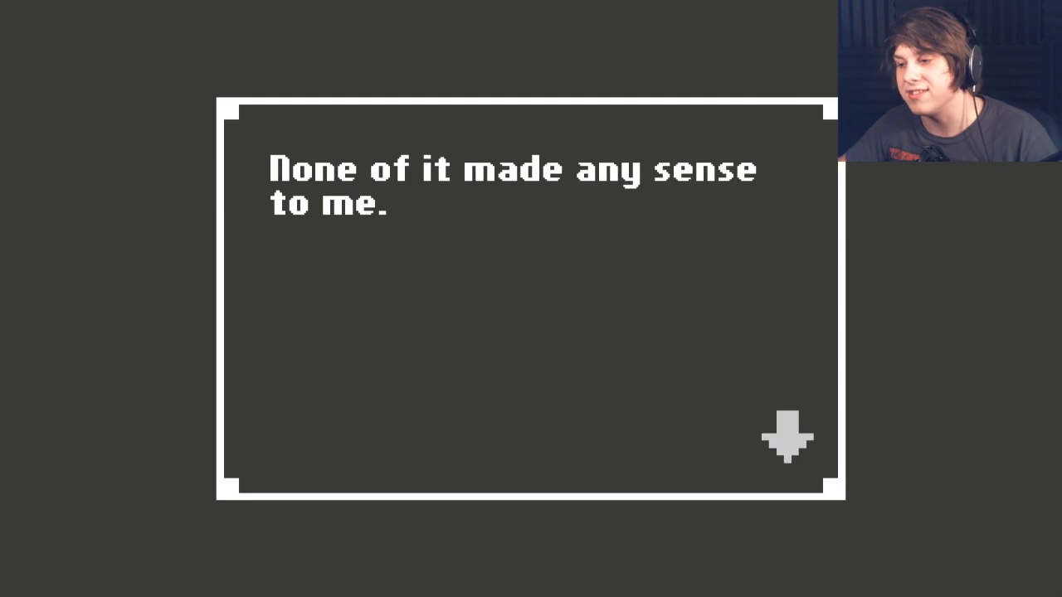
key("Down")
key("Left")
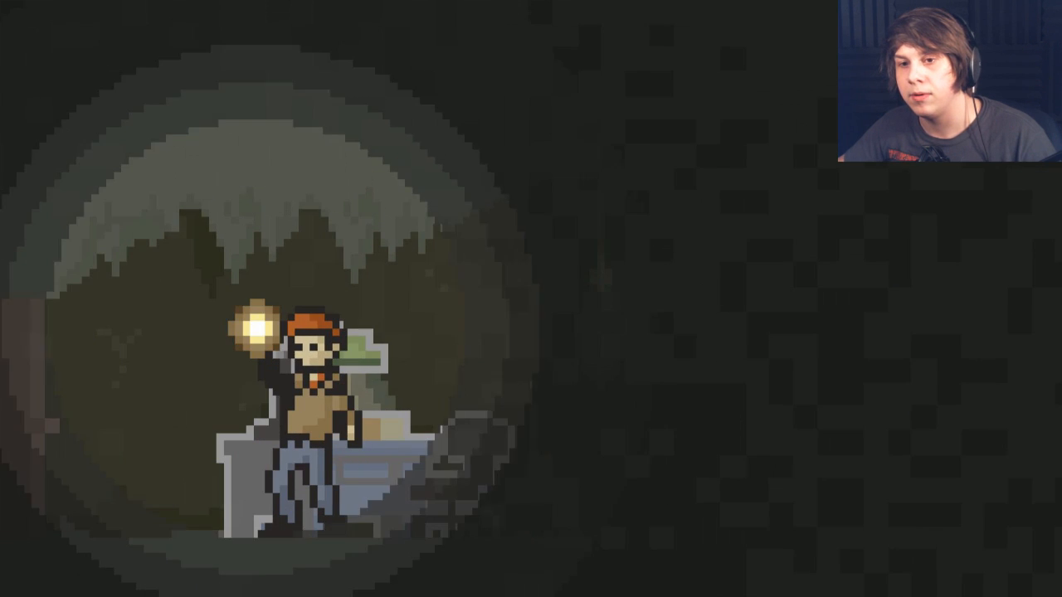
key("Right")
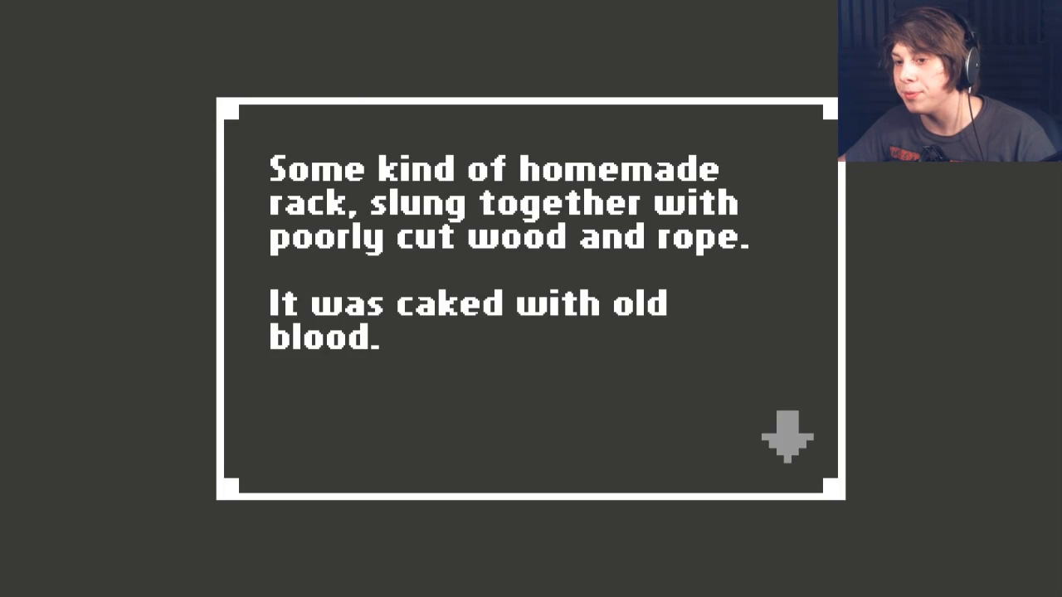
key("Down")
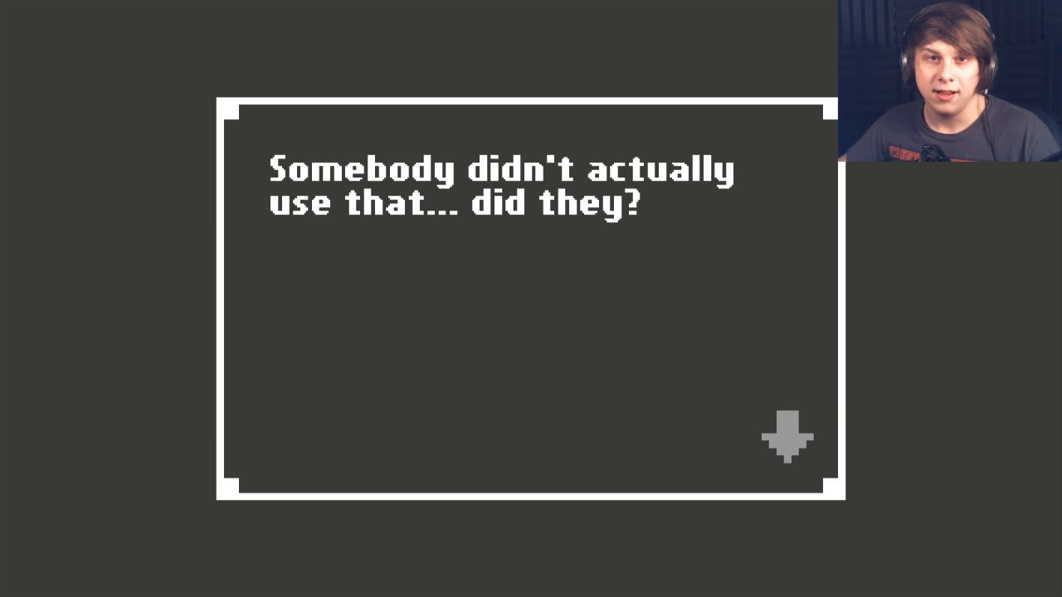
key("Down")
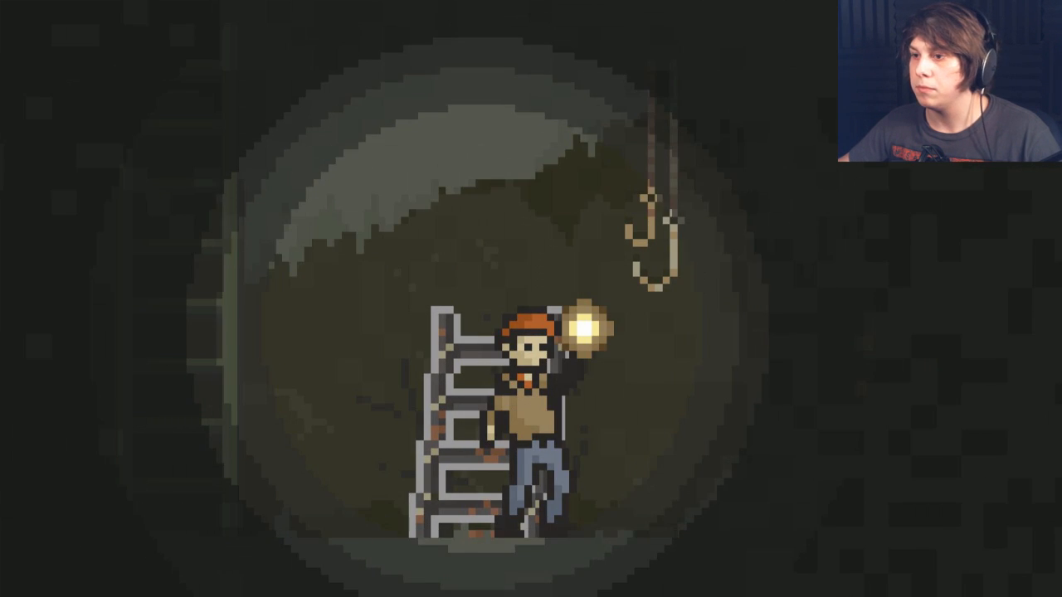
key("Down")
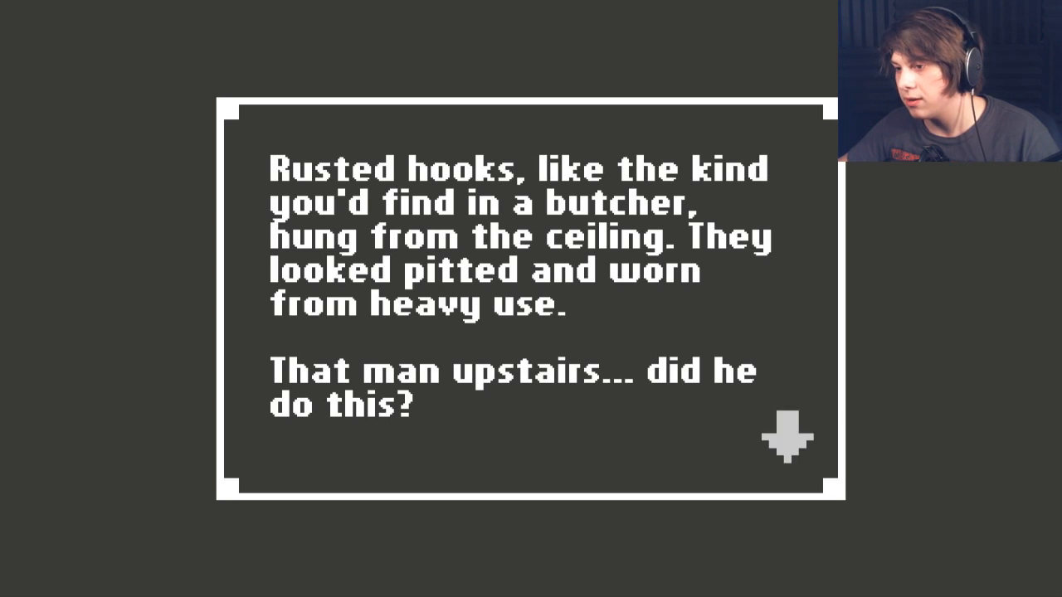
key("space")
key("Right")
key("space")
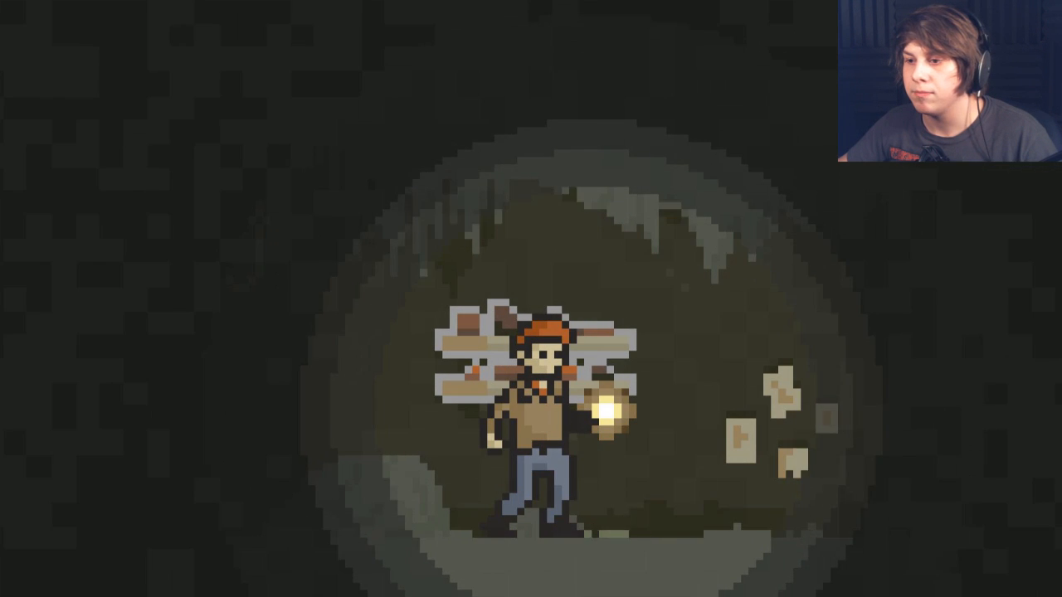
key("Right")
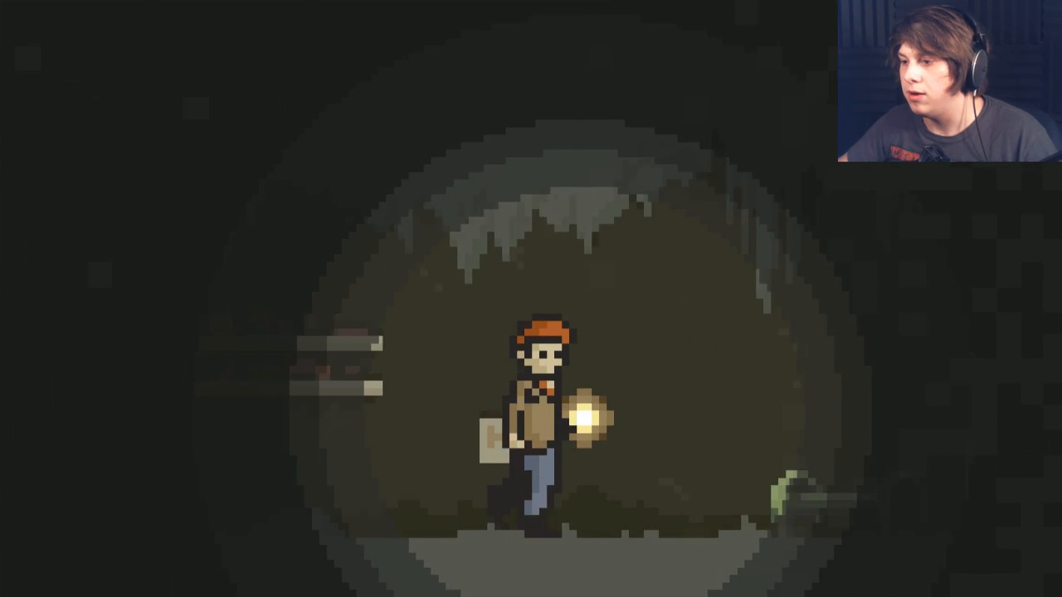
key("Right")
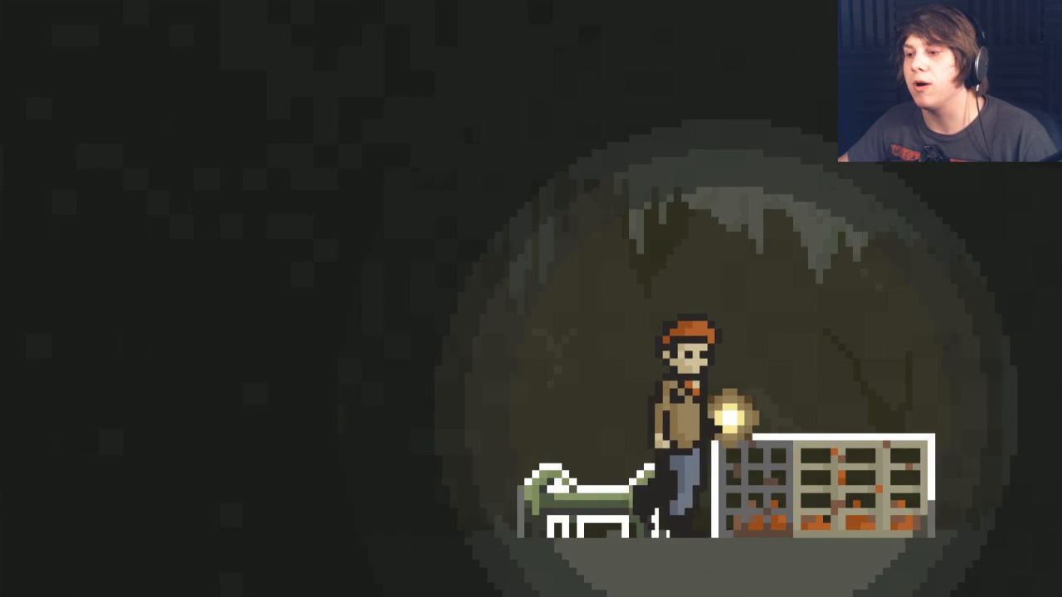
key("Return")
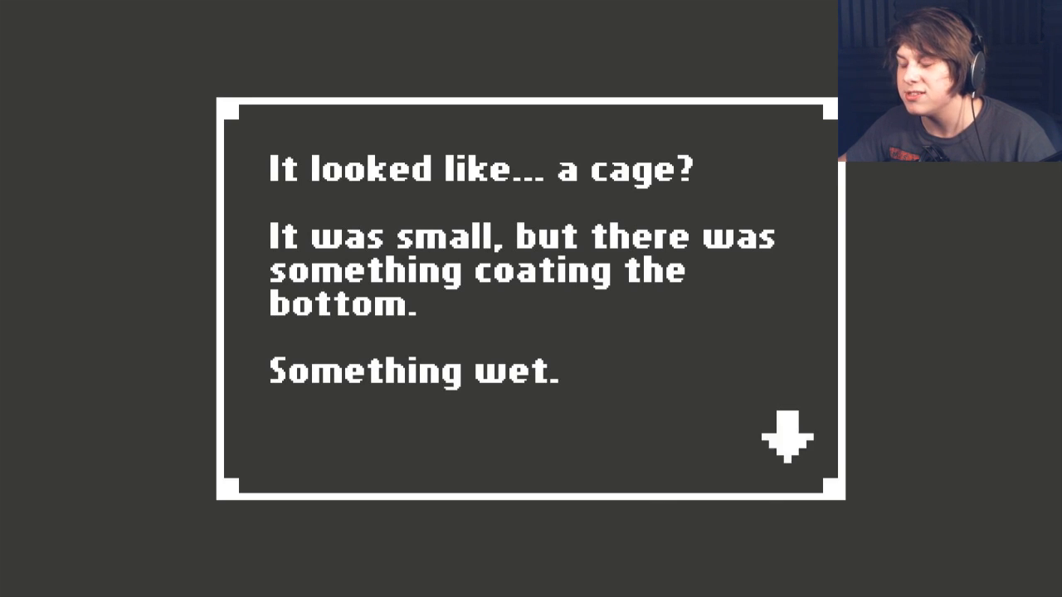
key("Return")
key("Left")
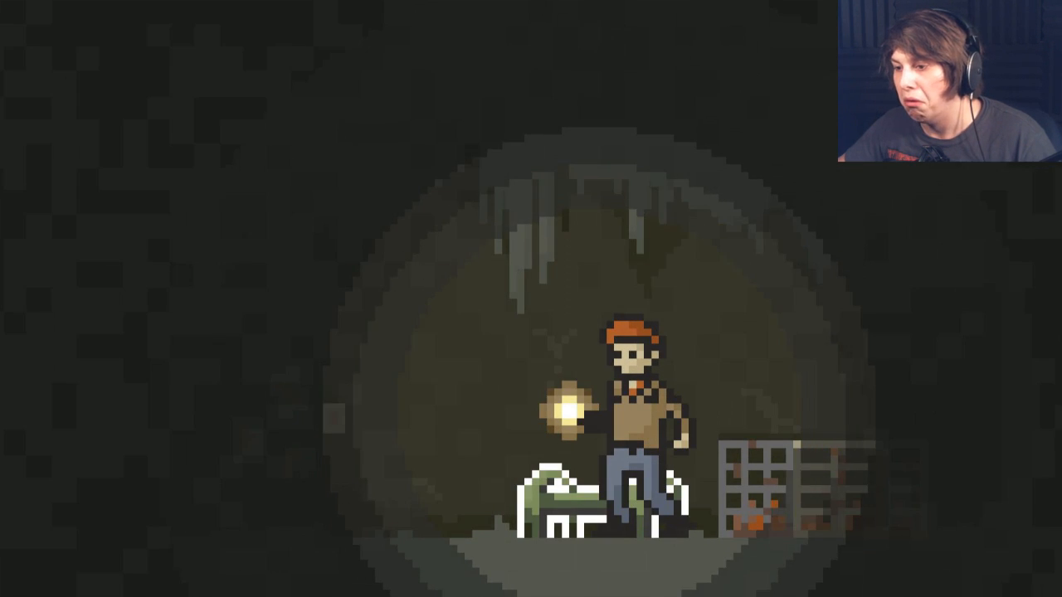
key("Left")
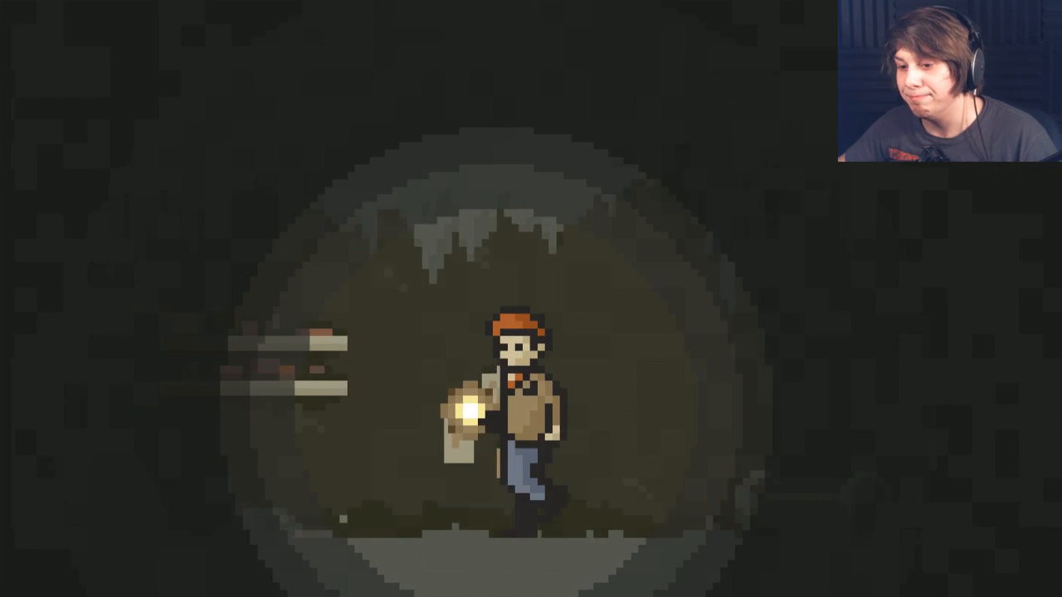
key("Left")
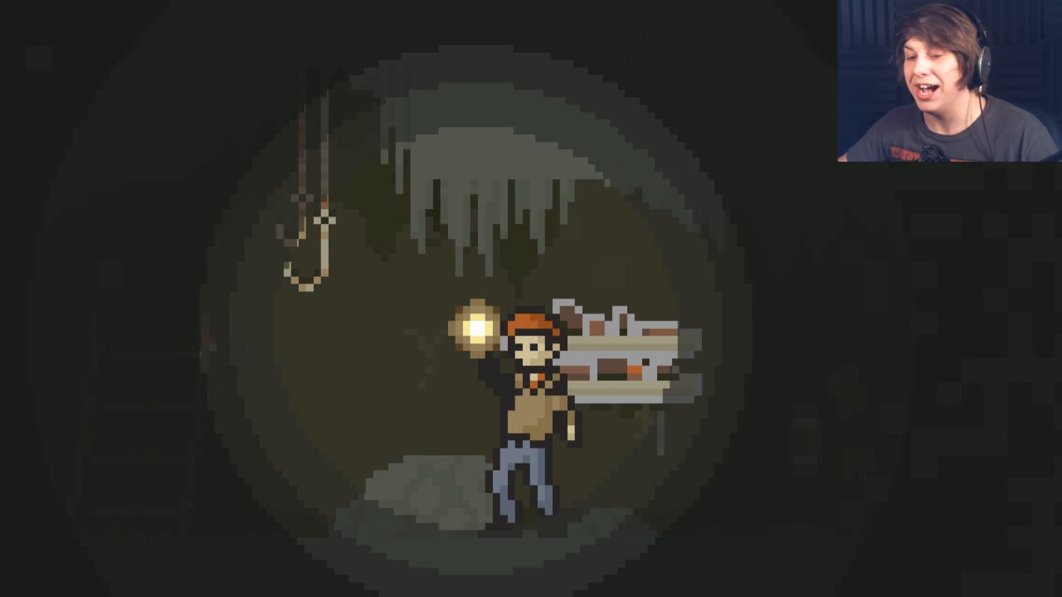
key("Left")
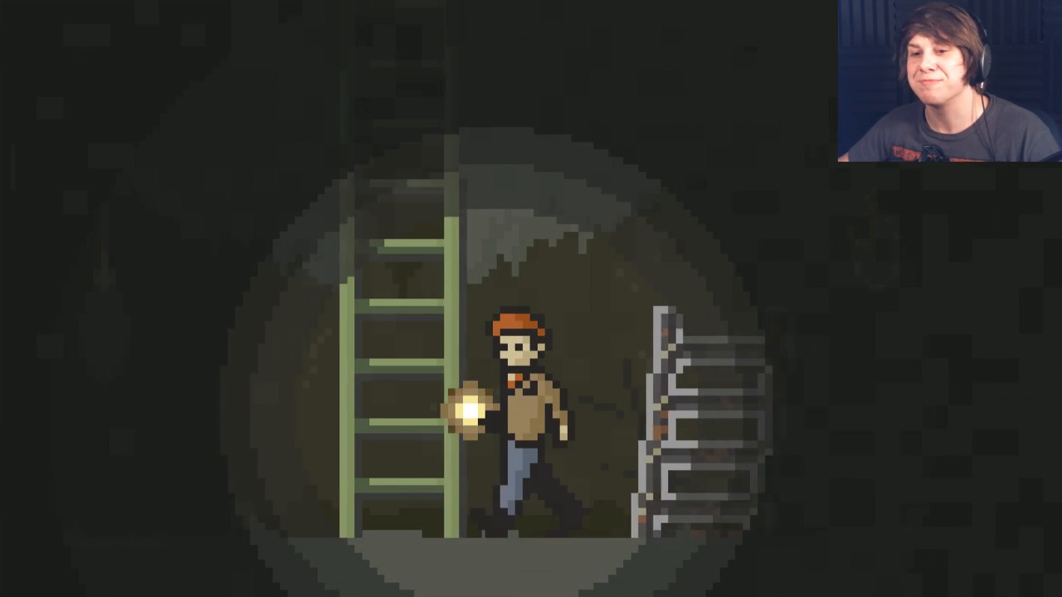
key("Left")
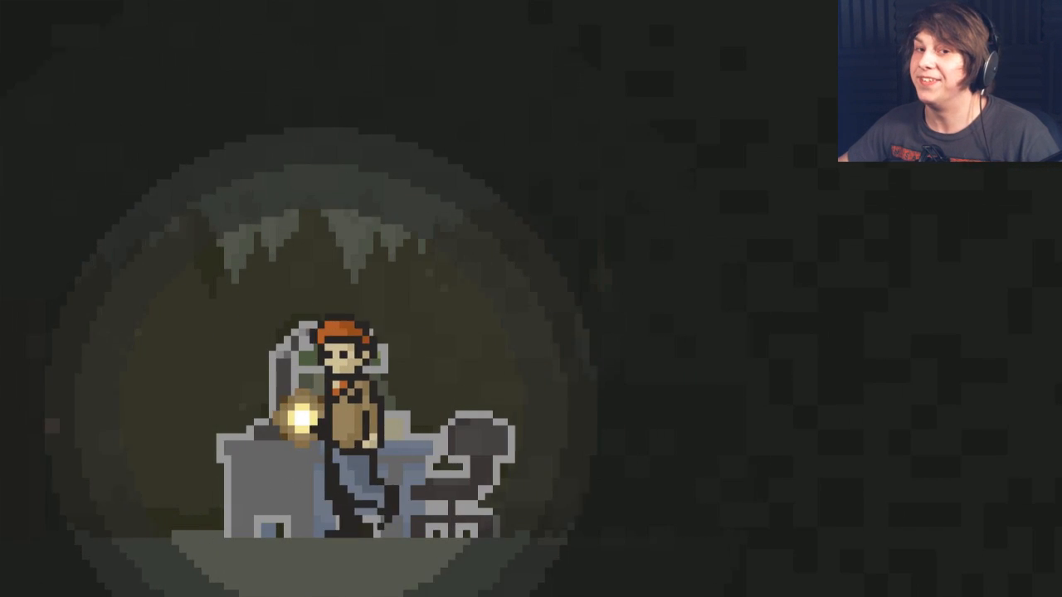
key("Left")
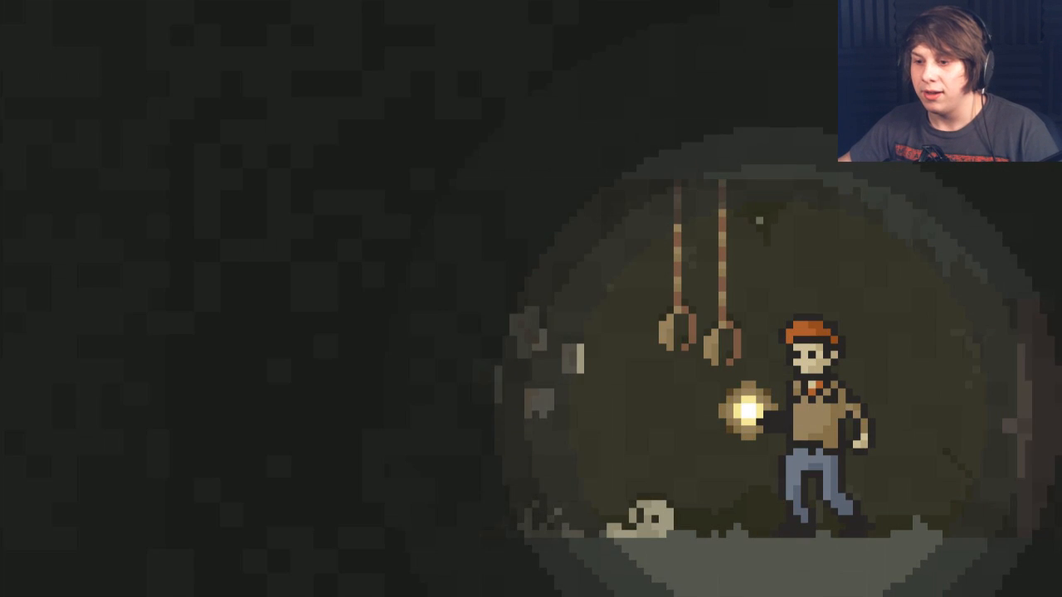
key("Left")
key("Return")
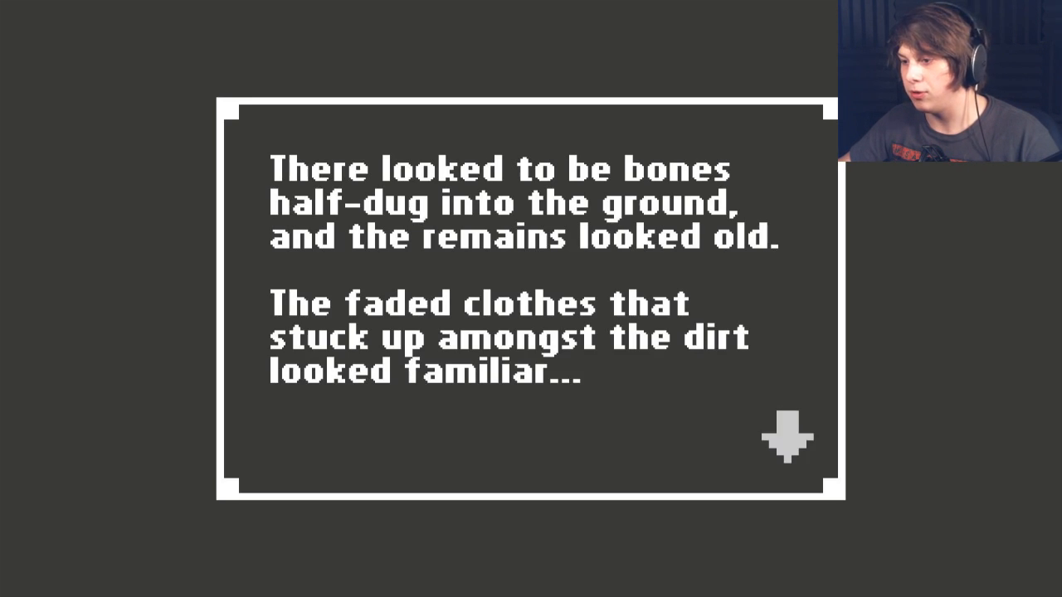
key("Return")
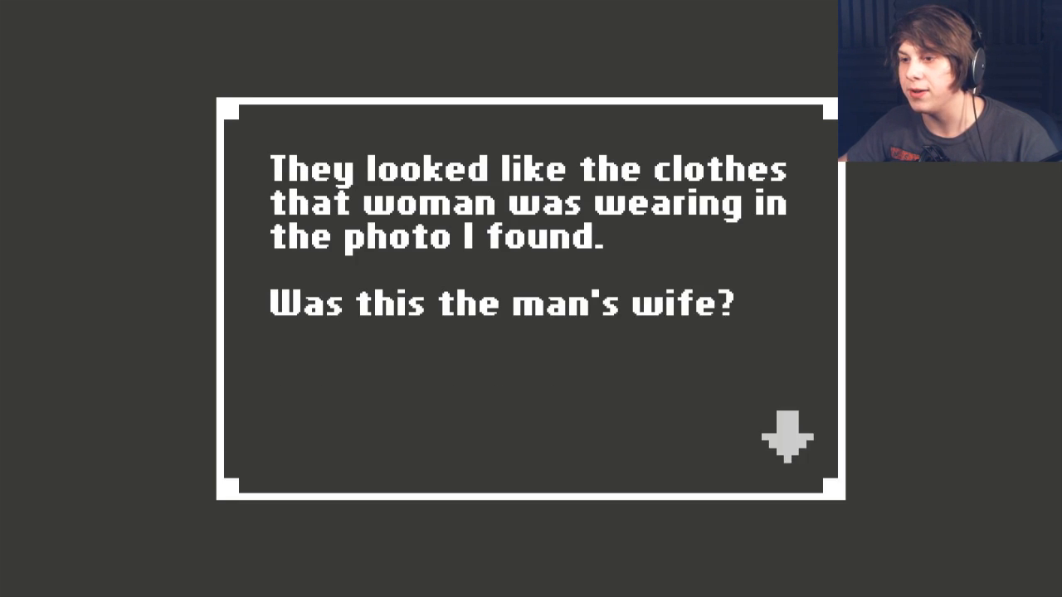
key("Return")
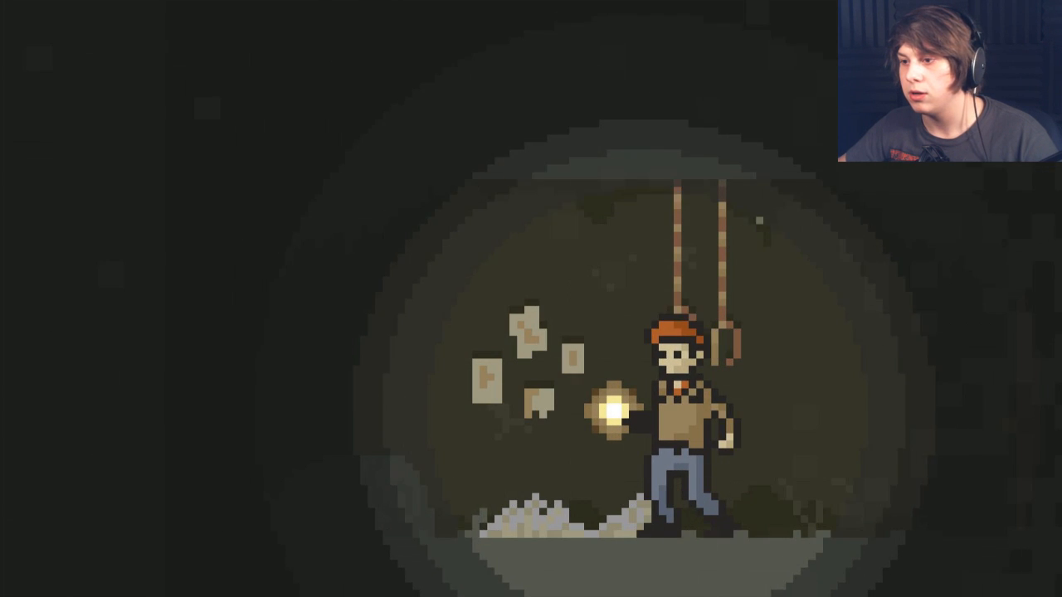
key("Up")
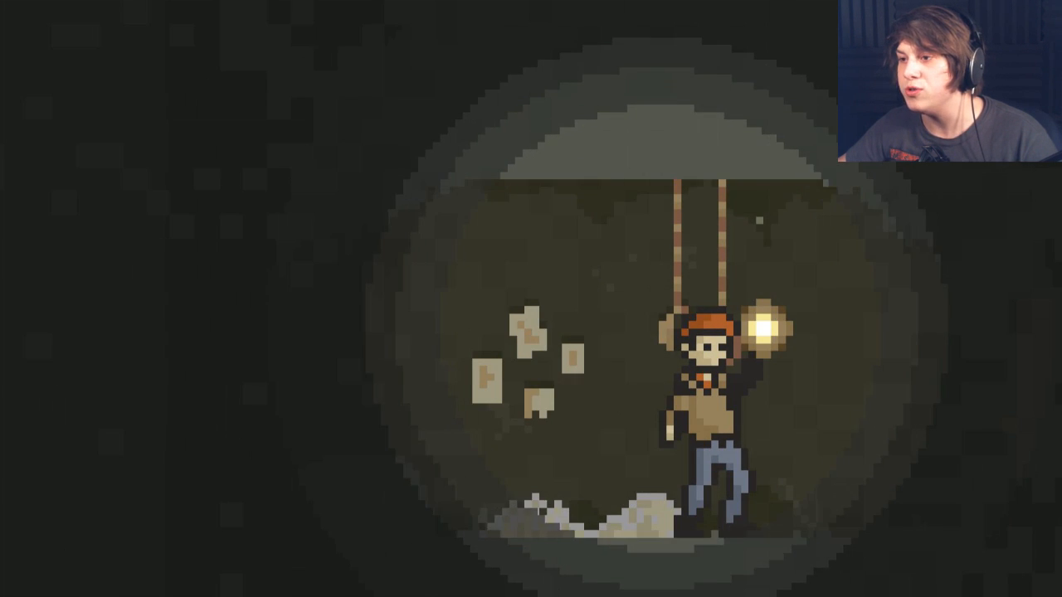
key("Left")
key("Left")
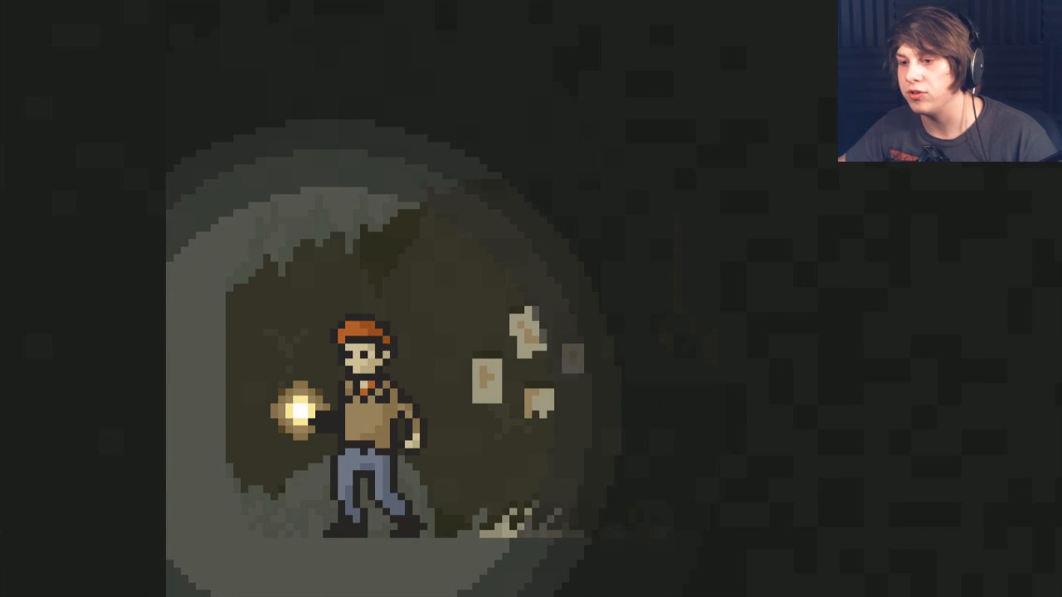
key("Right")
key("Up")
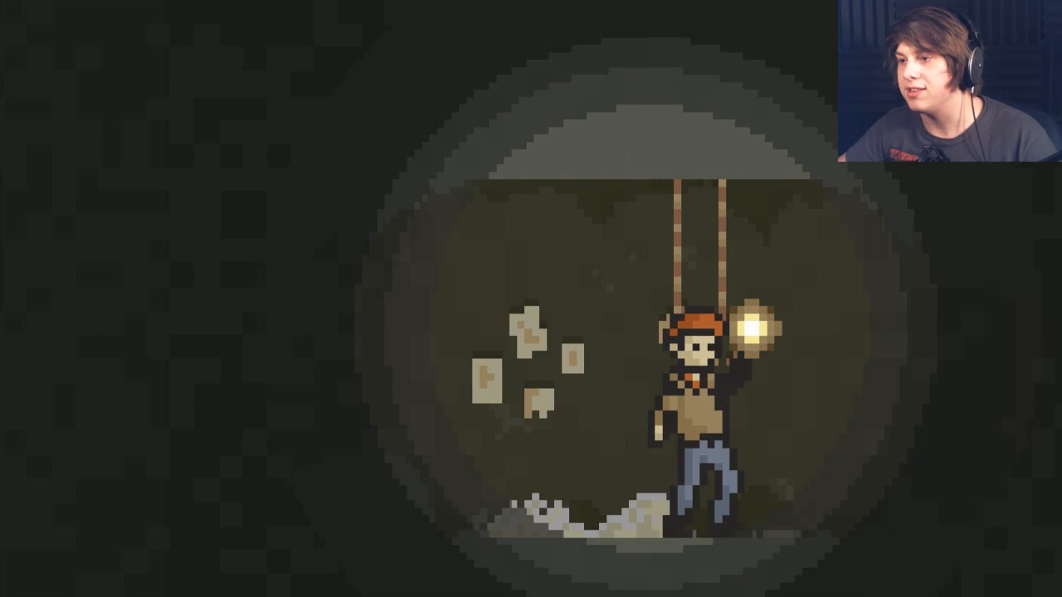
key("Right")
key("Right")
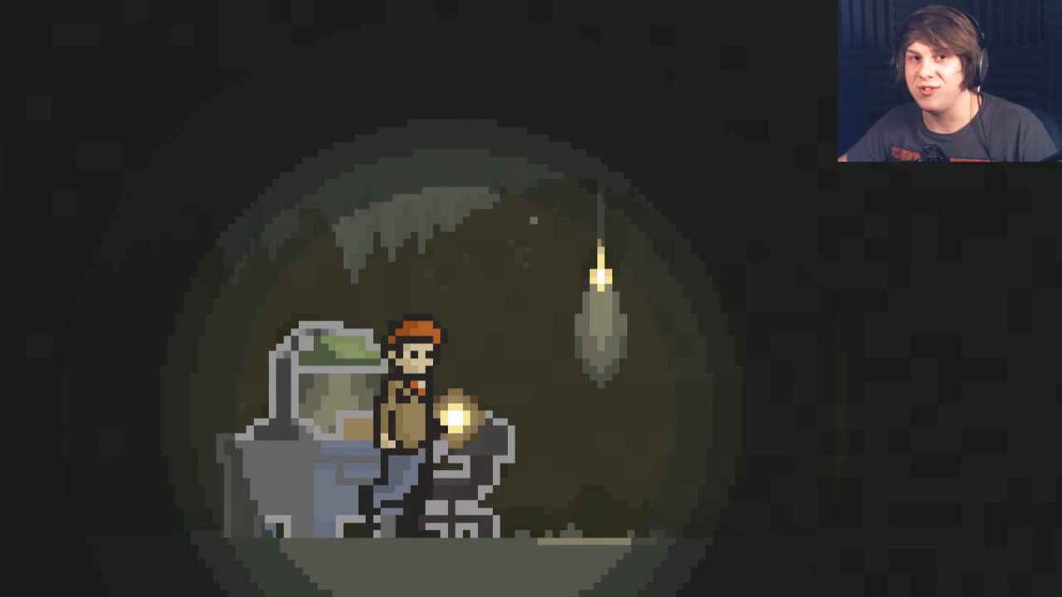
key("Right")
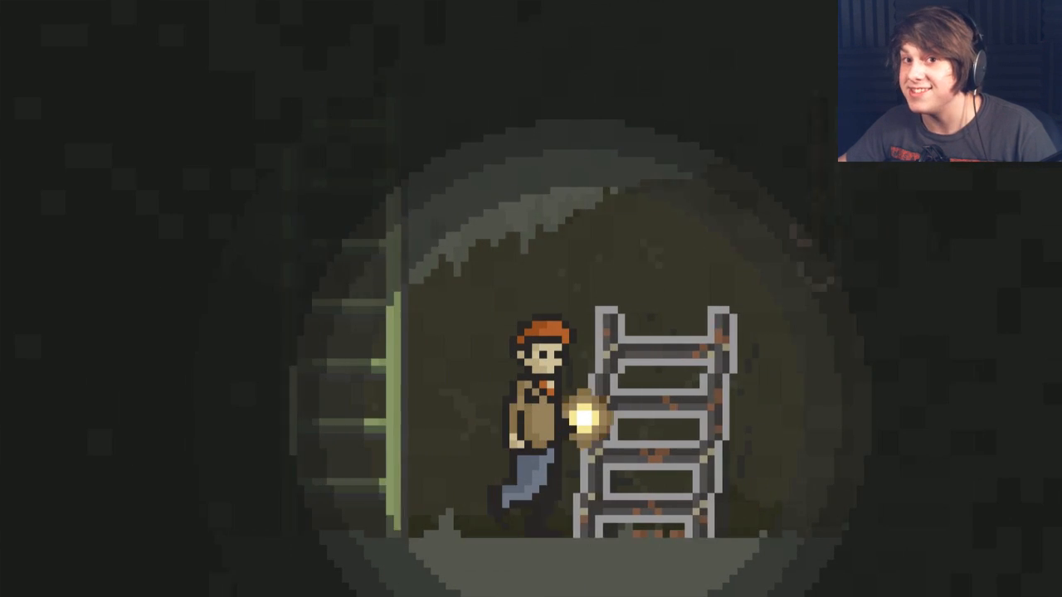
key("Right")
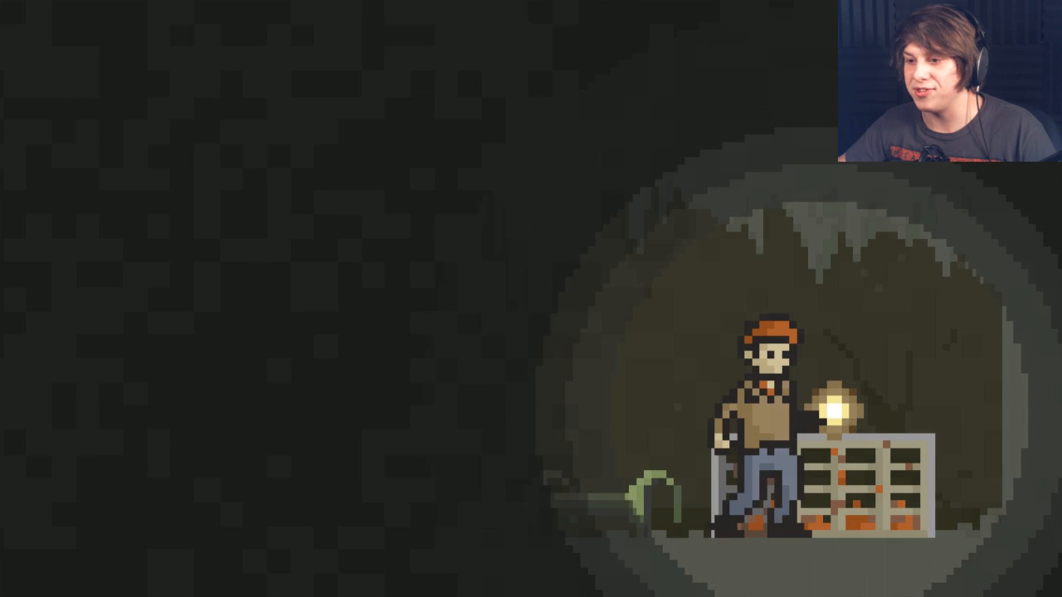
key("Left")
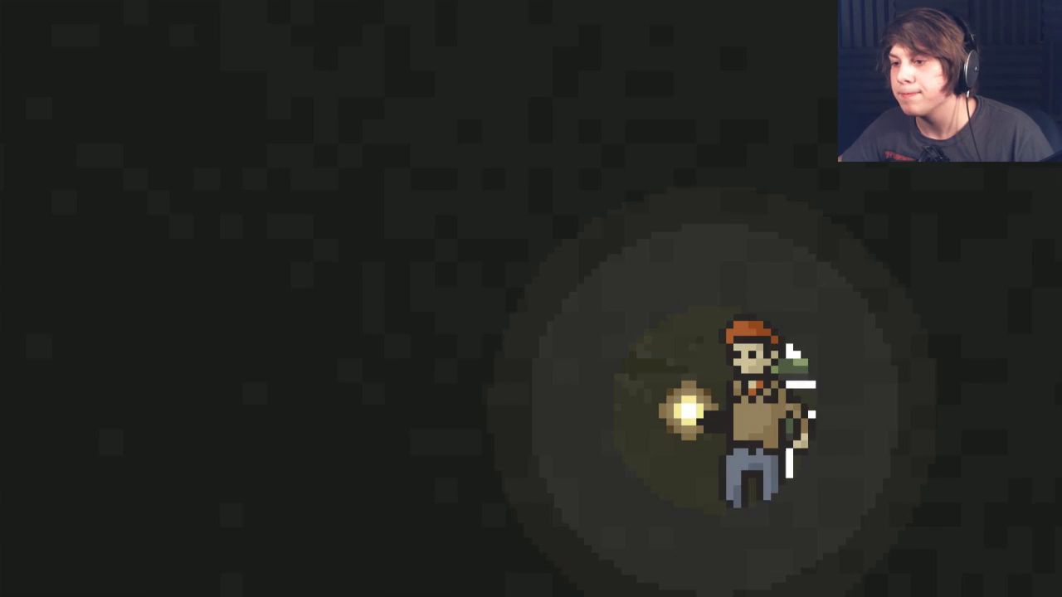
key("Left")
key("Left")
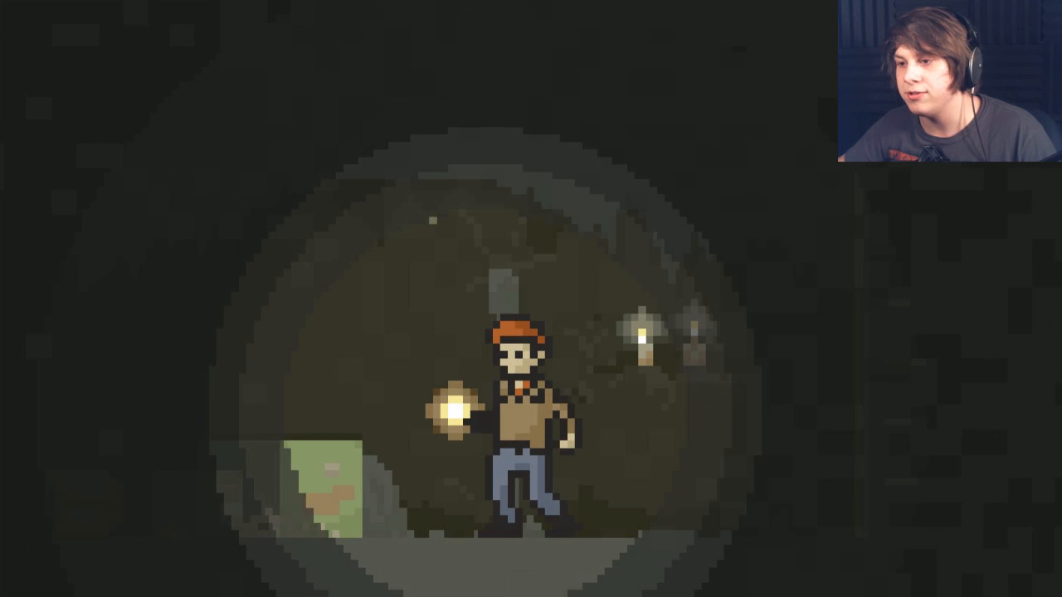
key("Return")
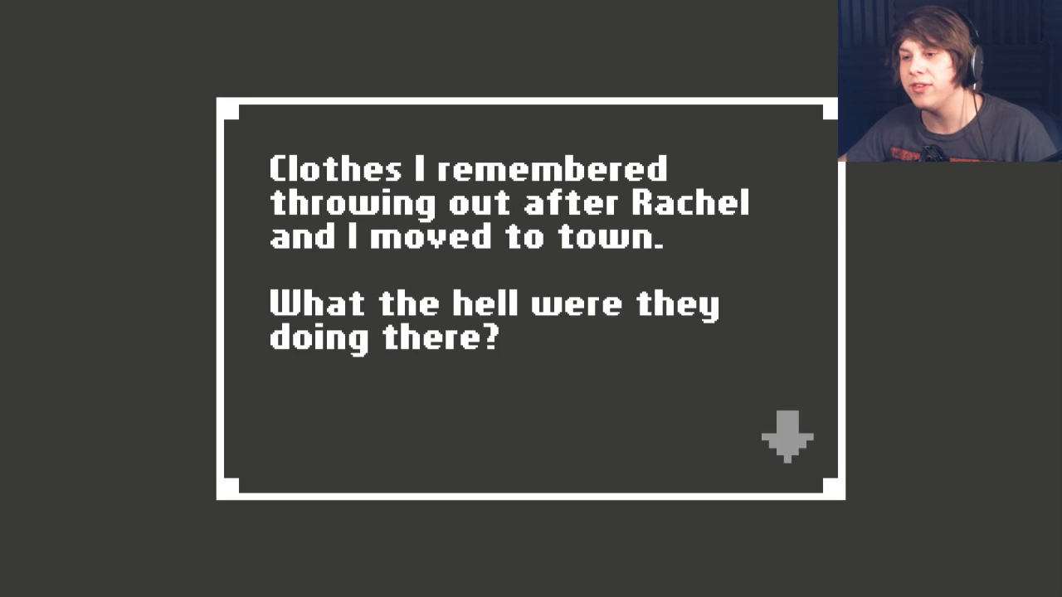
key("Return")
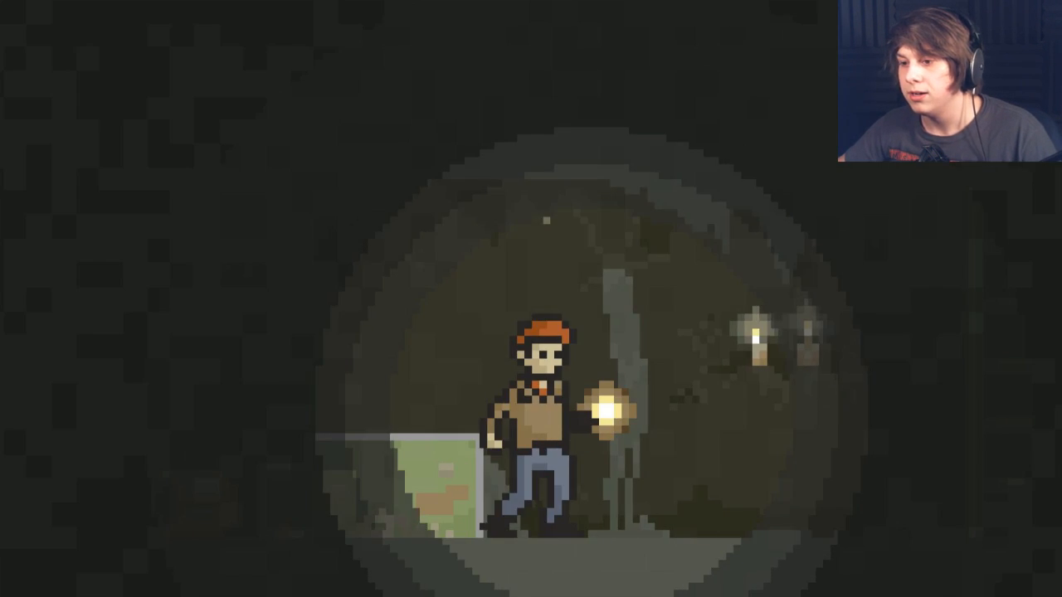
key("Left")
key("Left")
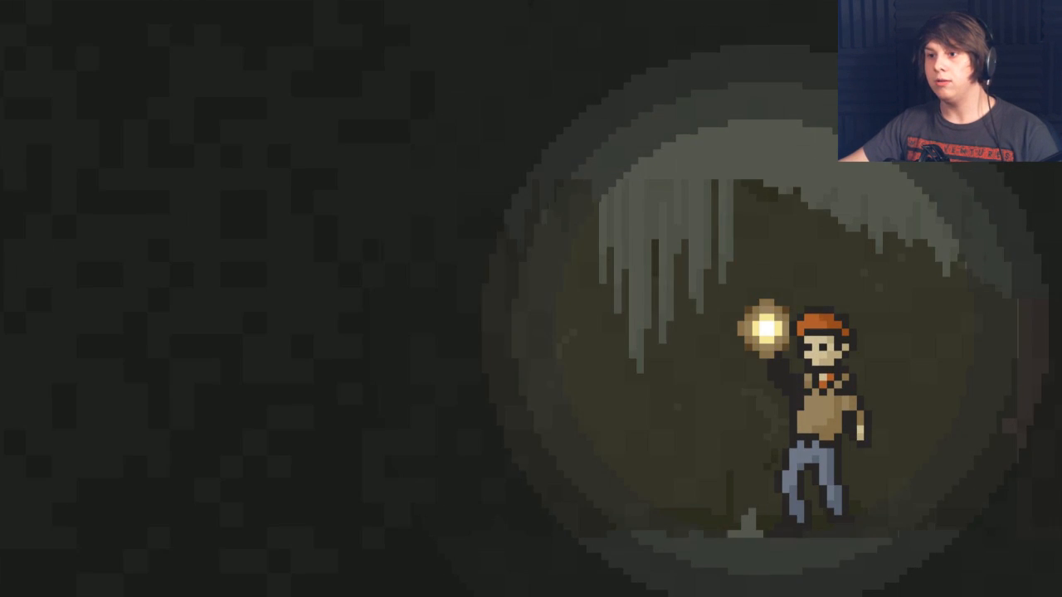
key("Left")
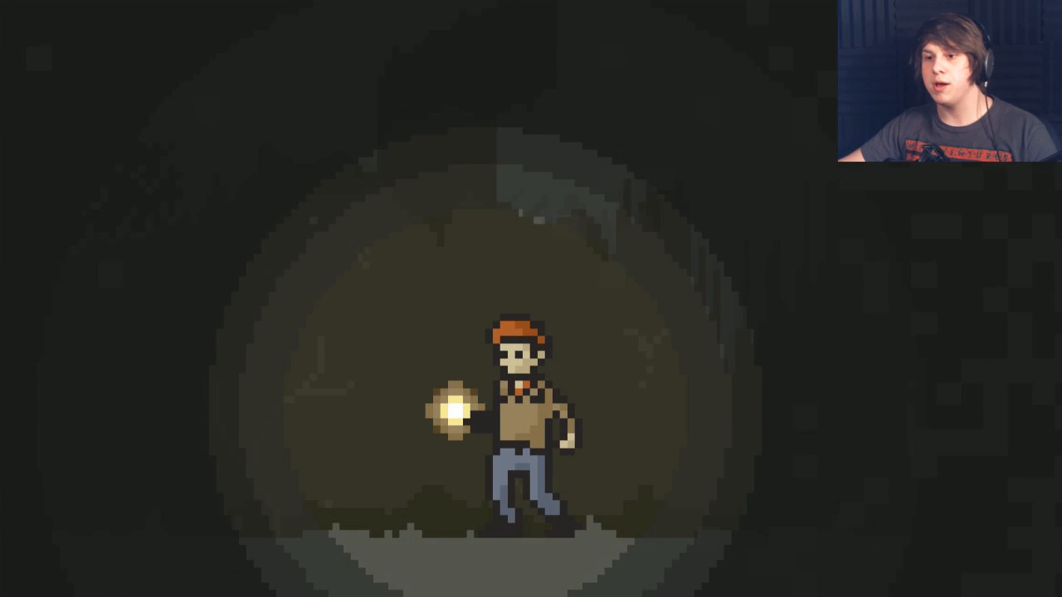
key("Up")
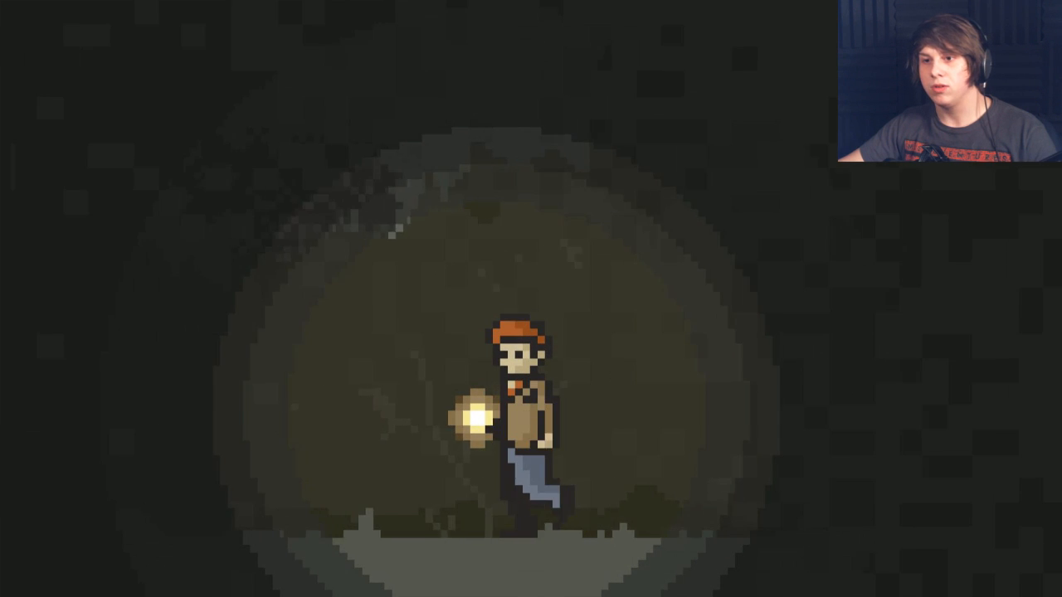
key("Up")
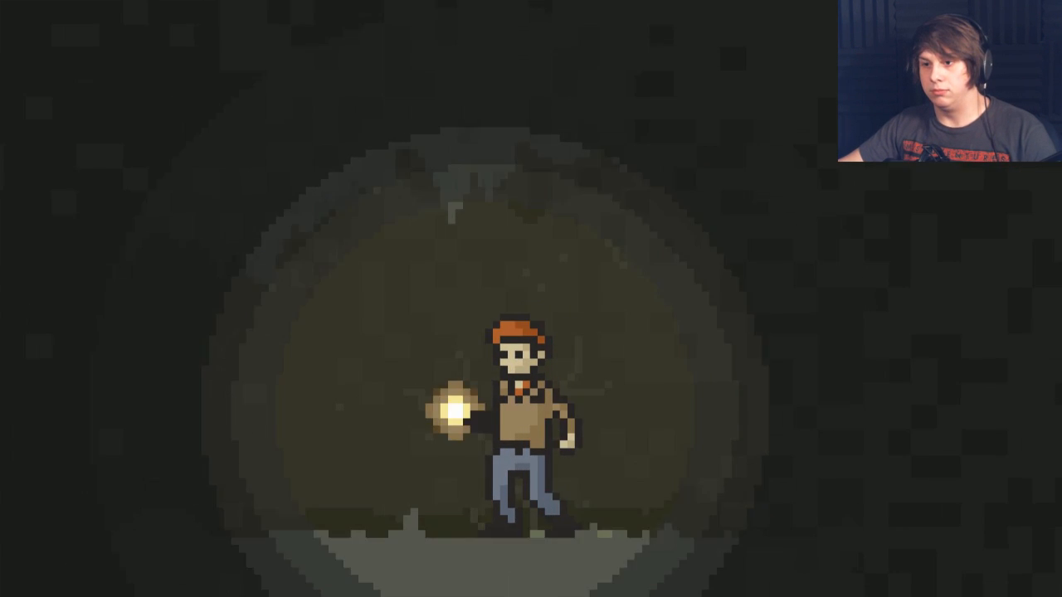
key("Right")
key("Left")
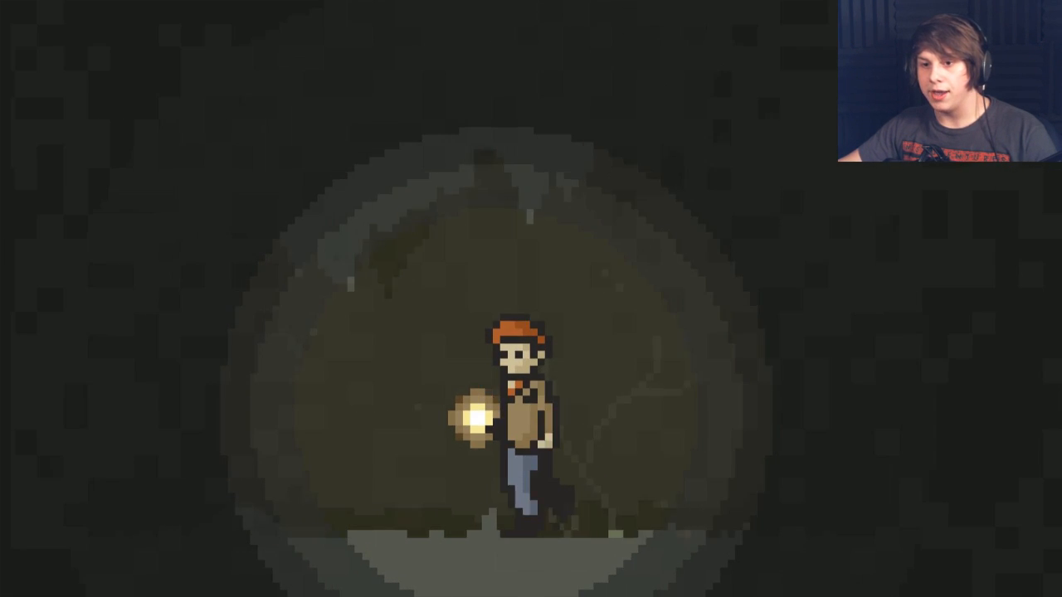
key("Left")
key("Left")
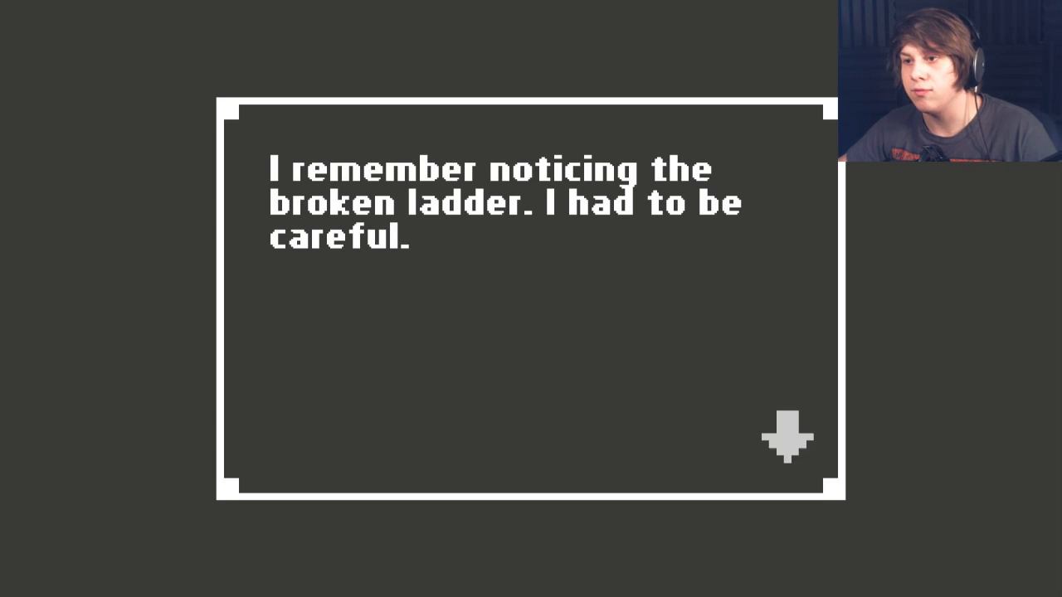
key("Return")
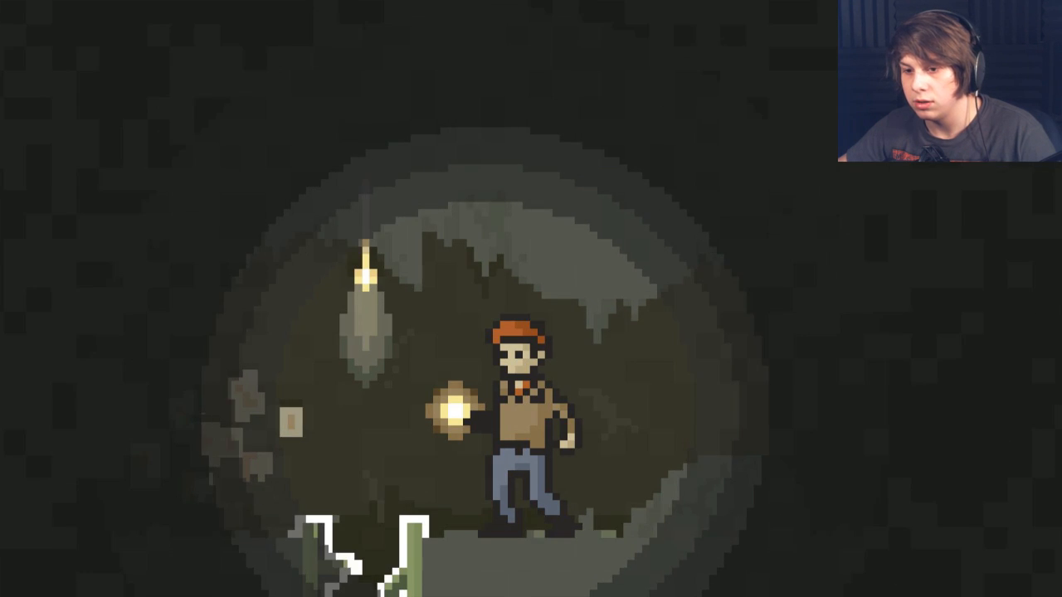
key("Left")
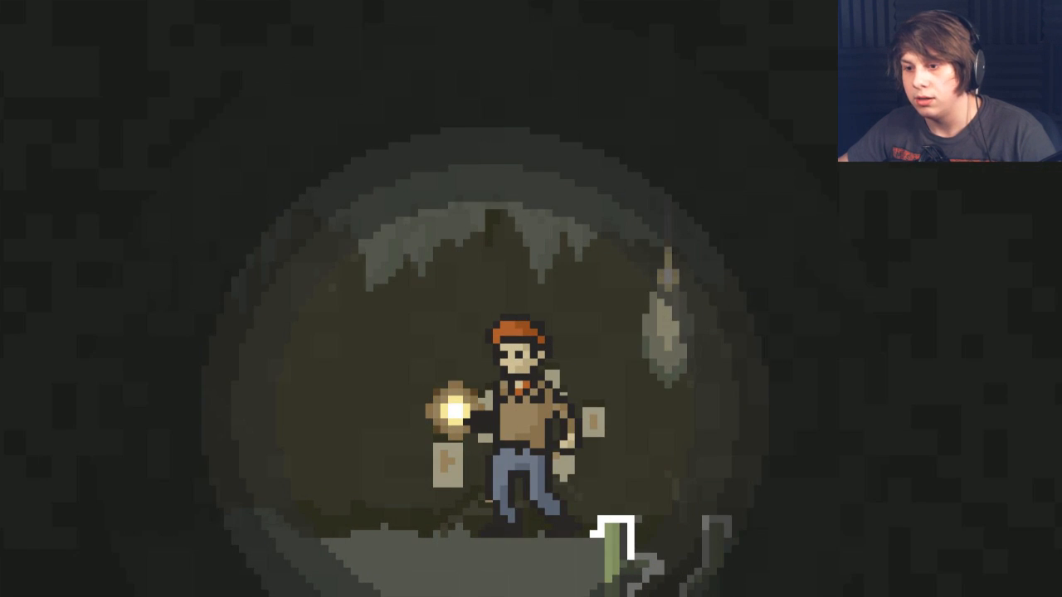
key("Right")
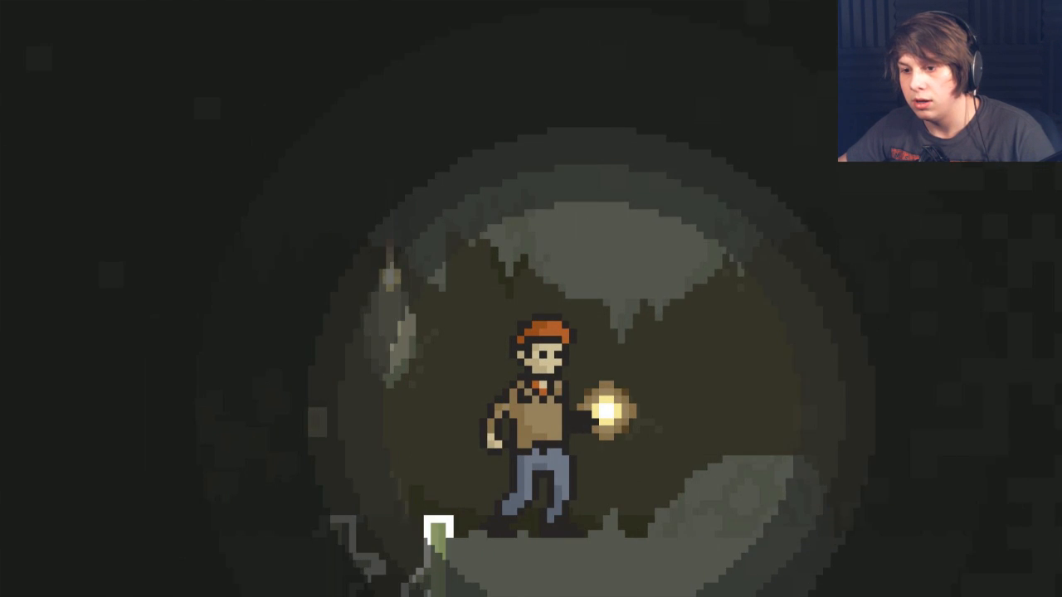
key("Left")
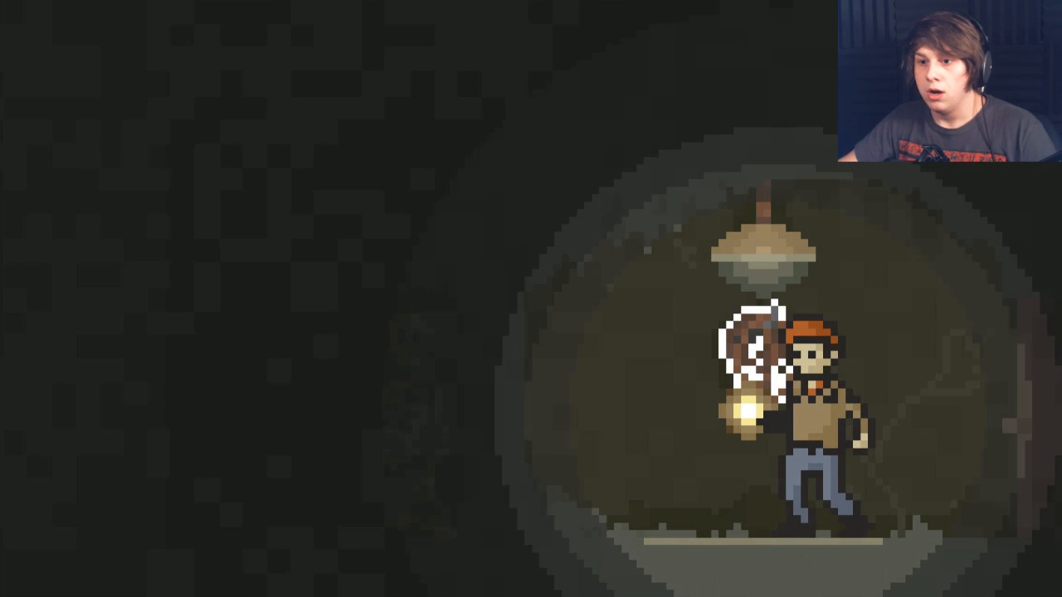
key("Return")
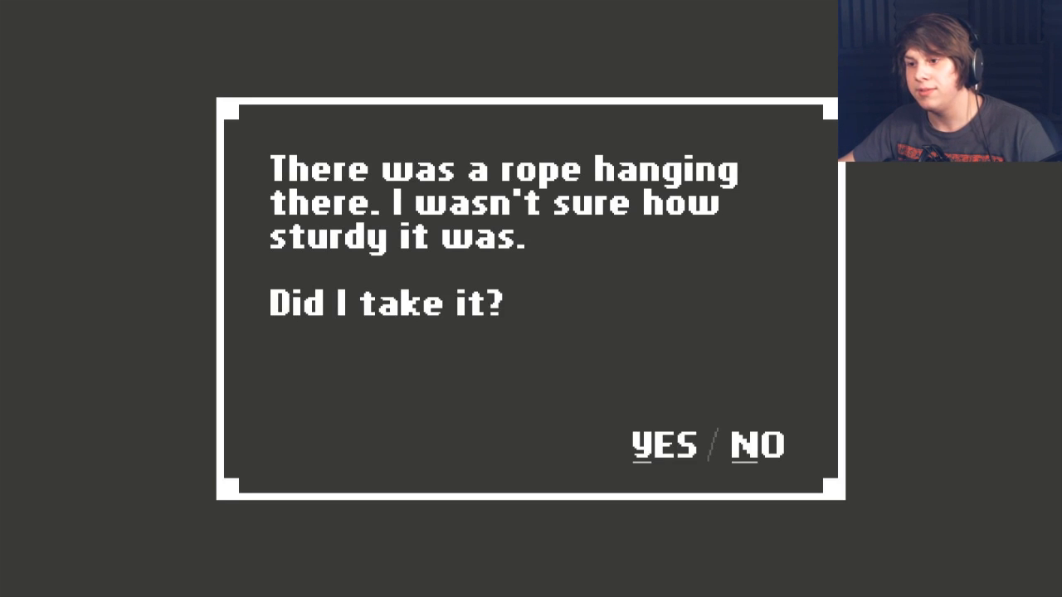
key("Return")
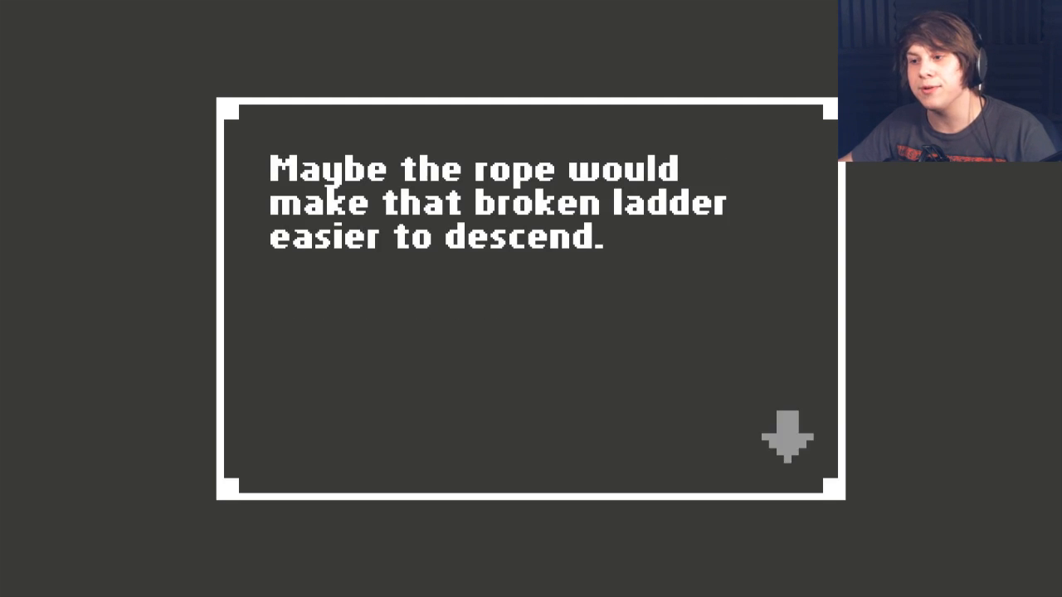
key("Return")
key("Left")
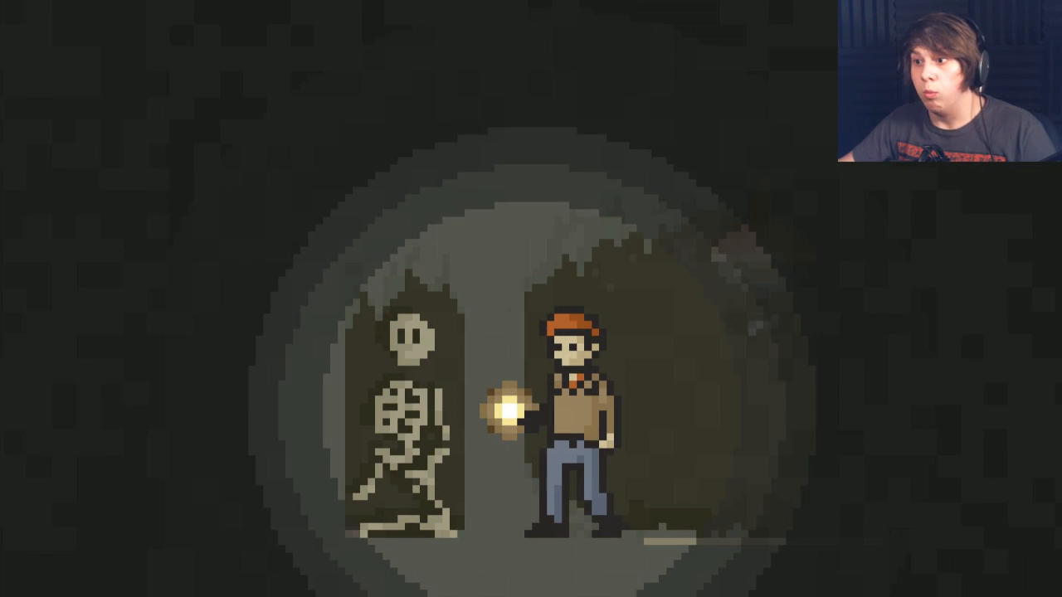
key("Right")
key("Right")
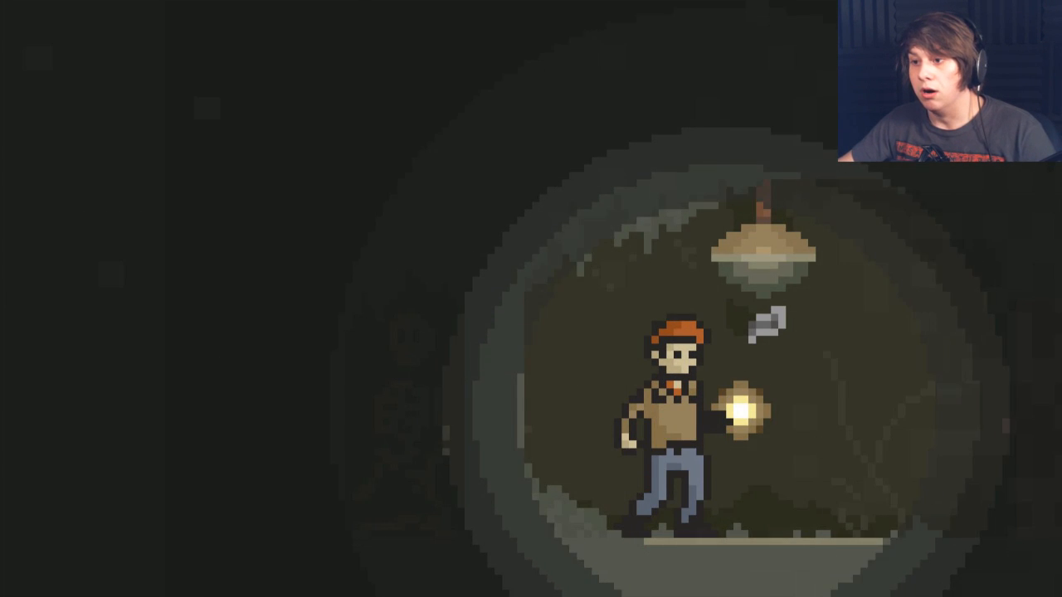
key("Up")
key("Left")
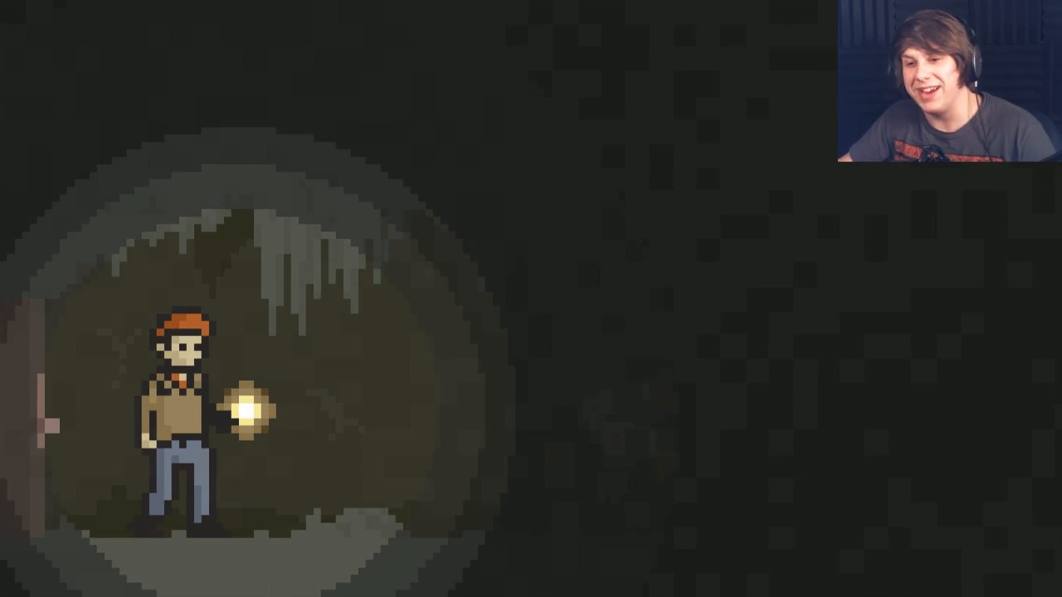
key("Right")
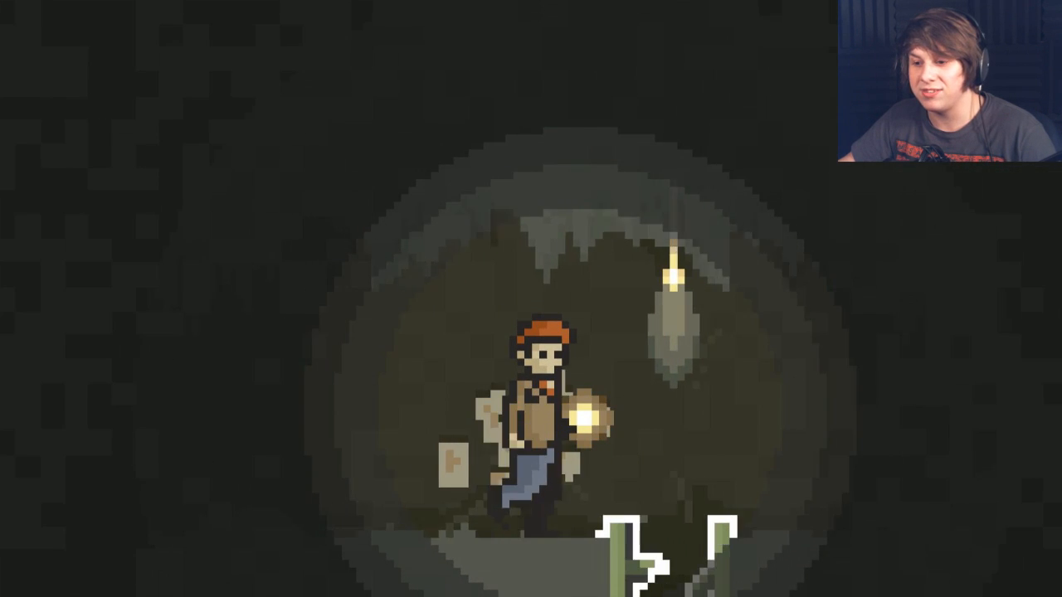
key("Up")
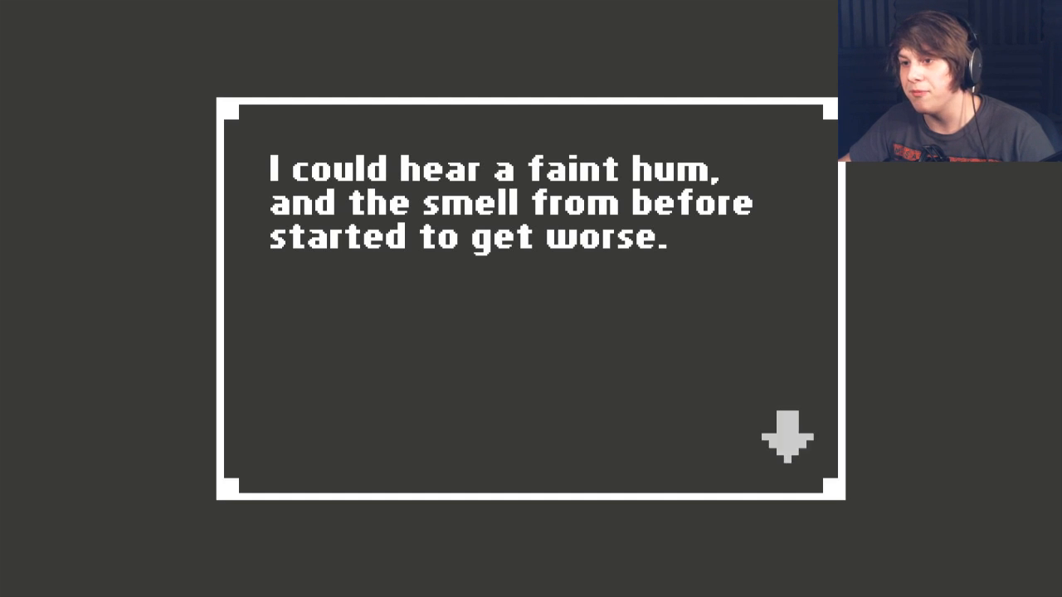
key("Return")
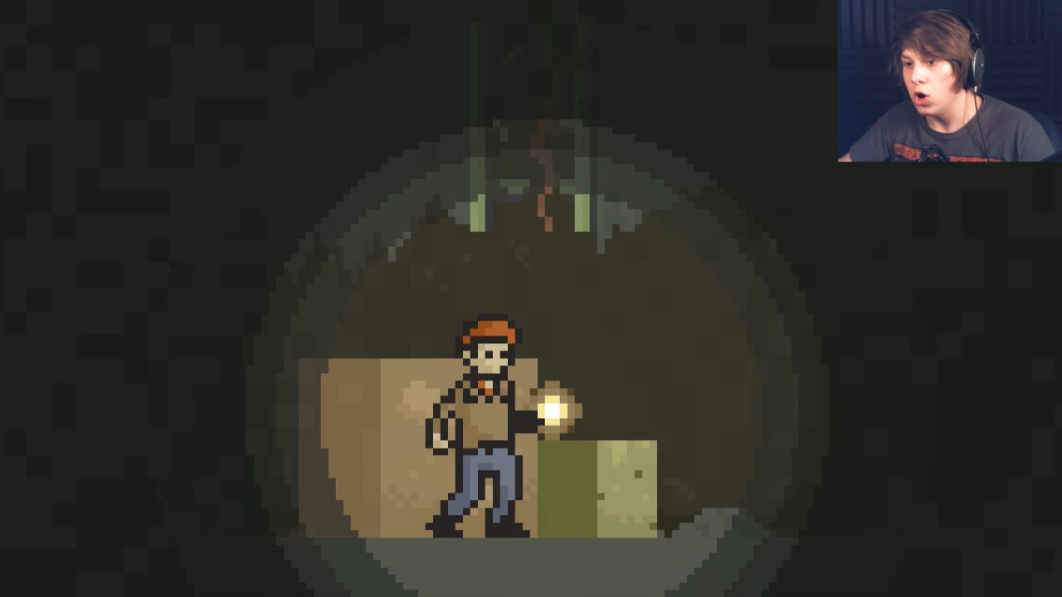
key("Left")
key("Right")
key("Up")
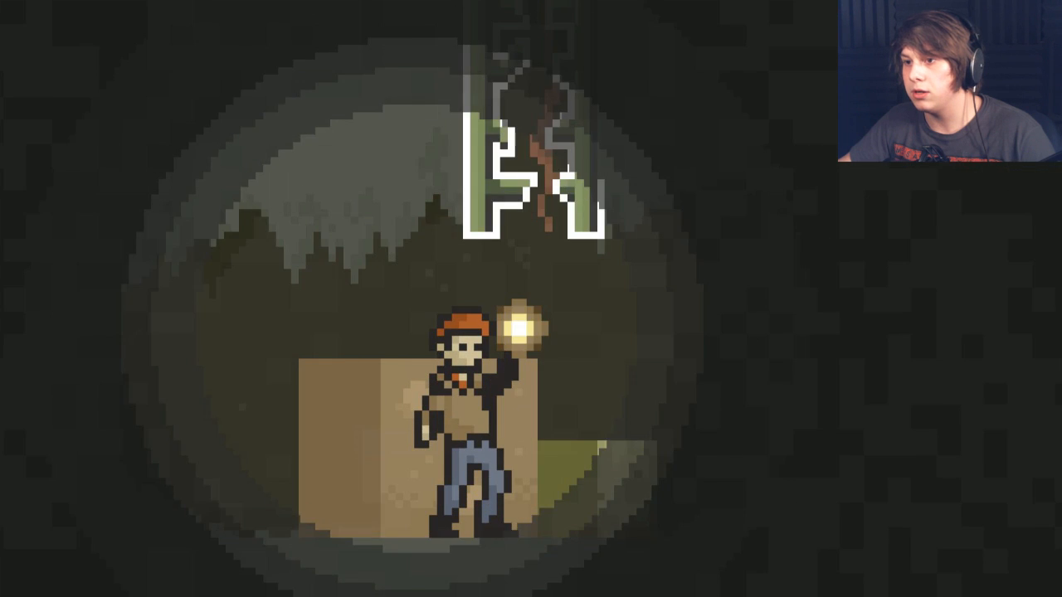
key("Right")
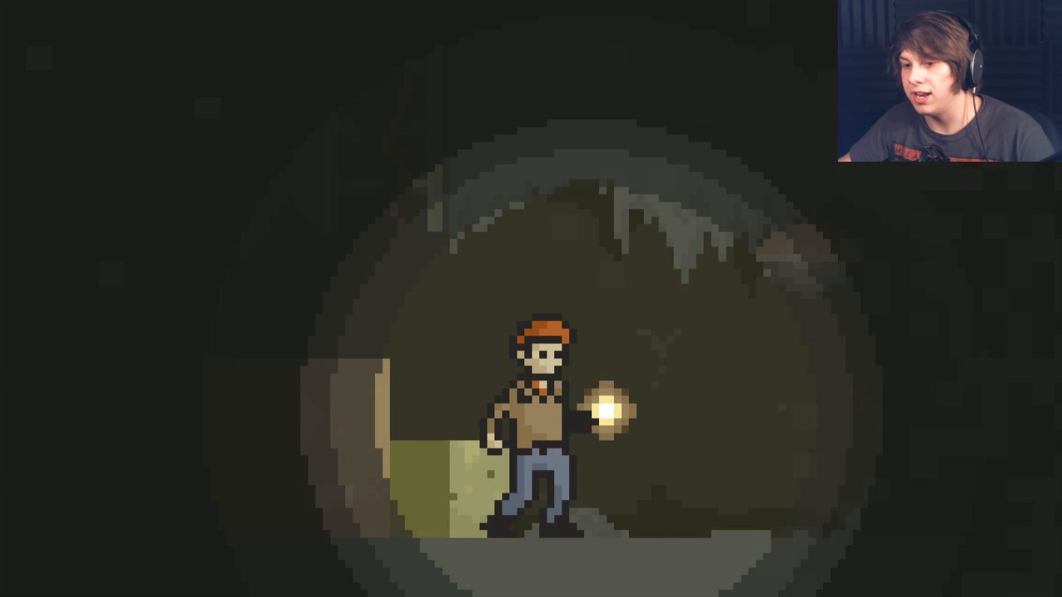
key("Left")
key("Left")
key("Right")
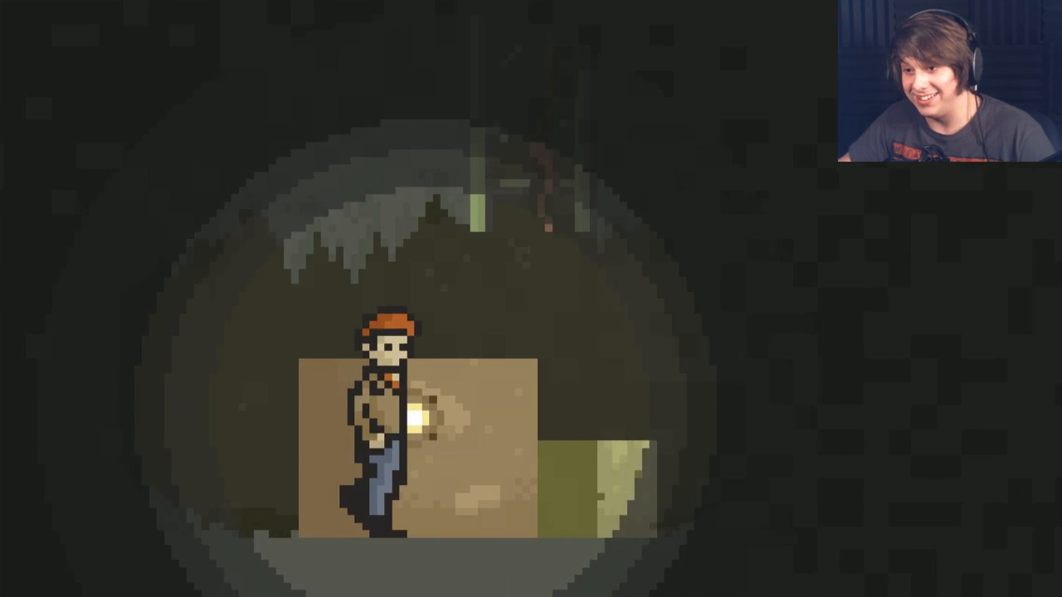
key("Right")
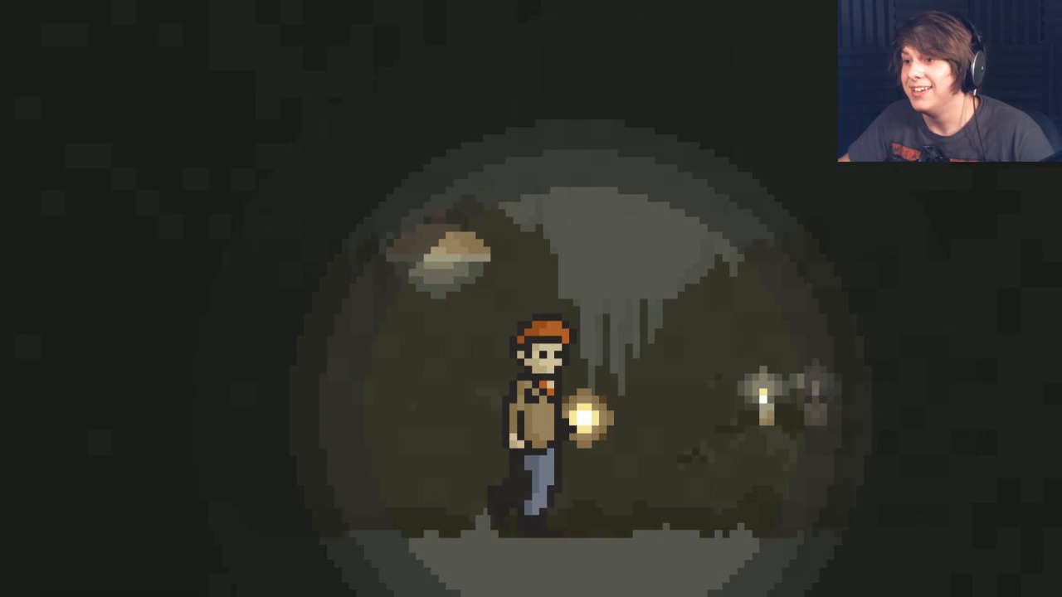
key("Right")
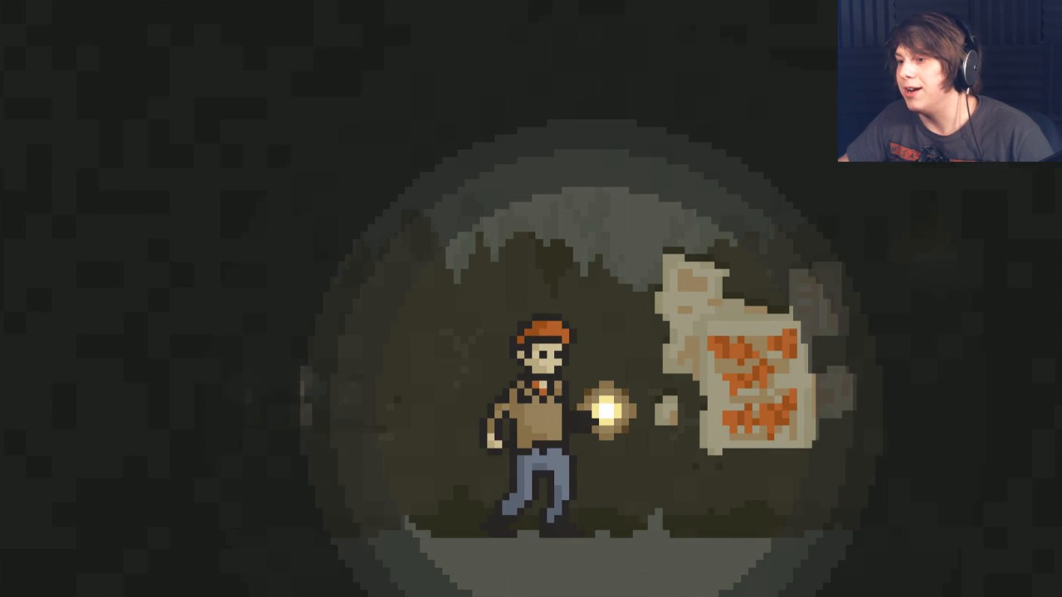
key("Return")
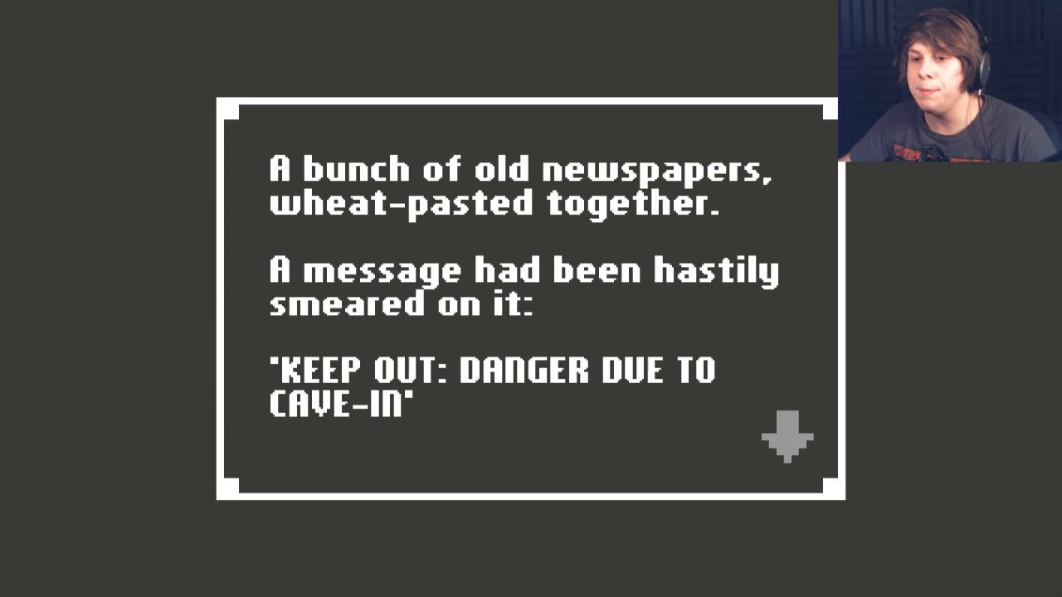
key("Return")
key("Right")
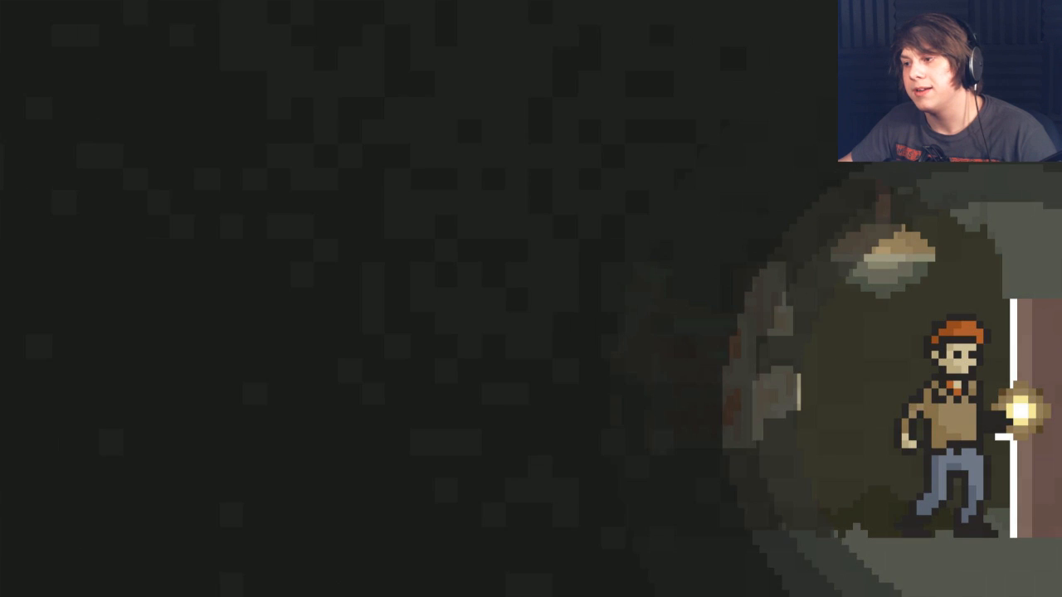
key("Return")
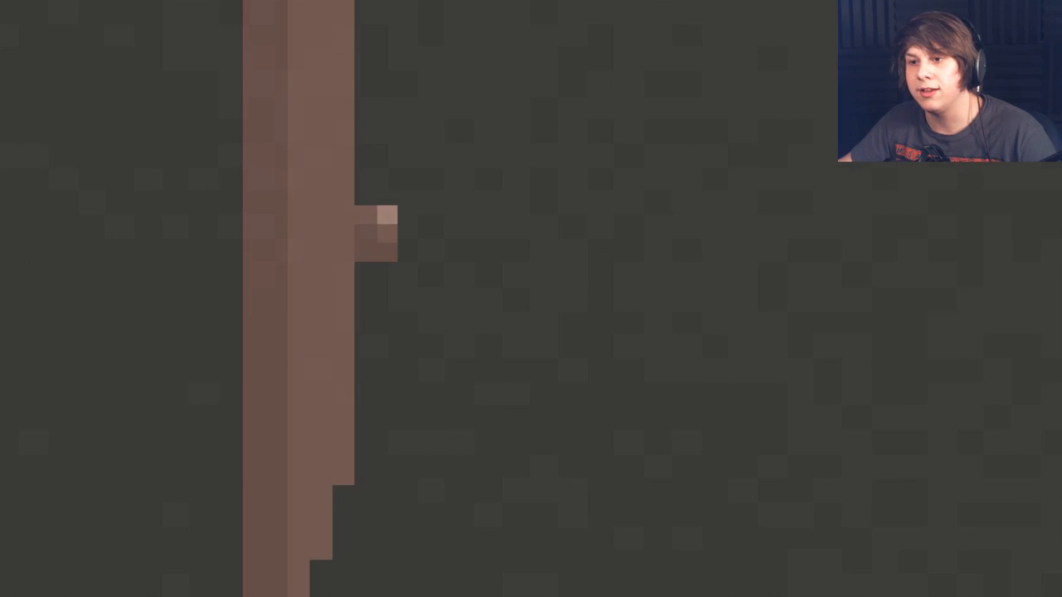
key("Right")
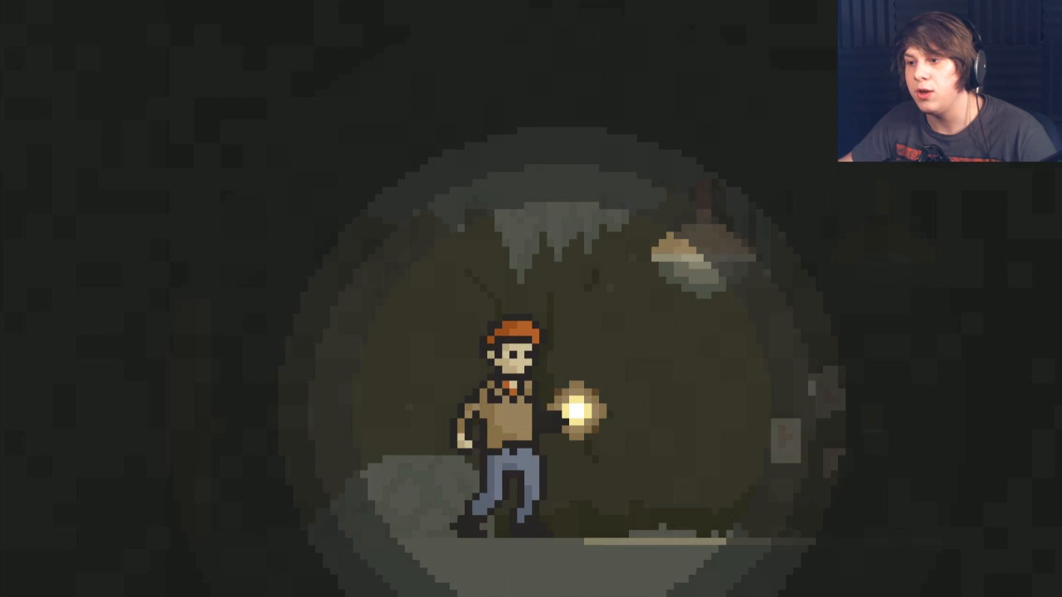
key("Right")
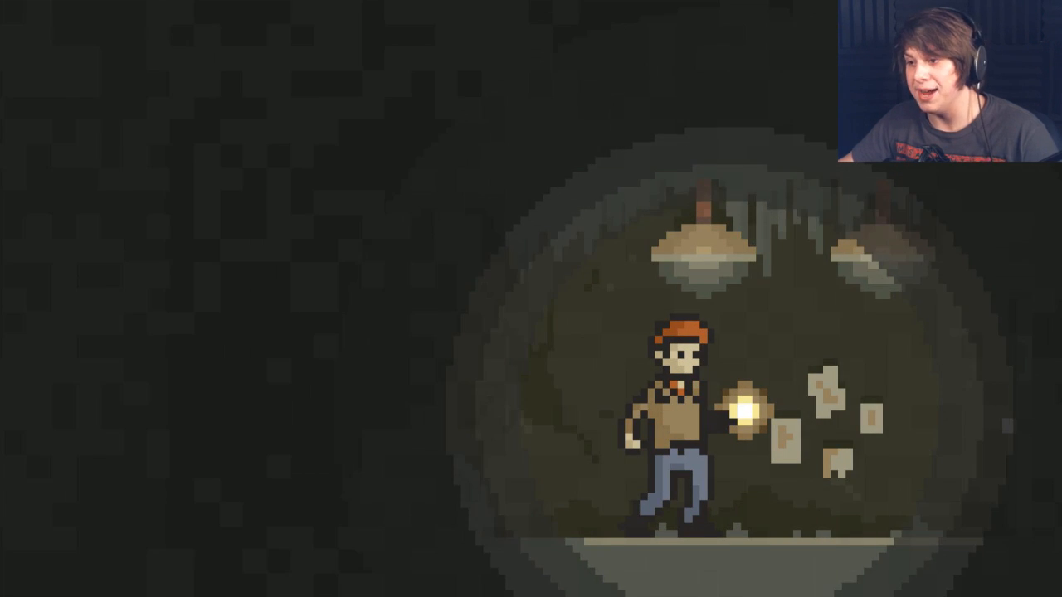
key("Right")
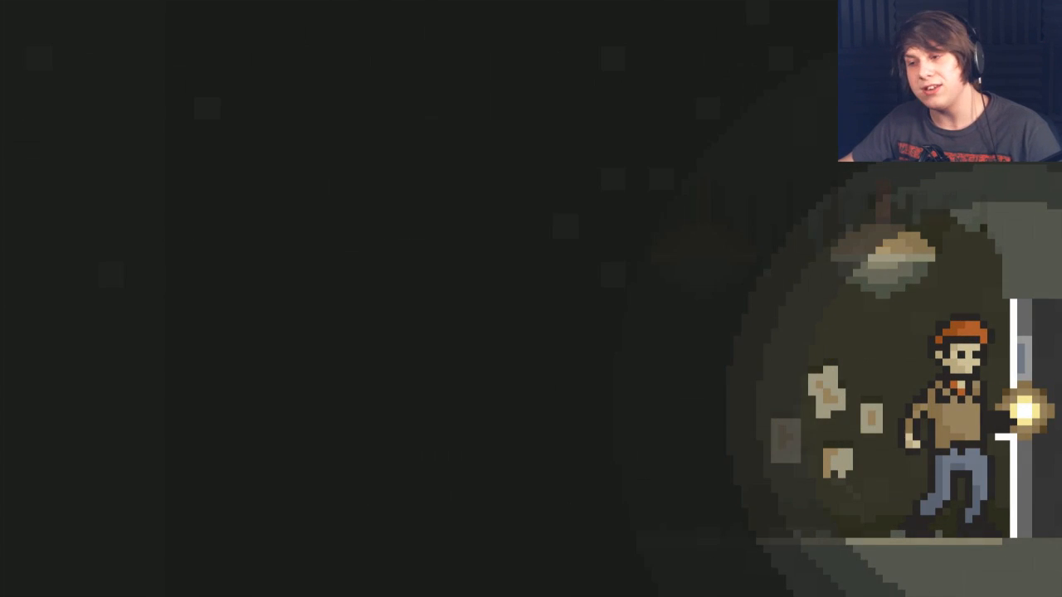
key("Left")
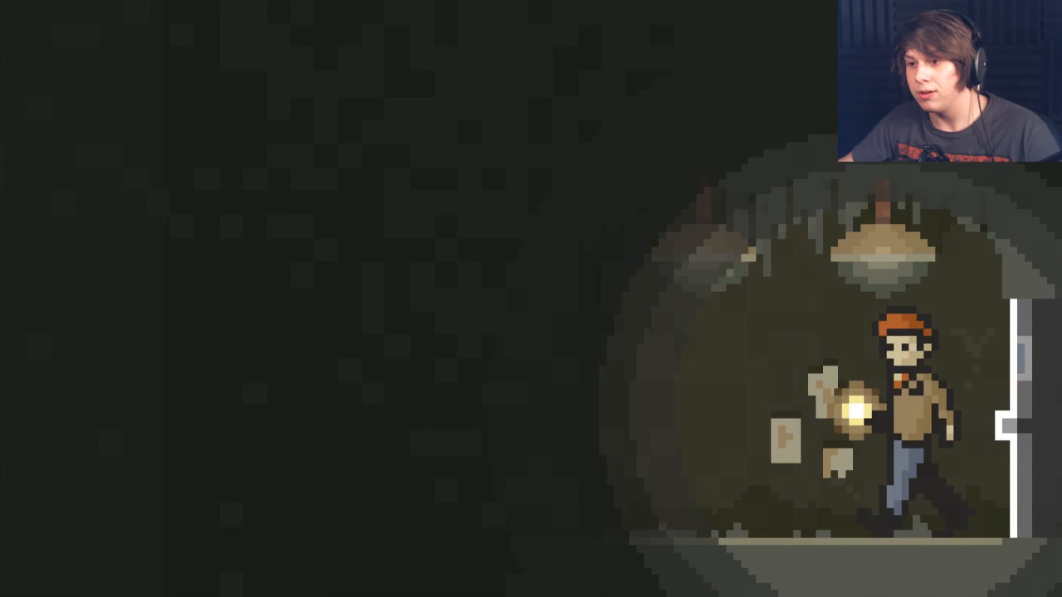
key("Right")
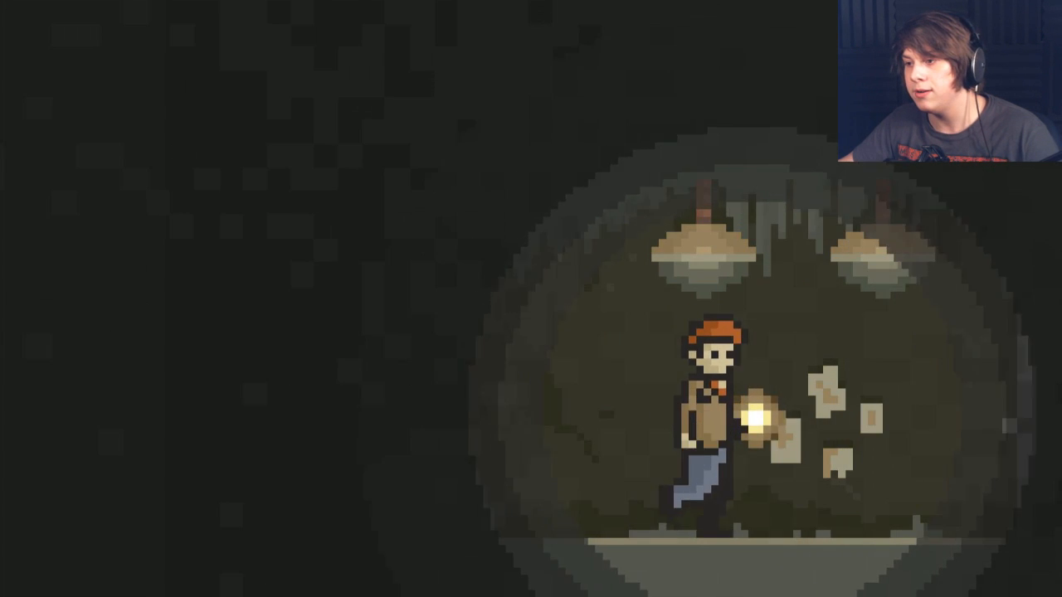
key("Up")
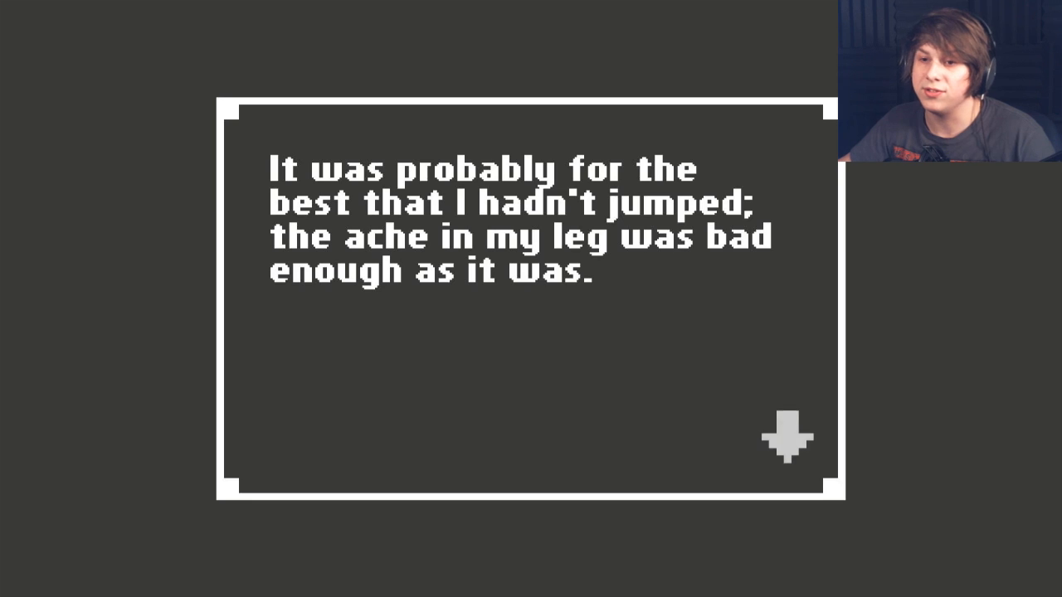
key("Return")
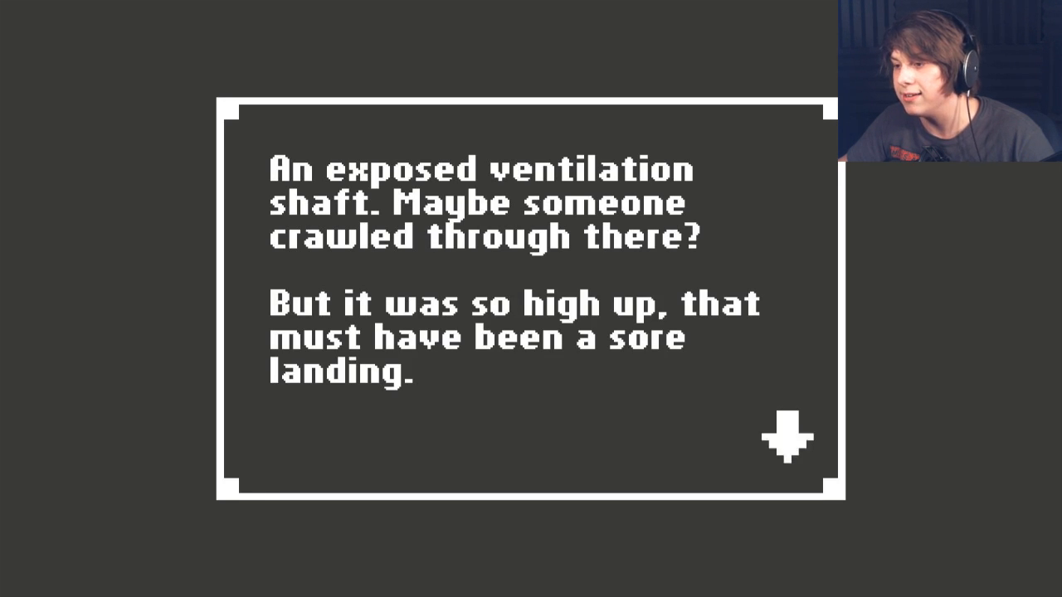
key("Return")
key("Right")
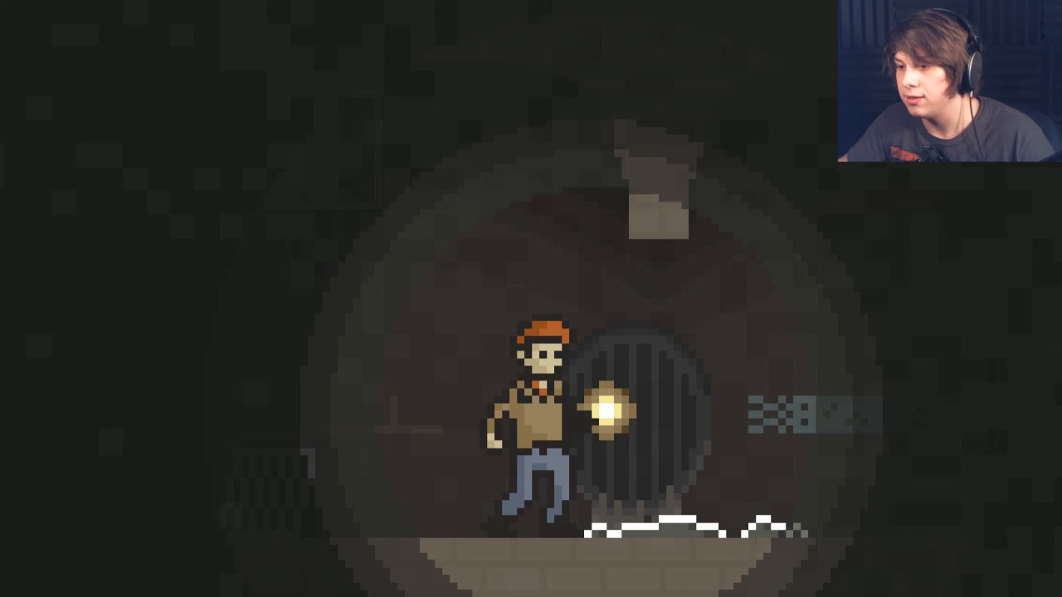
key("Return")
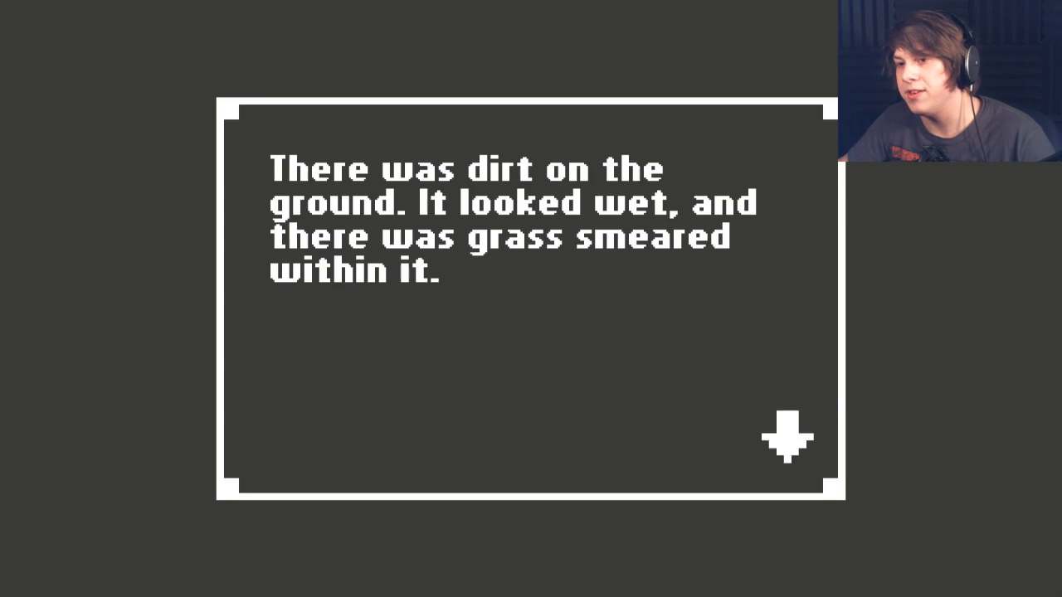
key("Return")
key("Right")
key("Up")
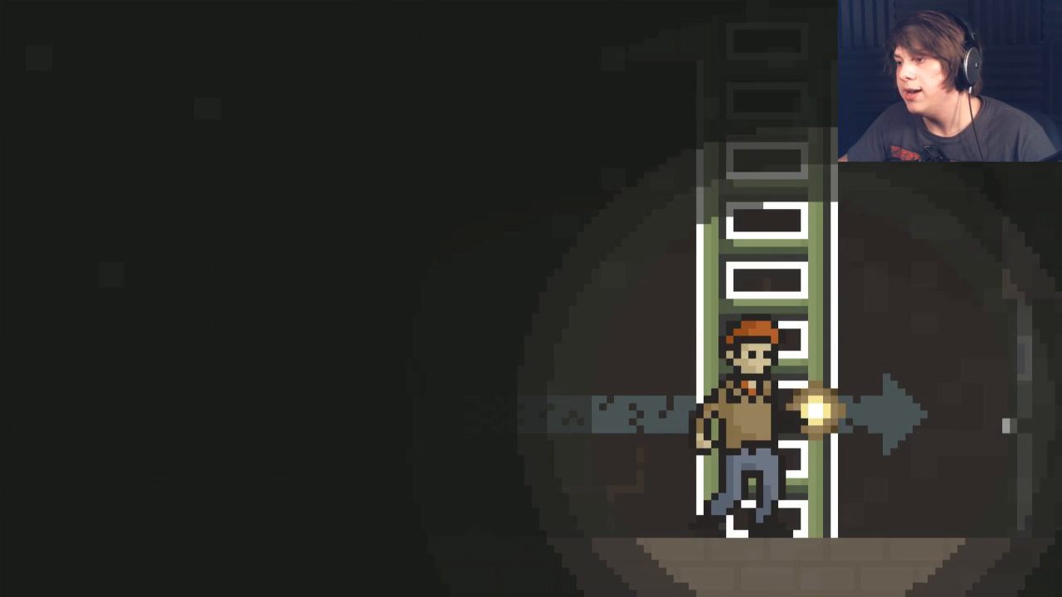
key("Right")
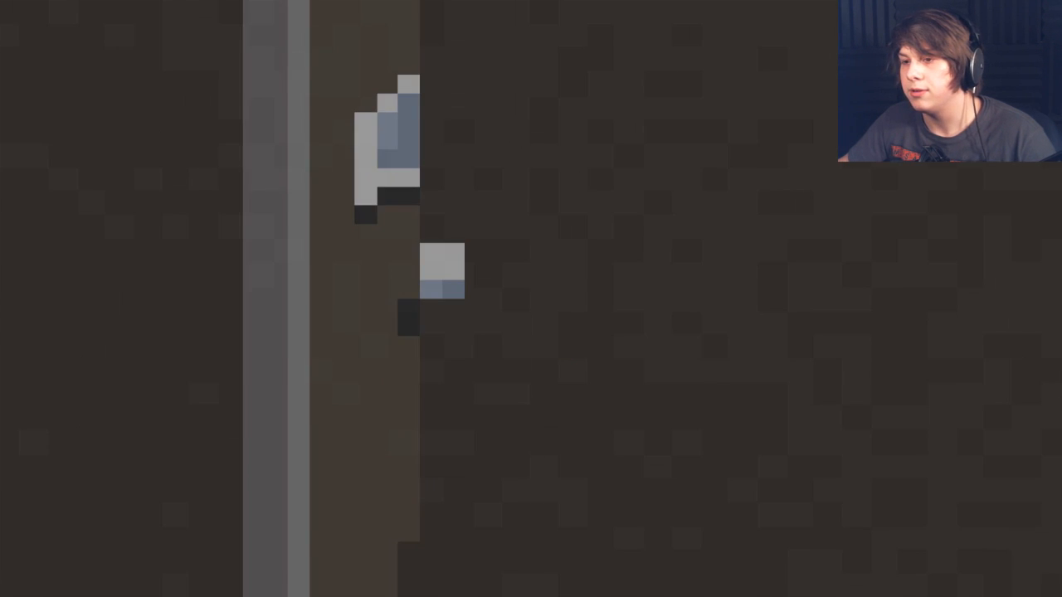
key("Return")
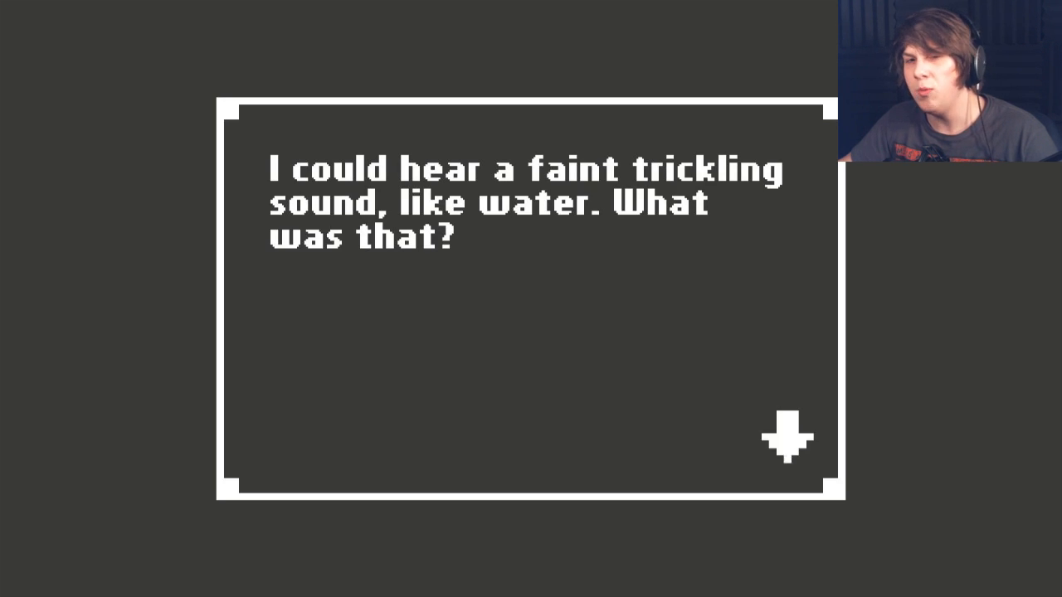
key("Return")
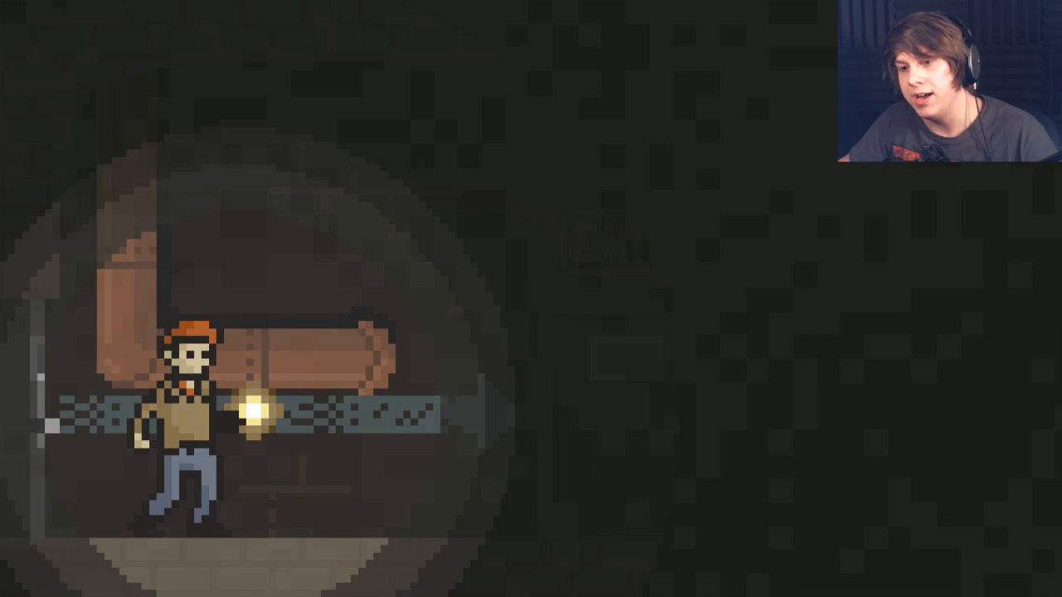
key("Right")
key("Right")
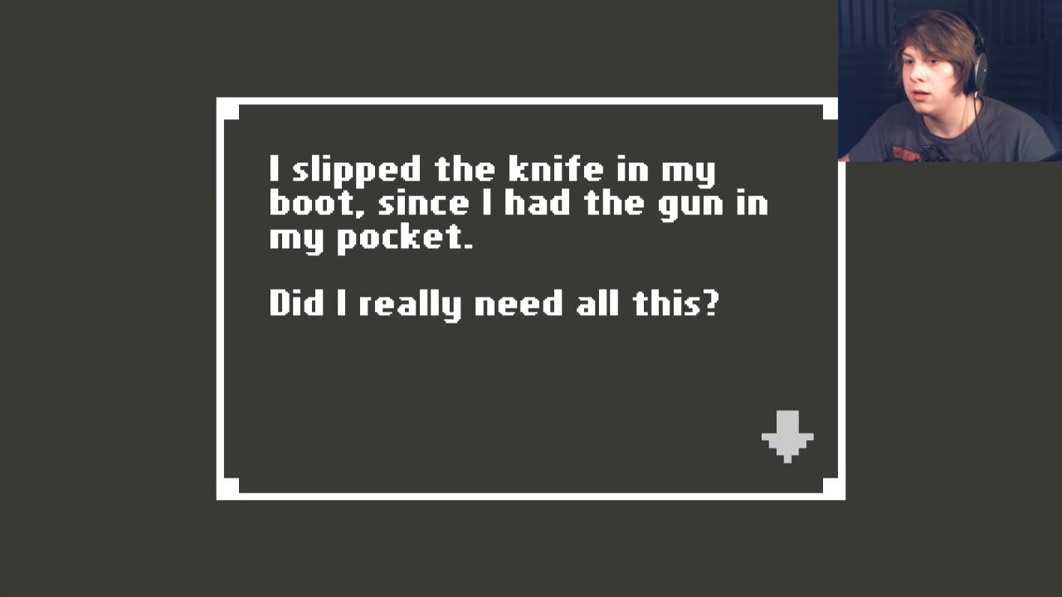
key("Return")
key("Right")
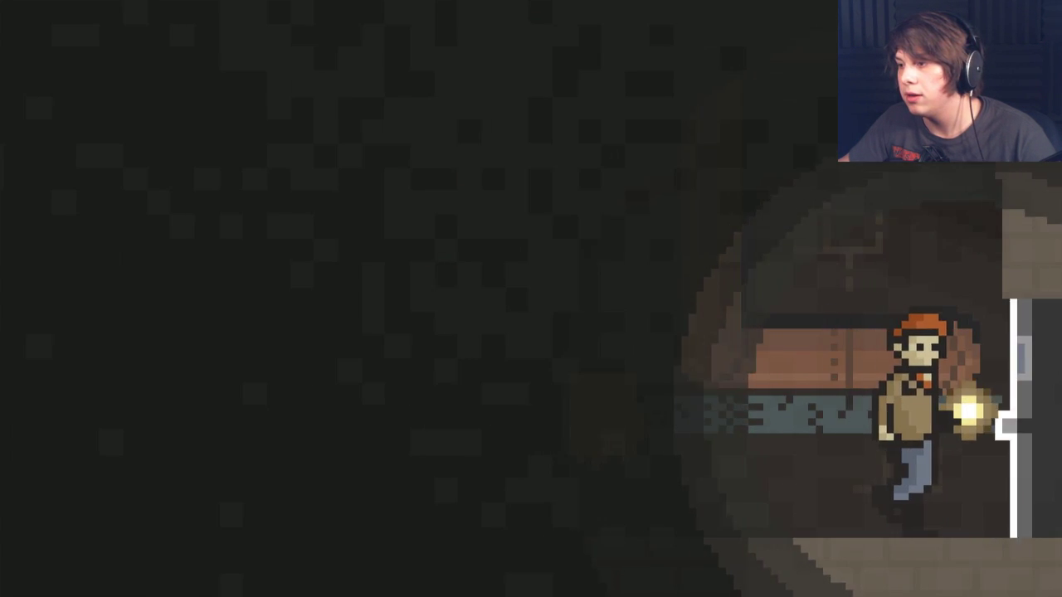
key("Return")
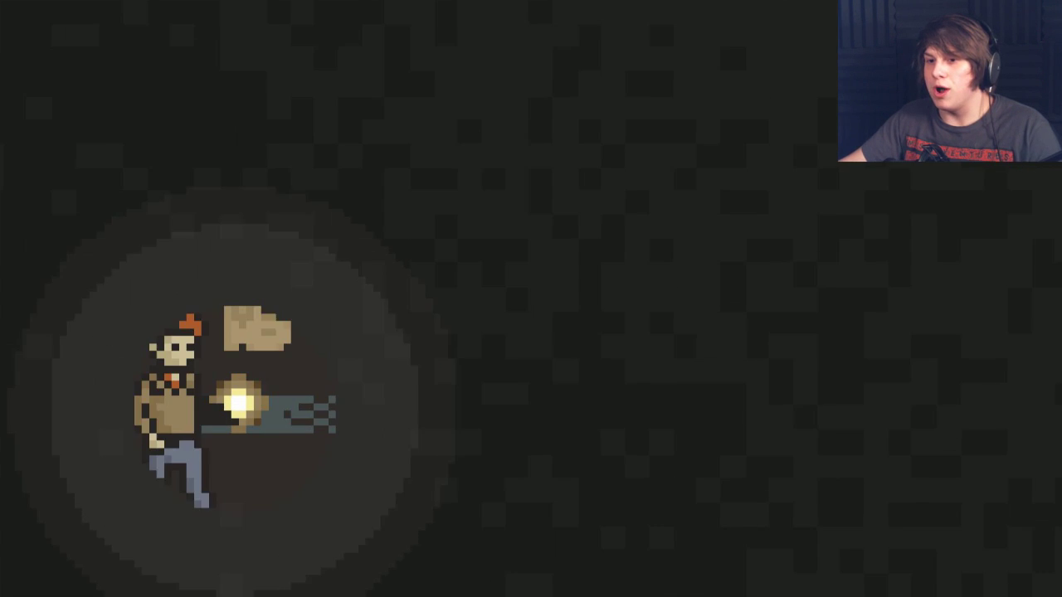
key("Right")
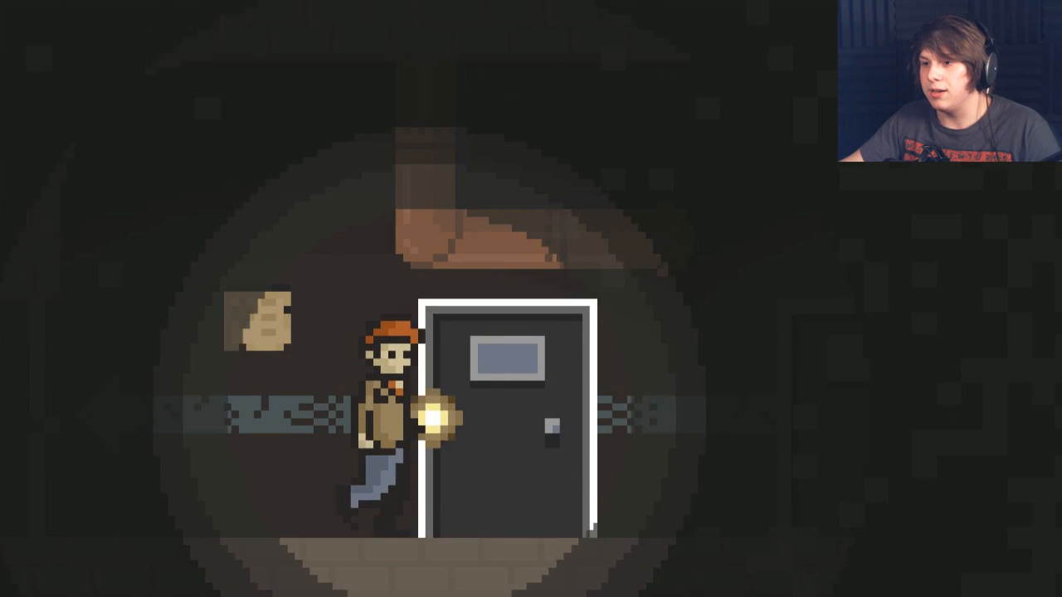
key("Up")
key("Left")
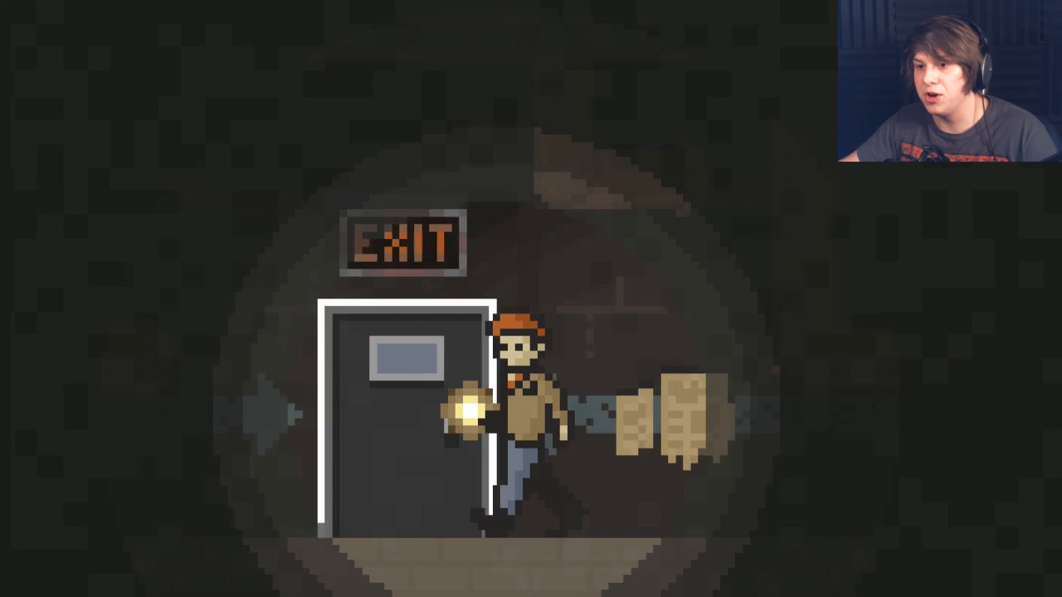
key("Up")
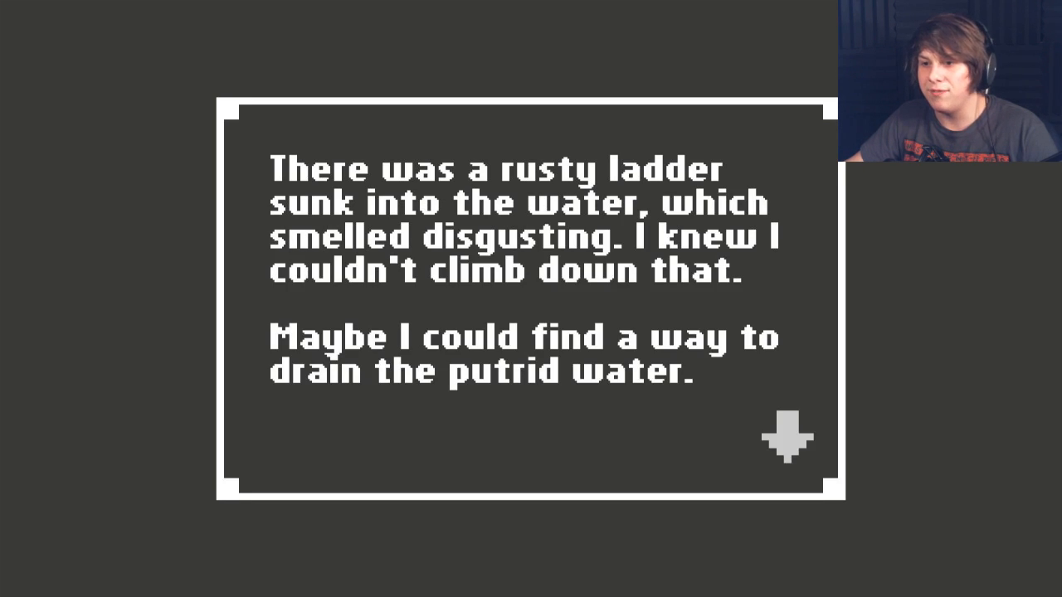
key("space")
key("Right")
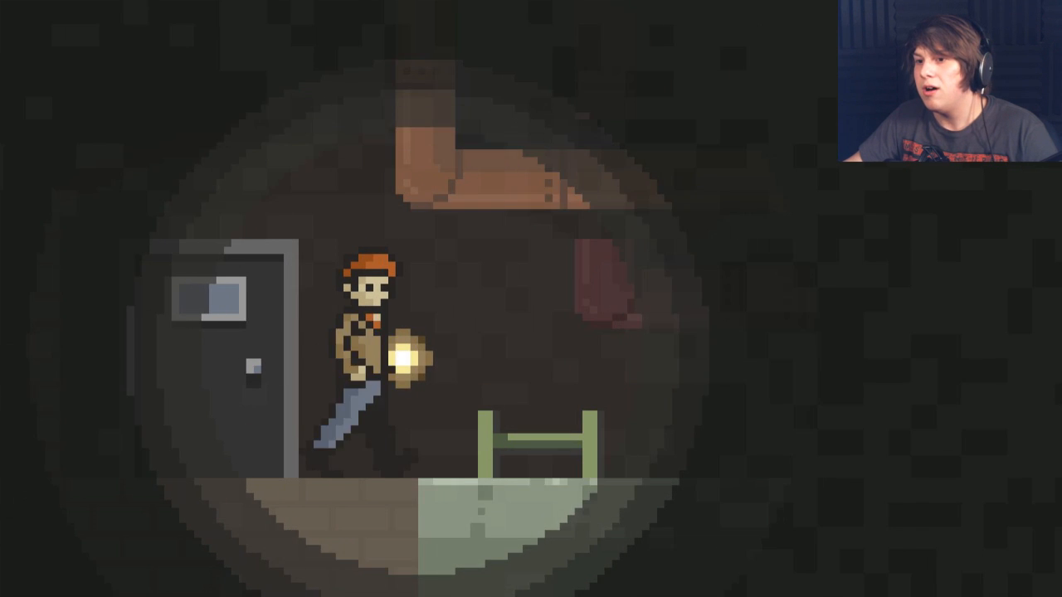
key("Left")
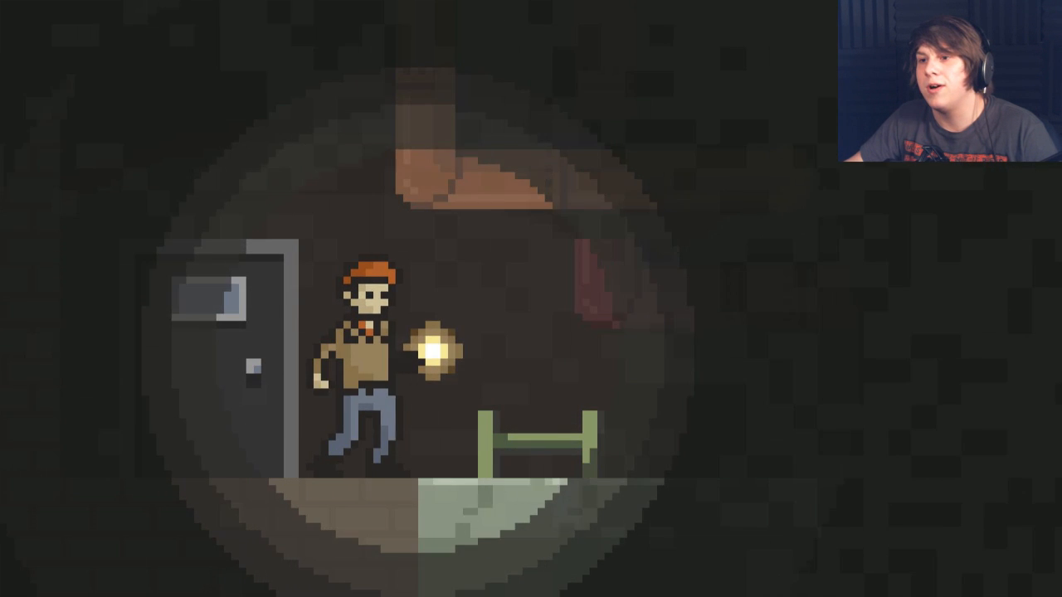
key("Left")
key("Up")
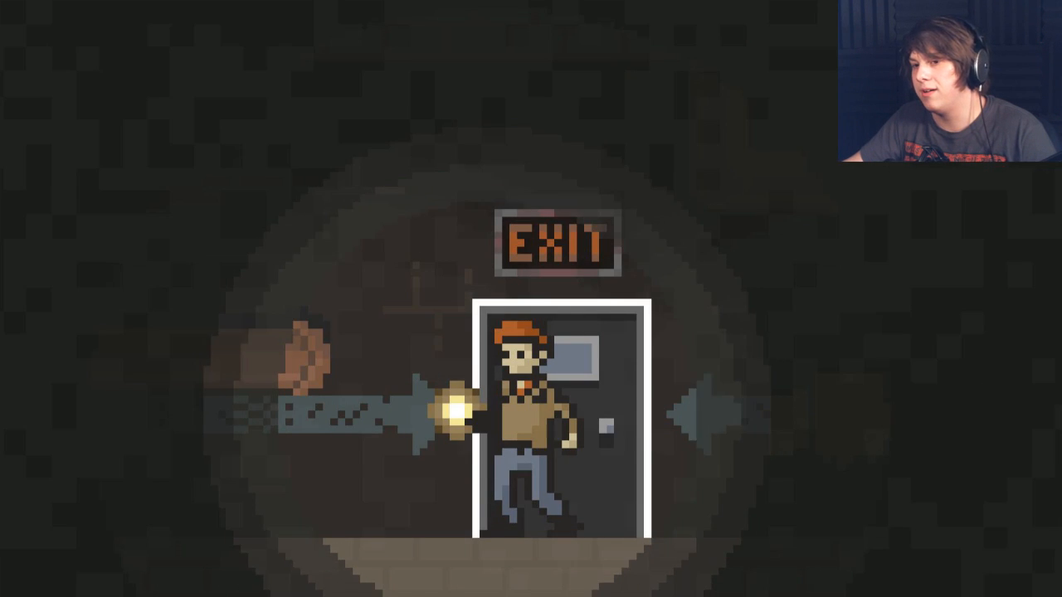
key("Right")
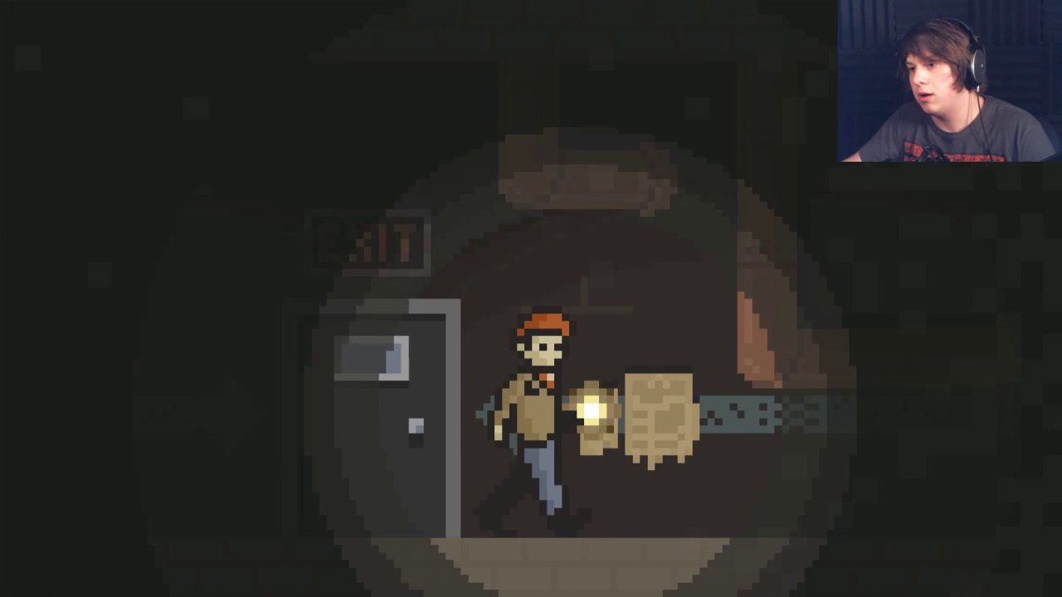
key("Right")
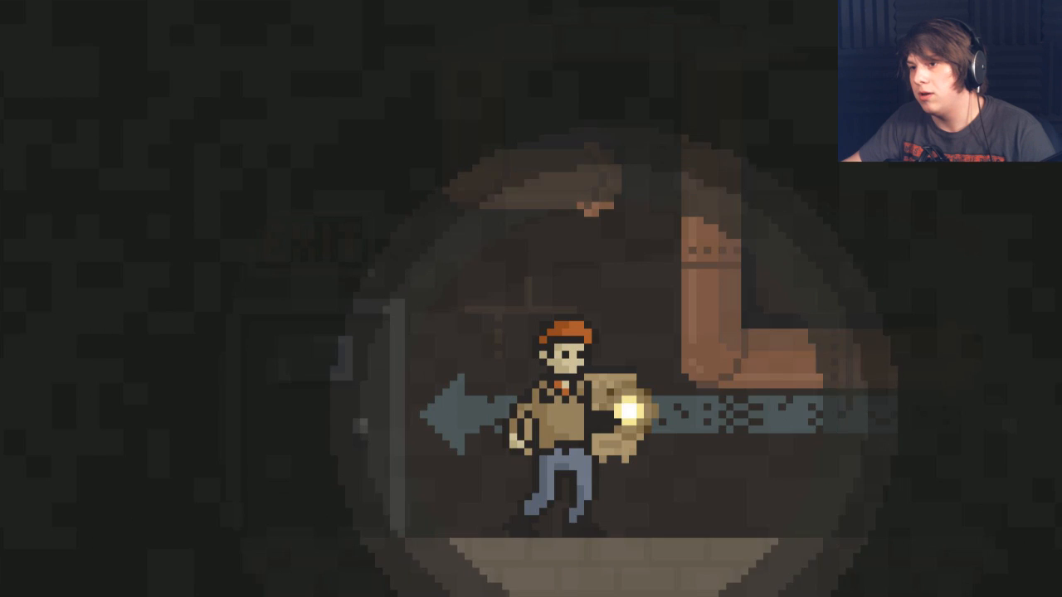
key("Left")
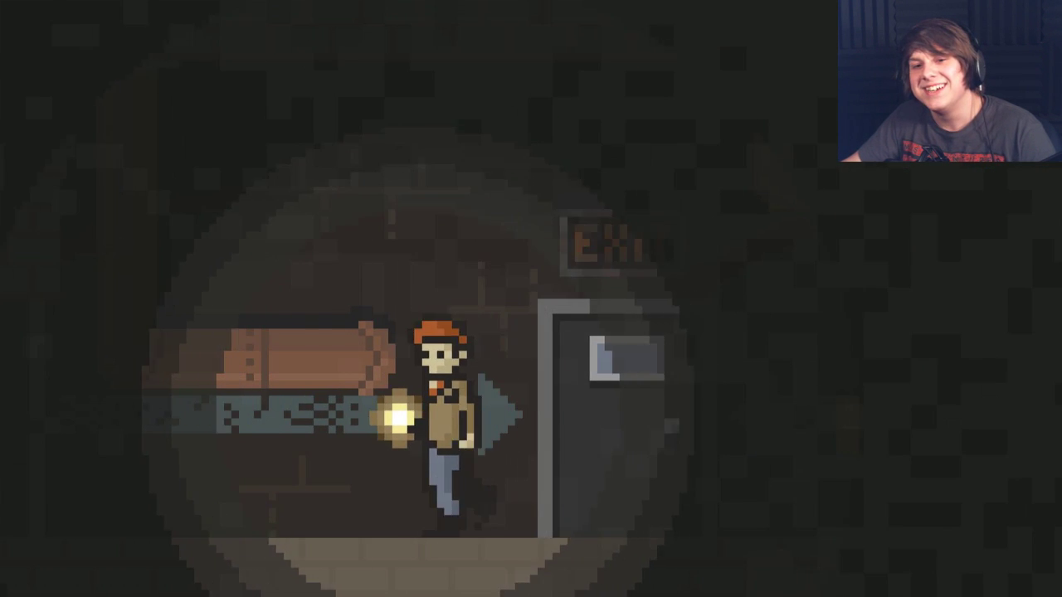
key("Left")
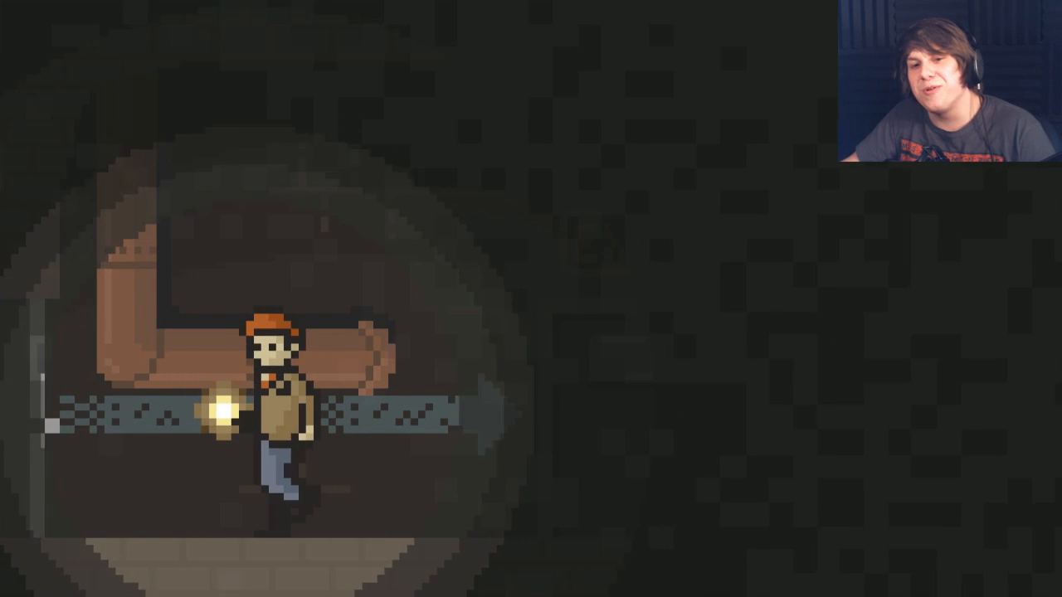
key("Up")
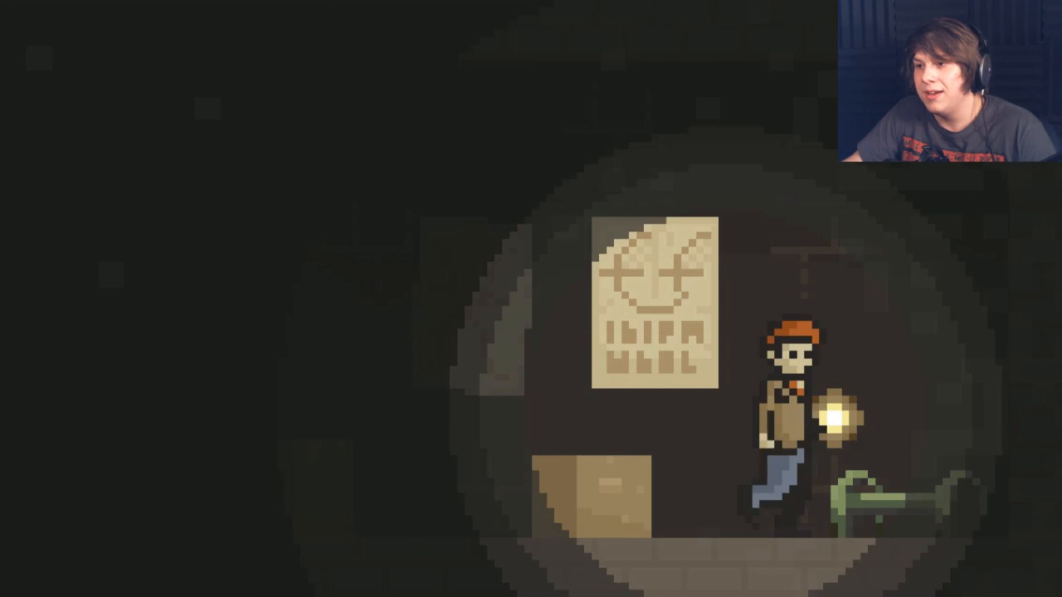
key("Left")
key("Left")
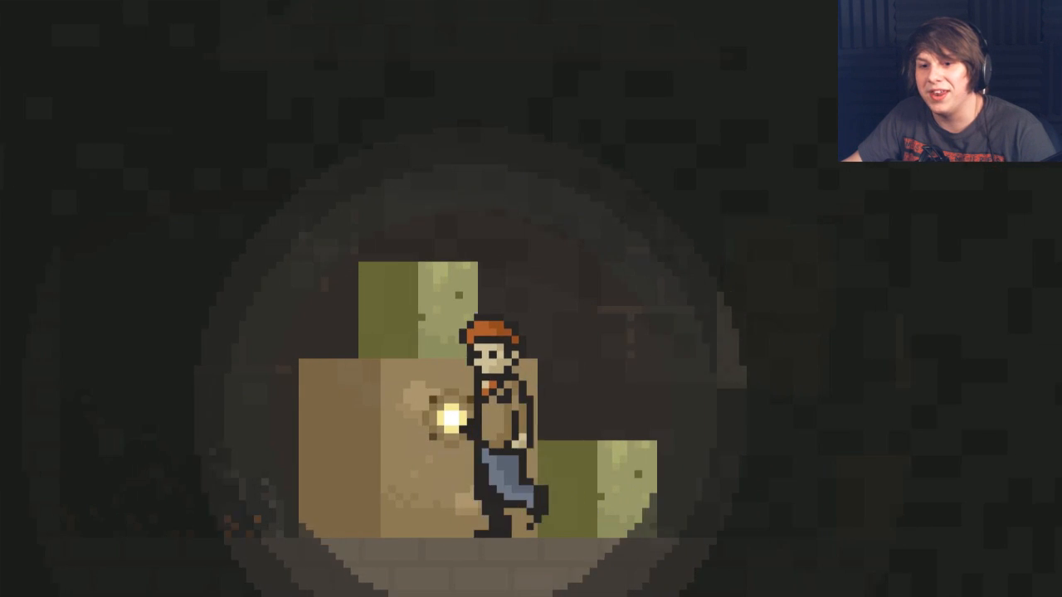
key("space")
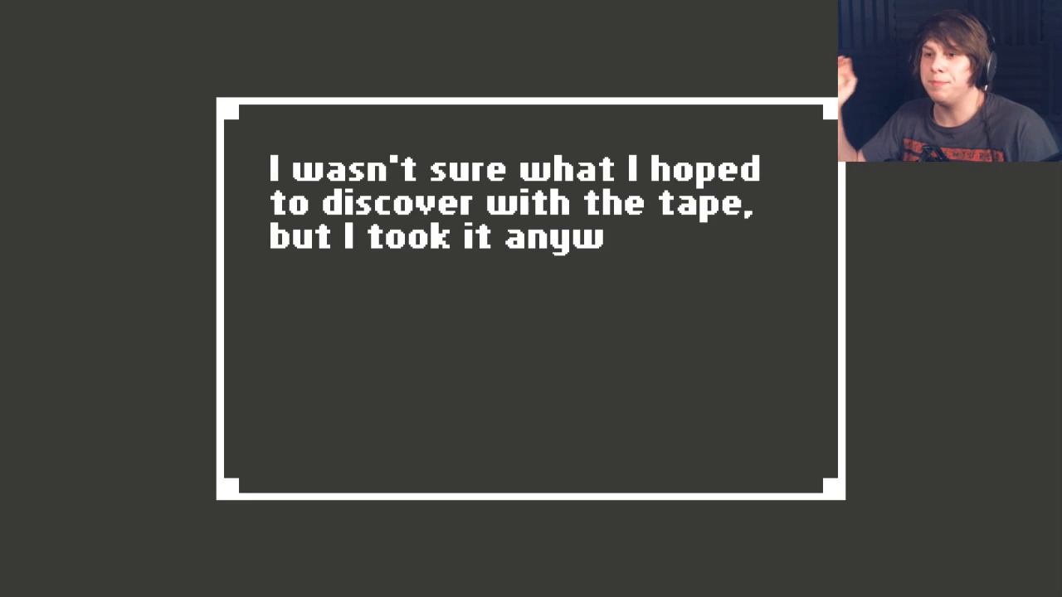
key("space")
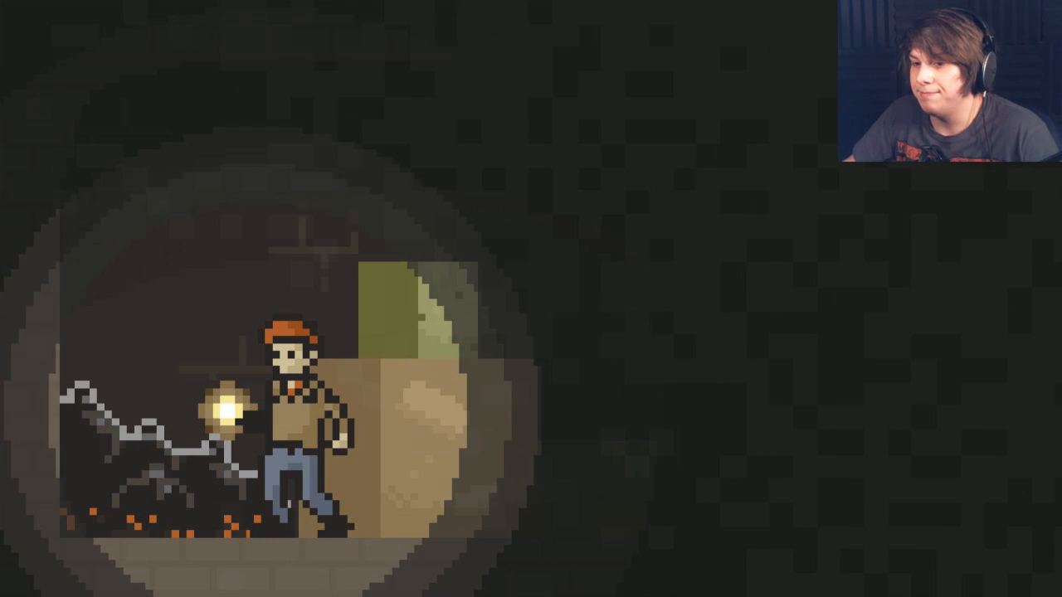
key("Right")
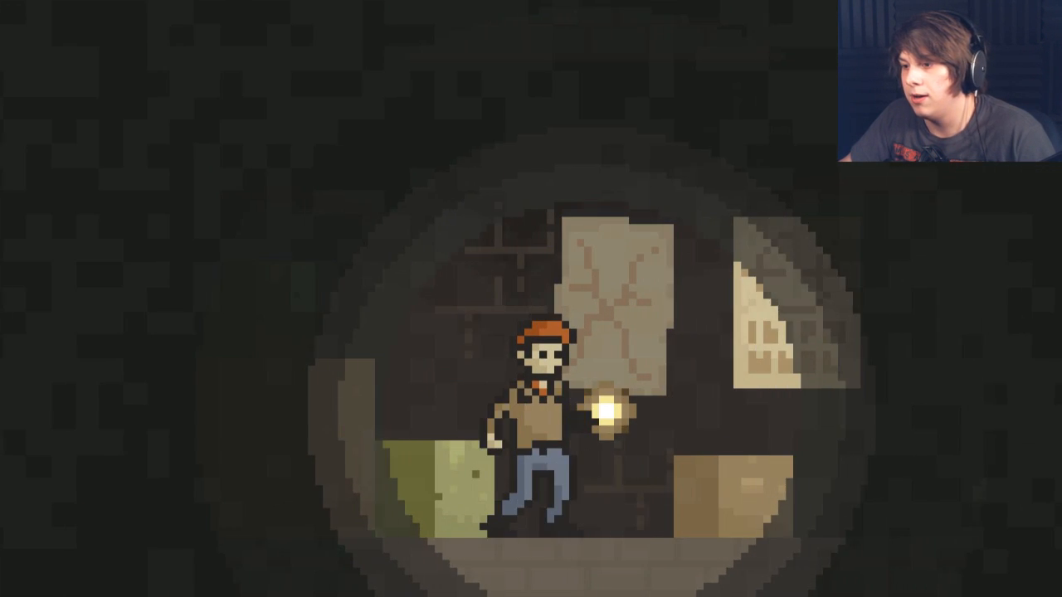
key("Right")
key("Up")
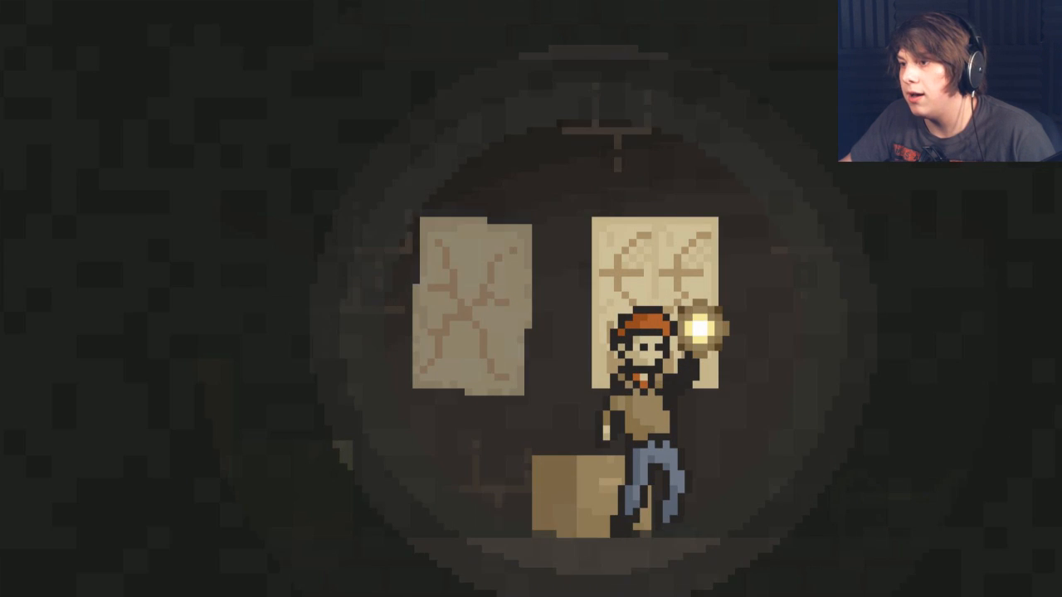
key("Right")
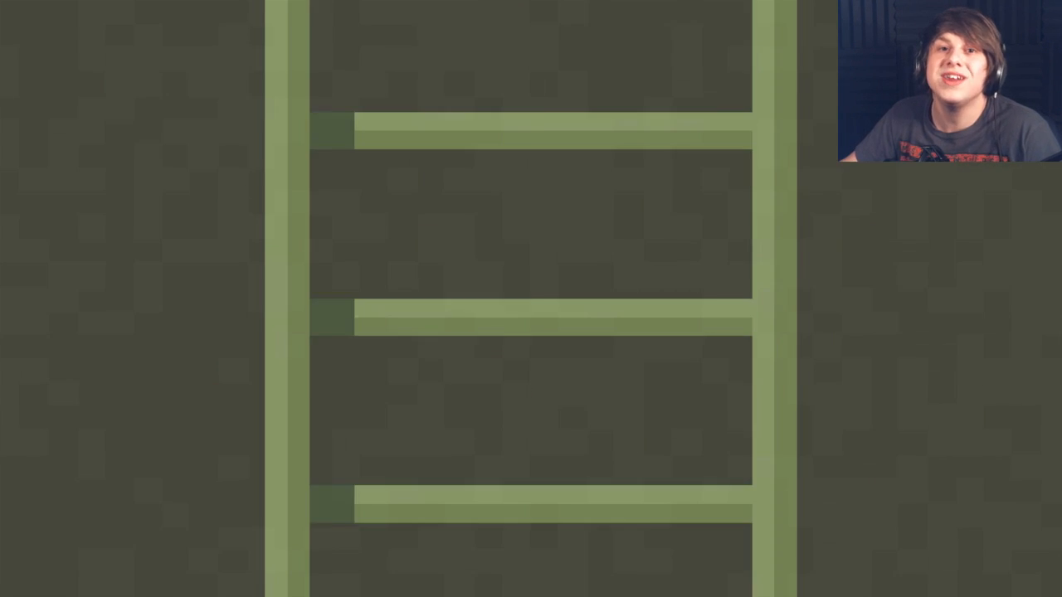
key("Down")
key("Left")
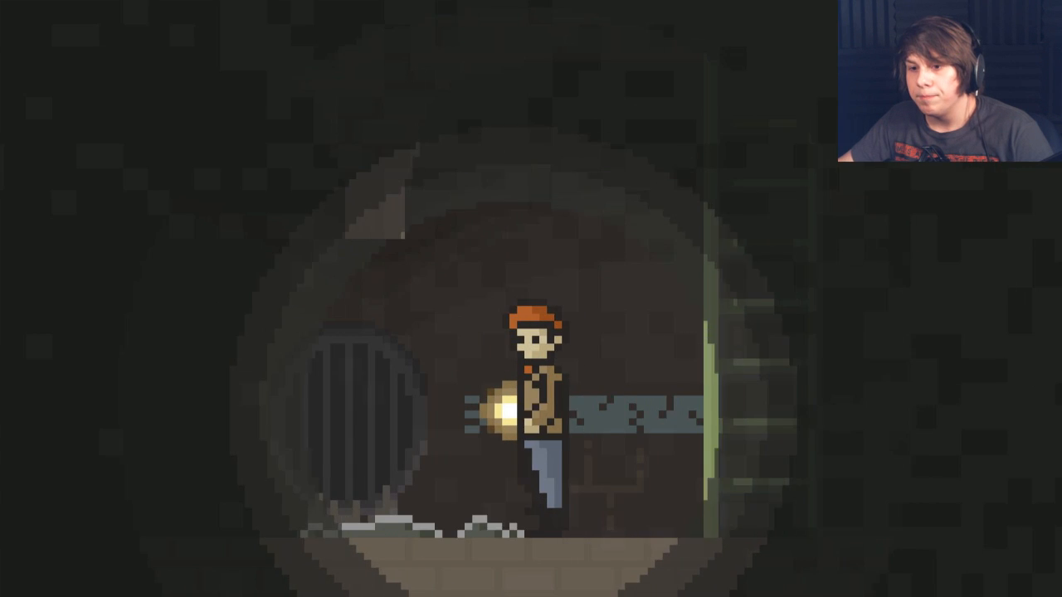
key("Up")
key("Right")
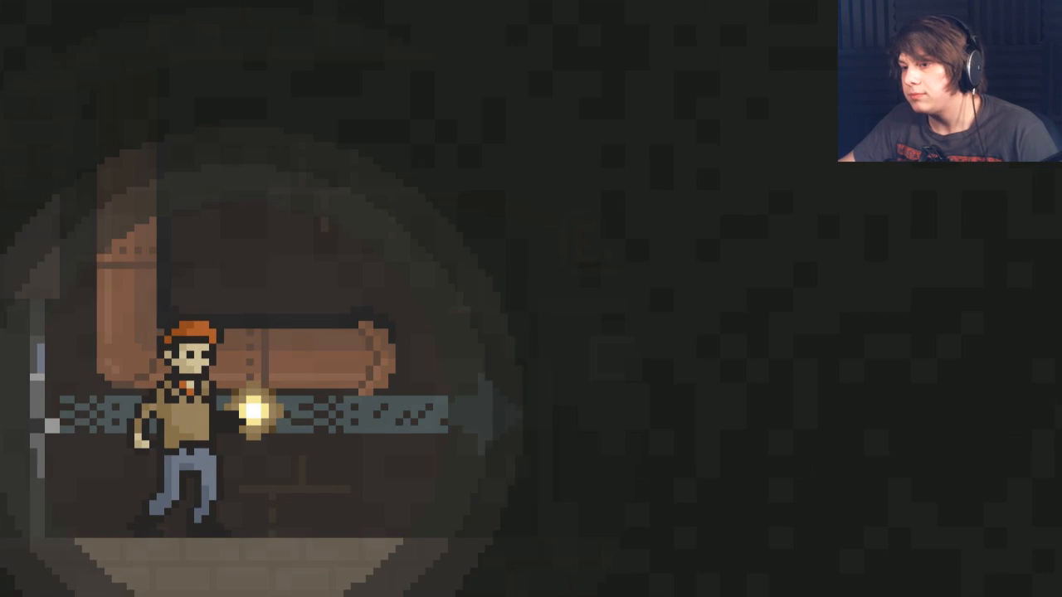
key("Right")
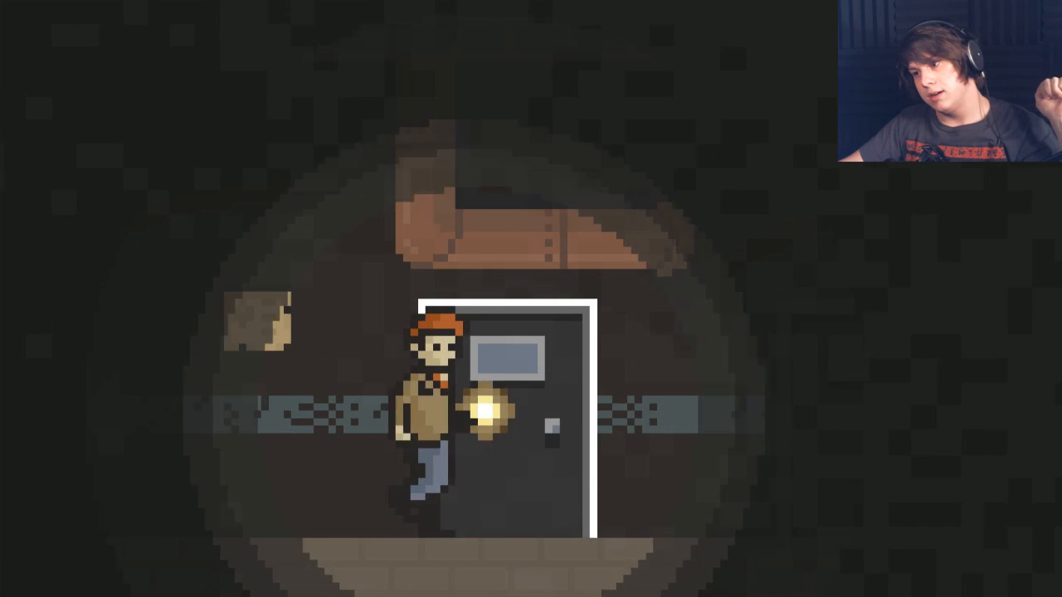
key("Right")
key("Return")
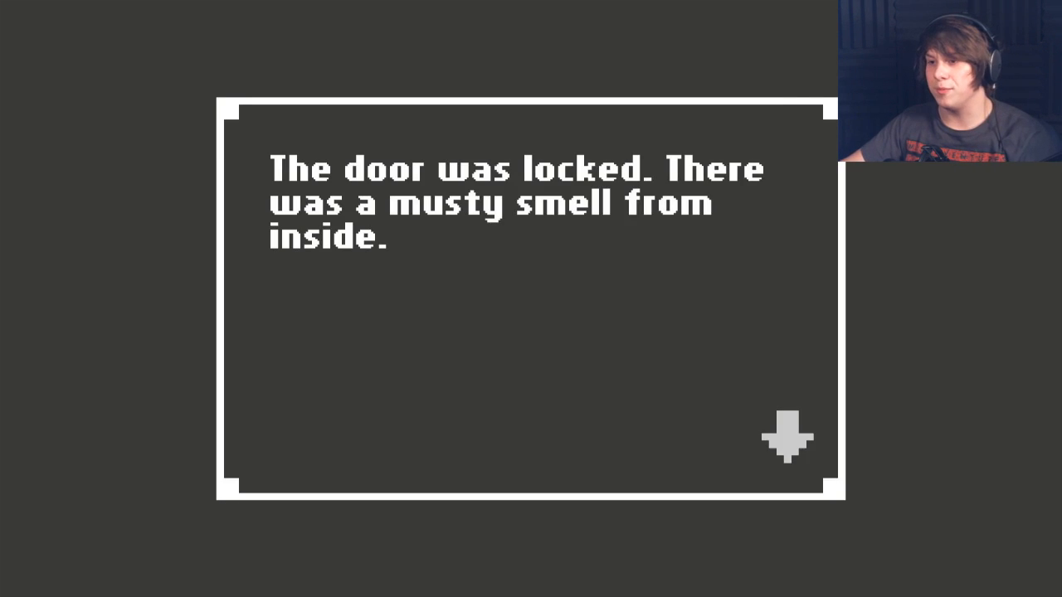
key("Return")
key("Right")
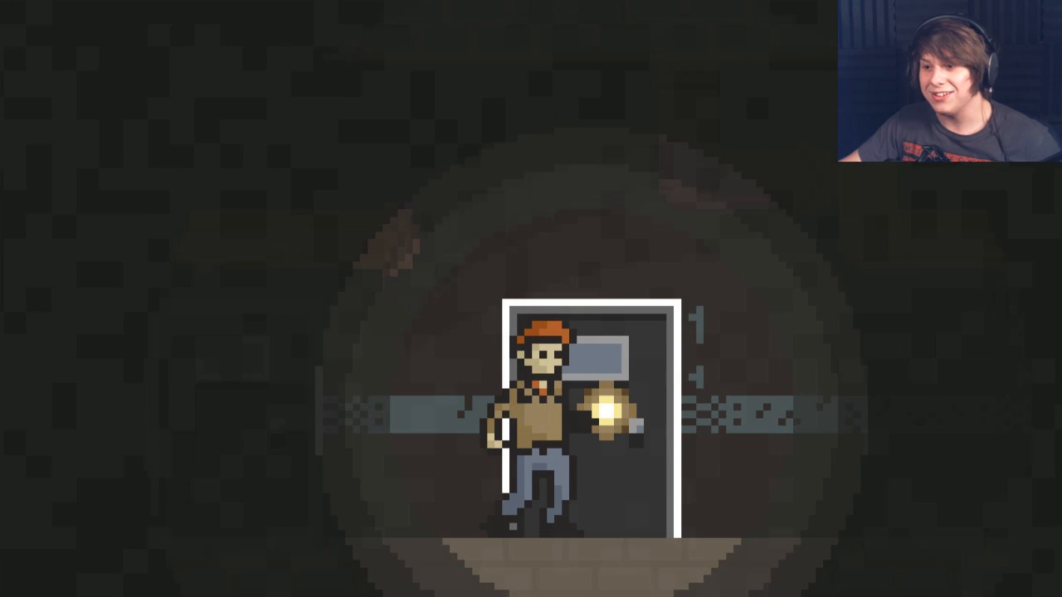
key("Return")
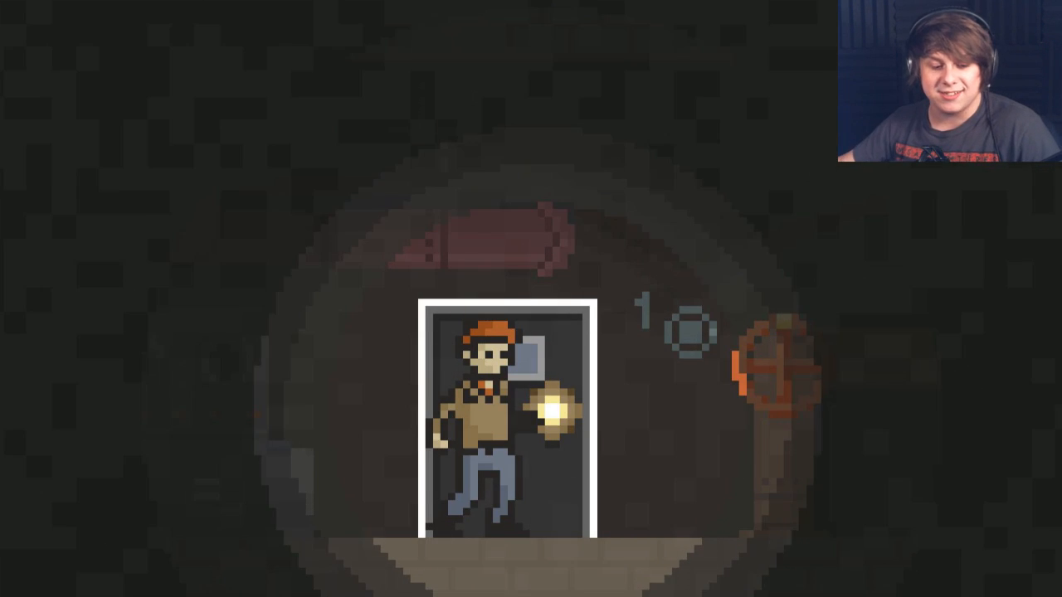
key("Right")
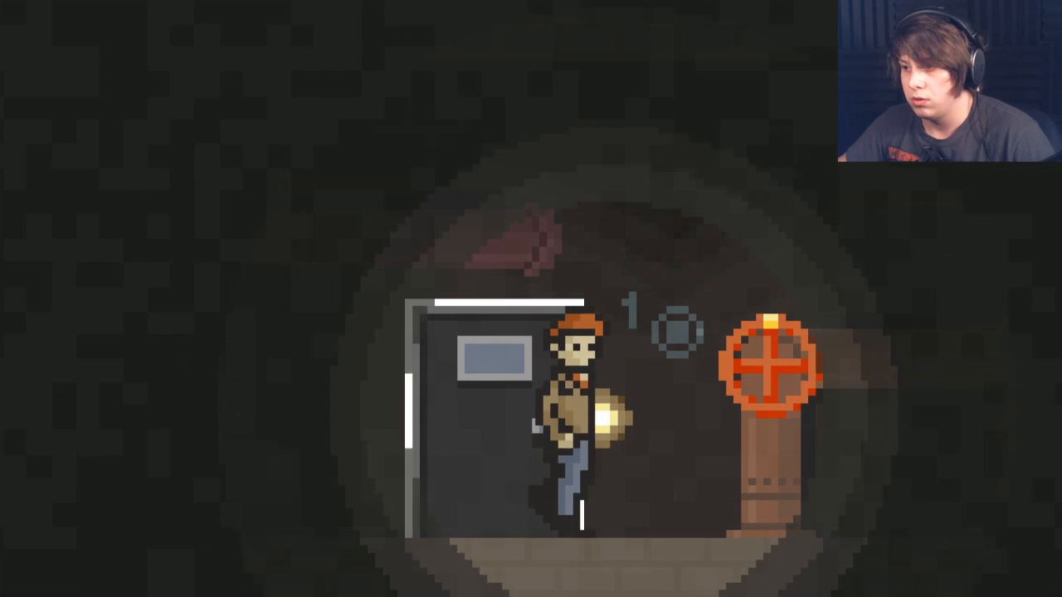
key("Right")
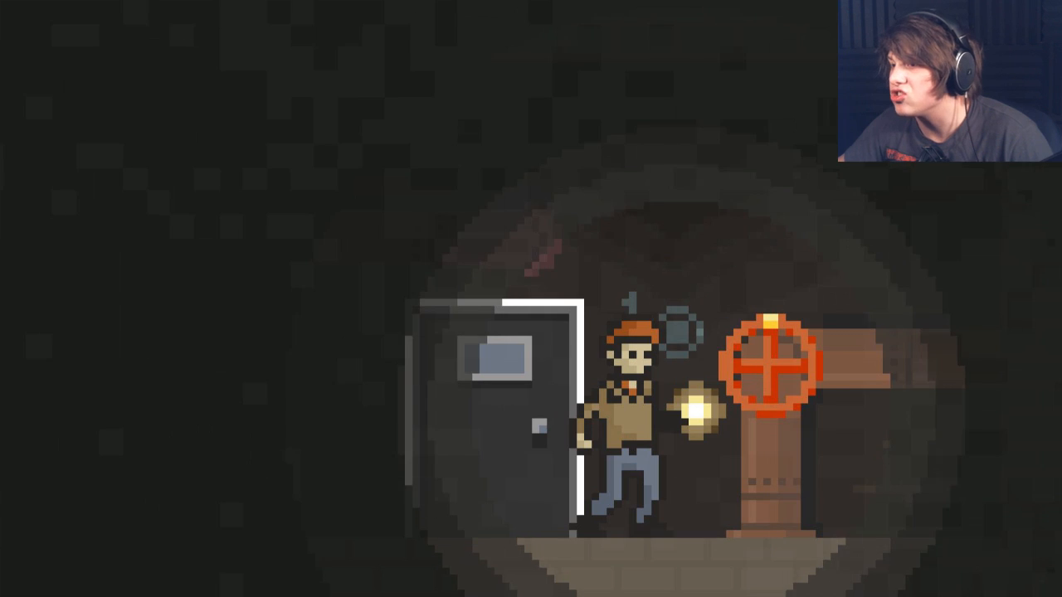
key("Right")
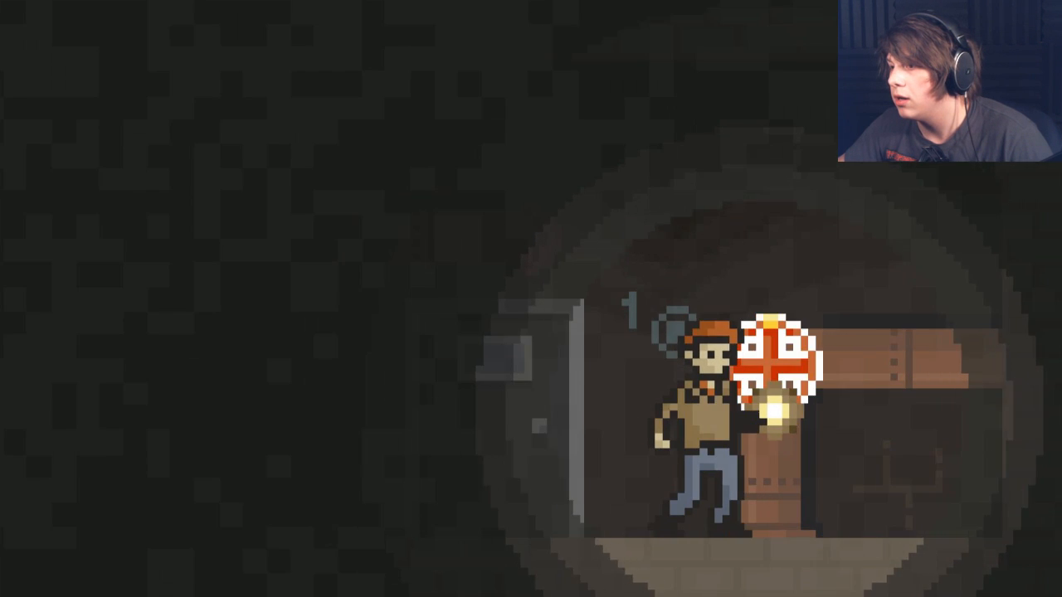
key("Return")
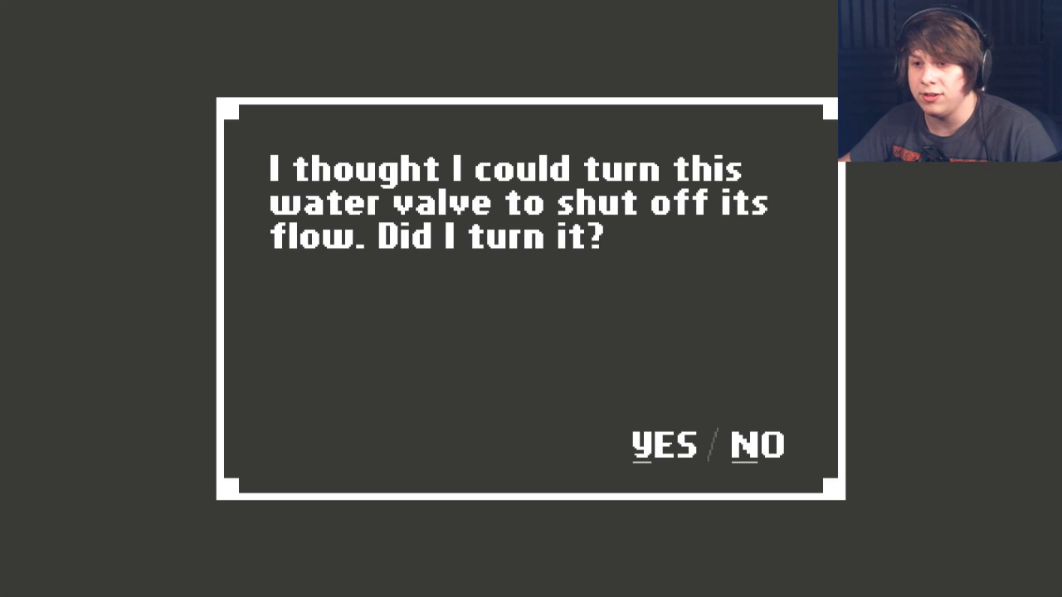
key("Return")
key("Left")
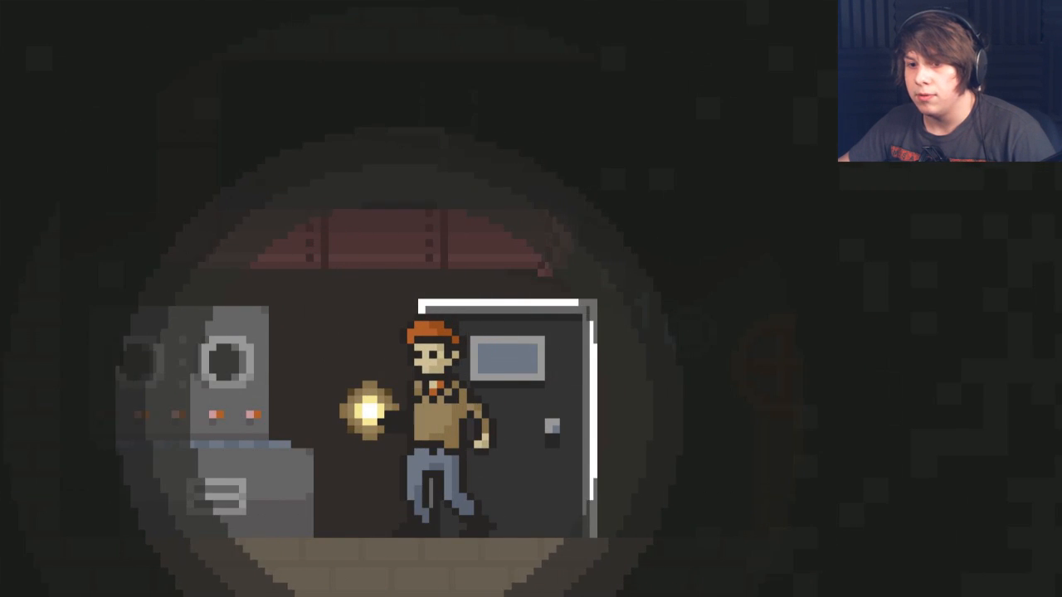
key("Left")
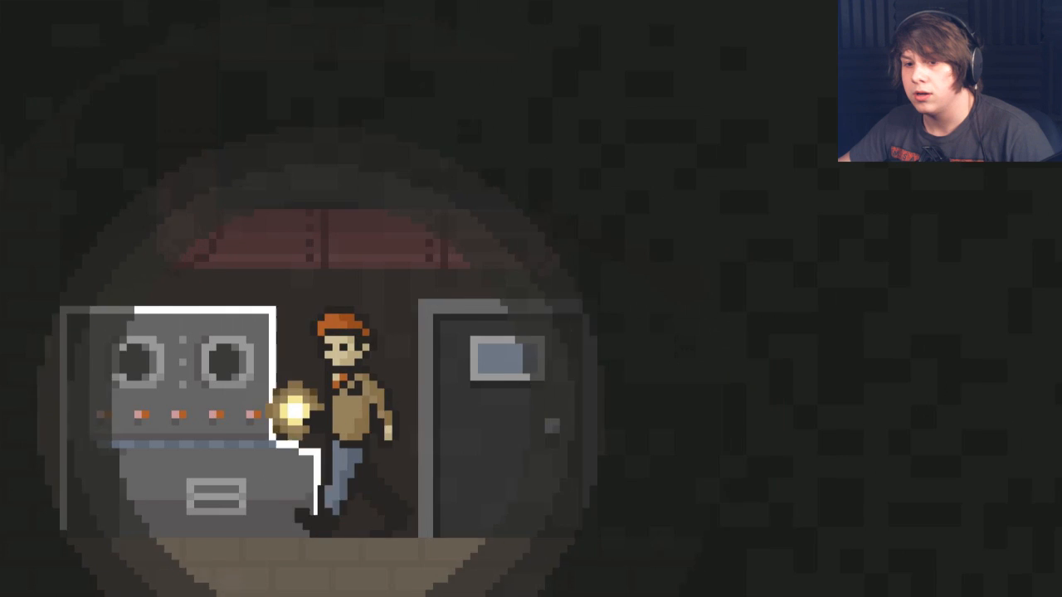
key("Return")
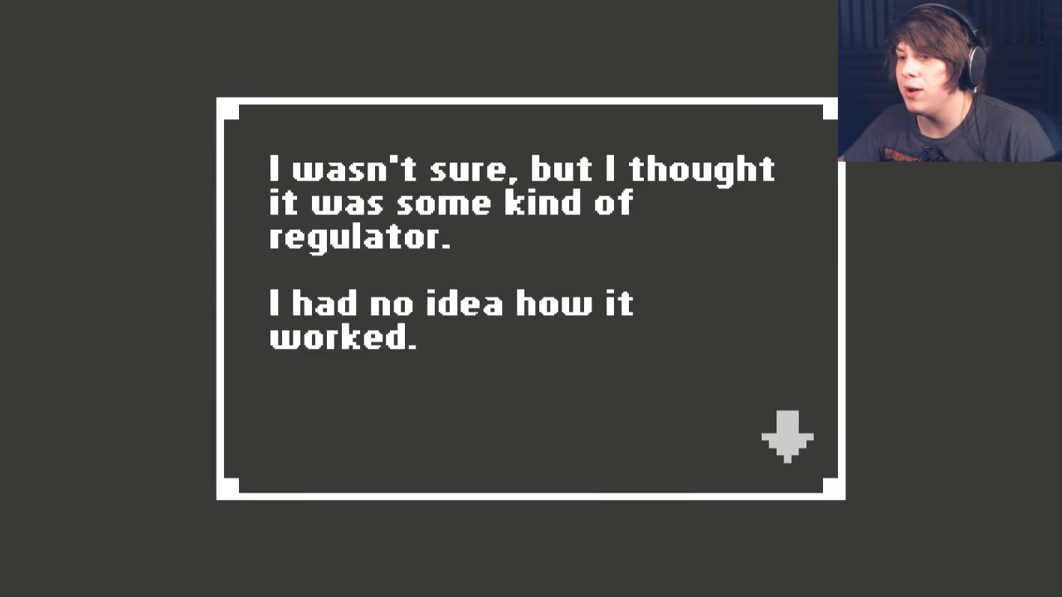
key("Return")
key("Right")
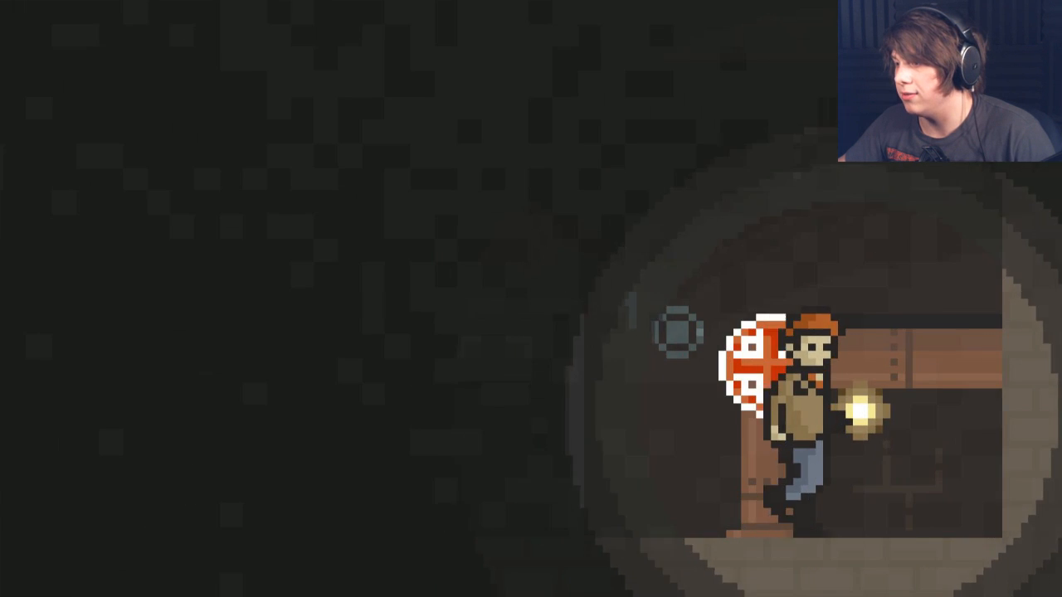
key("Right")
key("Left")
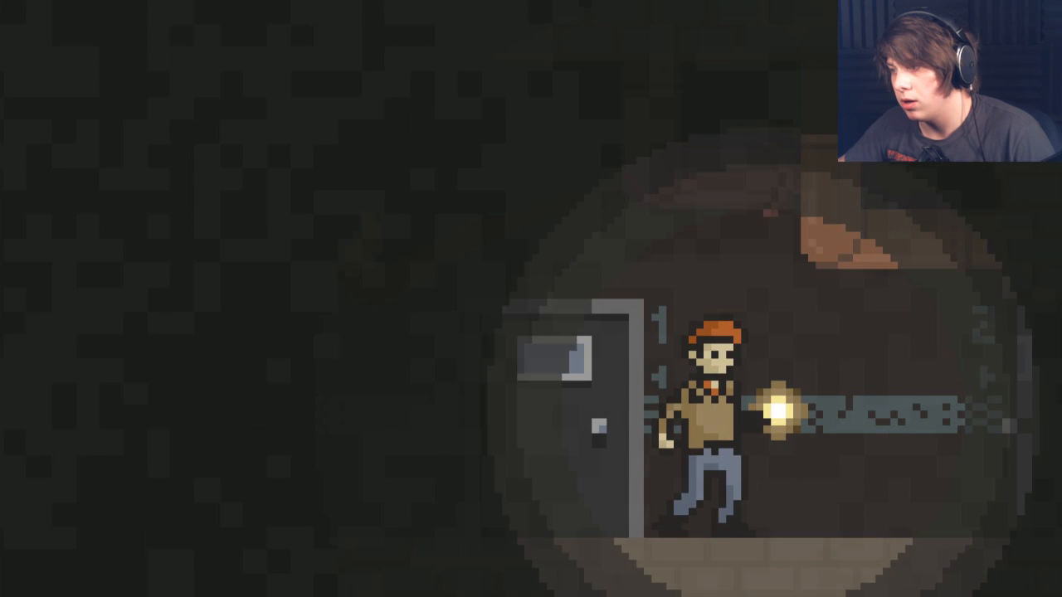
key("Left")
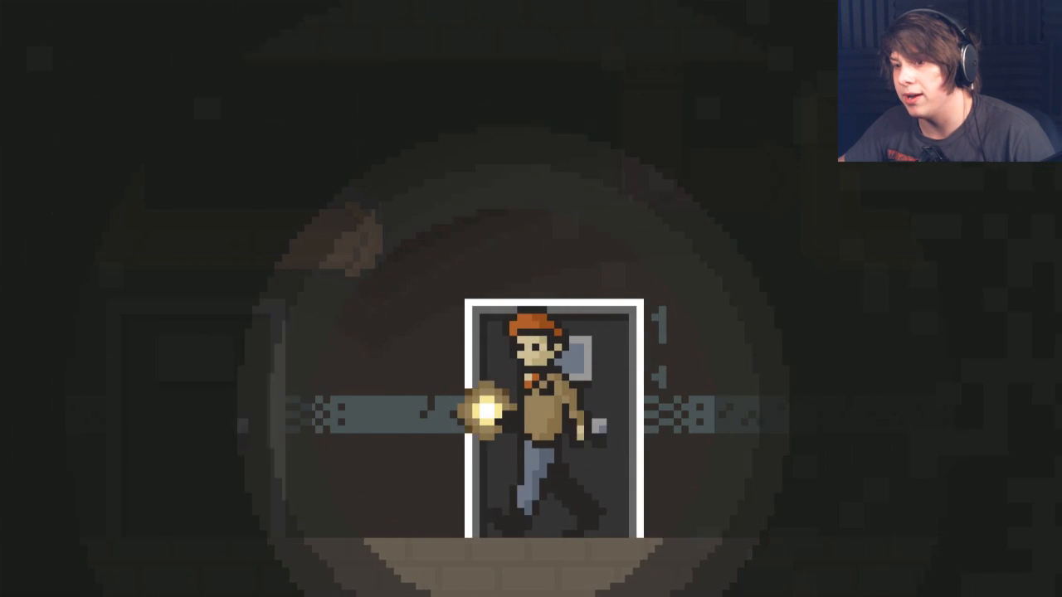
key("Left")
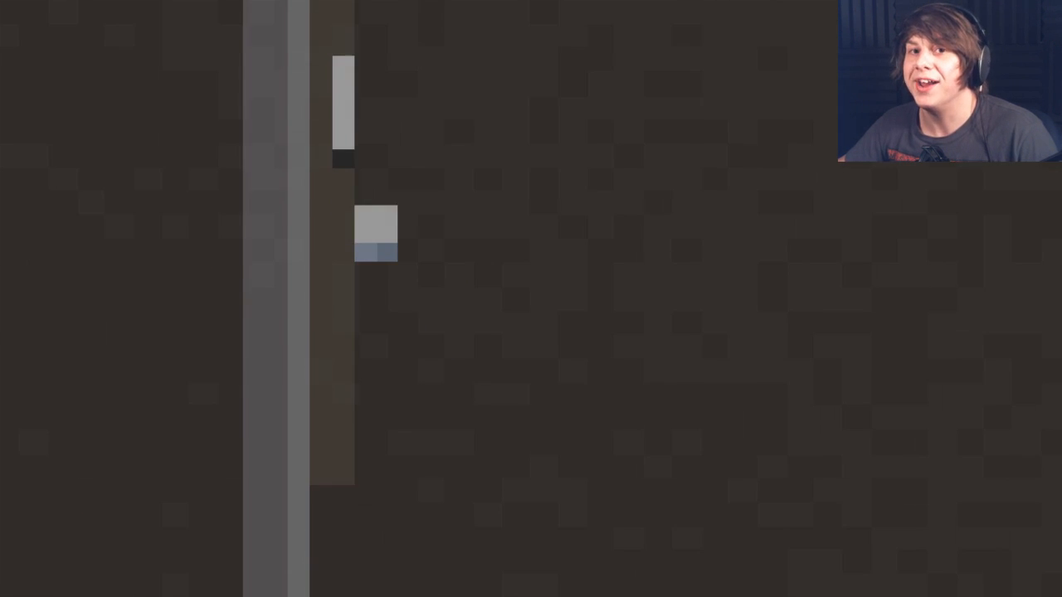
key("Left")
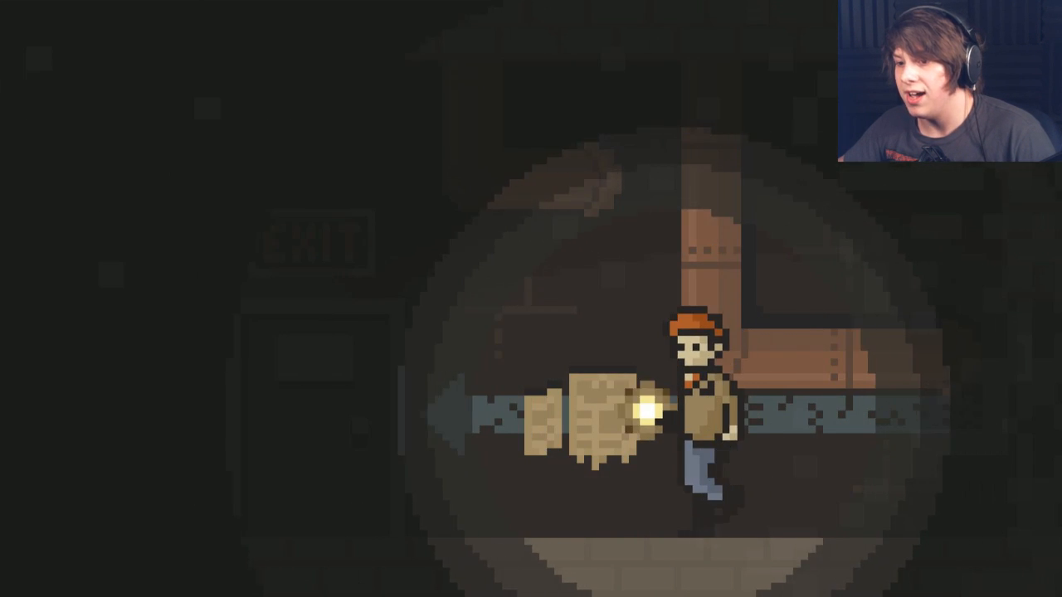
key("Up")
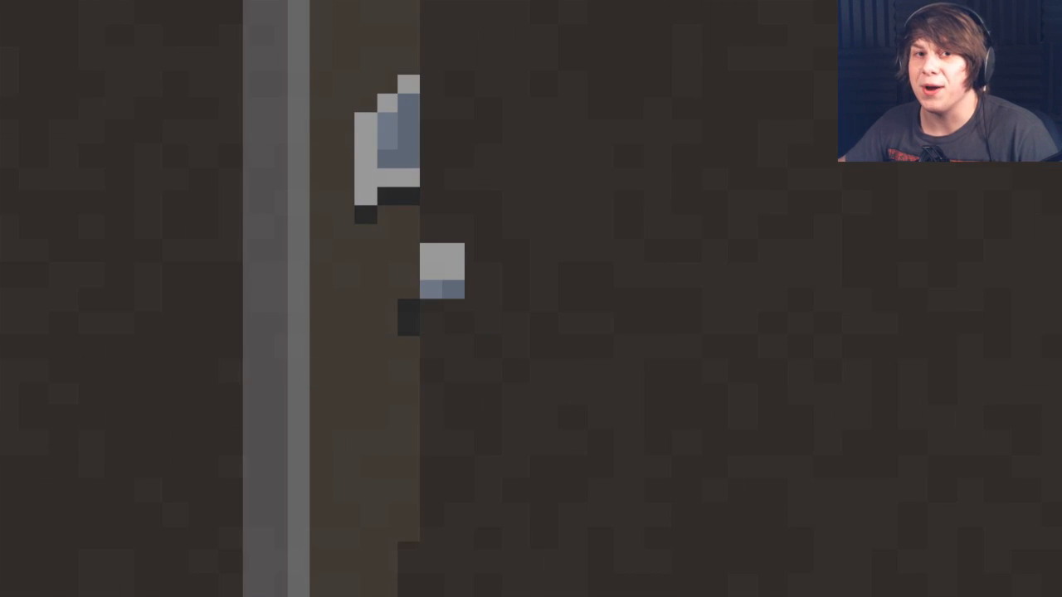
key("Right")
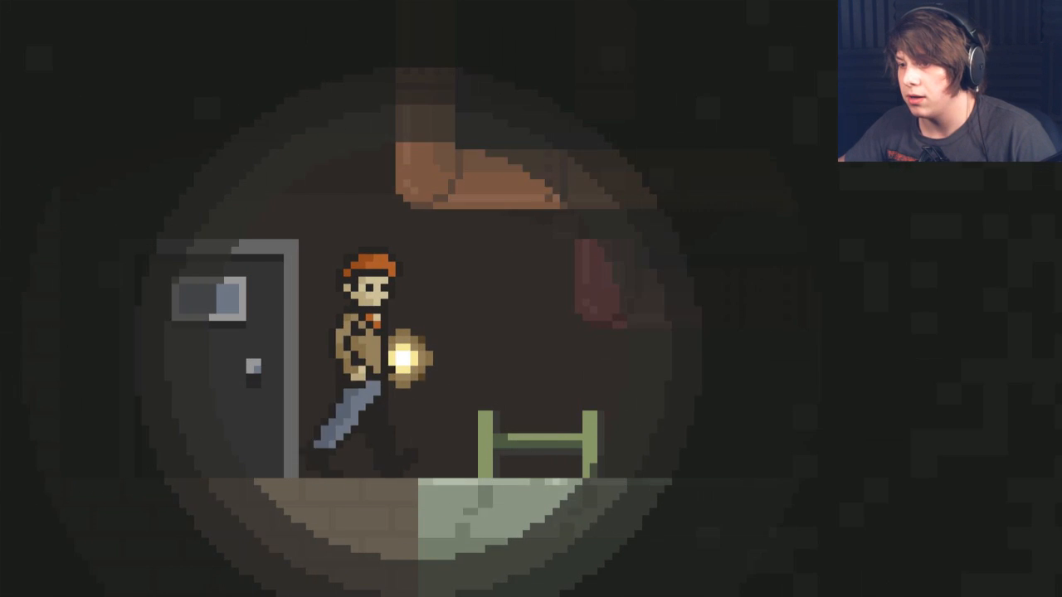
key("Left")
key("Up")
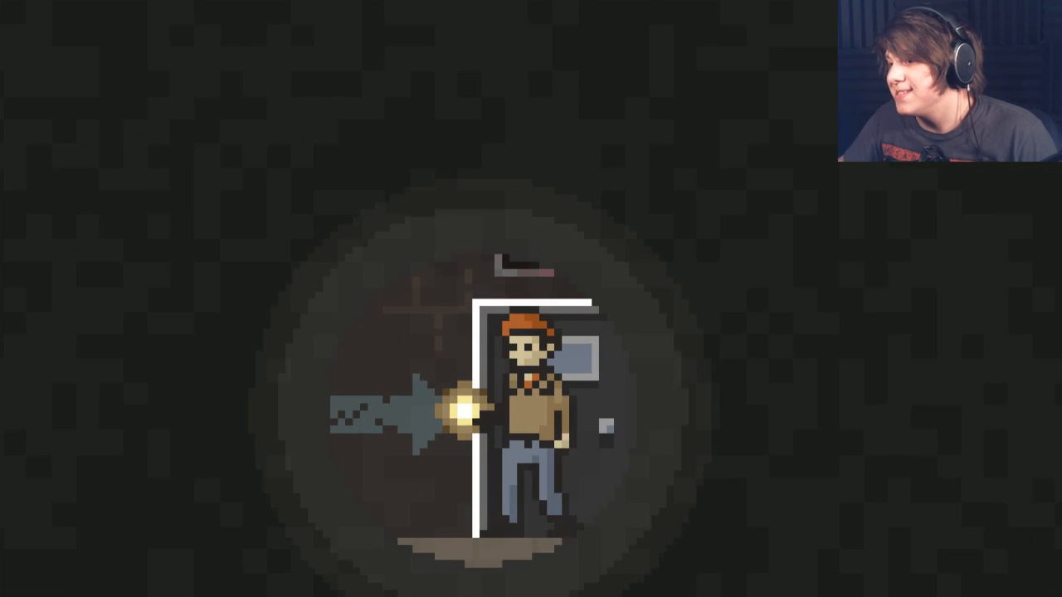
key("Right")
key("Right")
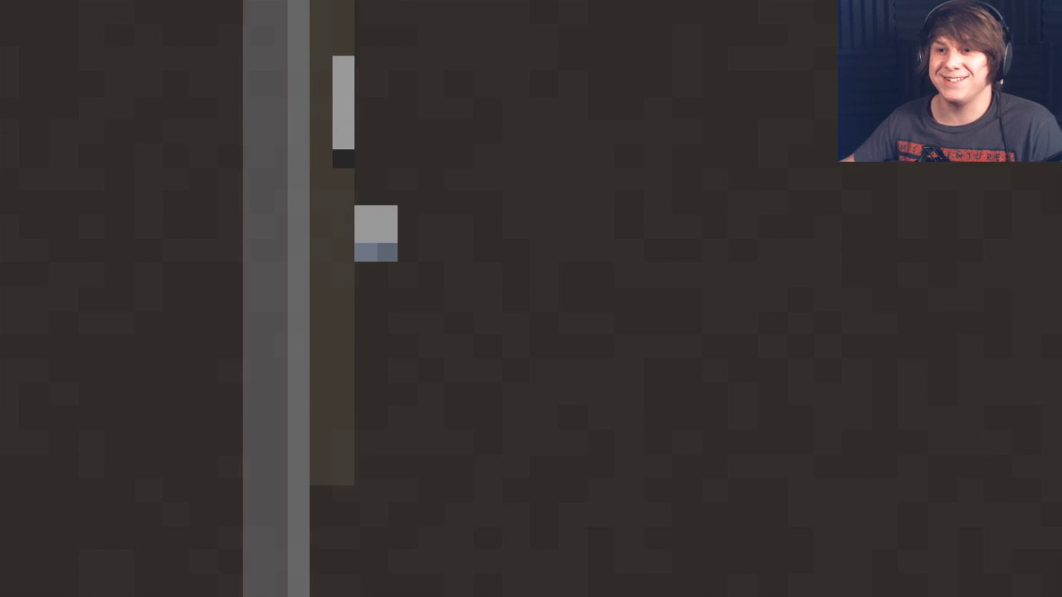
key("Right")
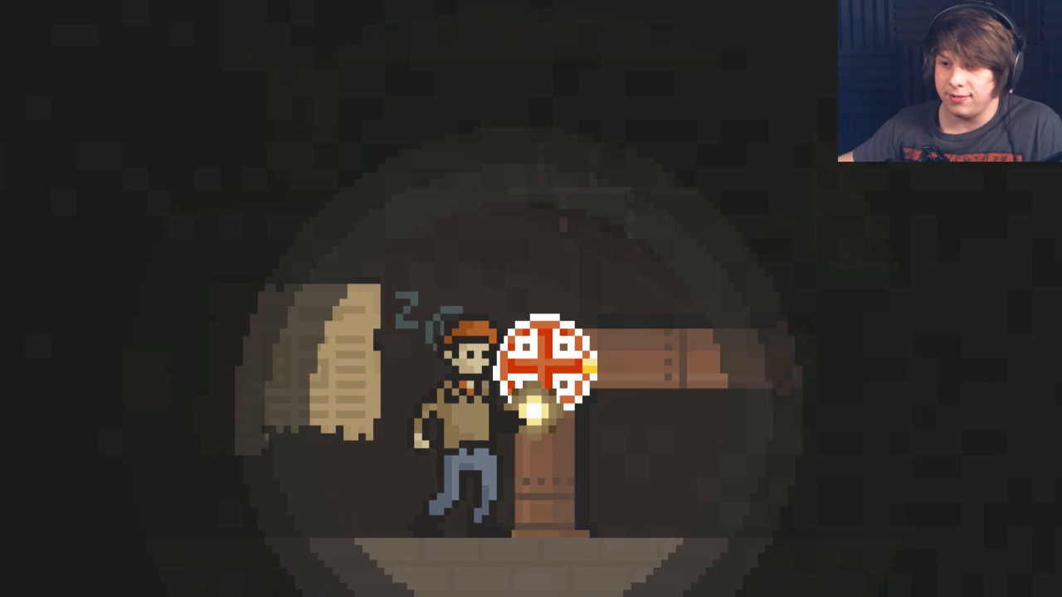
key("Right")
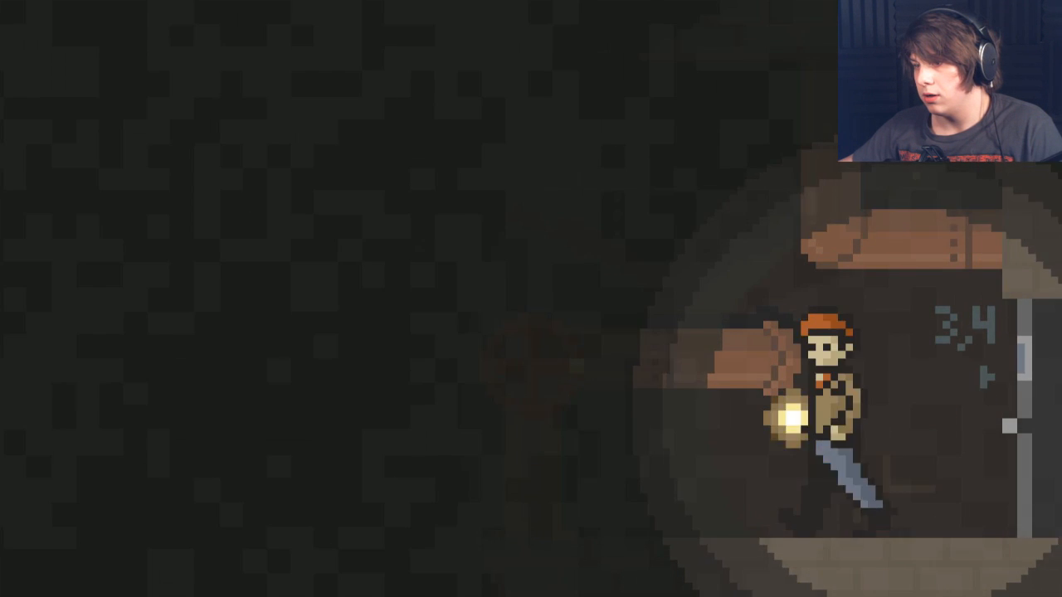
key("Left")
key("Right")
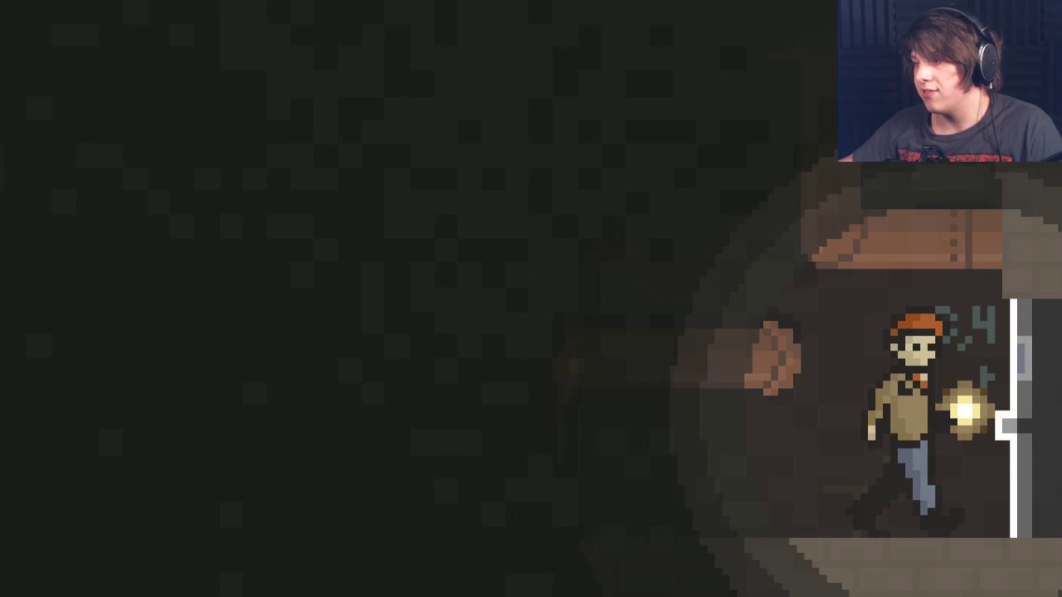
key("x")
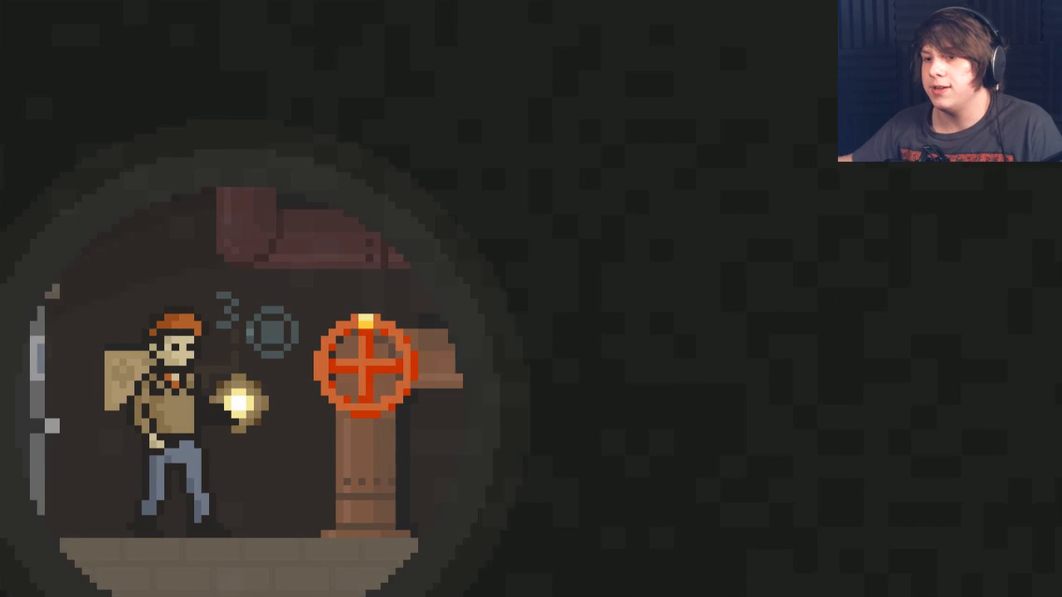
key("Left")
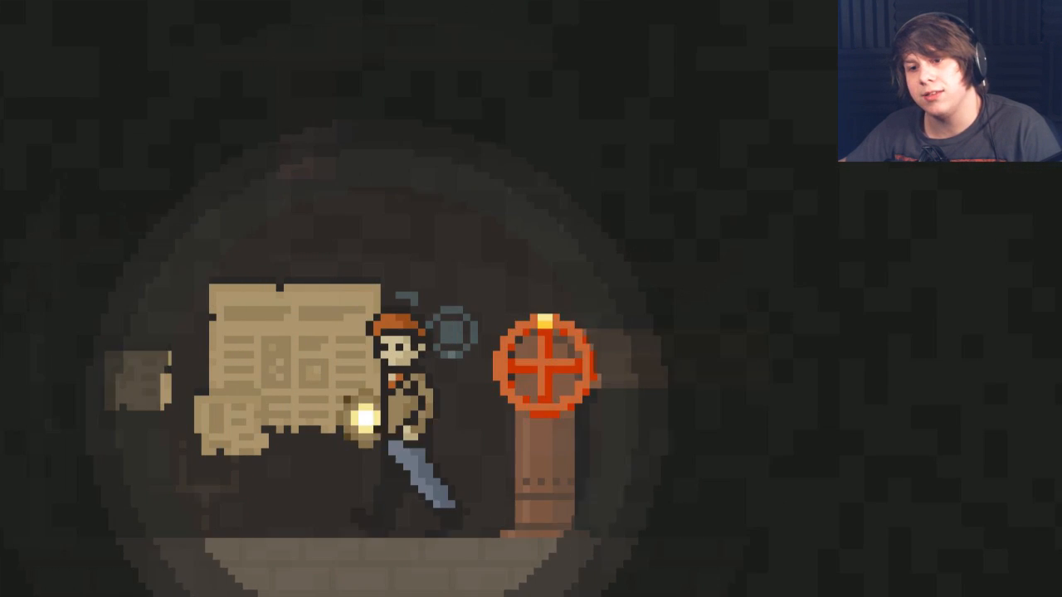
key("Up")
key("Left")
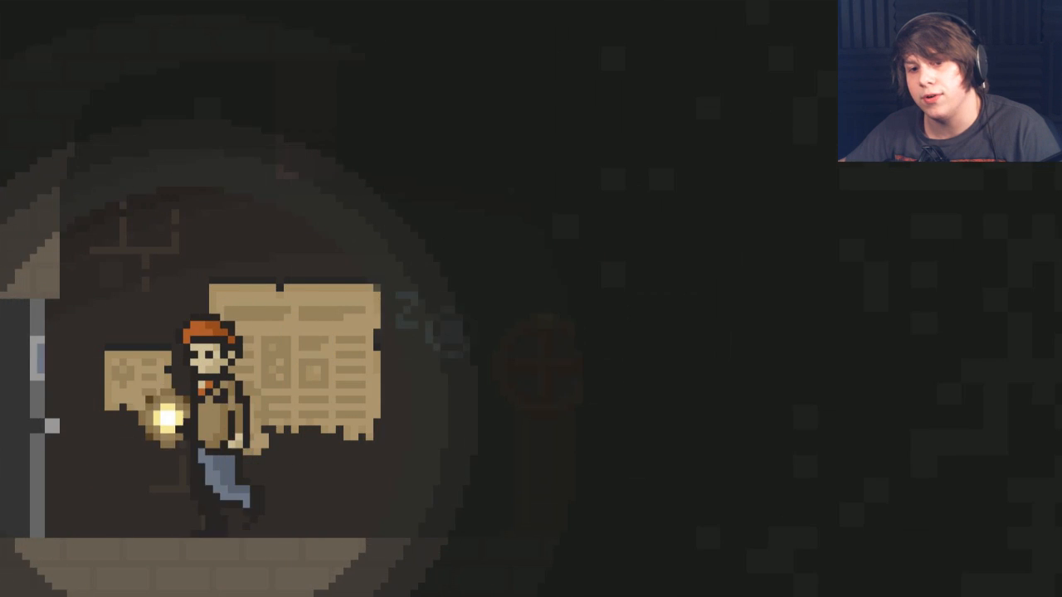
key("Up")
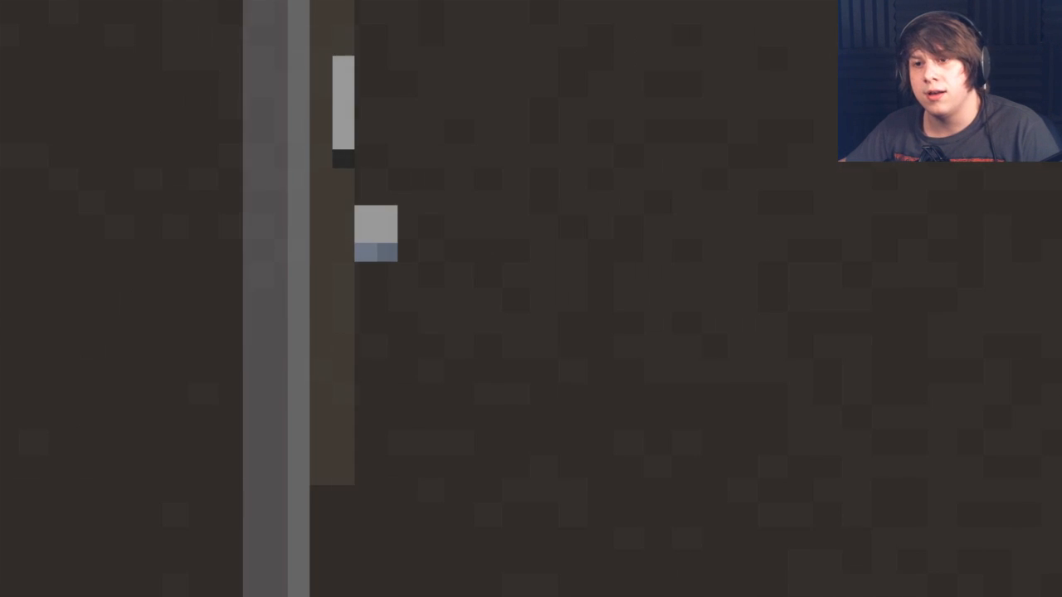
key("Left")
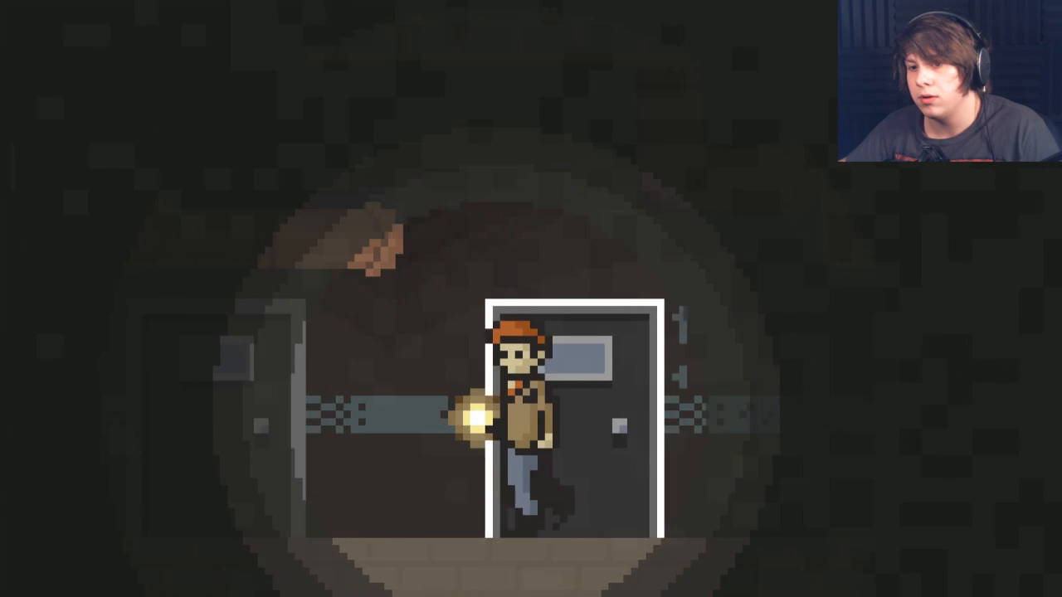
key("Up")
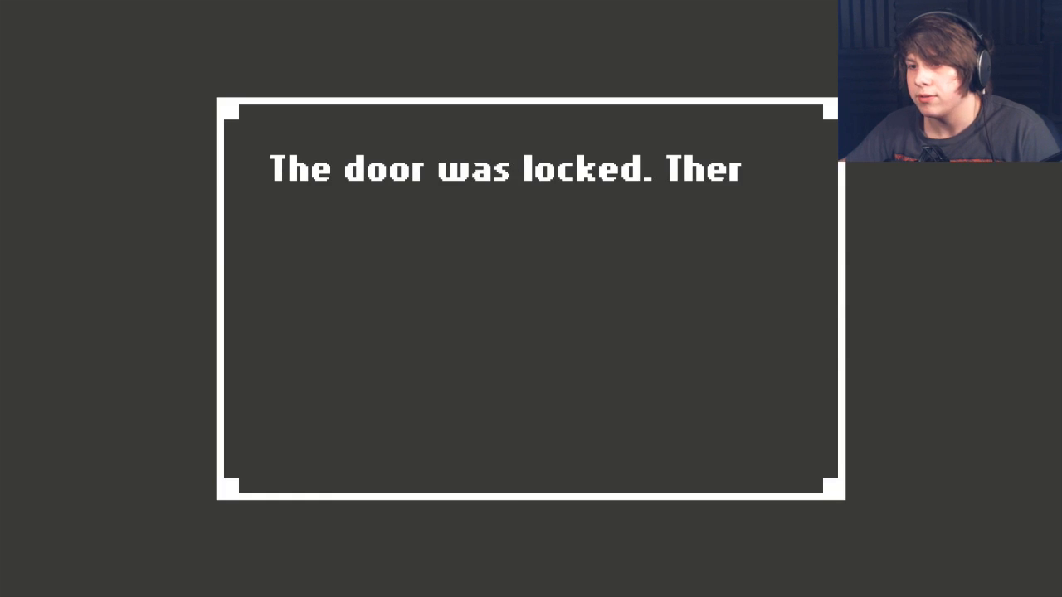
key("Return")
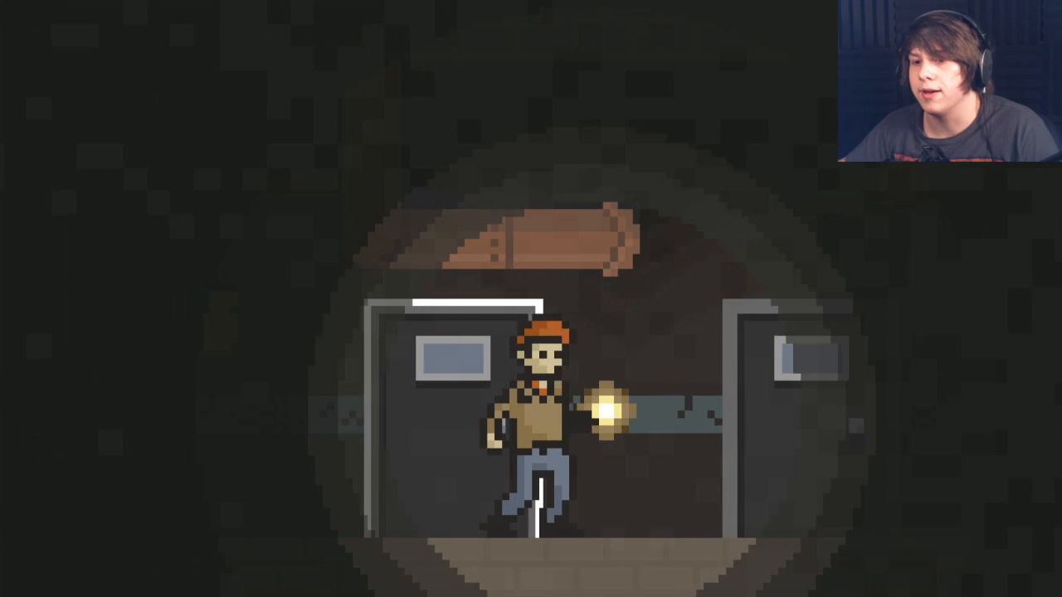
key("Left")
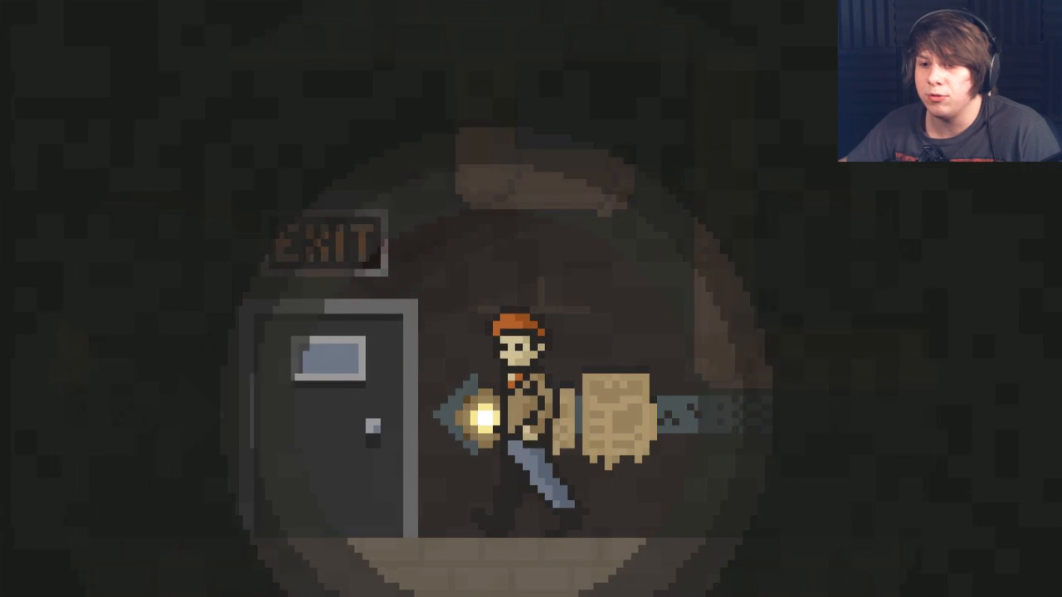
key("Up")
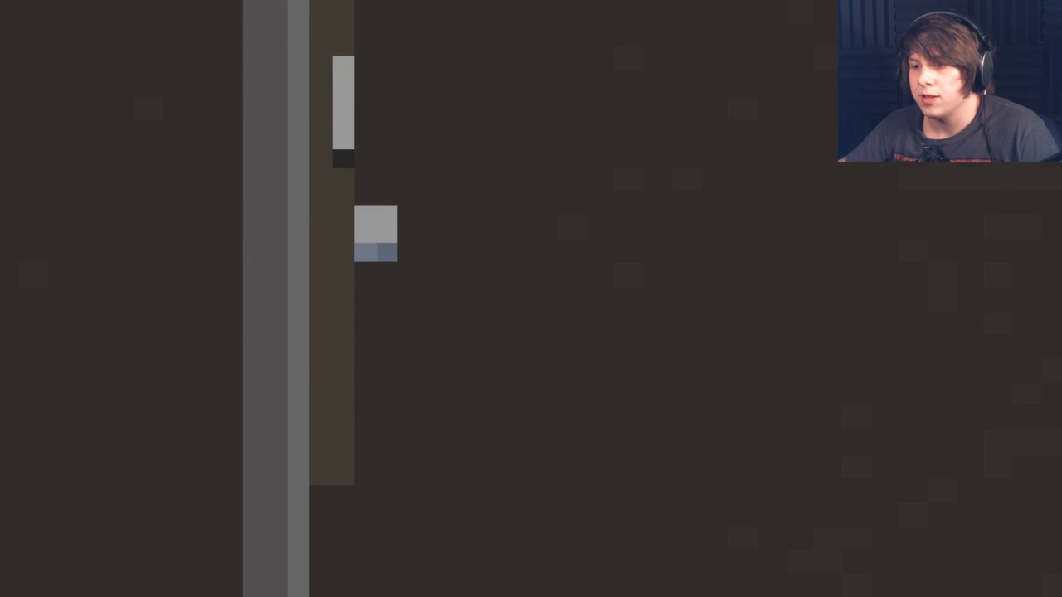
key("Right")
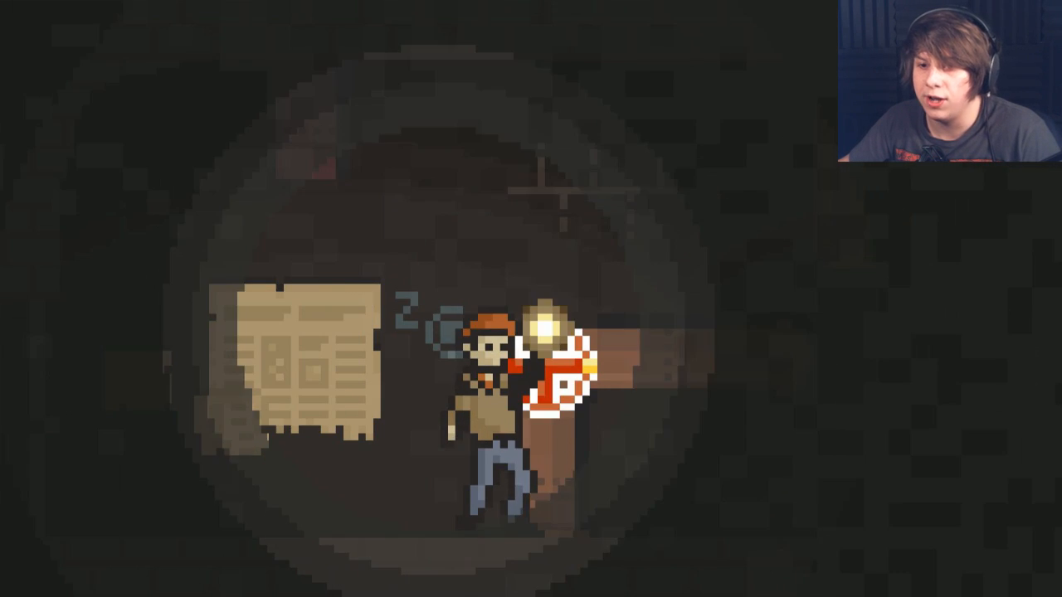
key("Up")
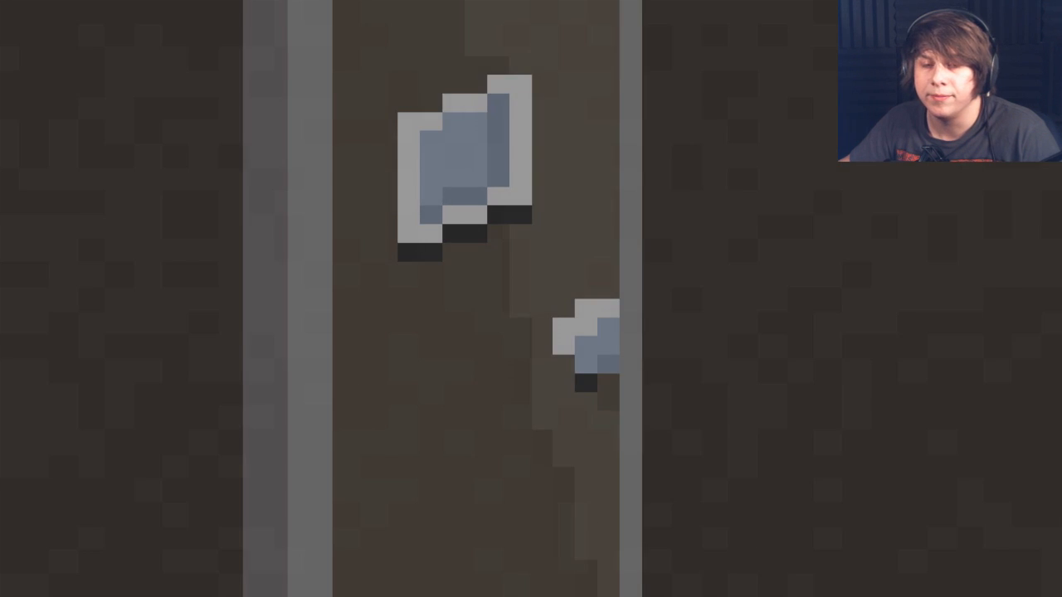
key("Up")
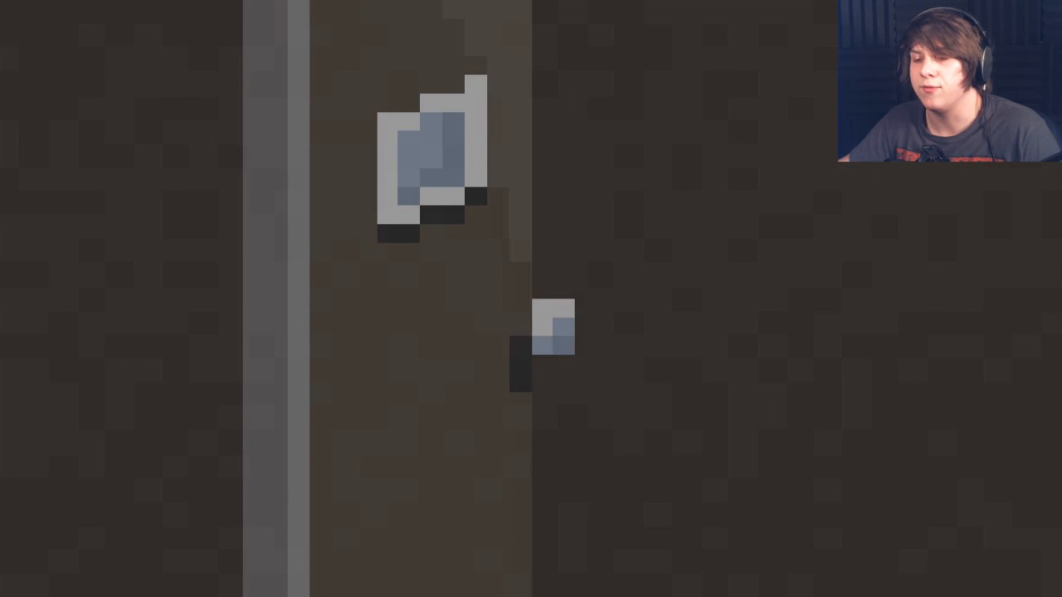
key("Right")
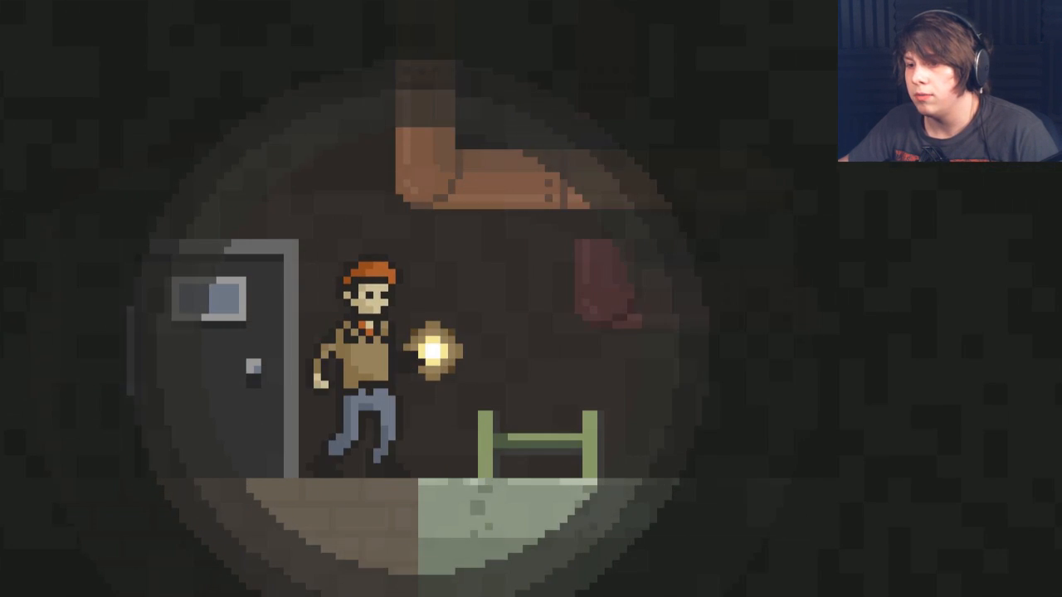
key("Up")
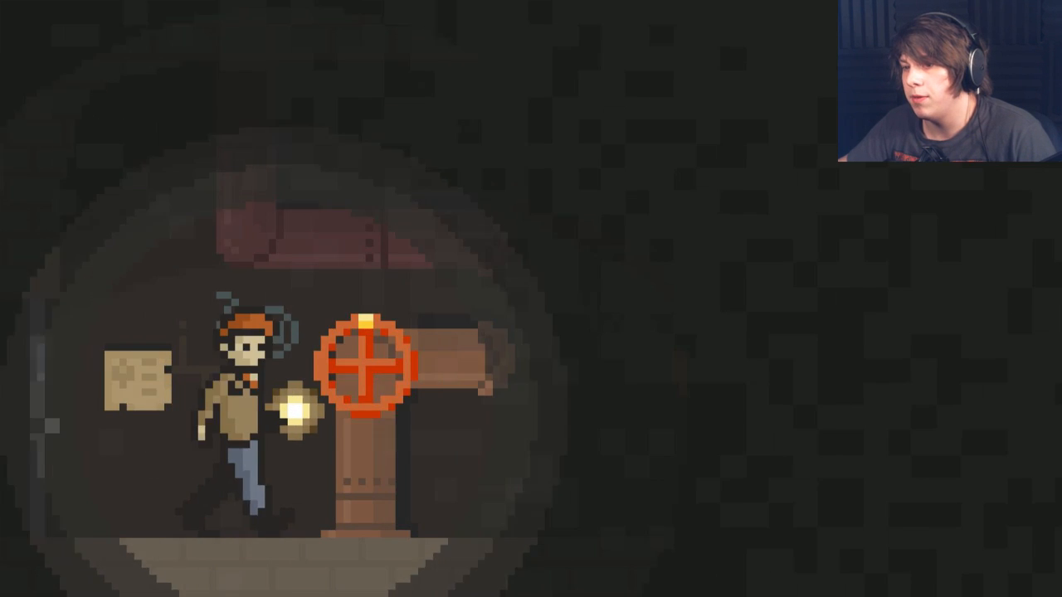
key("Right")
key("Up")
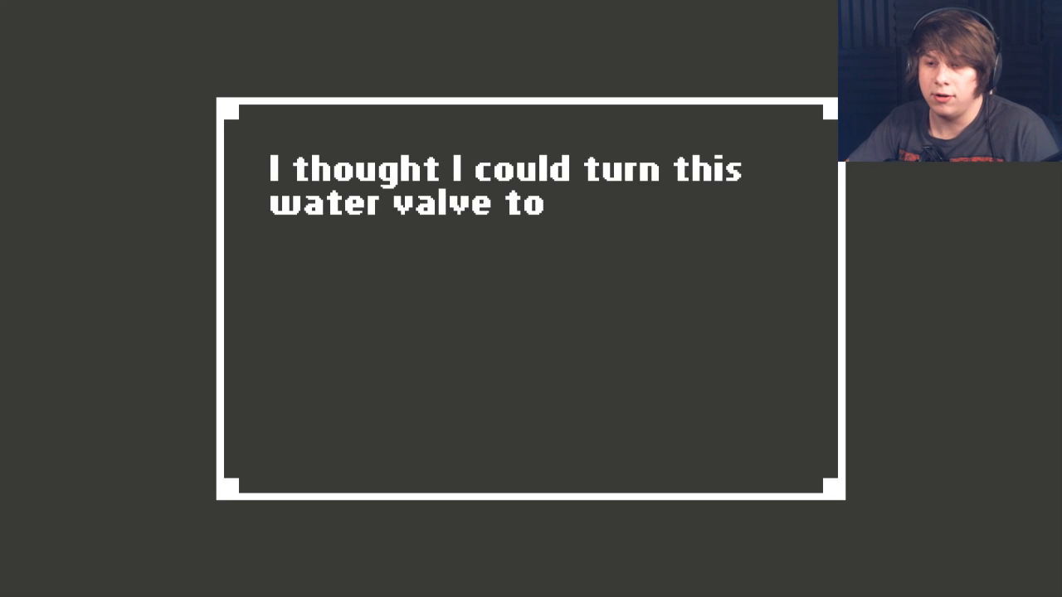
key("Up")
key("Up")
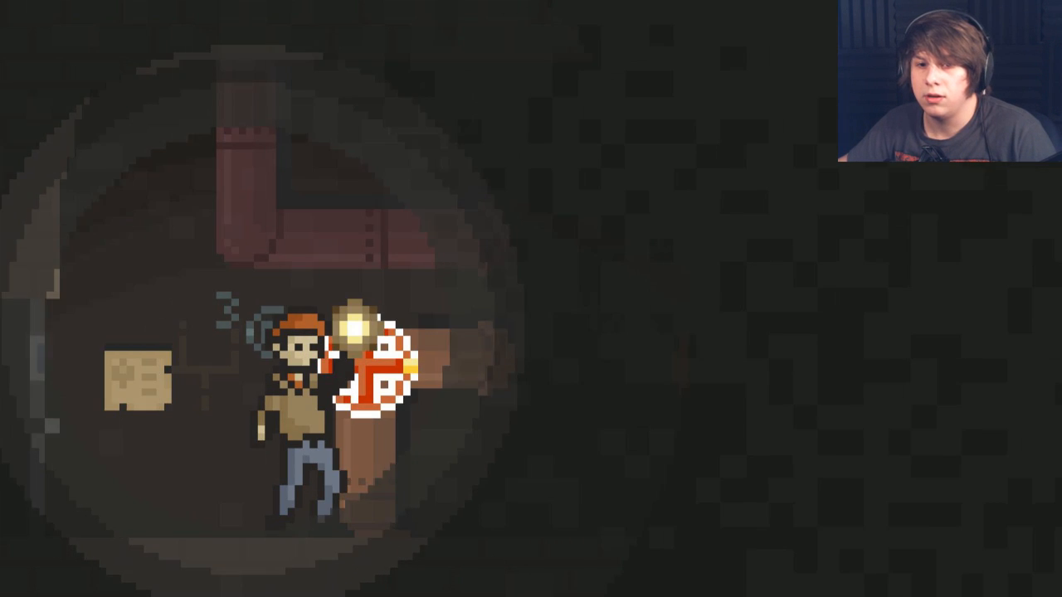
key("Left")
key("Up")
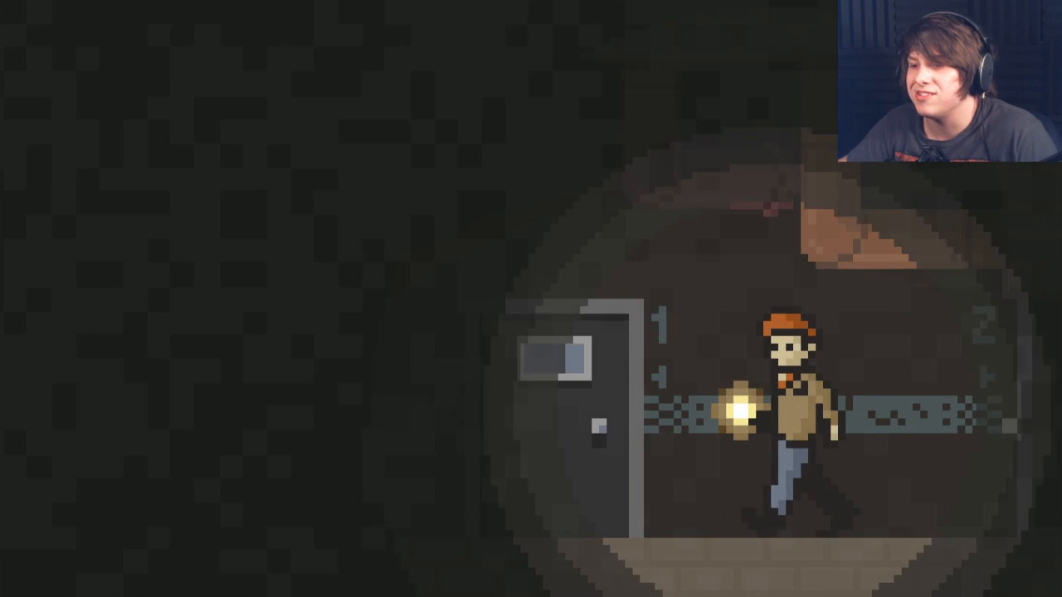
key("Left")
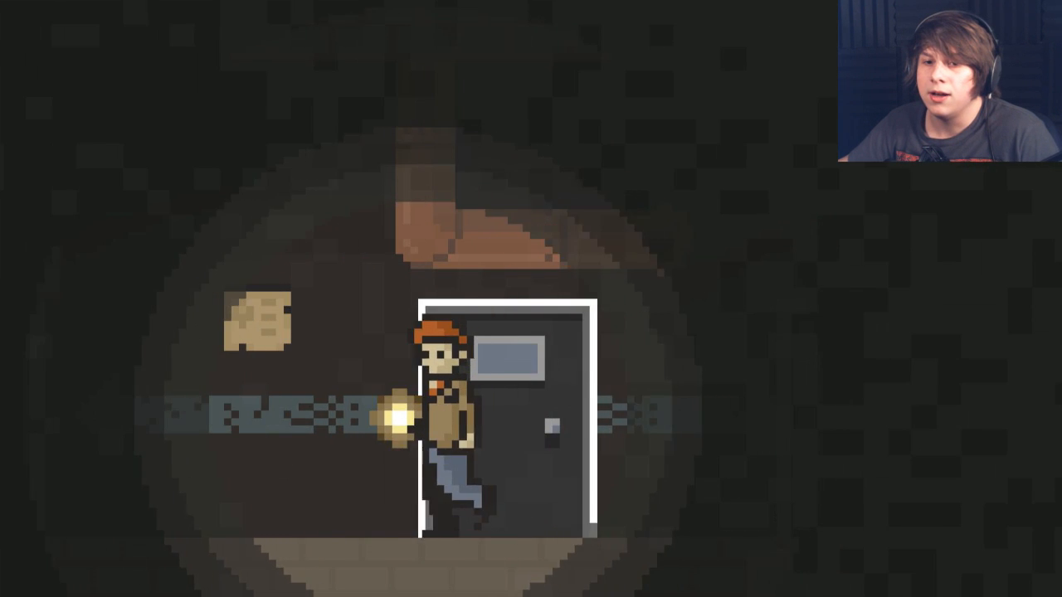
key("Left")
key("Left")
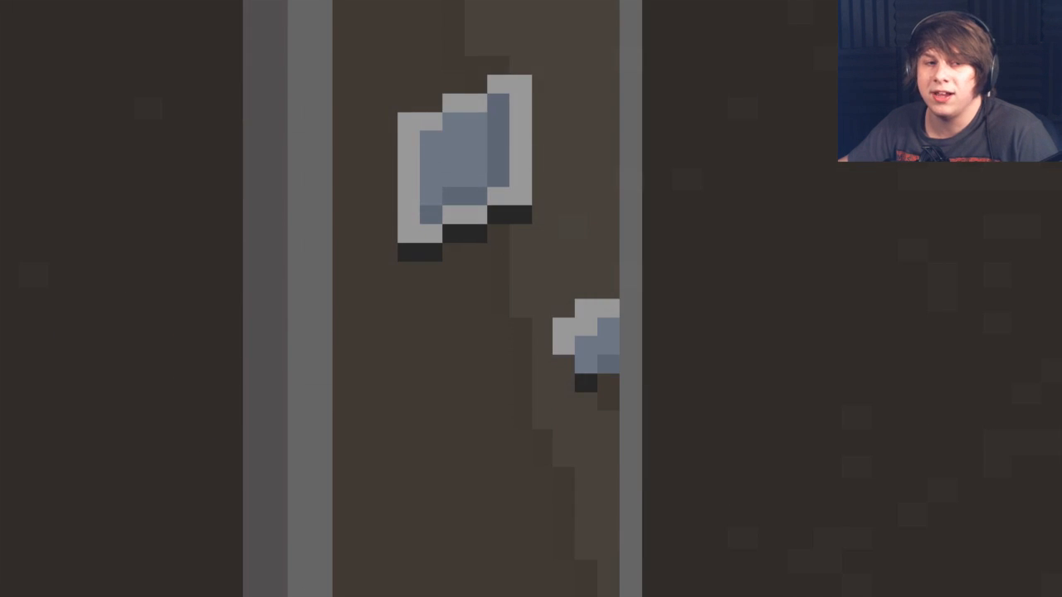
key("Left")
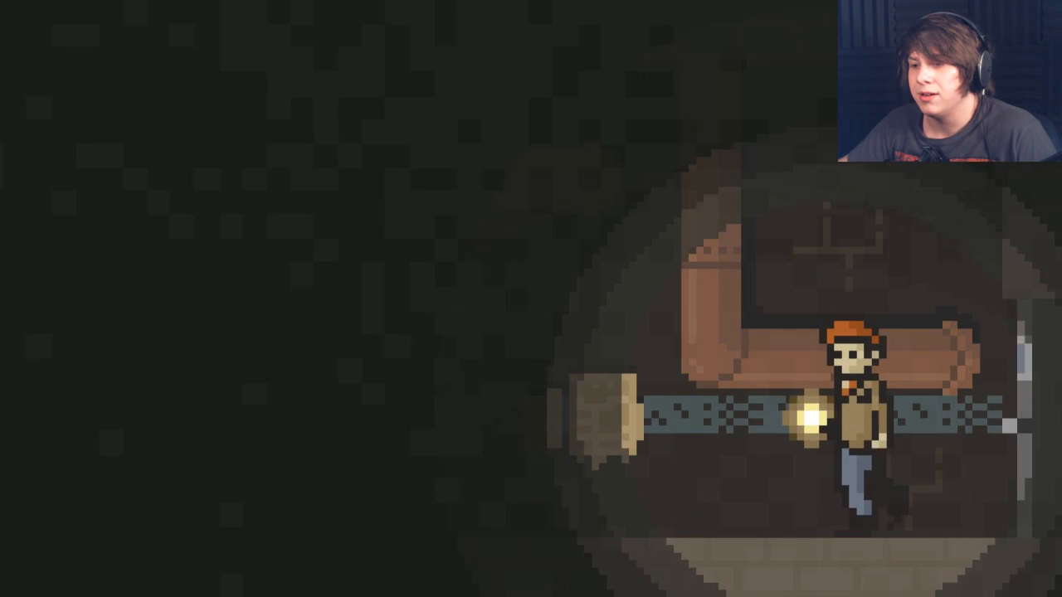
key("Left")
key("Up")
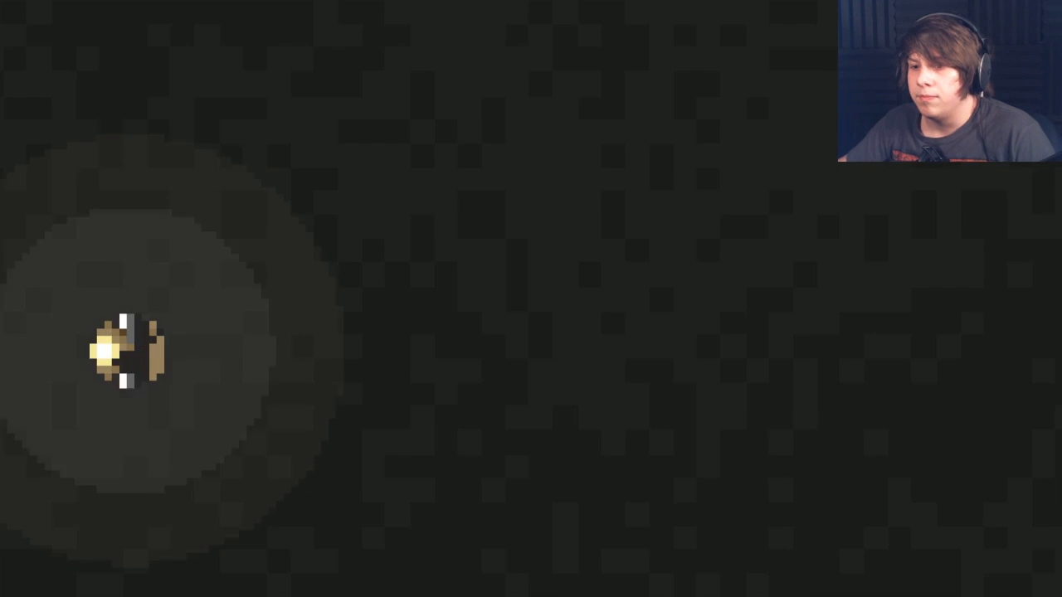
key("Right")
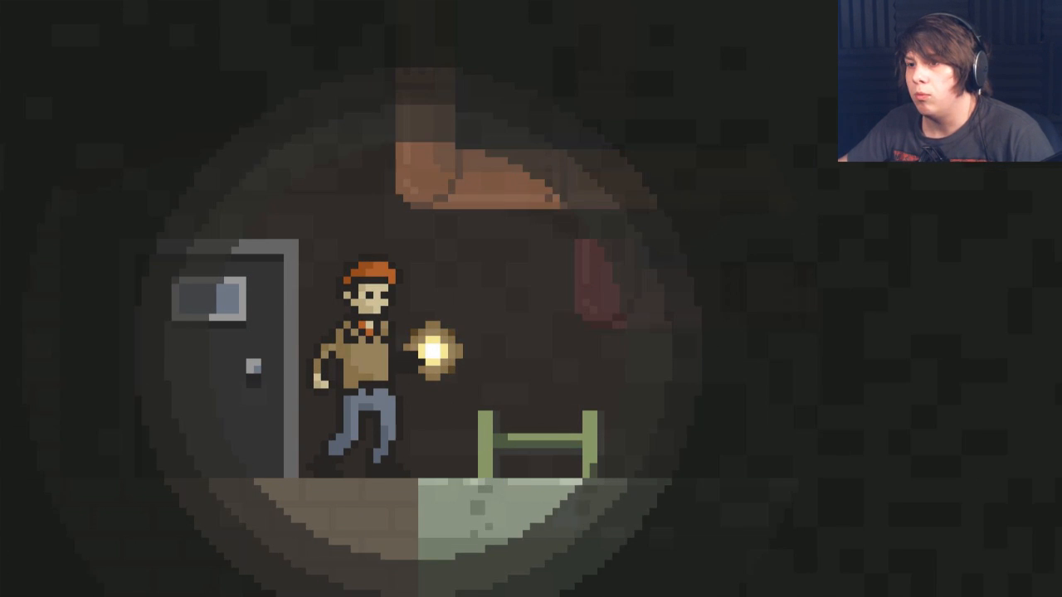
key("Left")
key("Left")
key("Up")
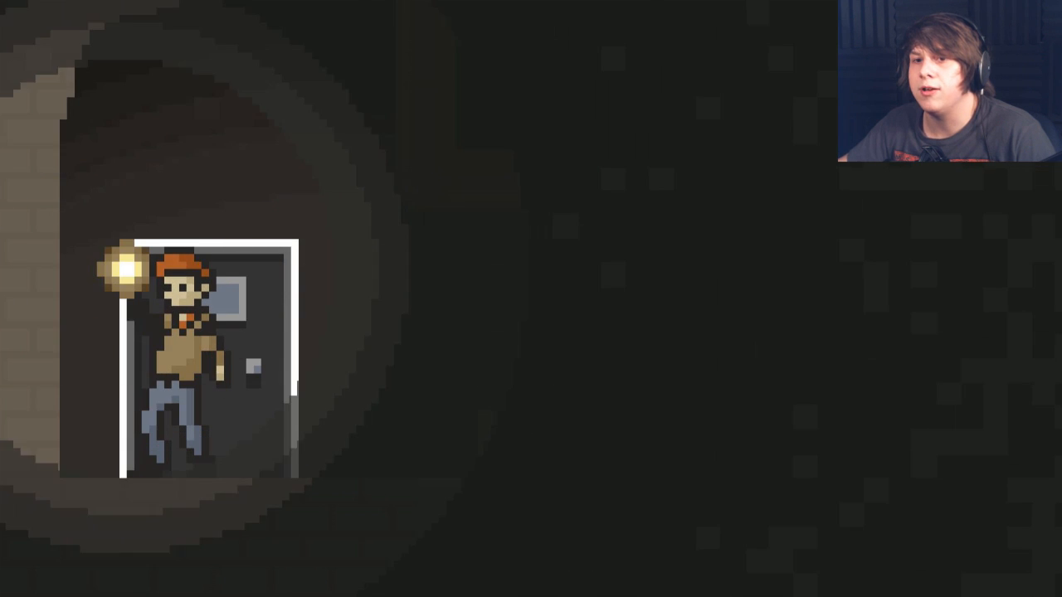
key("Right")
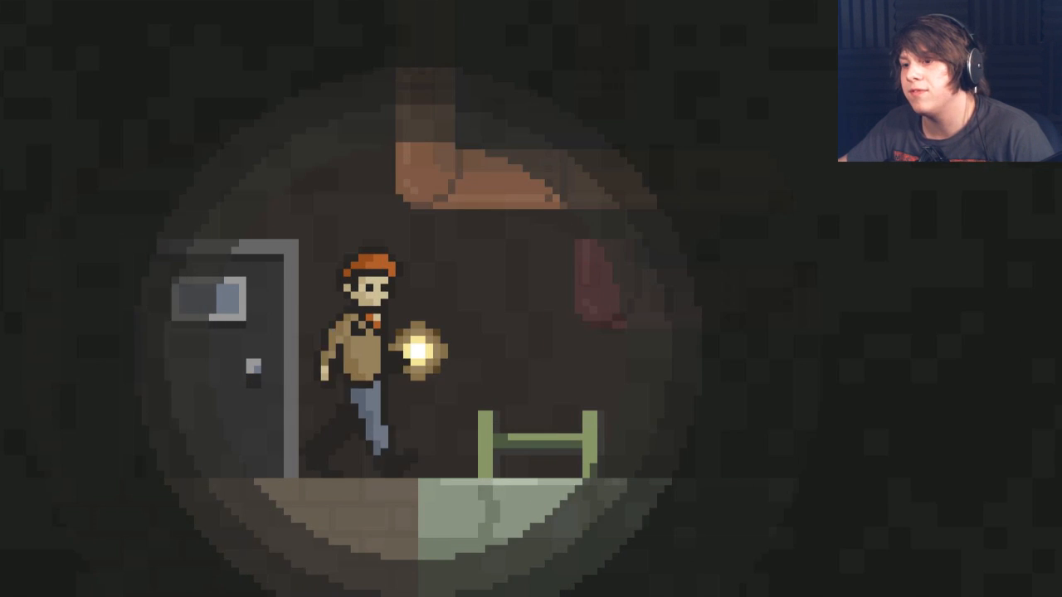
key("Left")
key("Up")
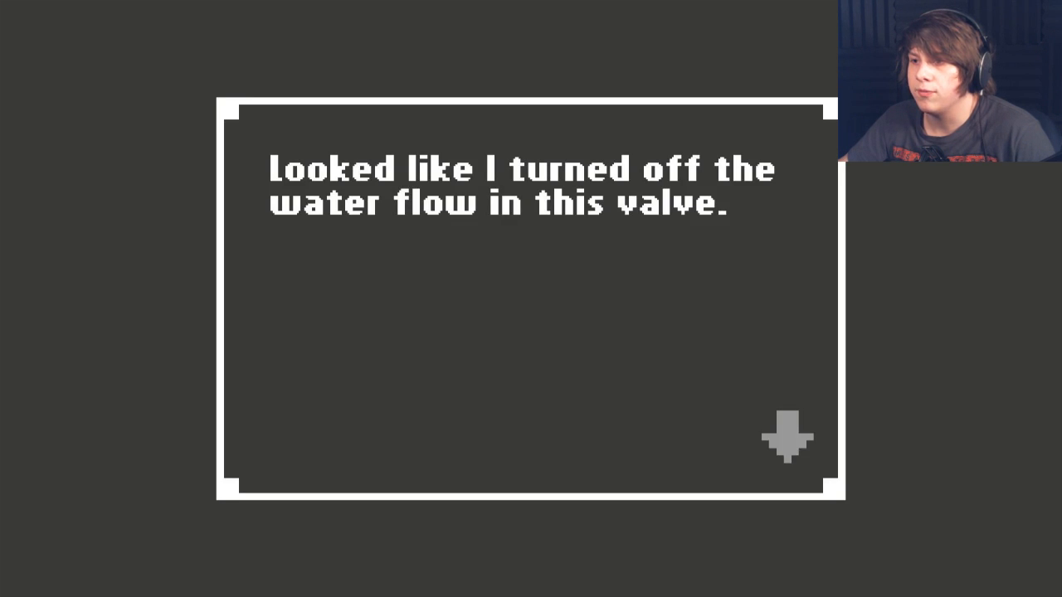
key("Return")
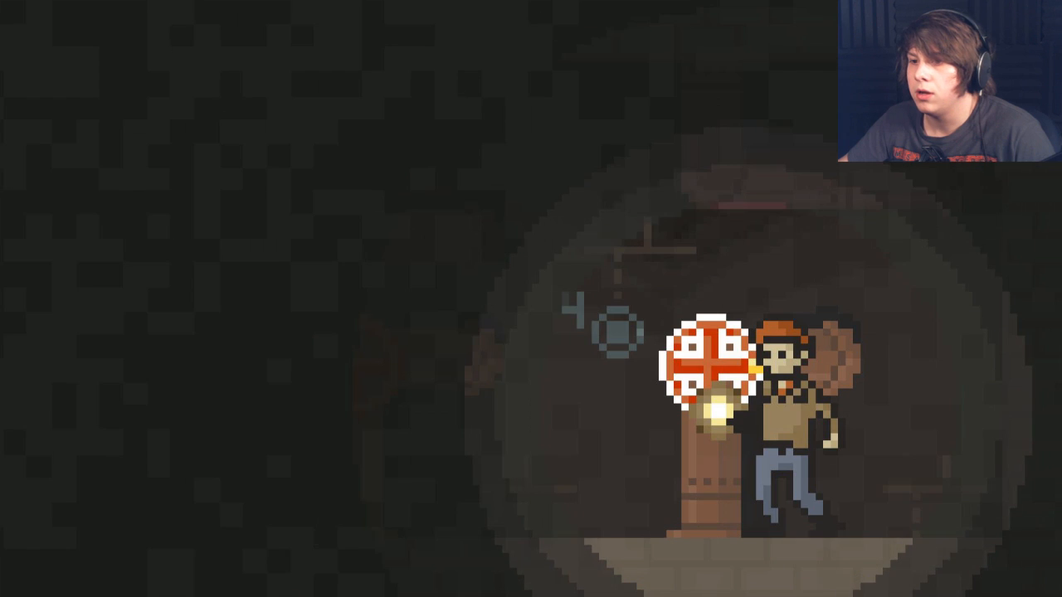
key("Left")
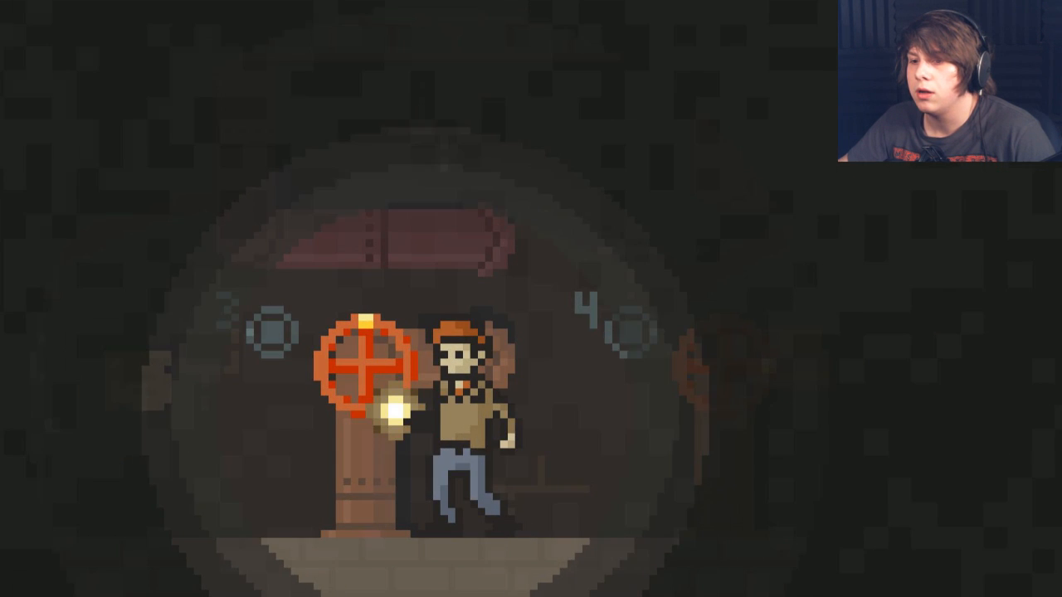
key("Up")
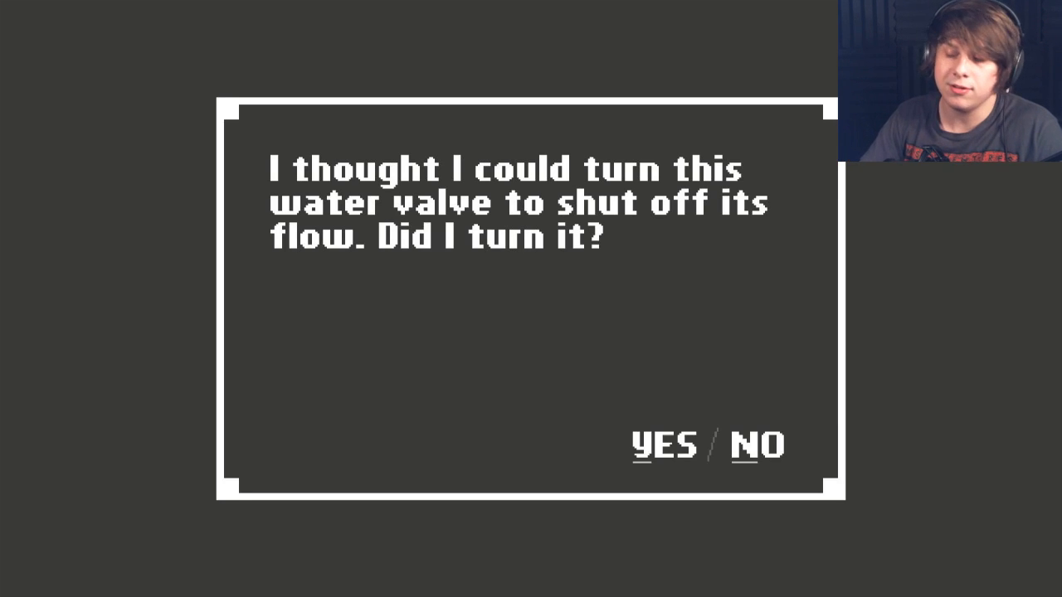
key("Return")
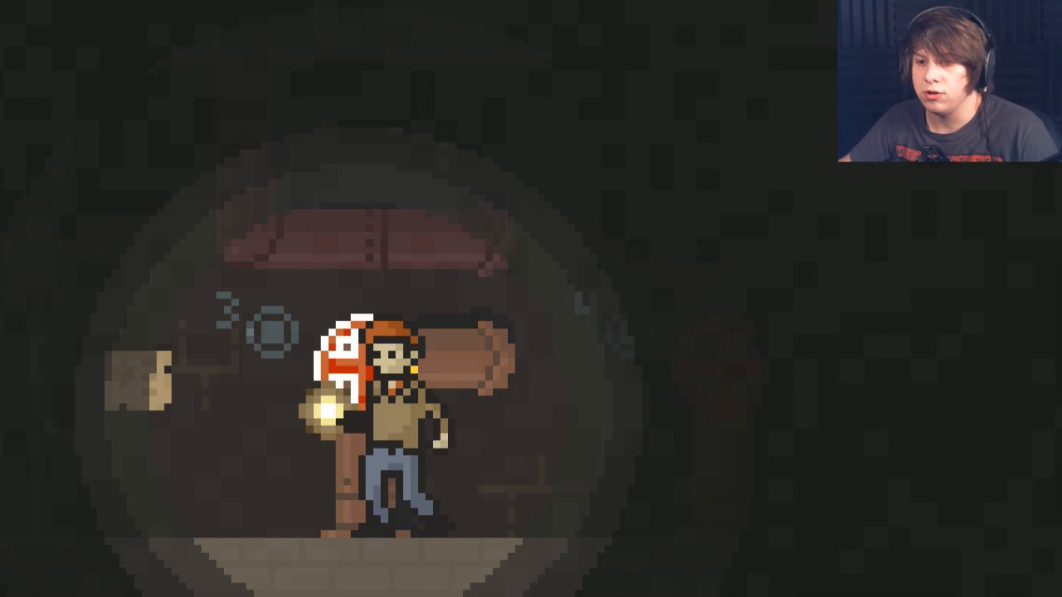
key("Right")
key("Left")
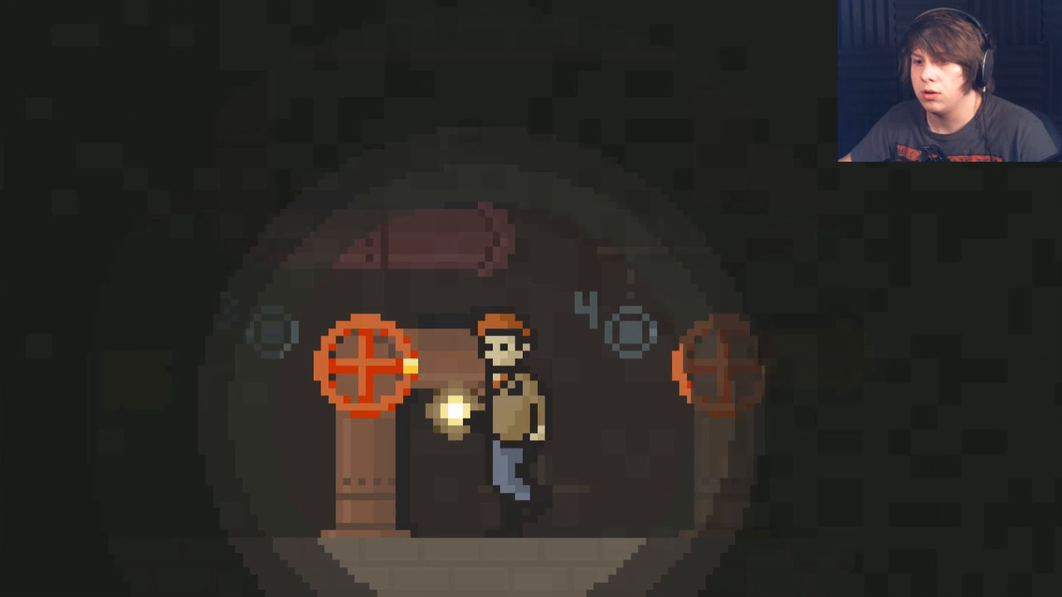
key("Right")
key("Up")
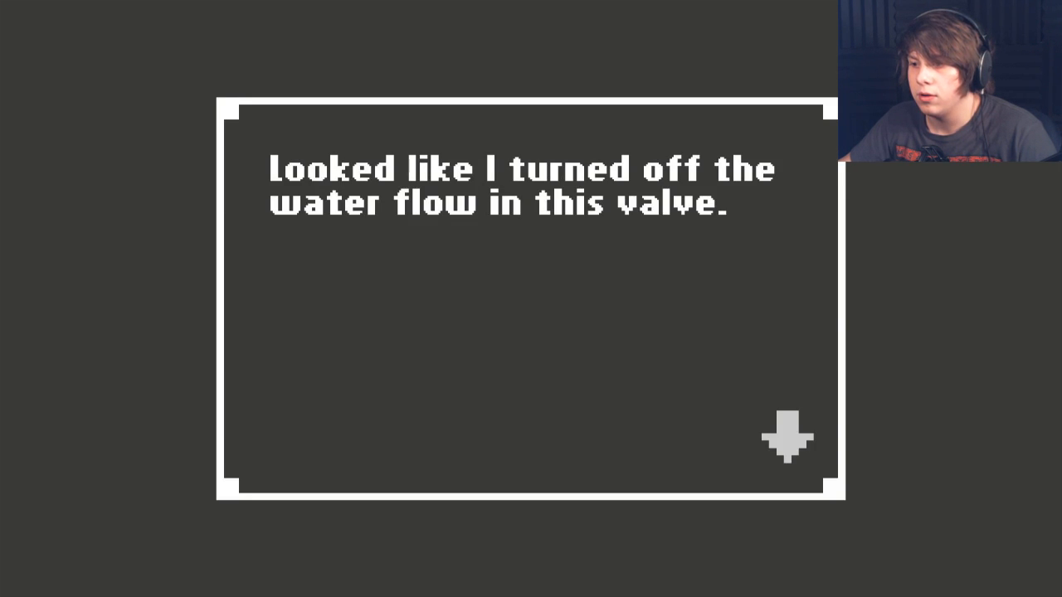
key("Return")
key("Left")
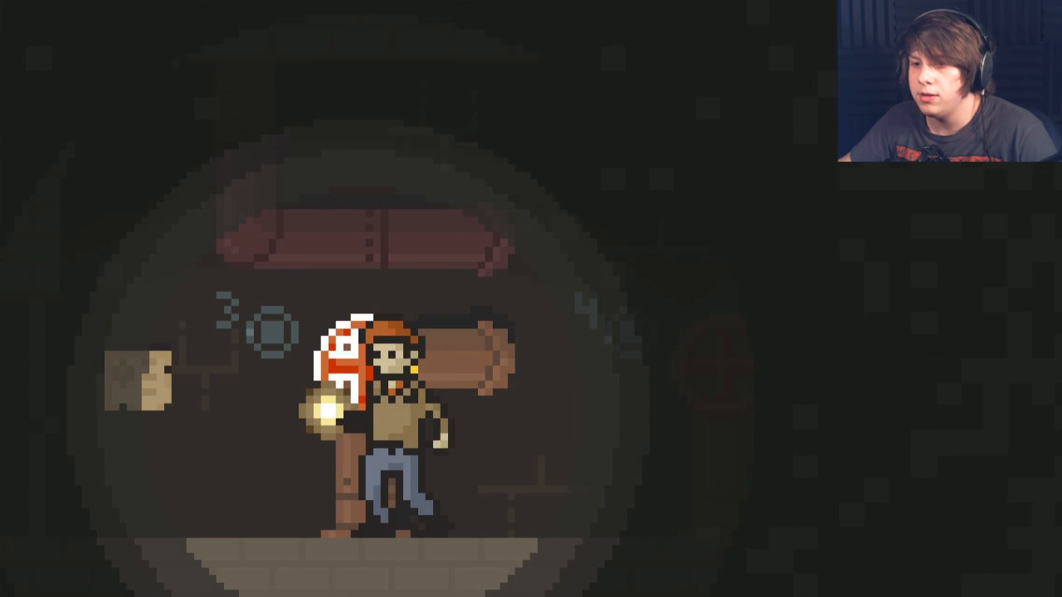
key("Up")
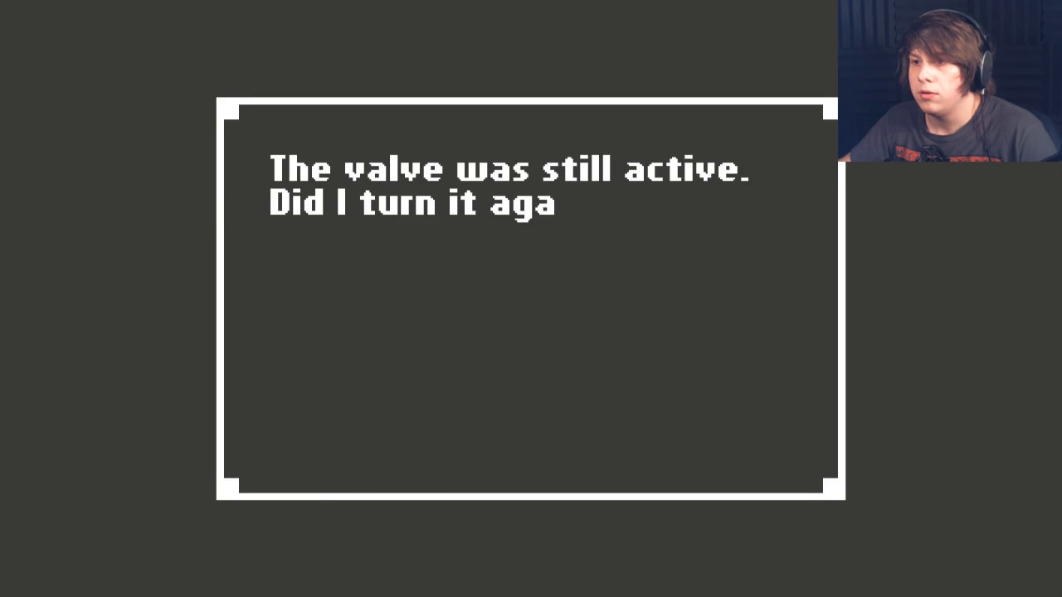
key("Return")
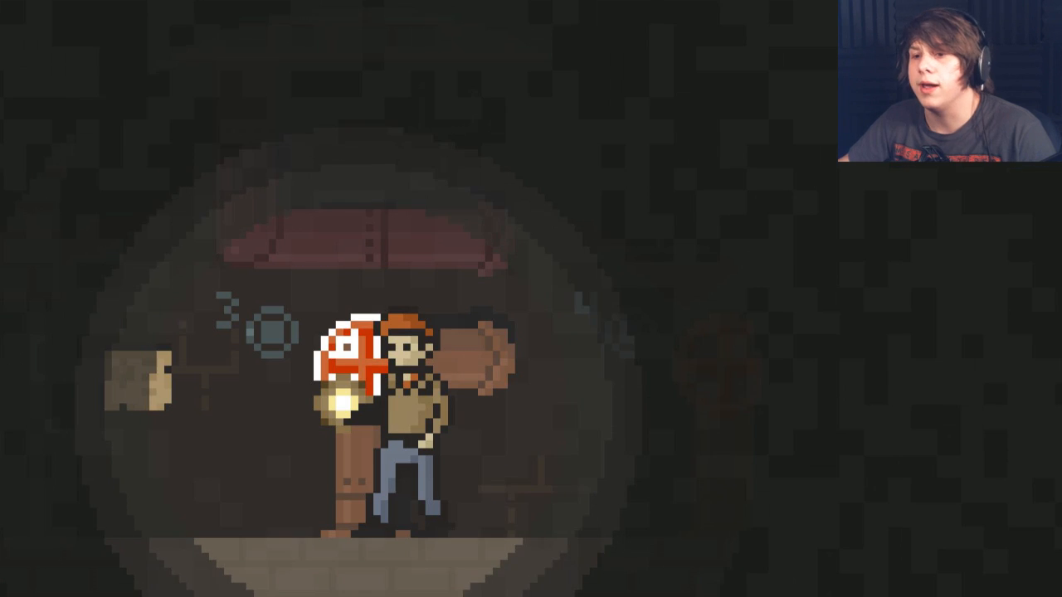
key("Right")
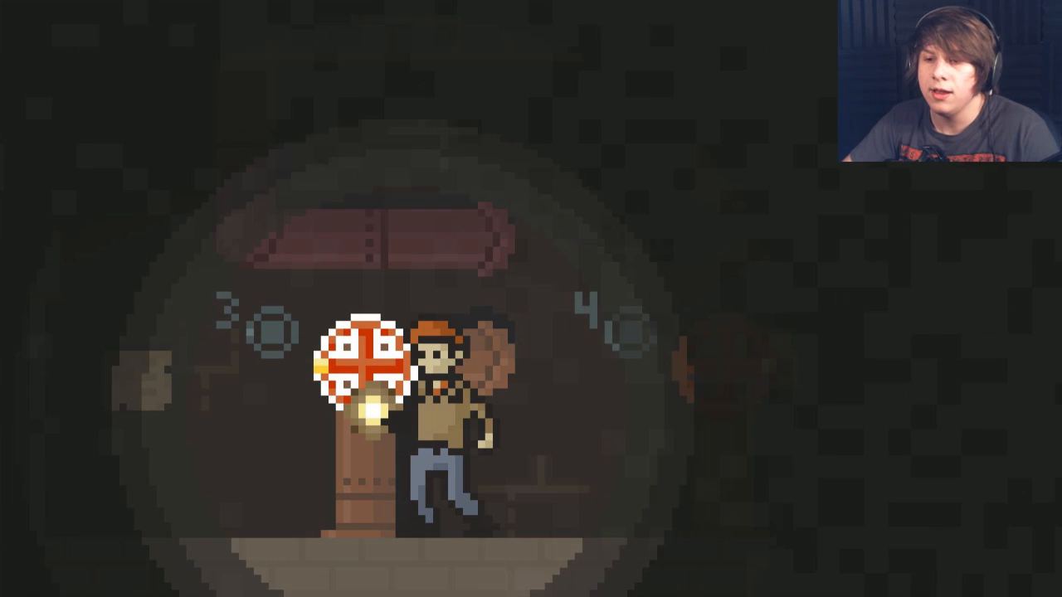
key("Left")
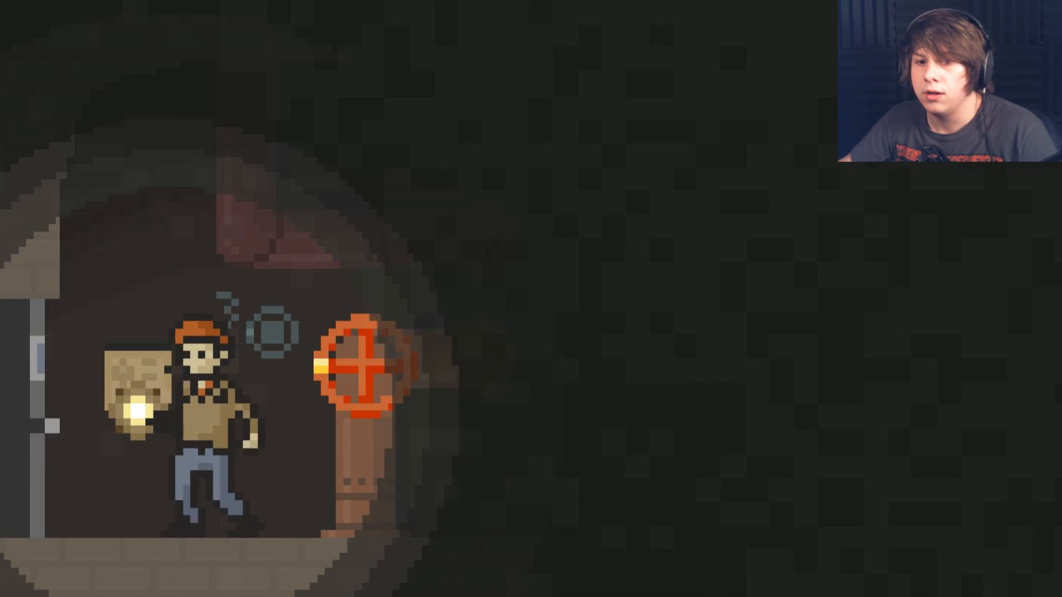
key("Left")
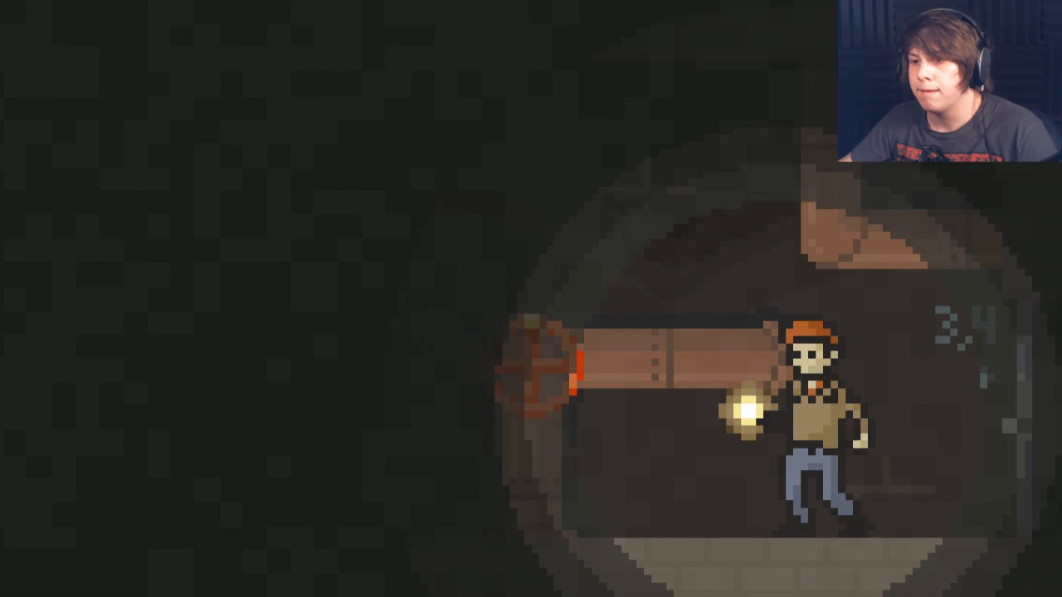
key("Left")
key("space")
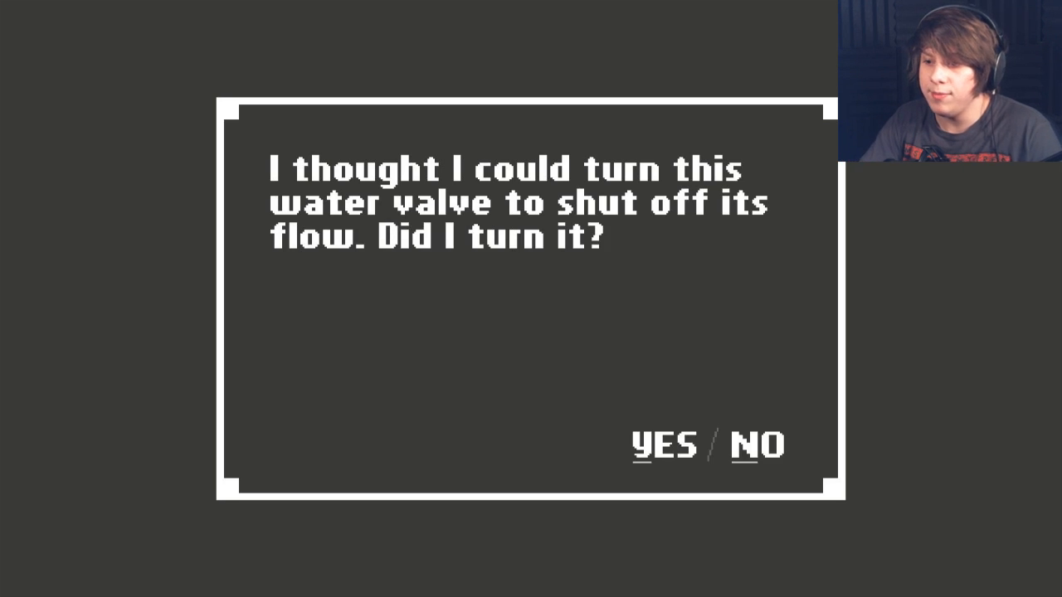
key("y")
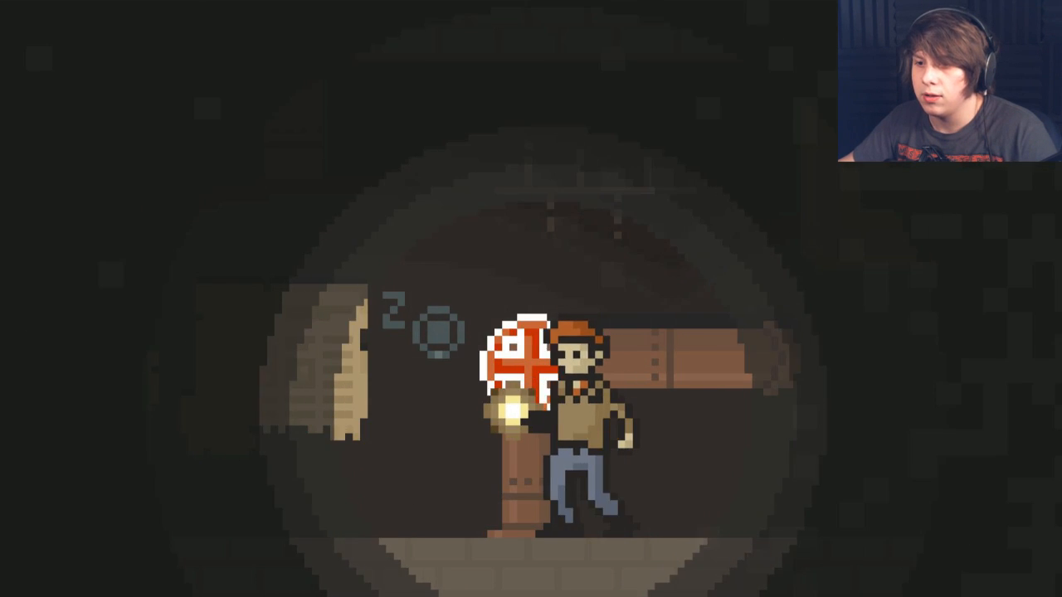
key("space")
key("Left")
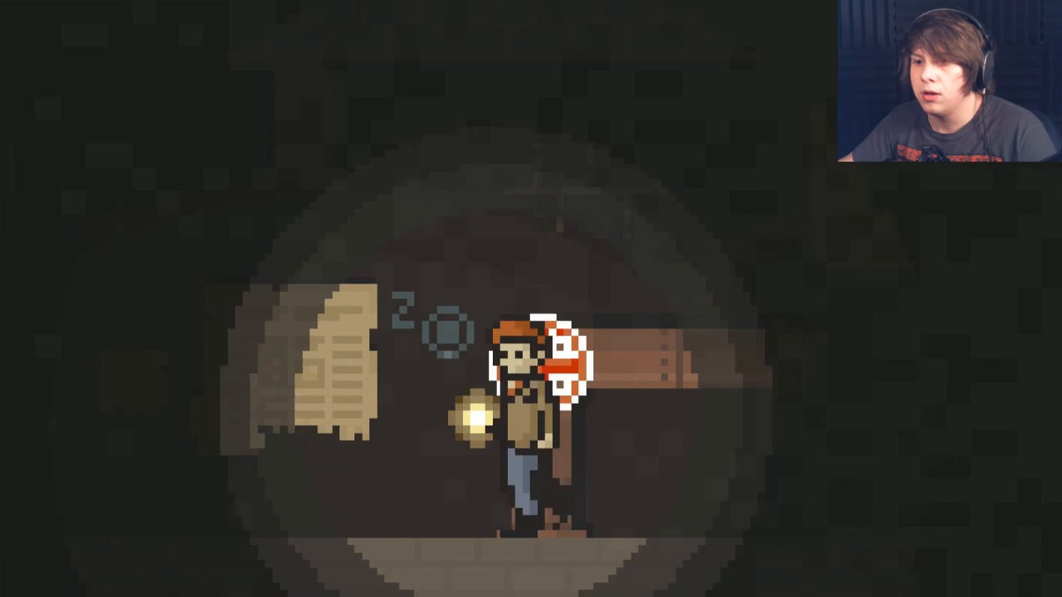
key("Left")
key("Right")
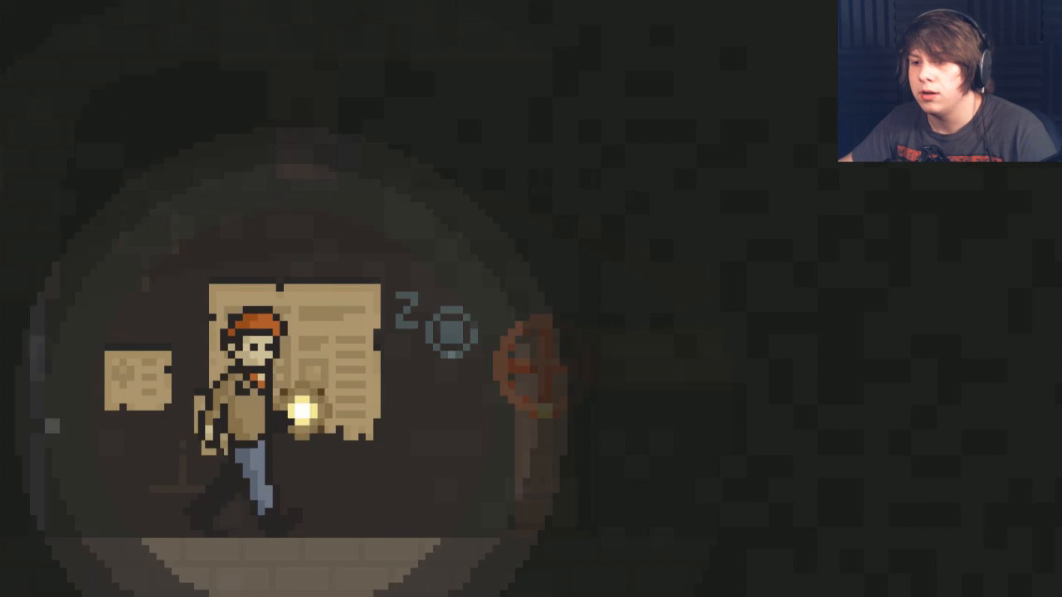
key("space")
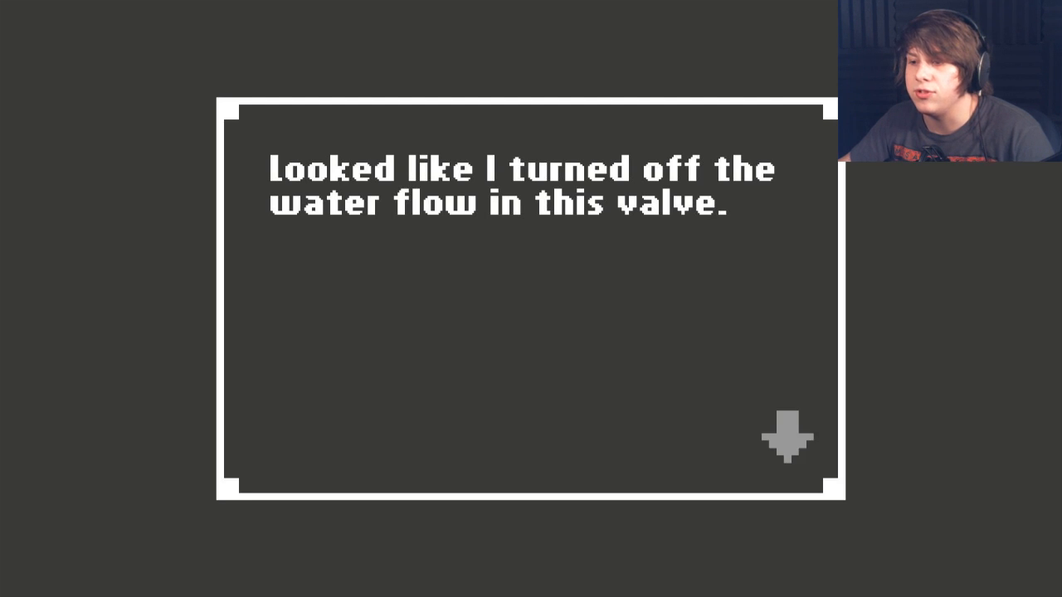
key("space")
key("Left")
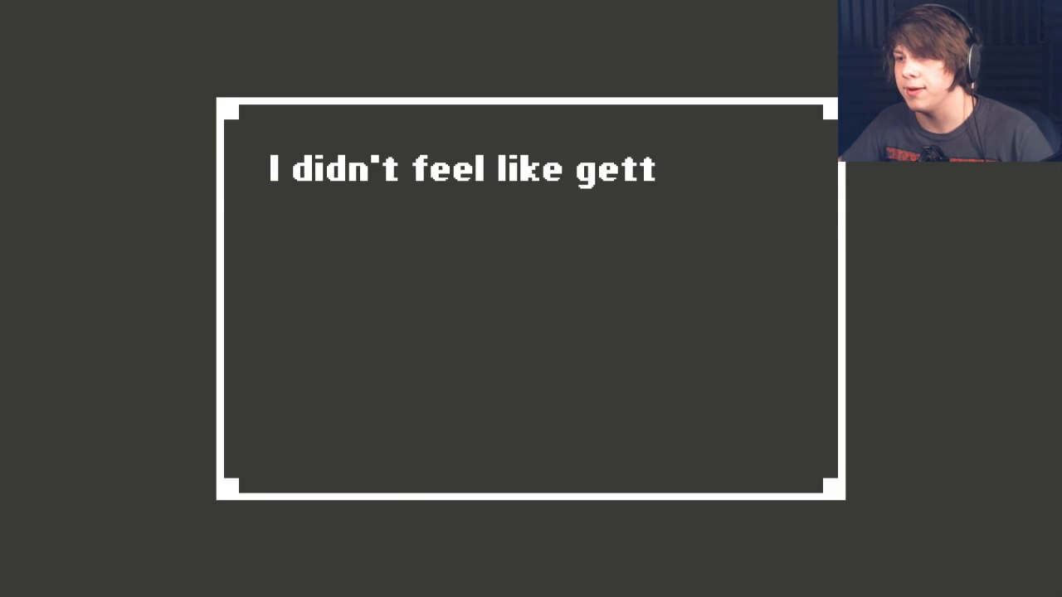
key("Return")
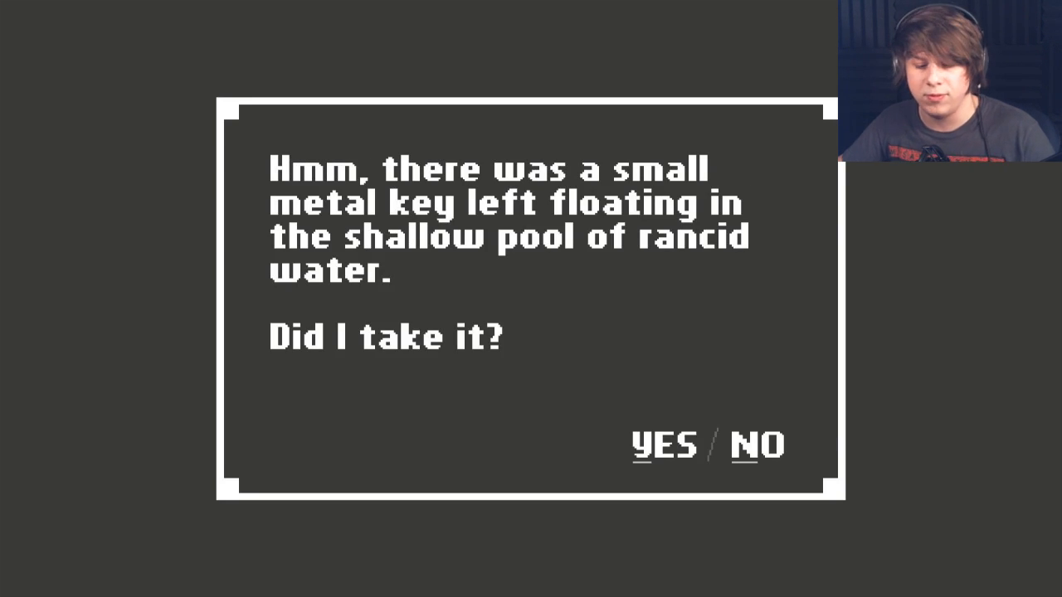
key("Return")
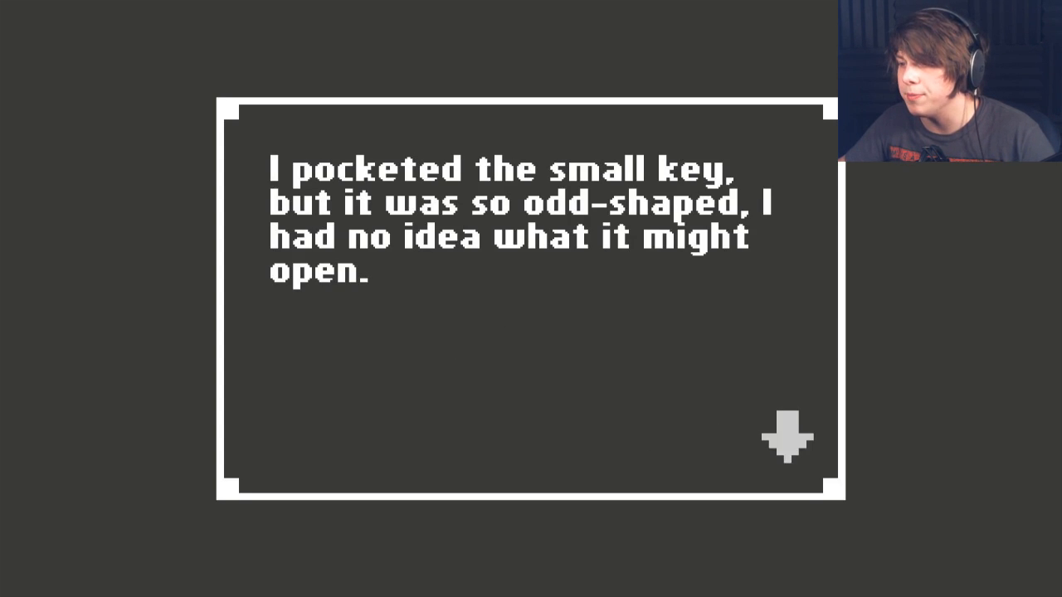
key("Return")
key("Right")
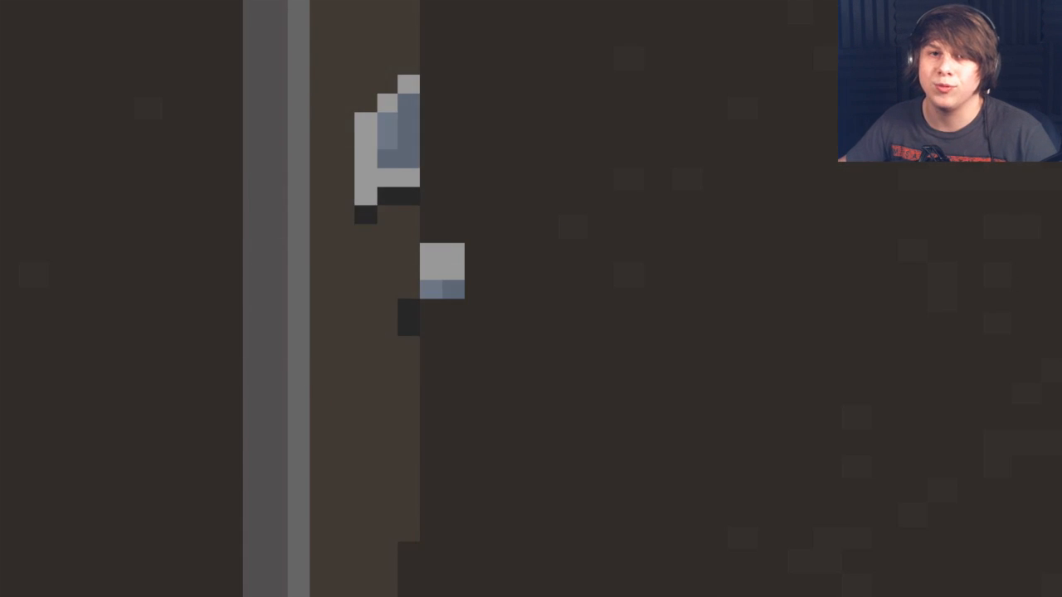
key("Right")
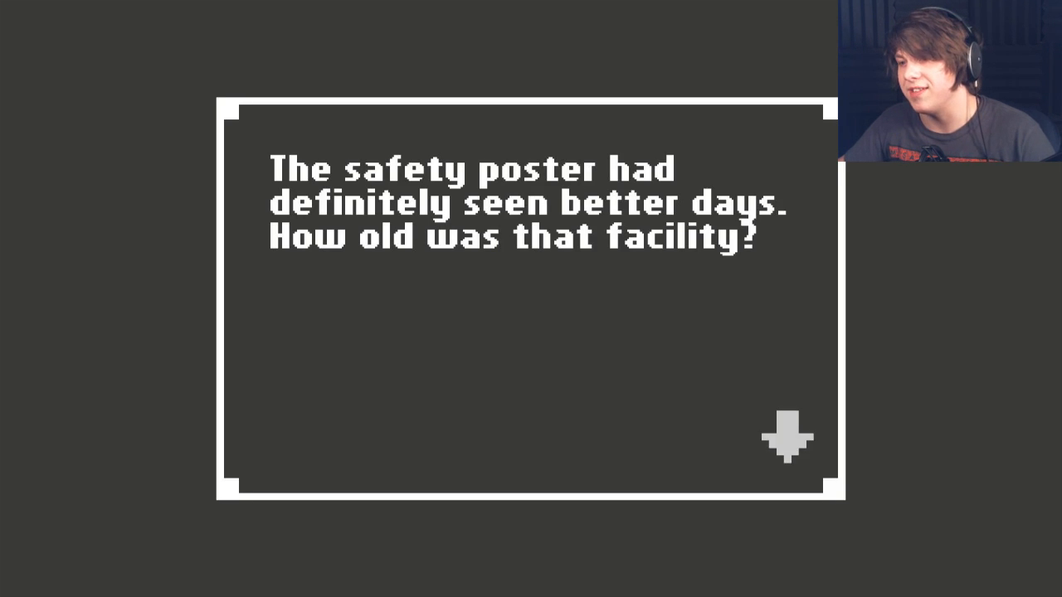
key("Return")
key("Right")
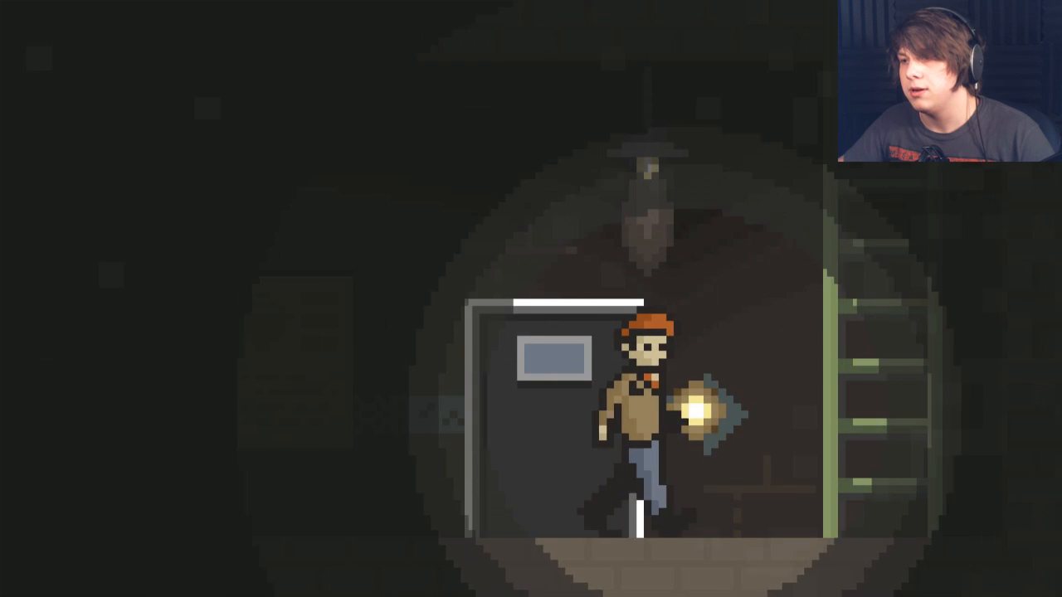
key("Left")
key("Return")
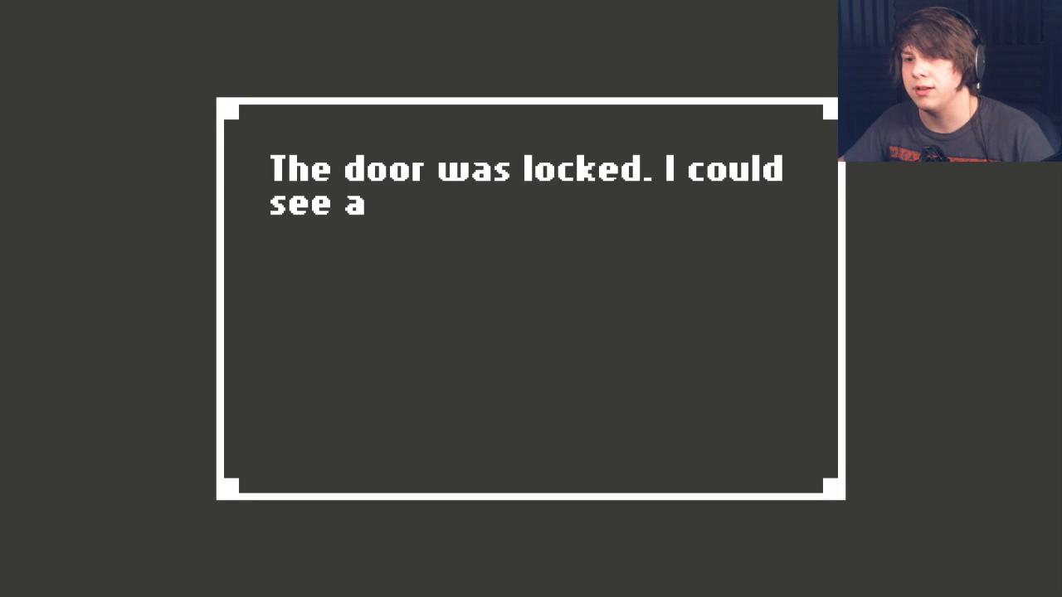
key("Return")
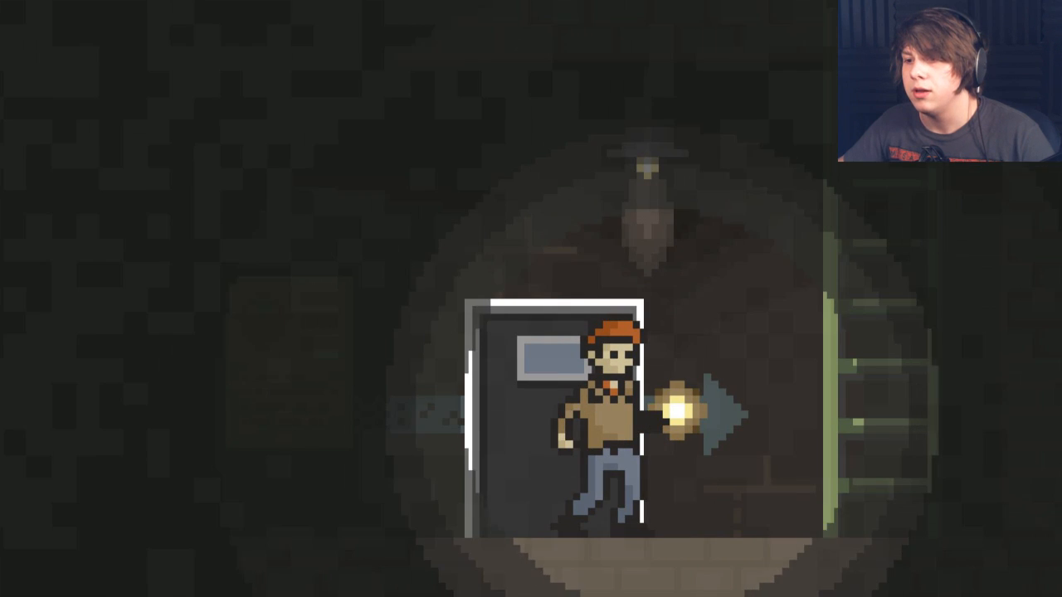
key("Right")
key("Up")
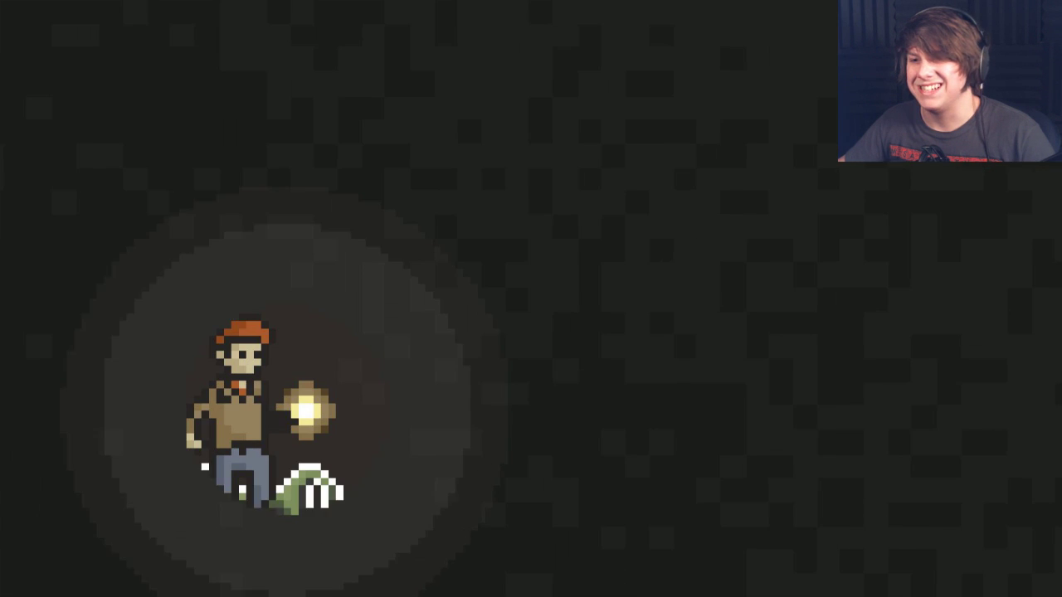
key("Right")
key("Right")
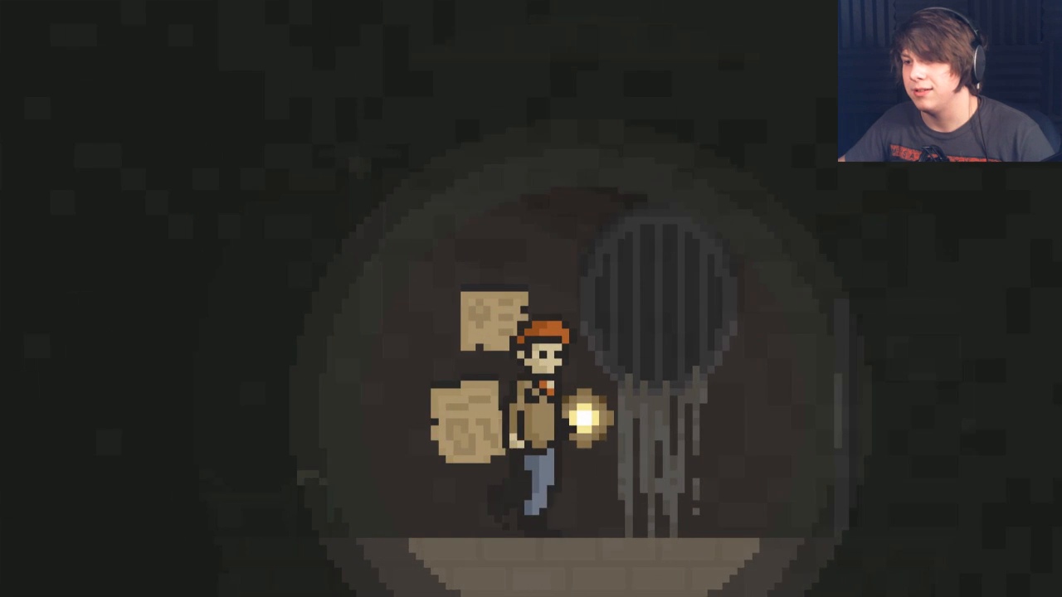
key("Right")
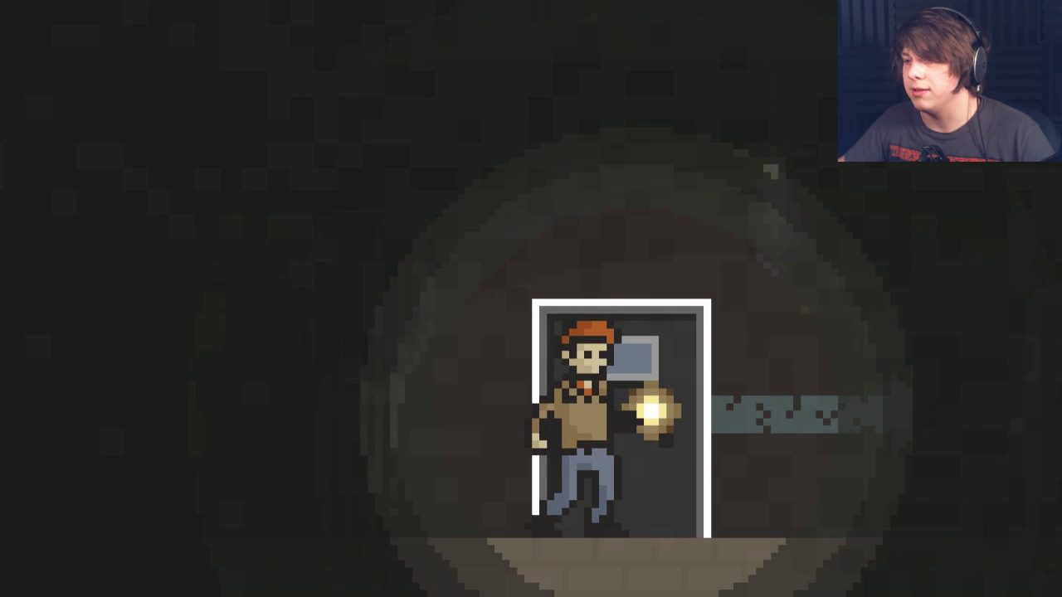
key("Up")
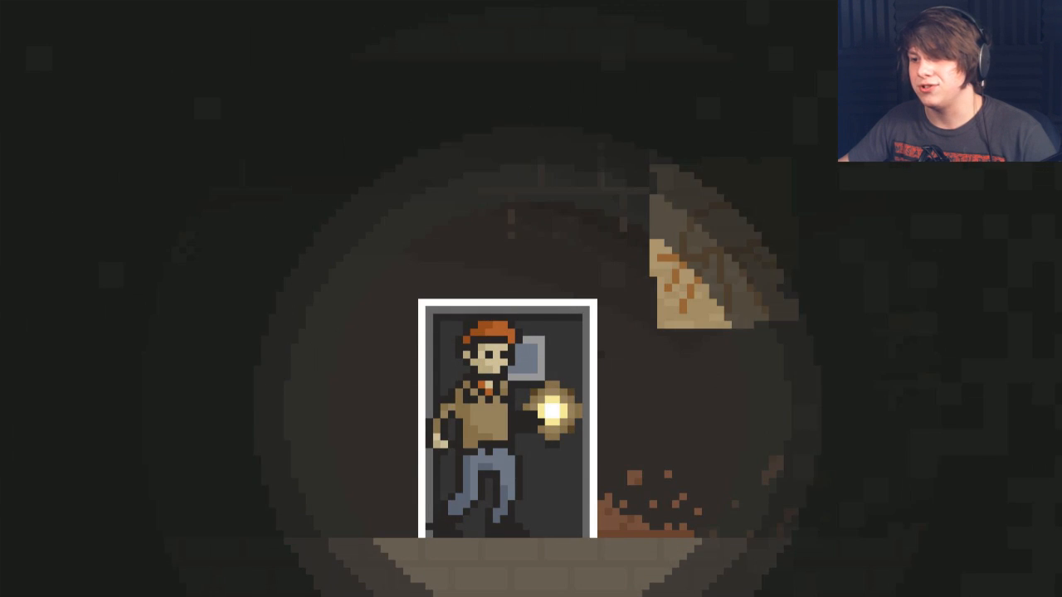
key("Right")
key("Right")
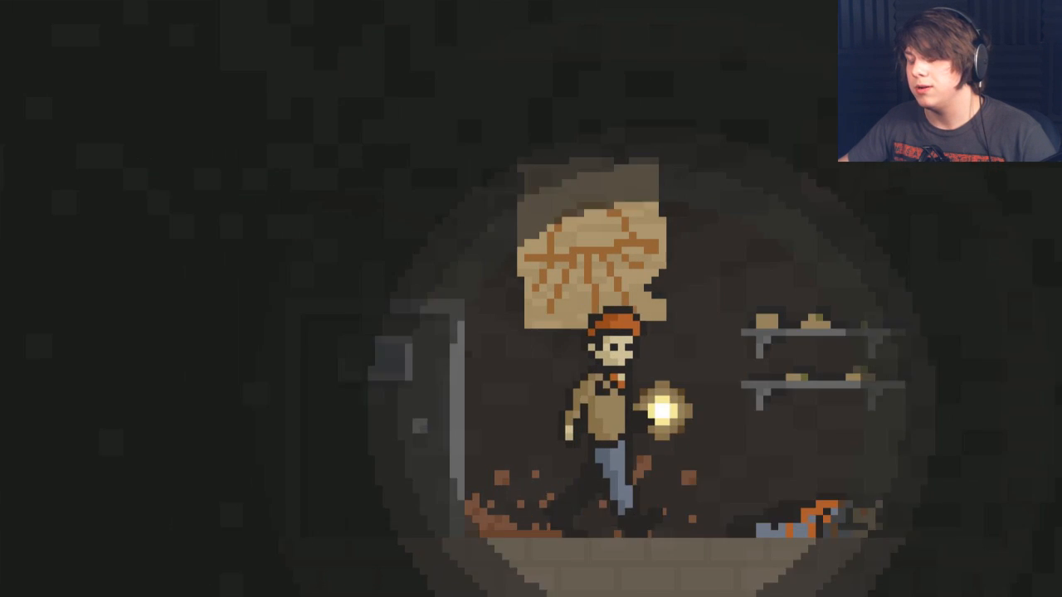
key("Up")
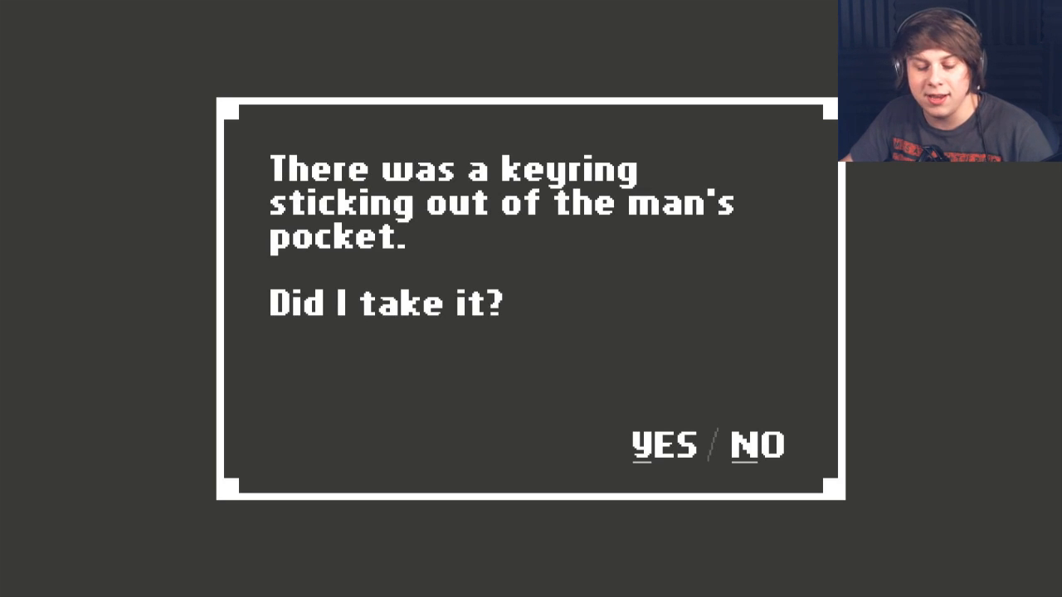
key("Return")
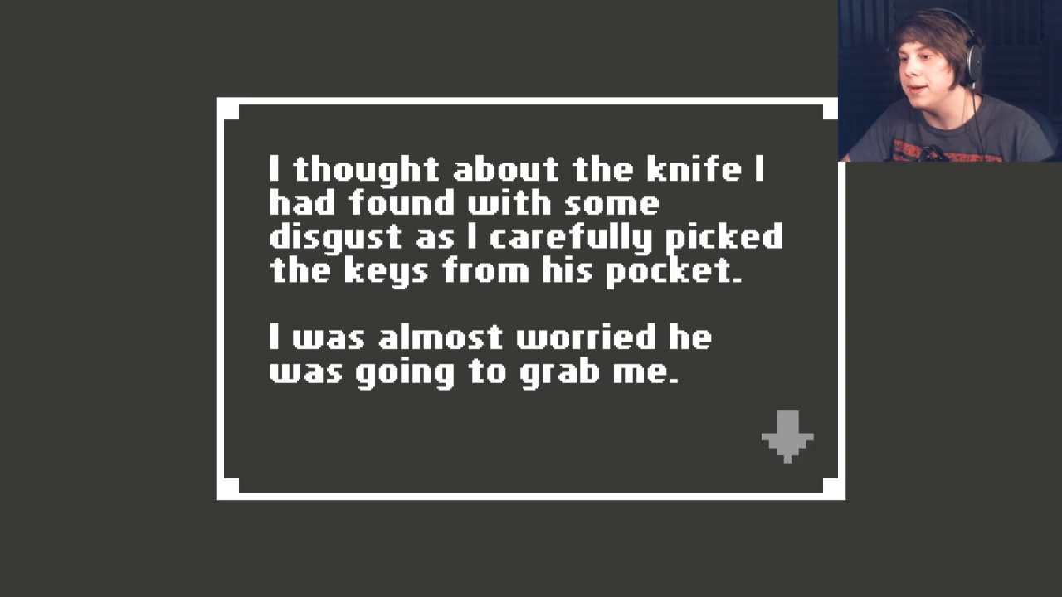
key("space")
key("Right")
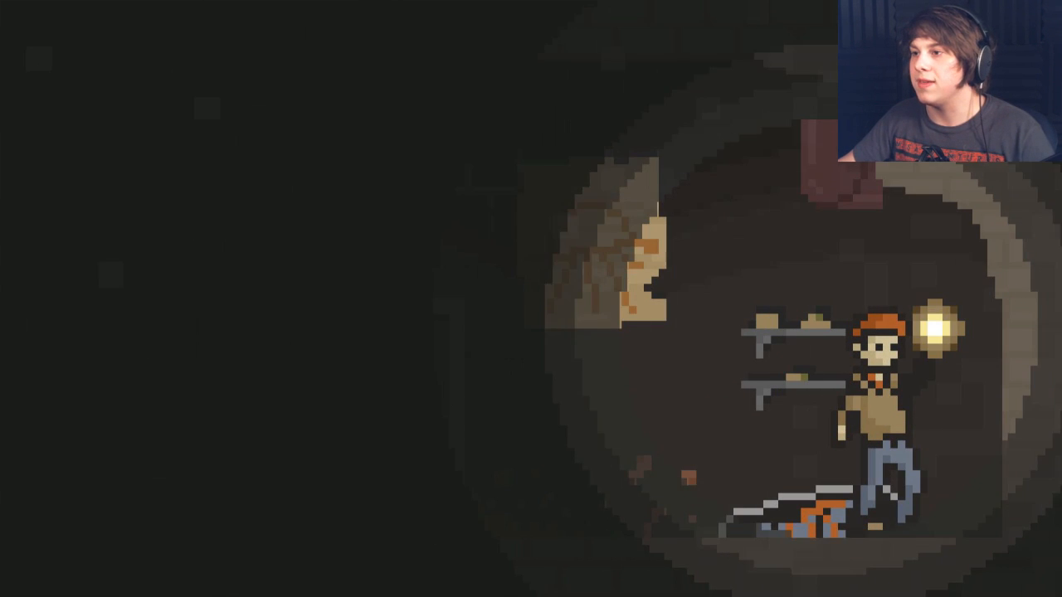
key("Left")
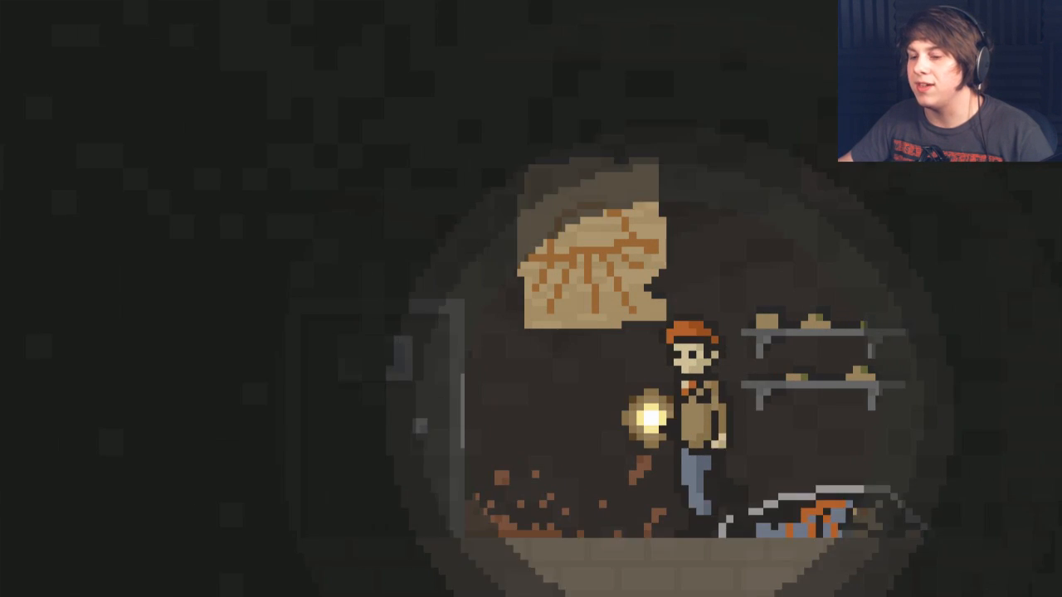
key("Left")
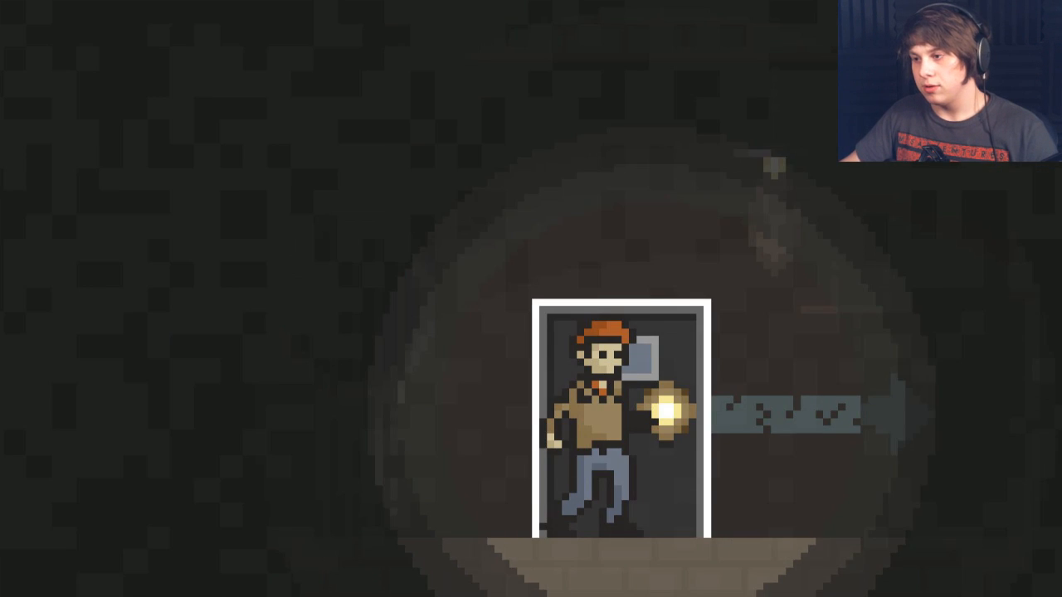
key("Right")
key("space")
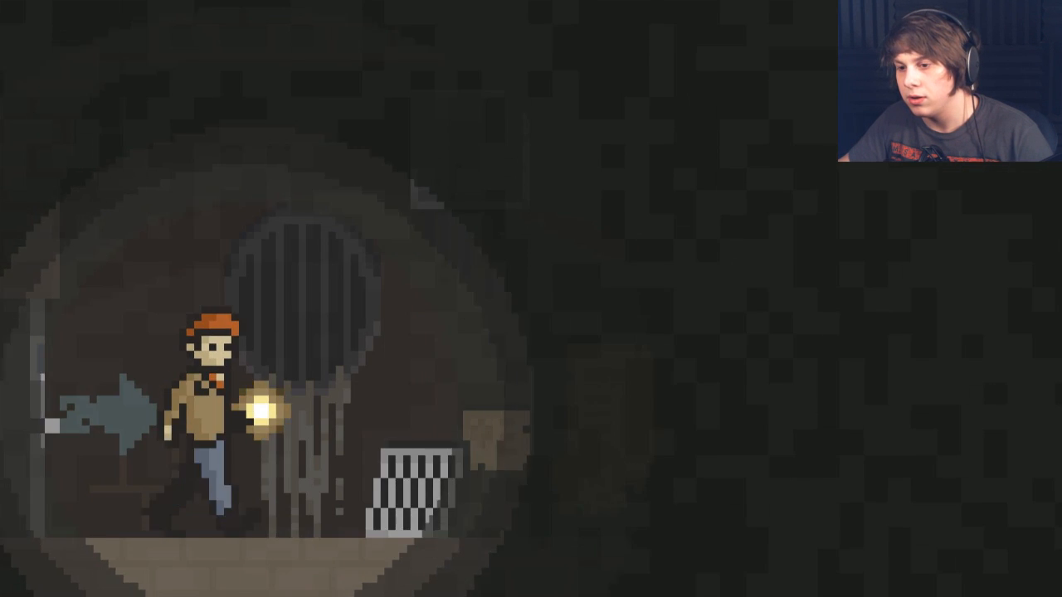
key("Right")
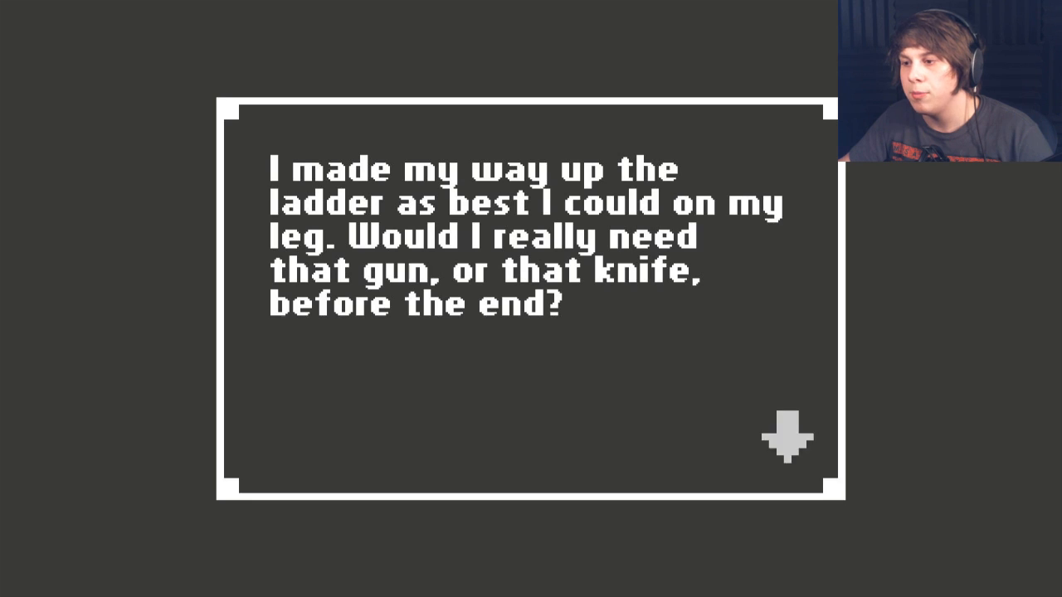
key("Return")
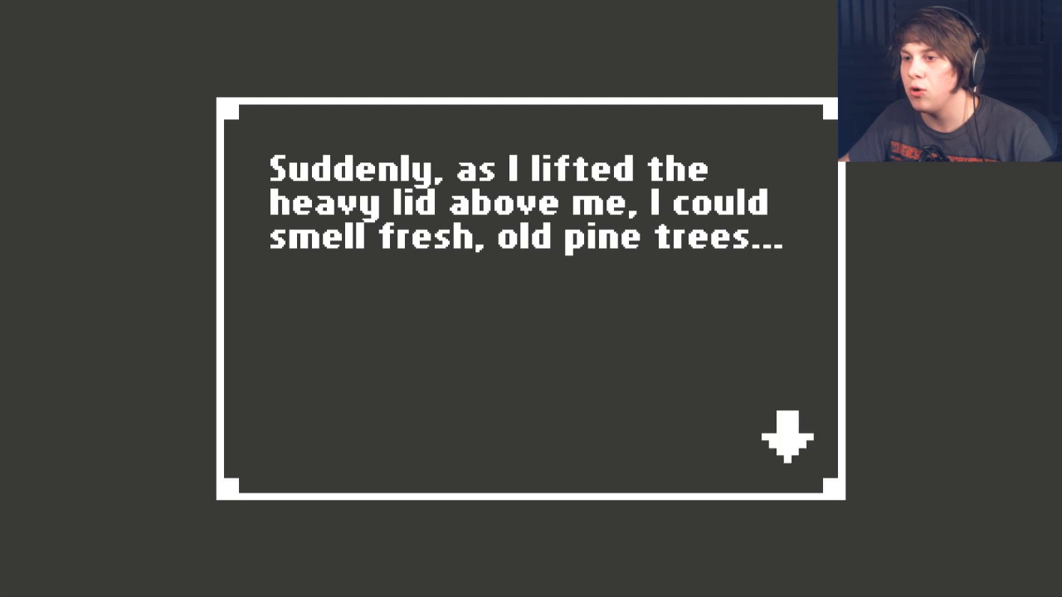
key("Return")
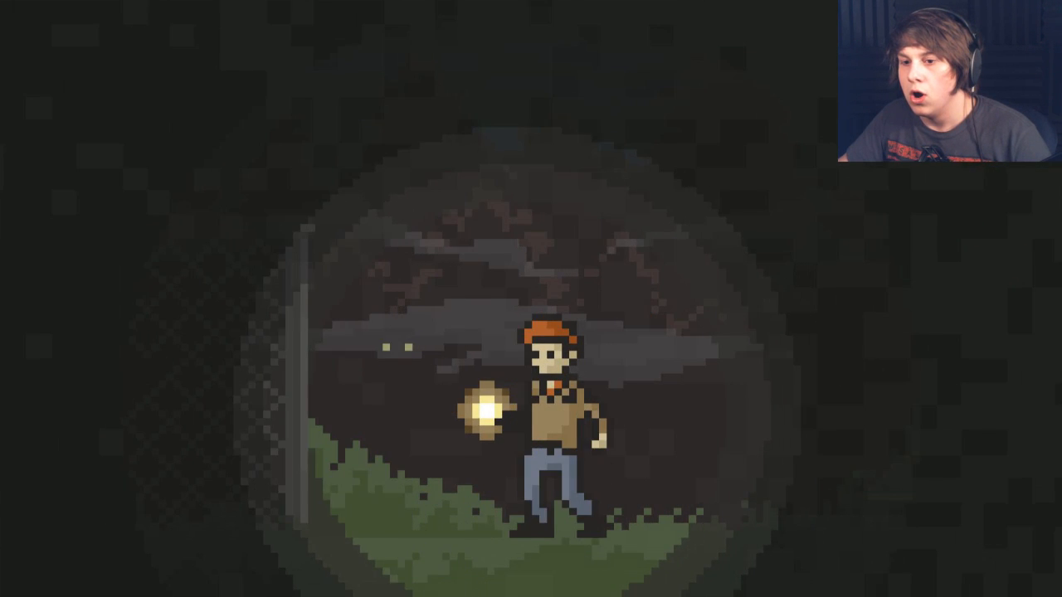
key("Left")
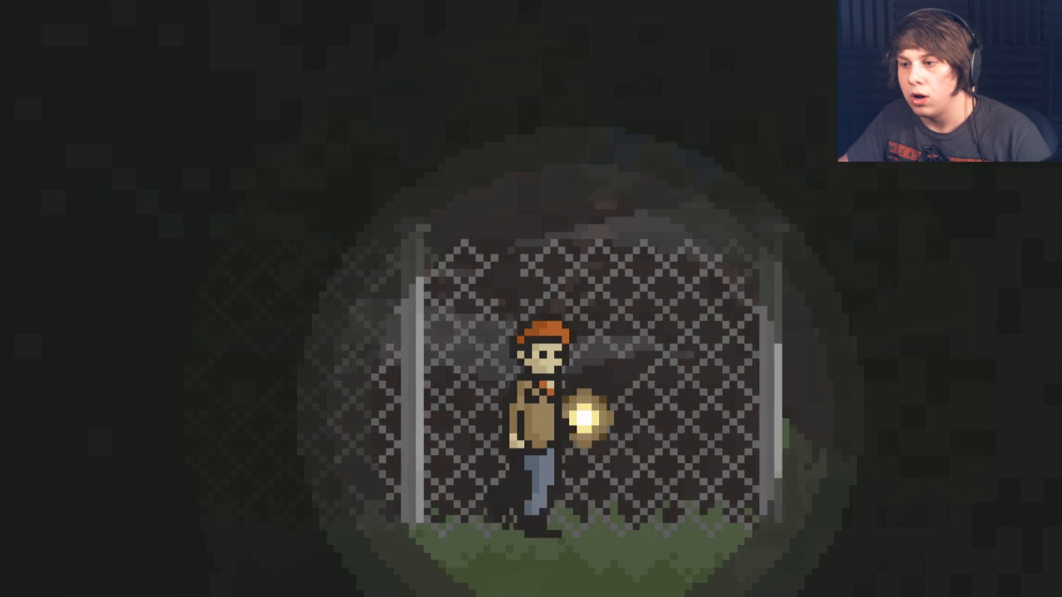
key("Right")
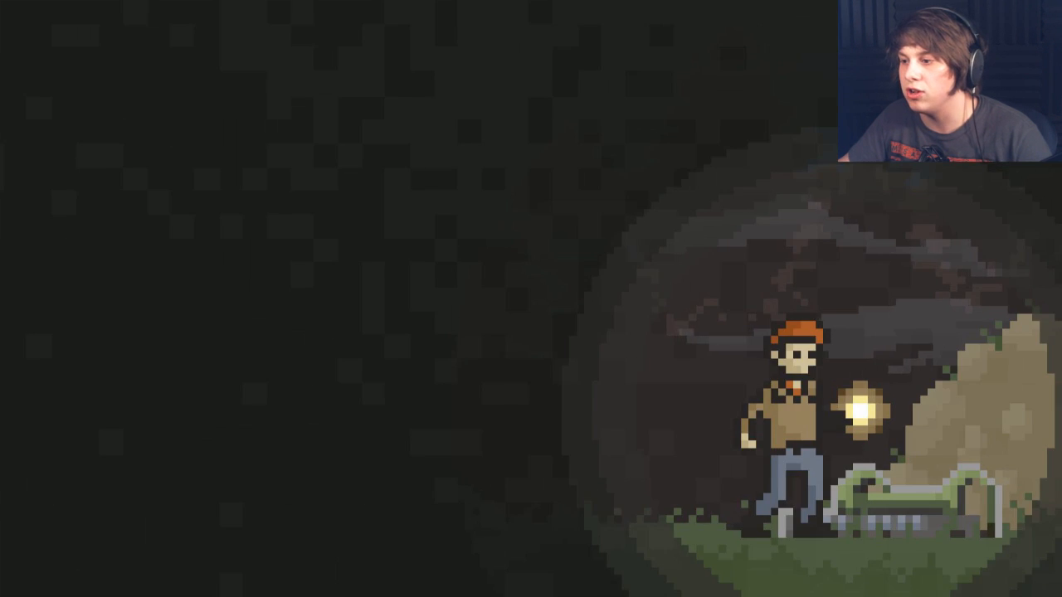
key("x")
key("Left")
key("Left")
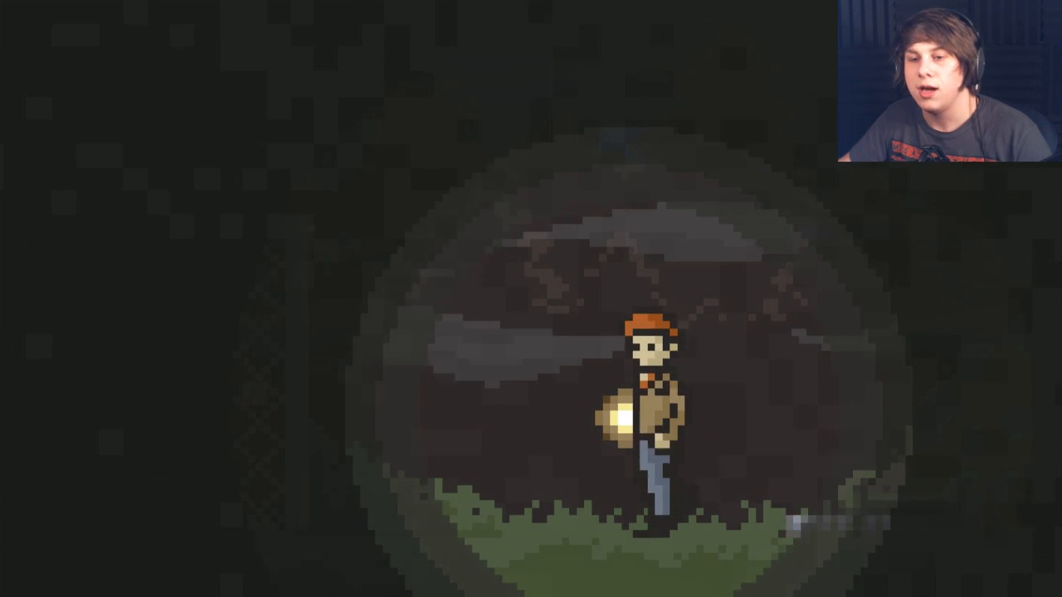
key("Left")
key("Left")
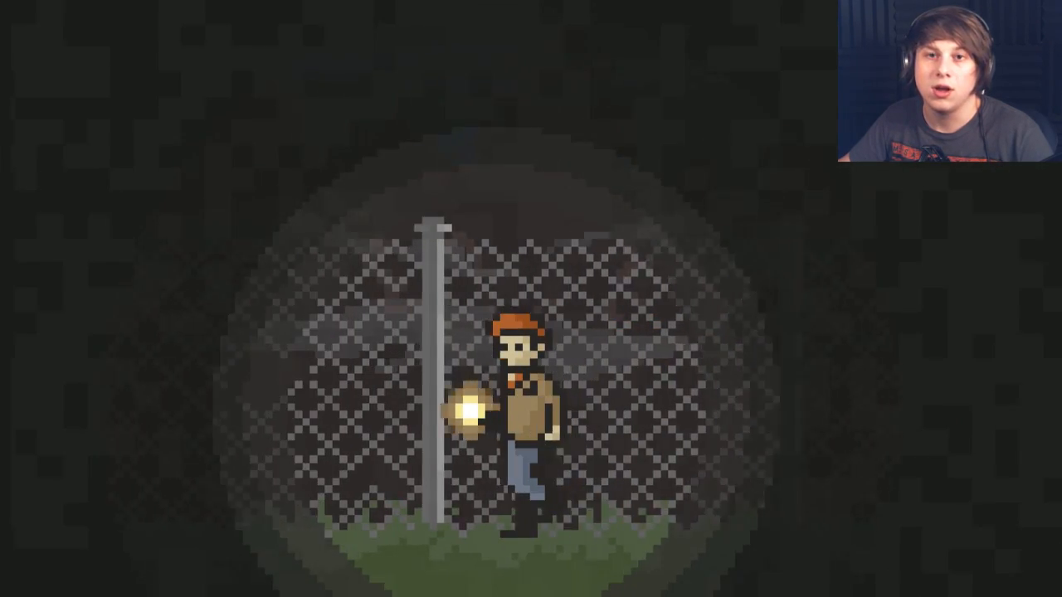
key("Left")
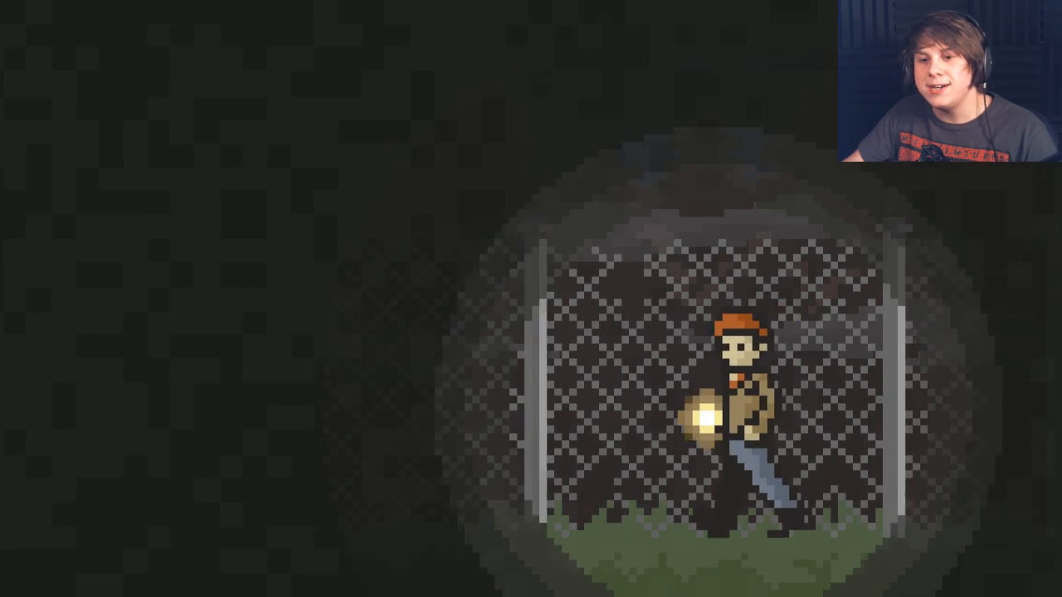
key("Left")
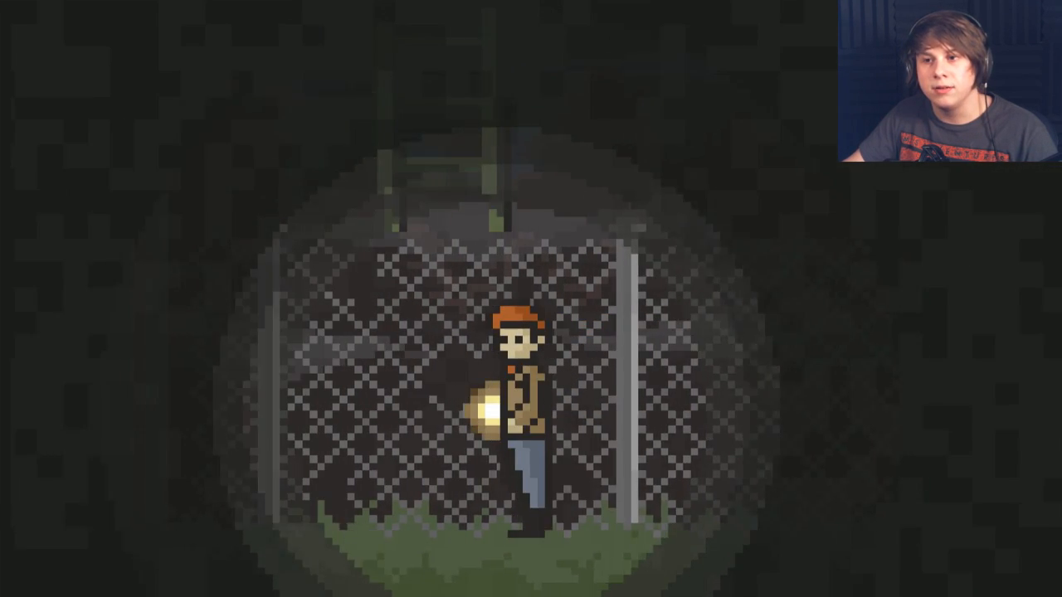
key("Left")
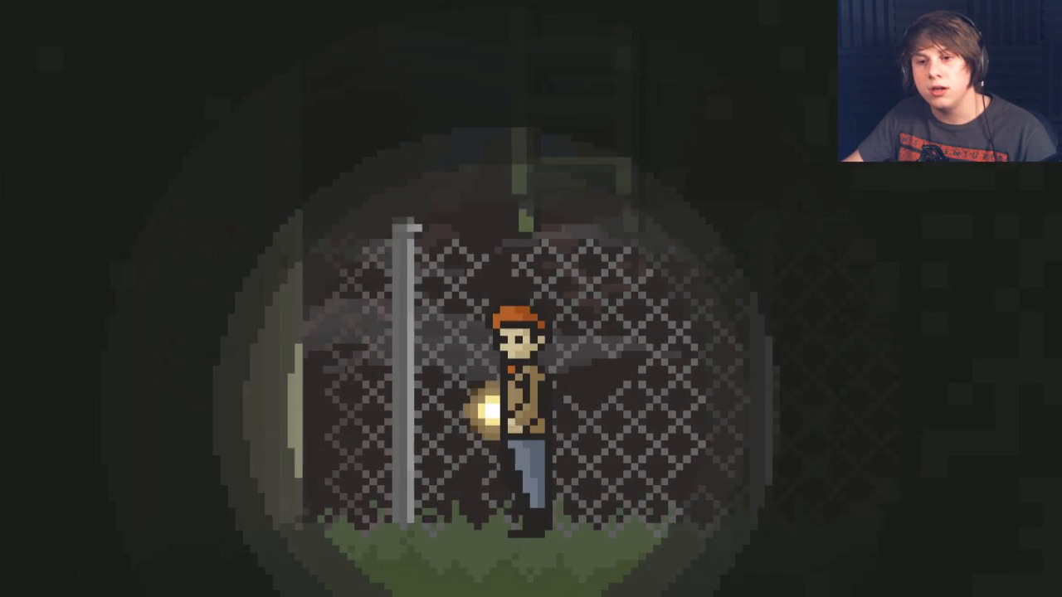
key("Left")
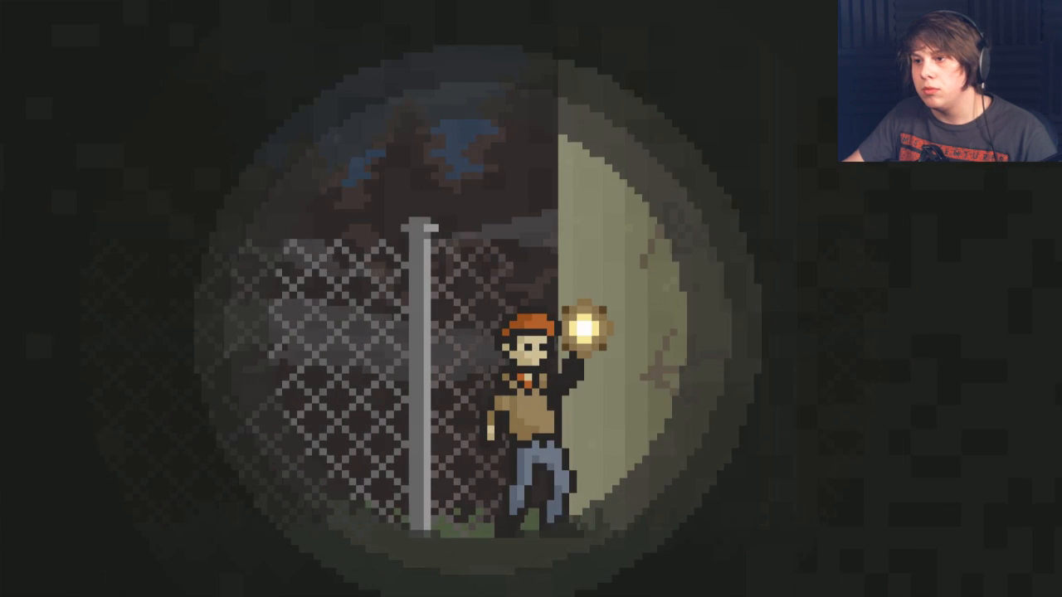
key("Left")
key("Right")
key("Left")
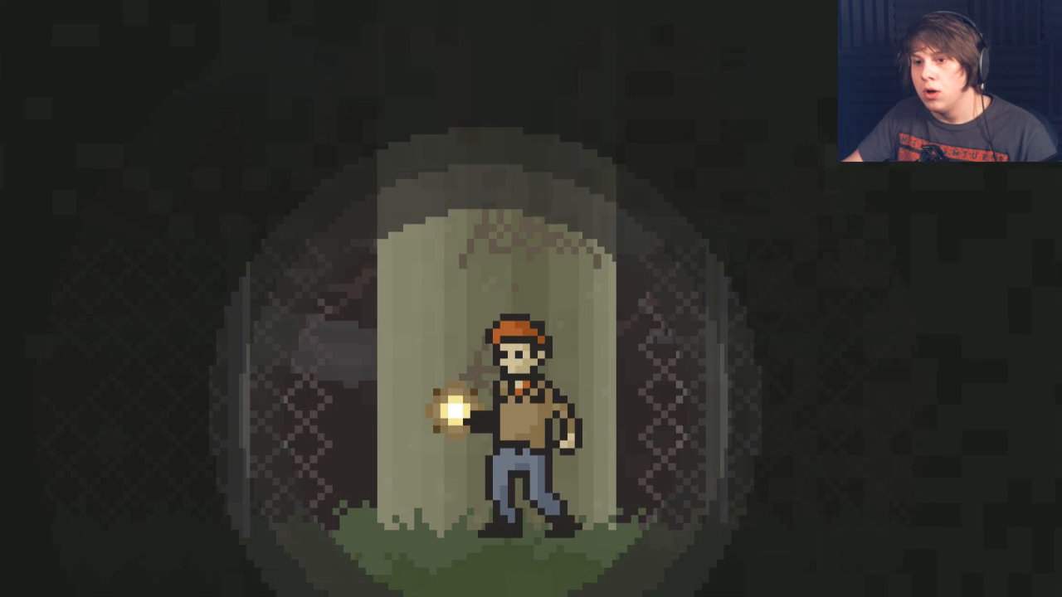
key("Right")
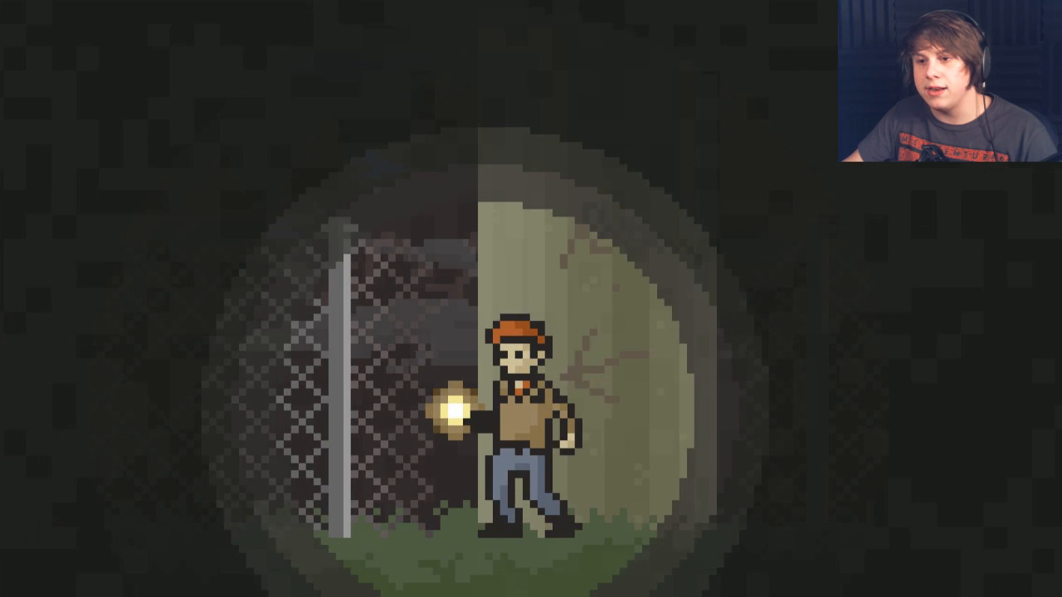
key("Left")
key("Right")
key("Left")
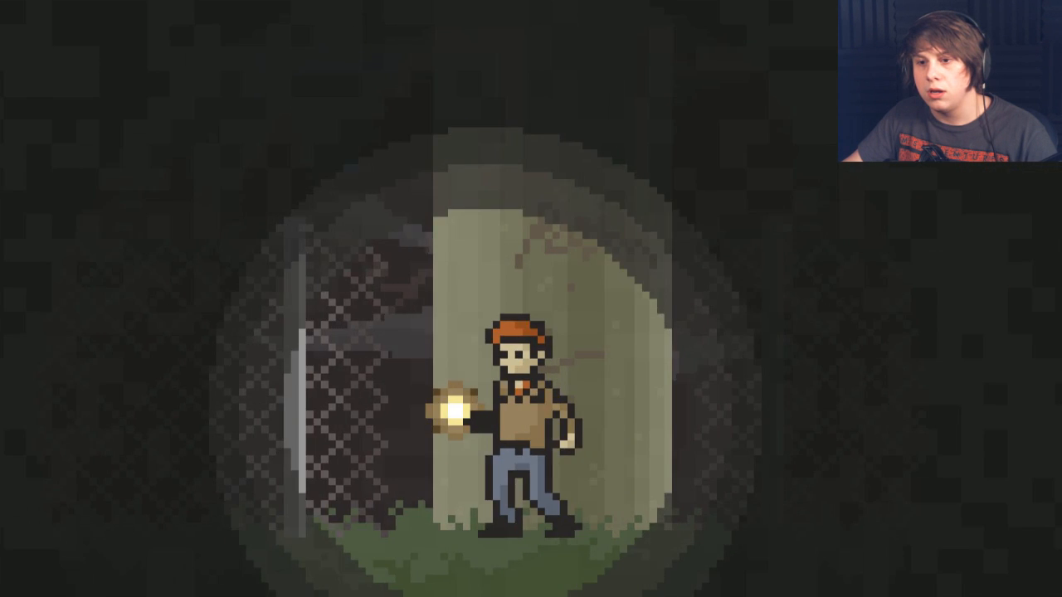
key("Right")
key("Left")
key("Left")
key("Right")
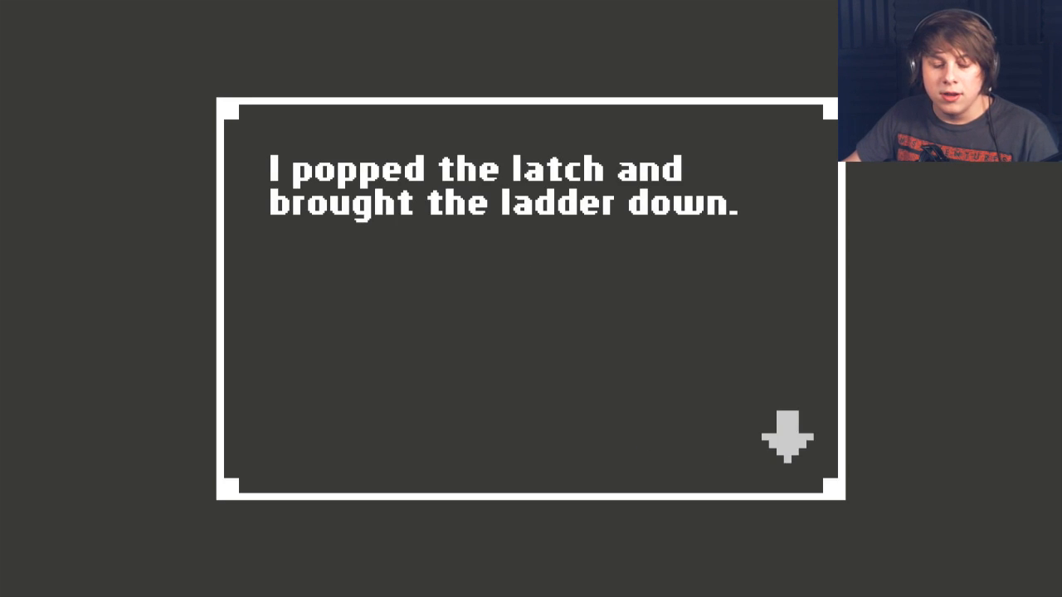
key("Return")
key("Left")
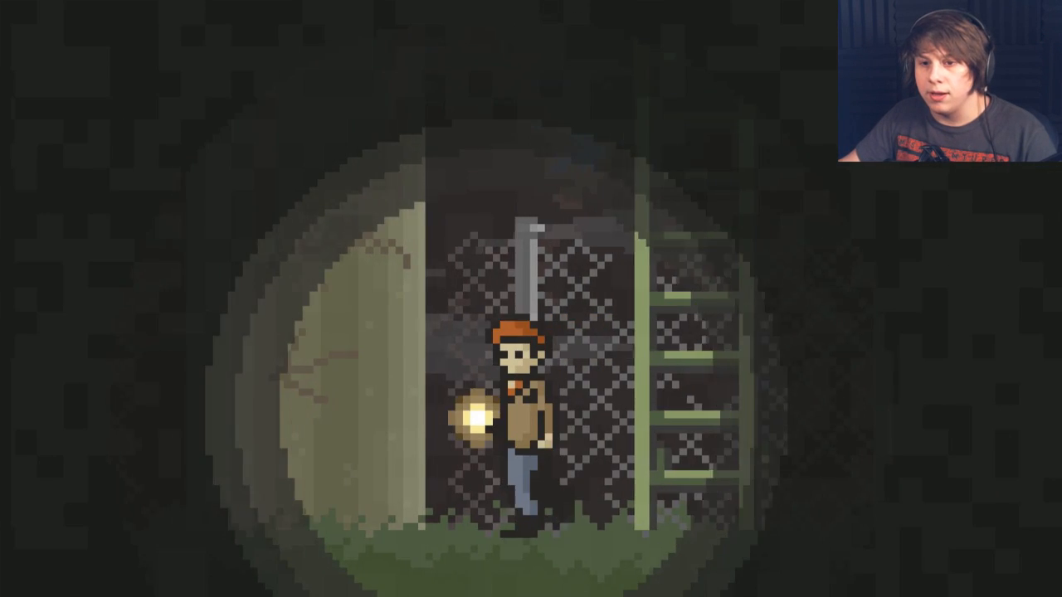
key("Right")
key("Left")
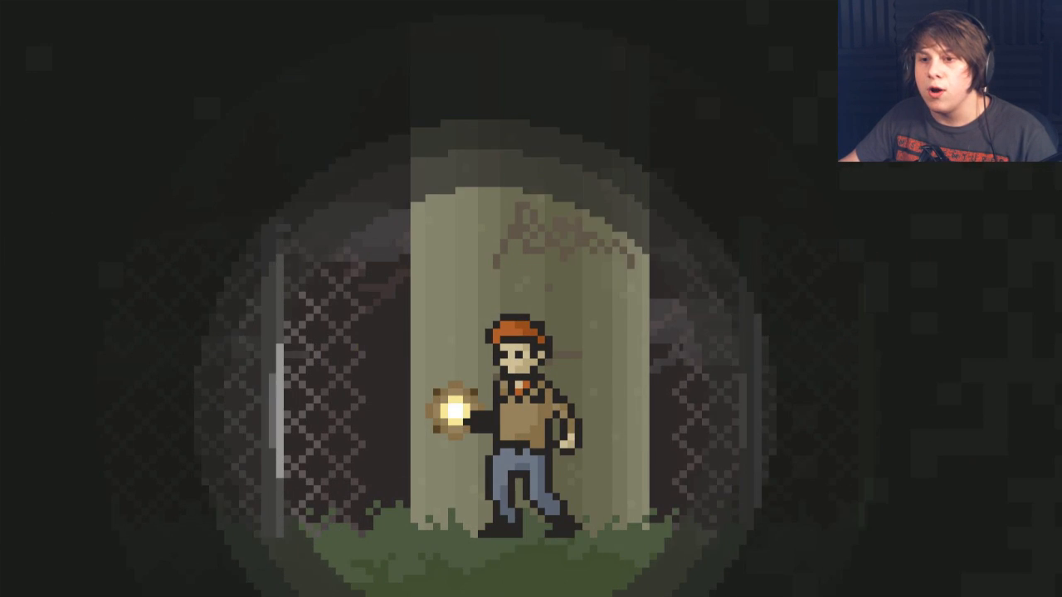
key("Right")
key("Right")
key("Up")
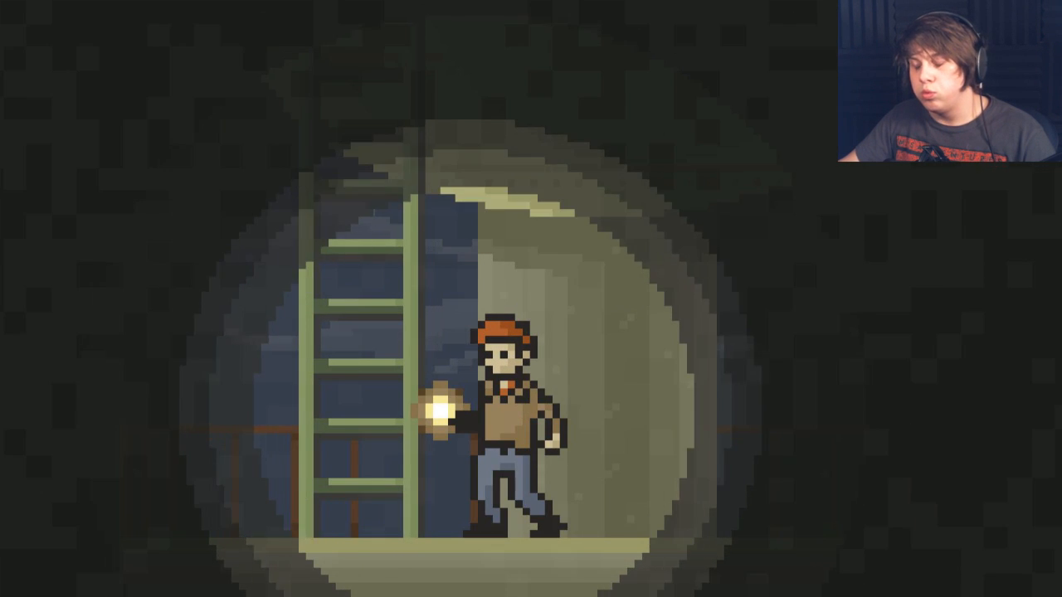
key("Left")
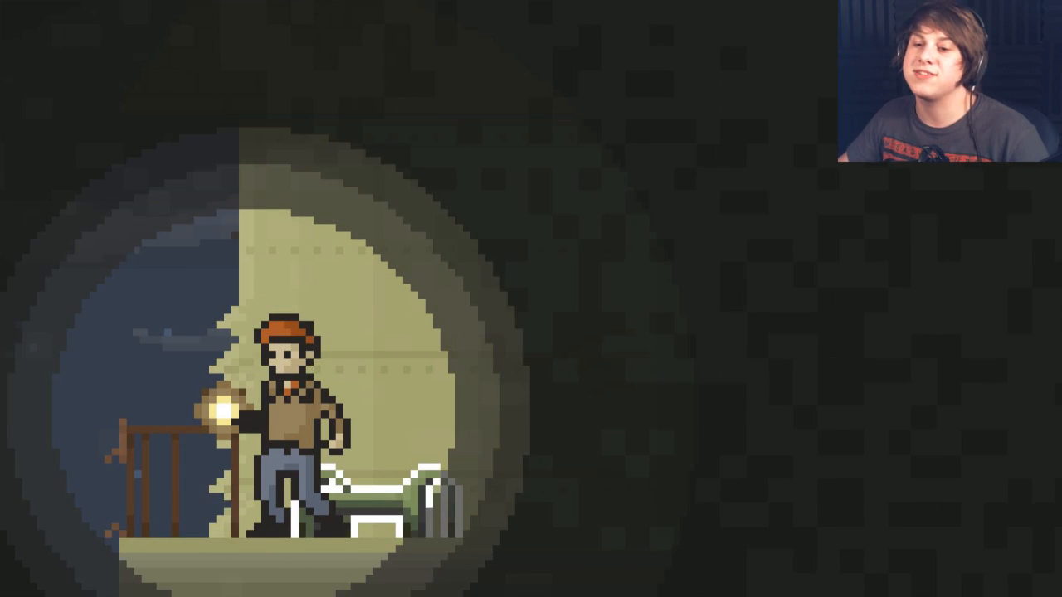
key("Right")
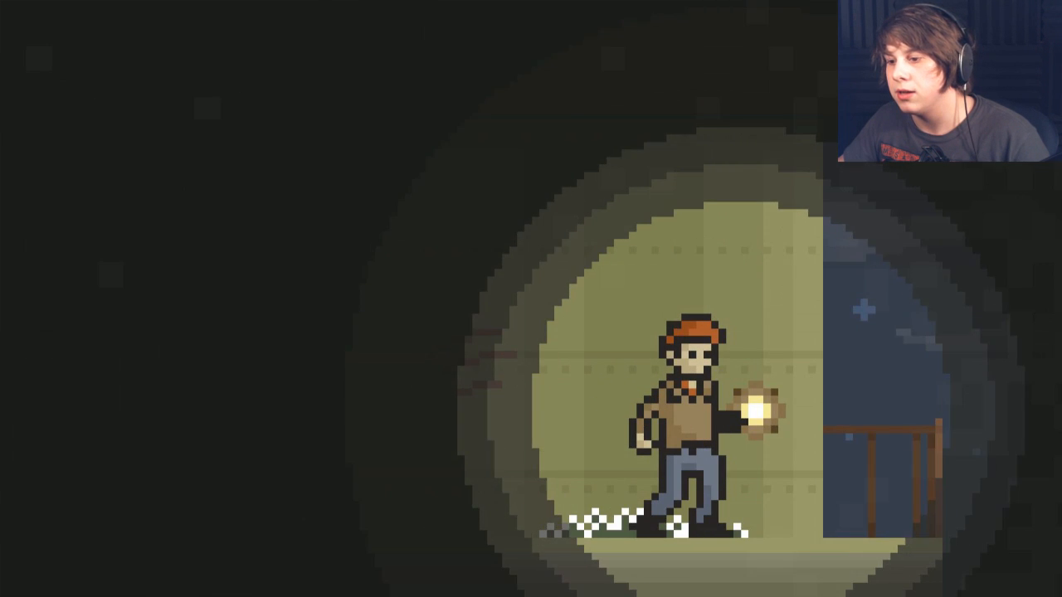
key("Left")
key("Right")
key("Right")
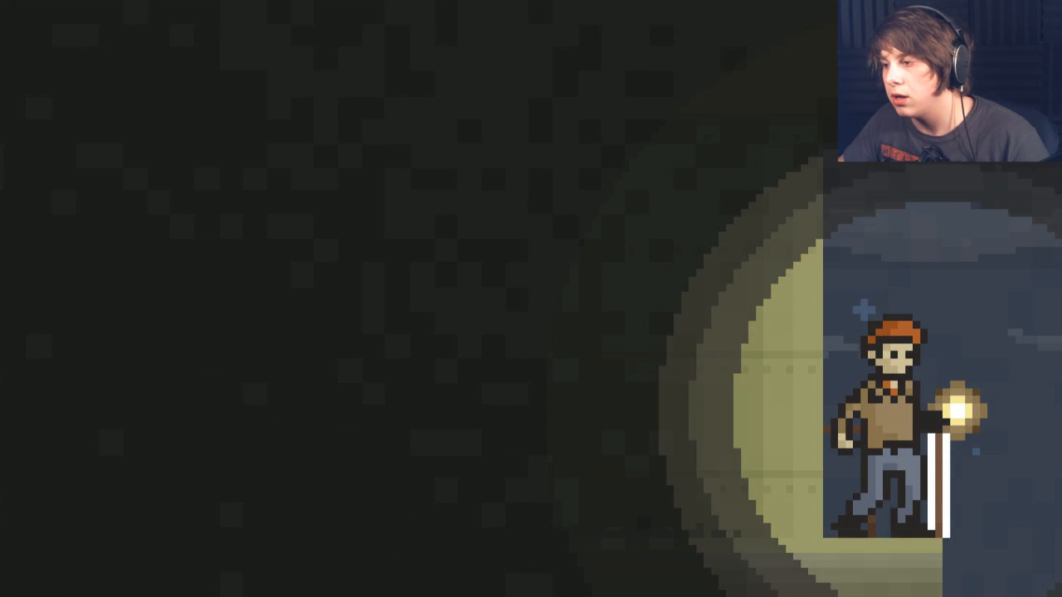
key("Return")
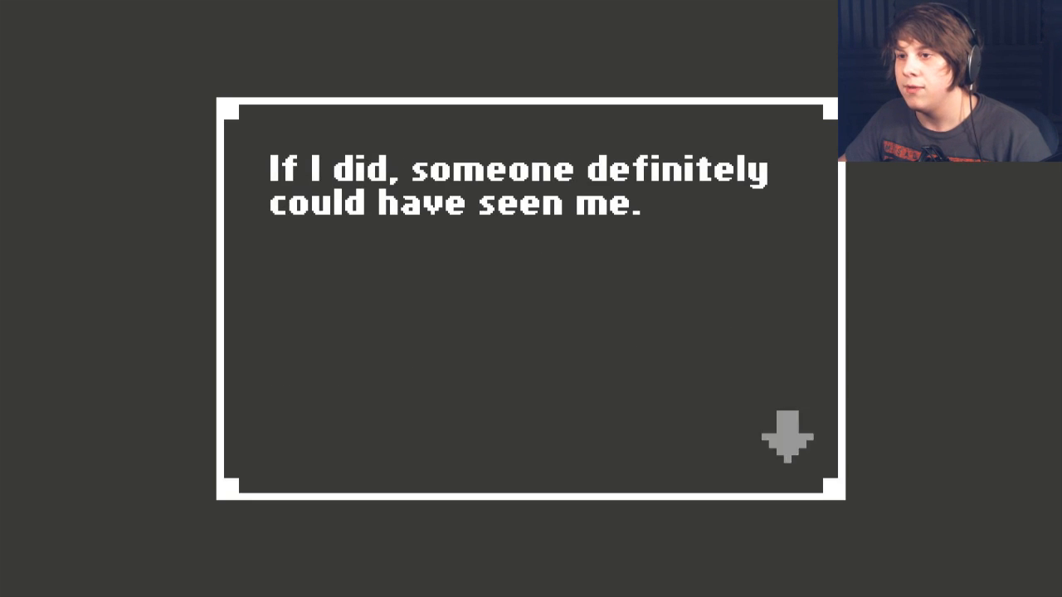
key("Return")
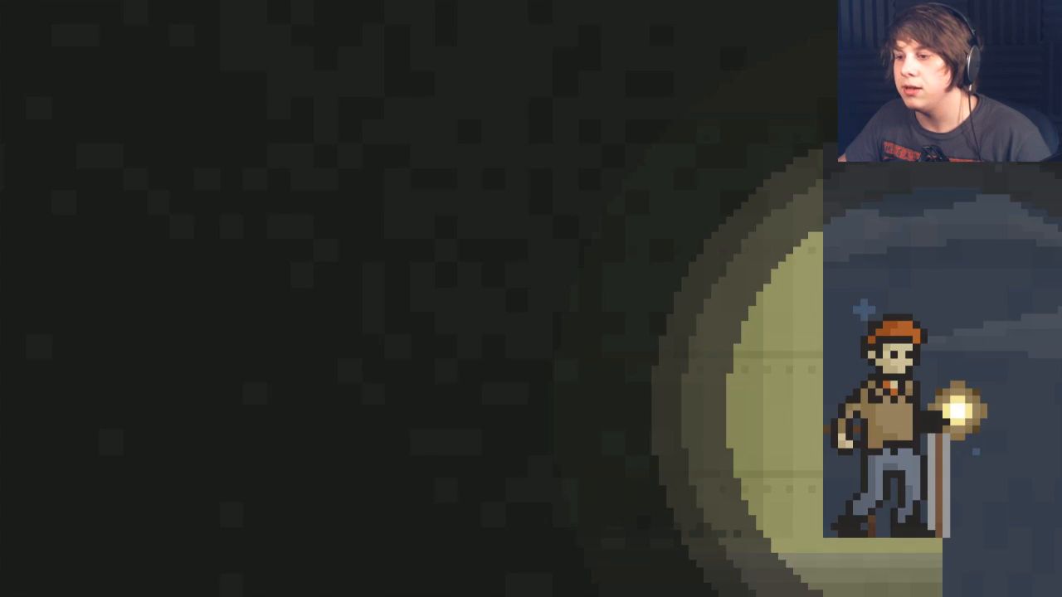
key("Left")
key("Left")
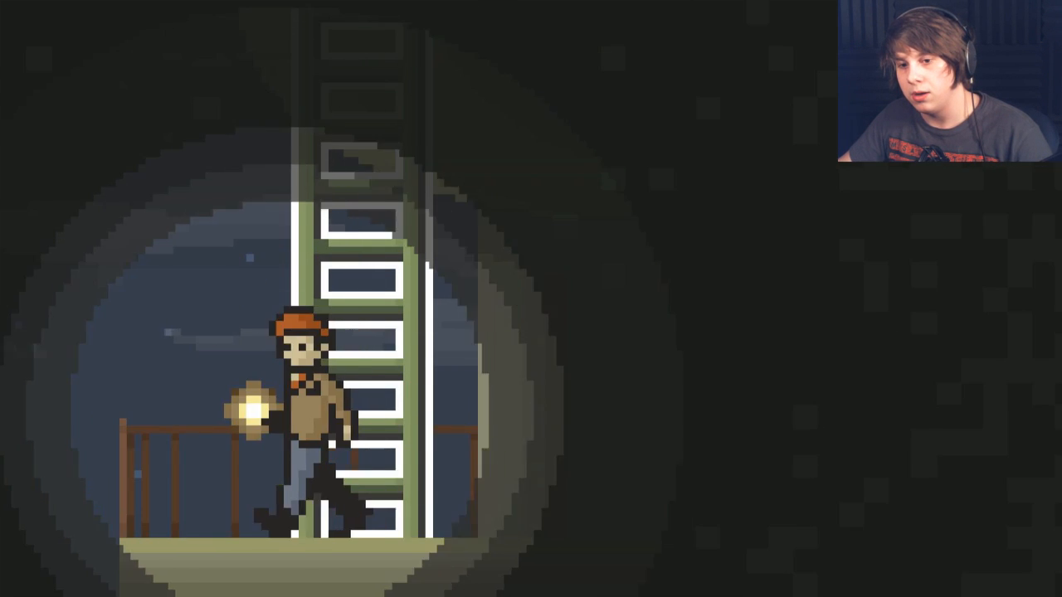
key("Right")
key("Right")
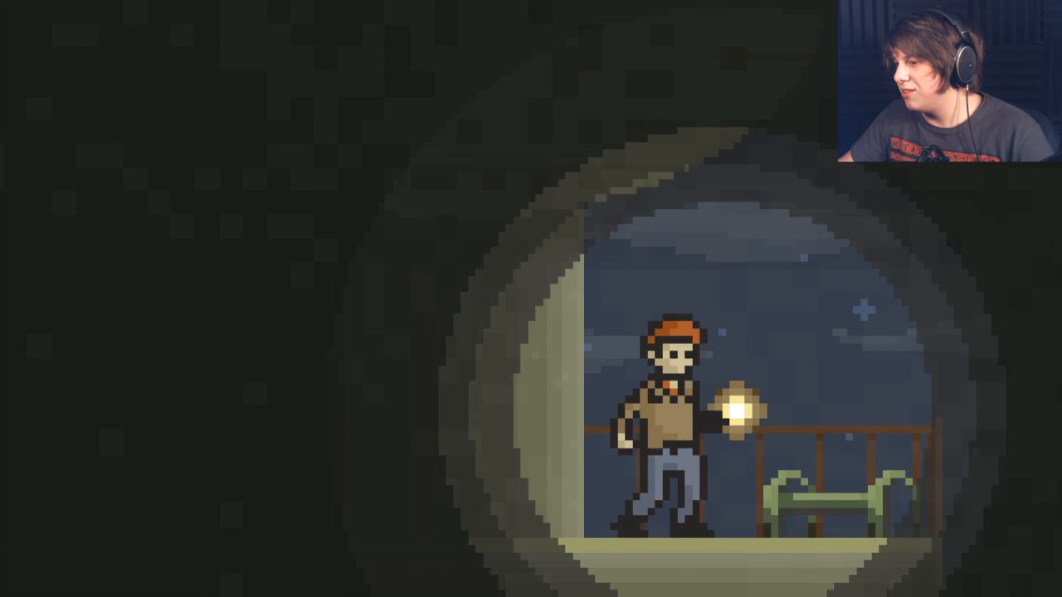
key("Up")
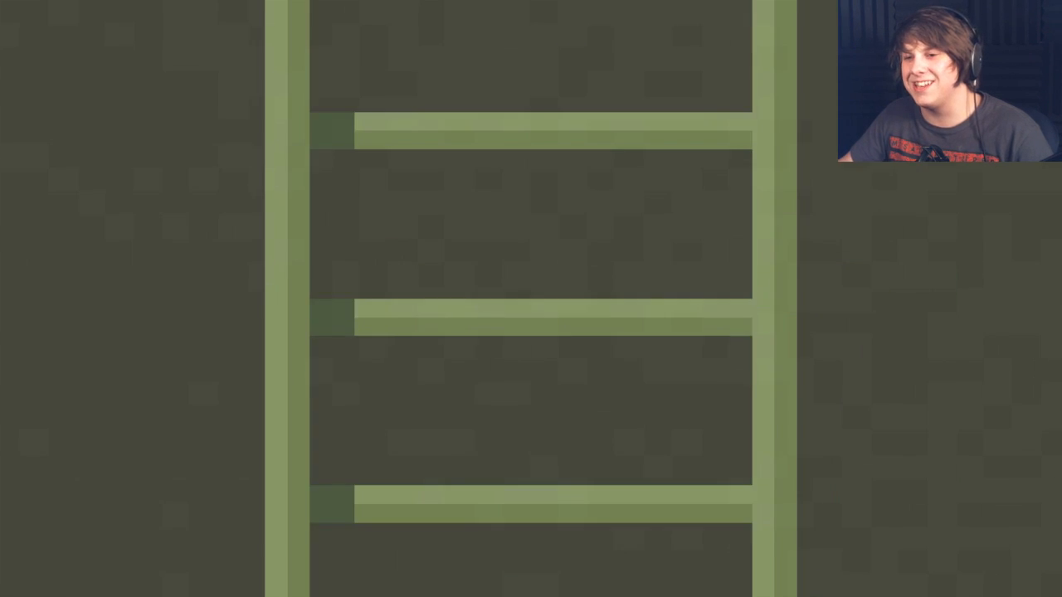
key("Left")
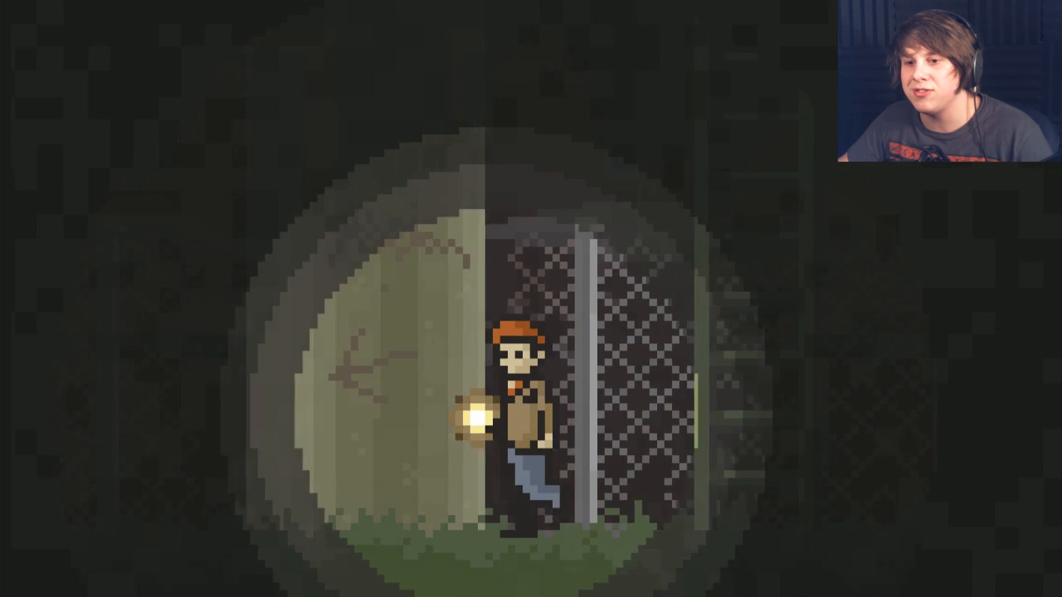
key("Left")
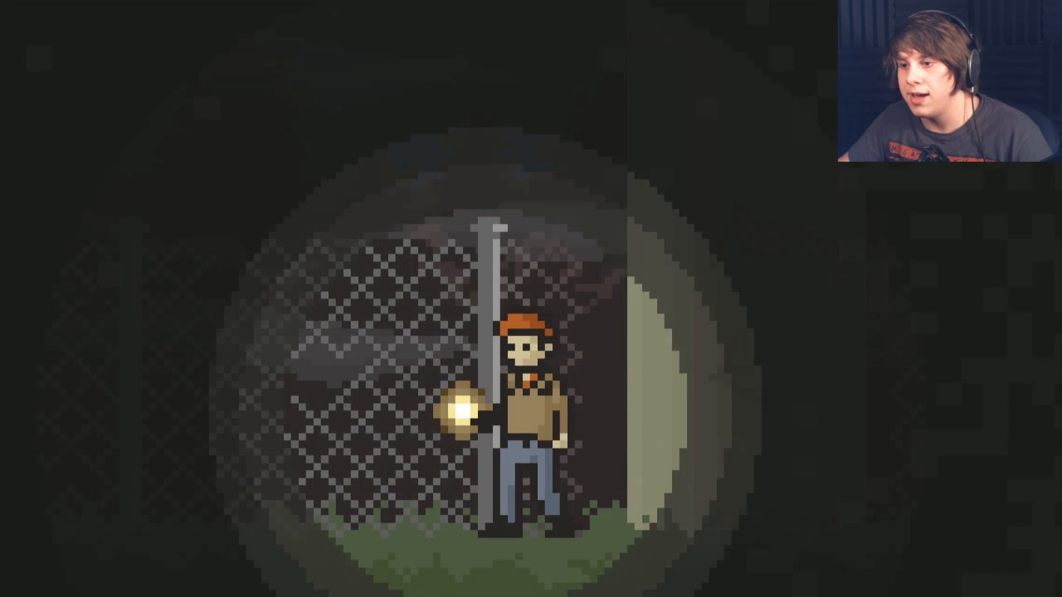
key("Right")
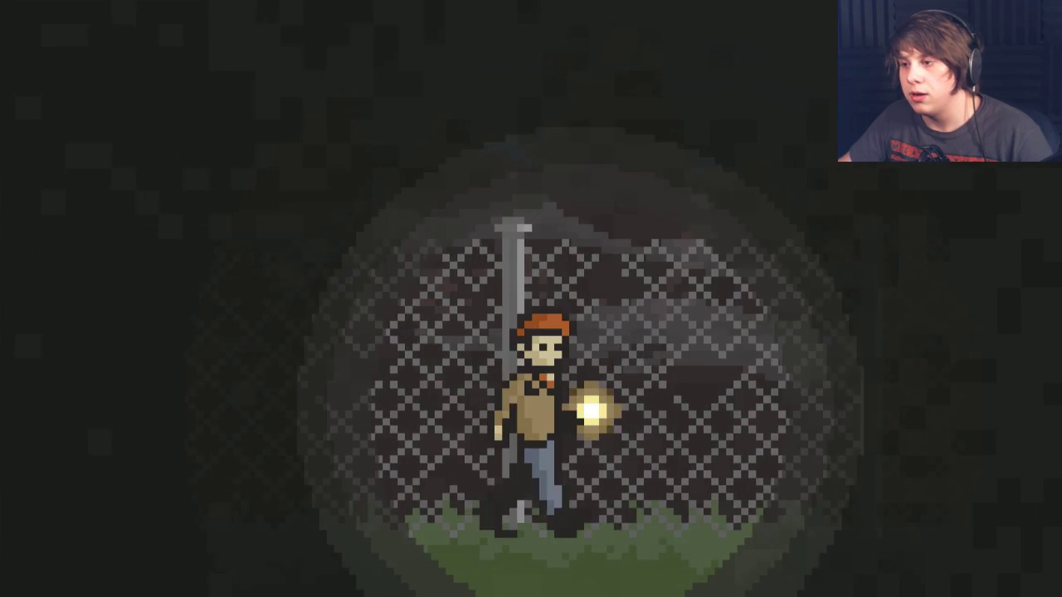
key("Right")
key("Left")
key("Left")
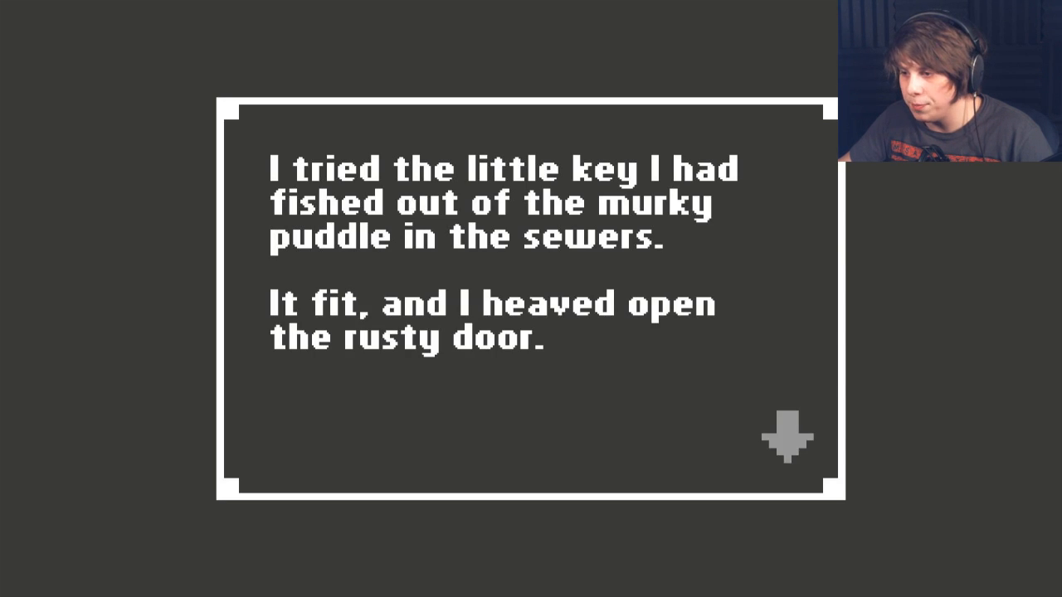
key("Return")
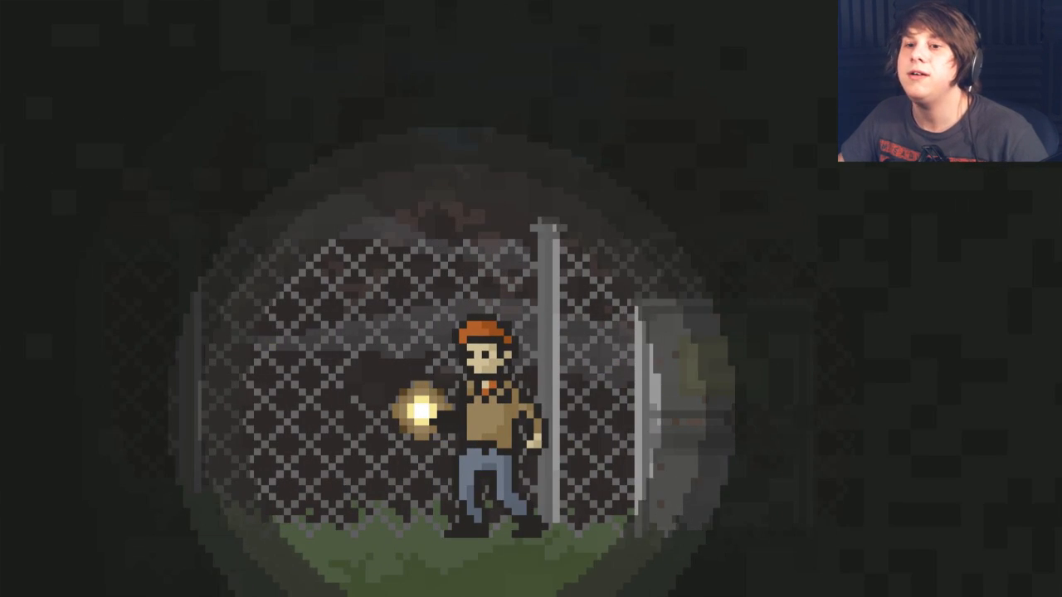
key("Left")
key("Right")
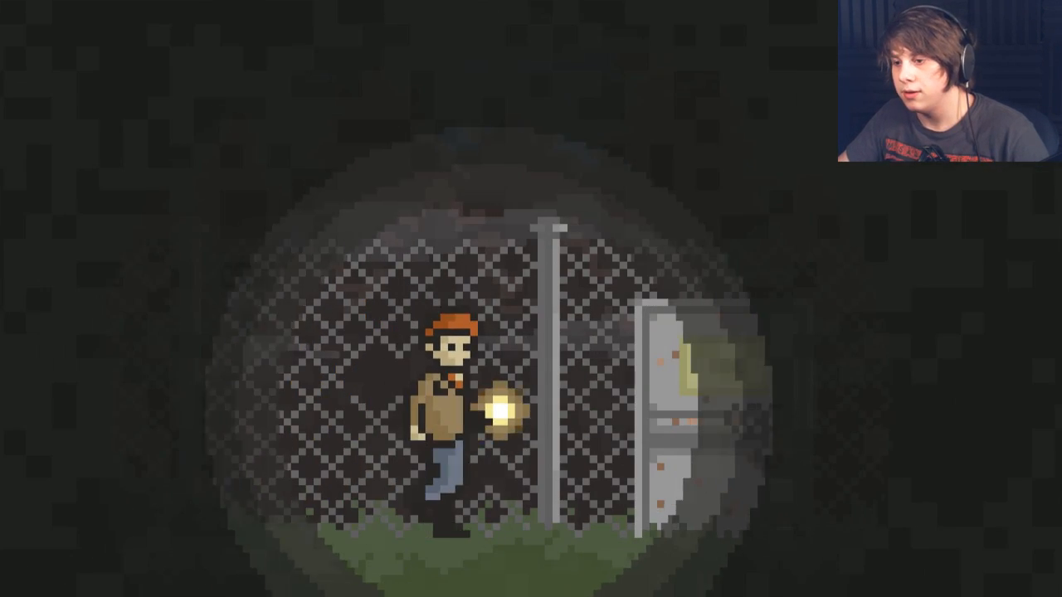
key("Right")
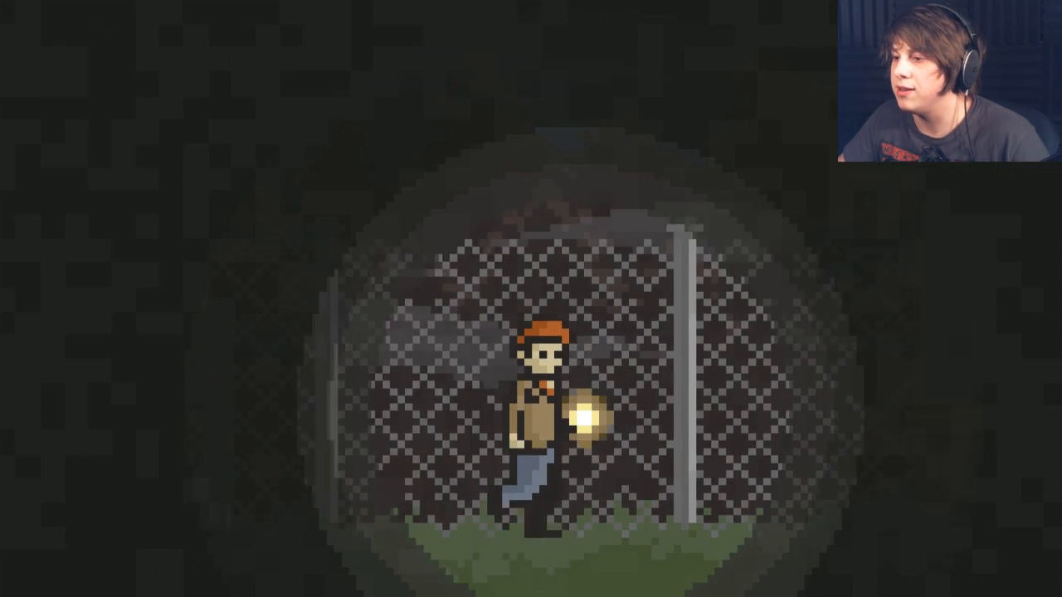
key("Right")
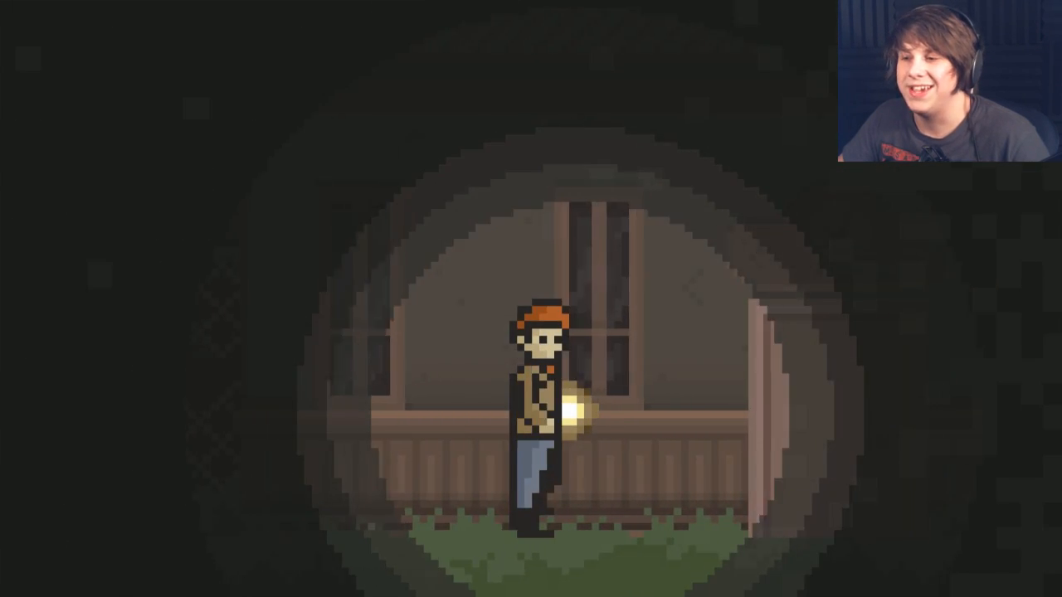
key("Right")
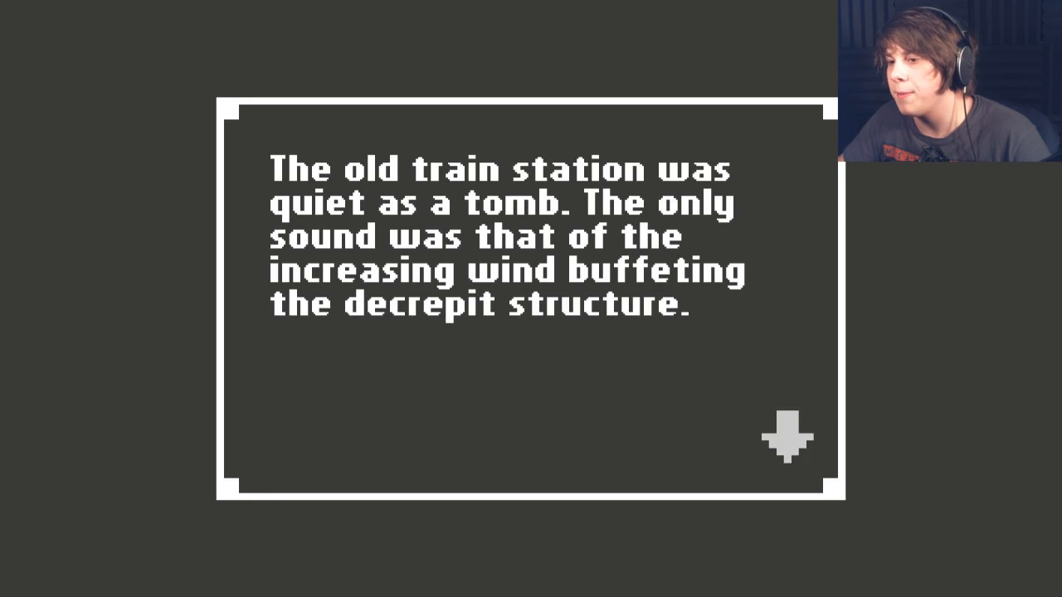
key("Return")
key("Left")
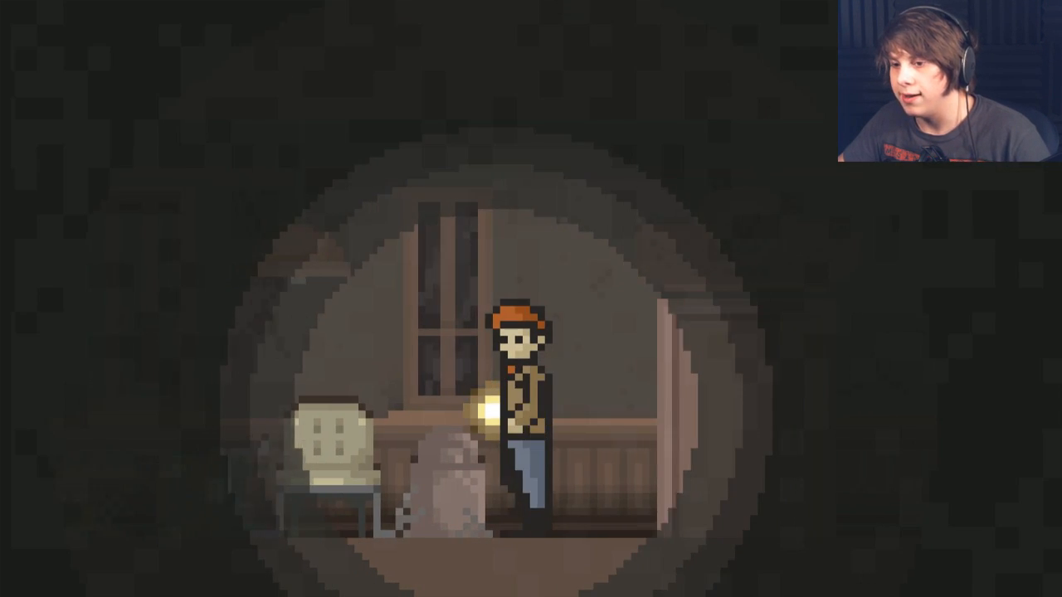
key("Left")
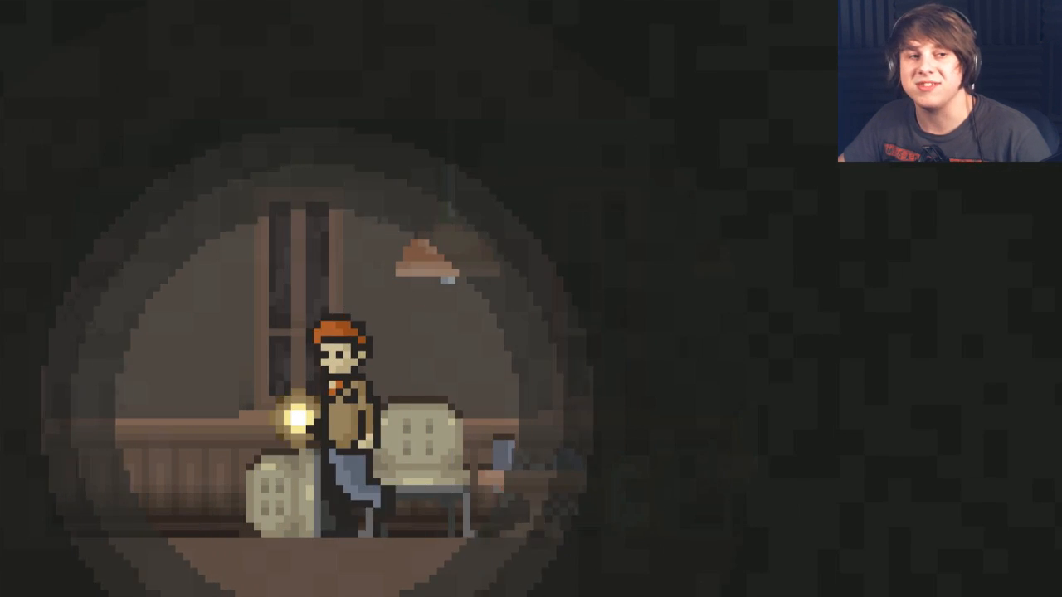
key("Left")
key("Right")
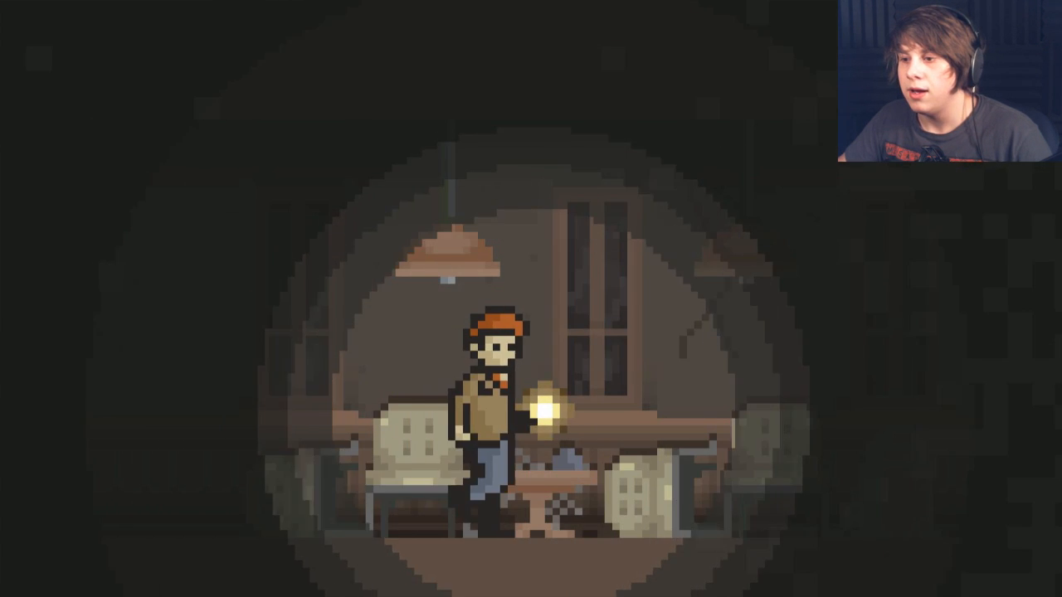
key("Right")
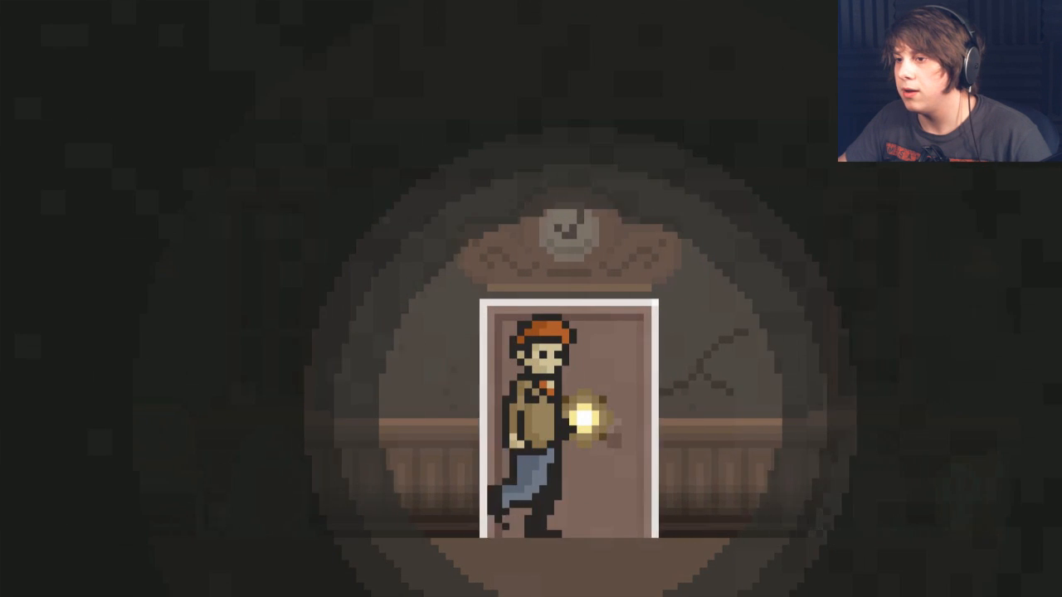
key("Right")
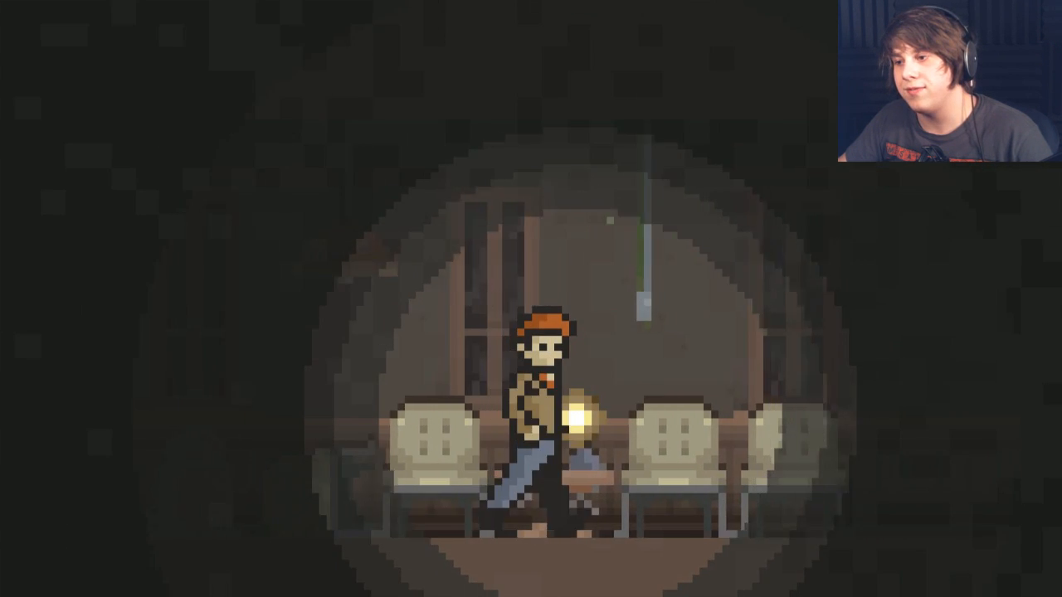
key("Right")
key("Left")
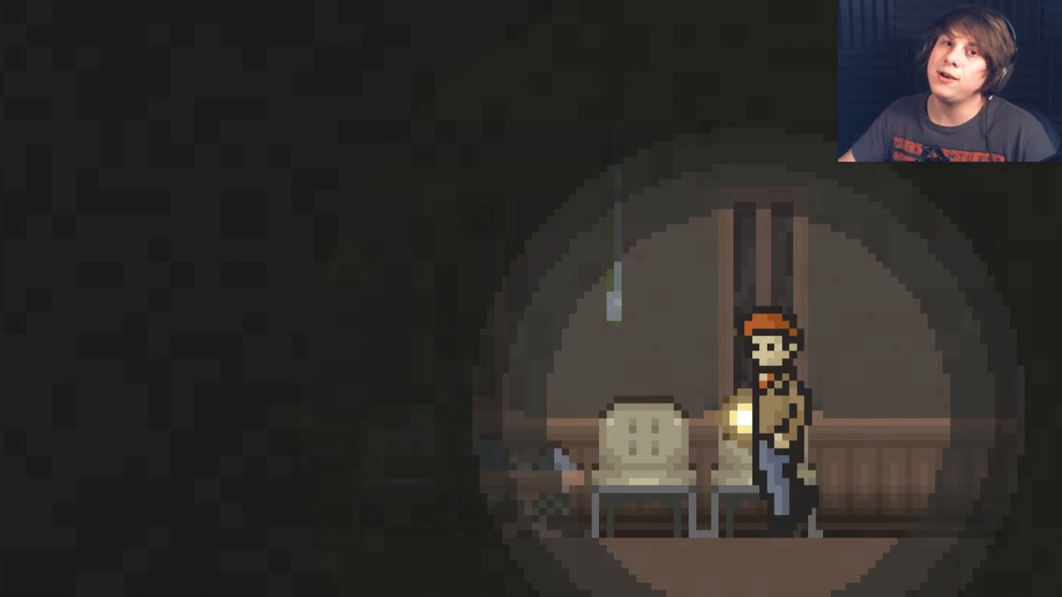
key("Left")
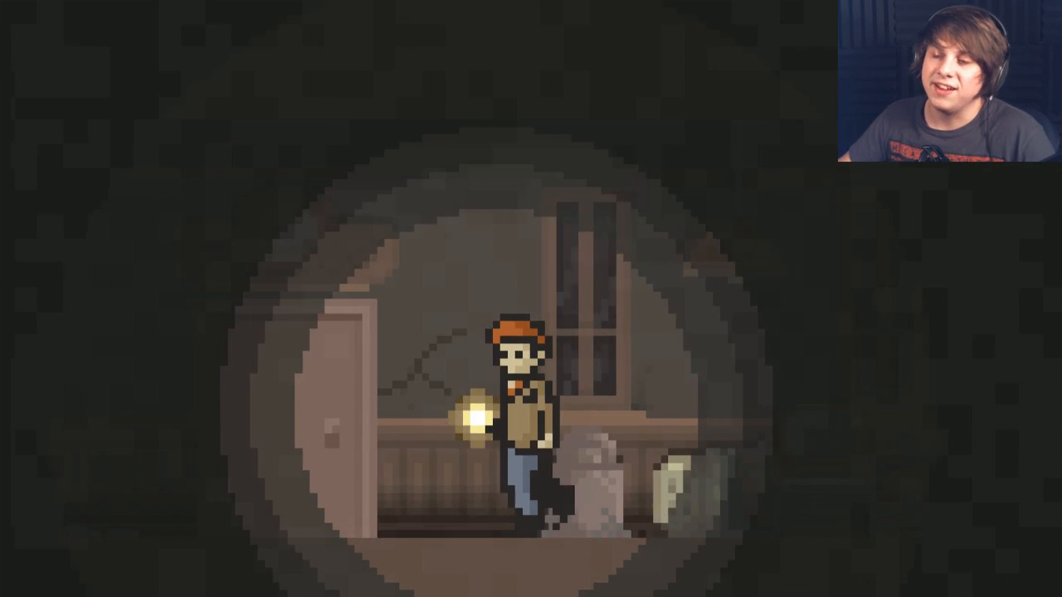
key("Up")
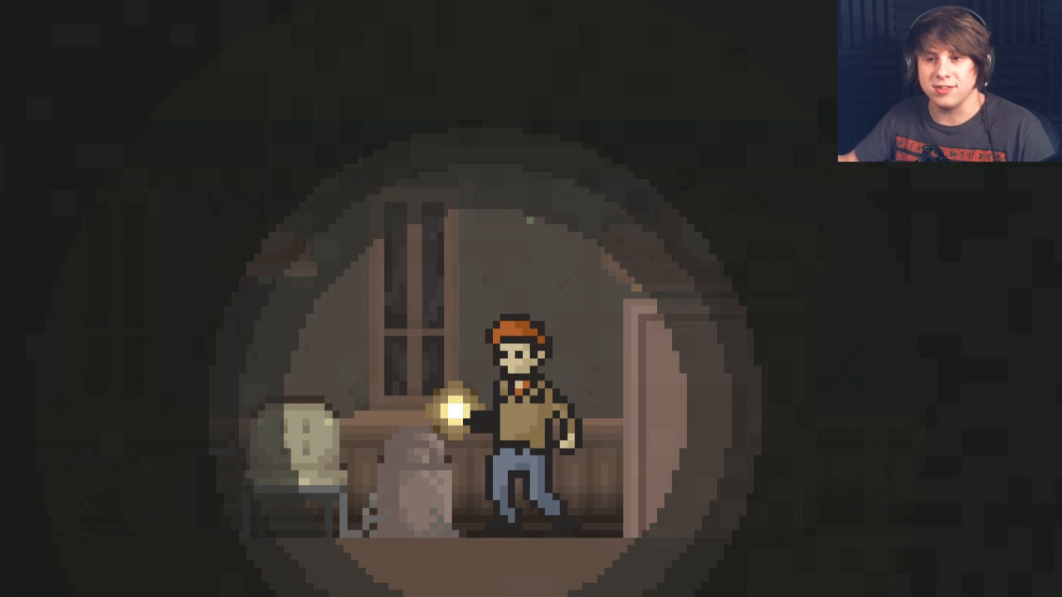
key("Left")
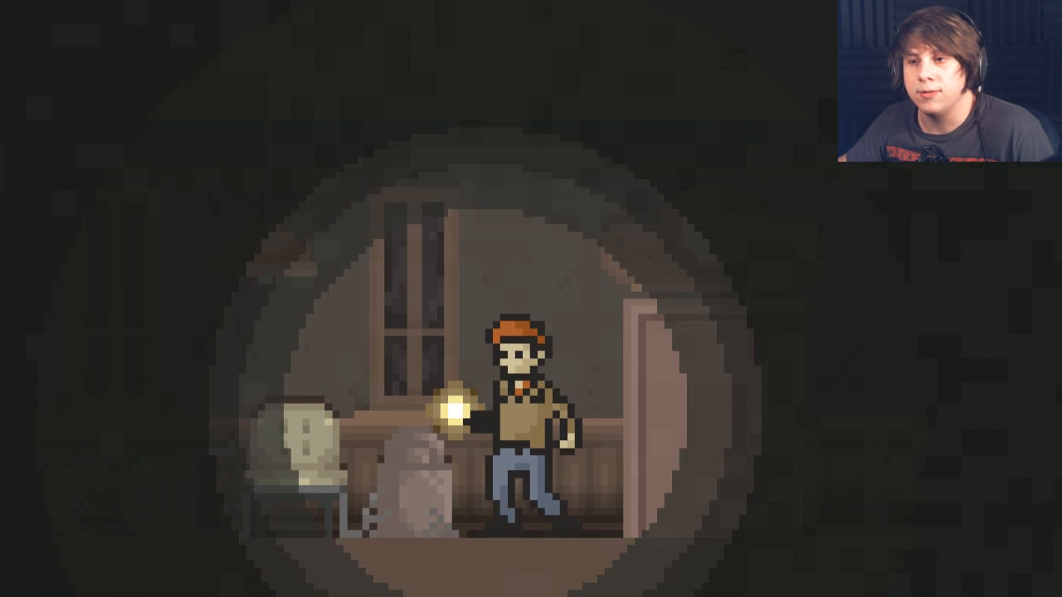